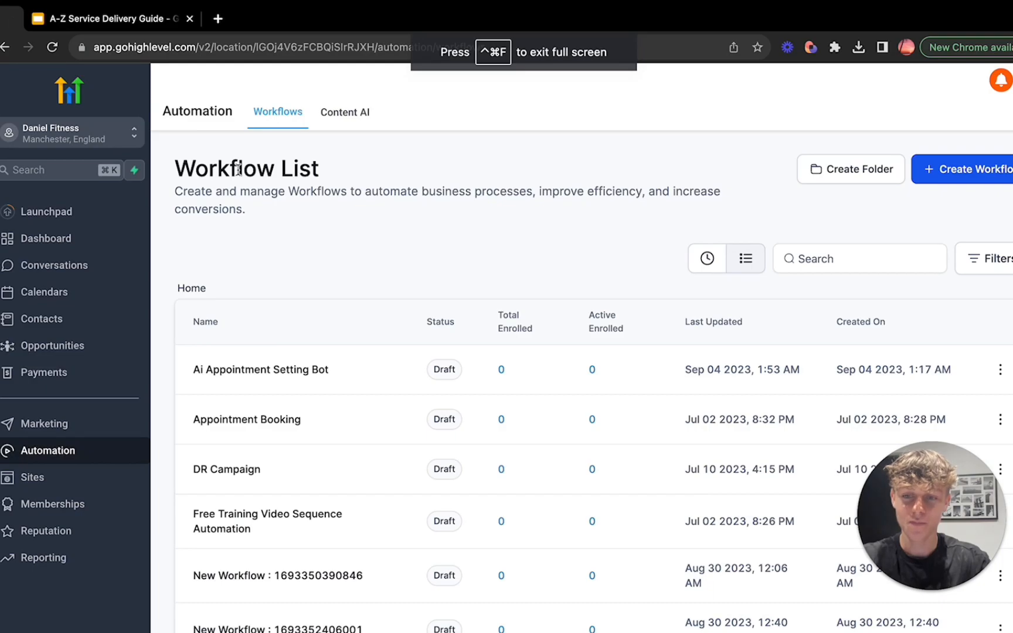
Step: Open the Launchpad, check the sub-account list, and look over the integrations offered for connection
click(68, 214)
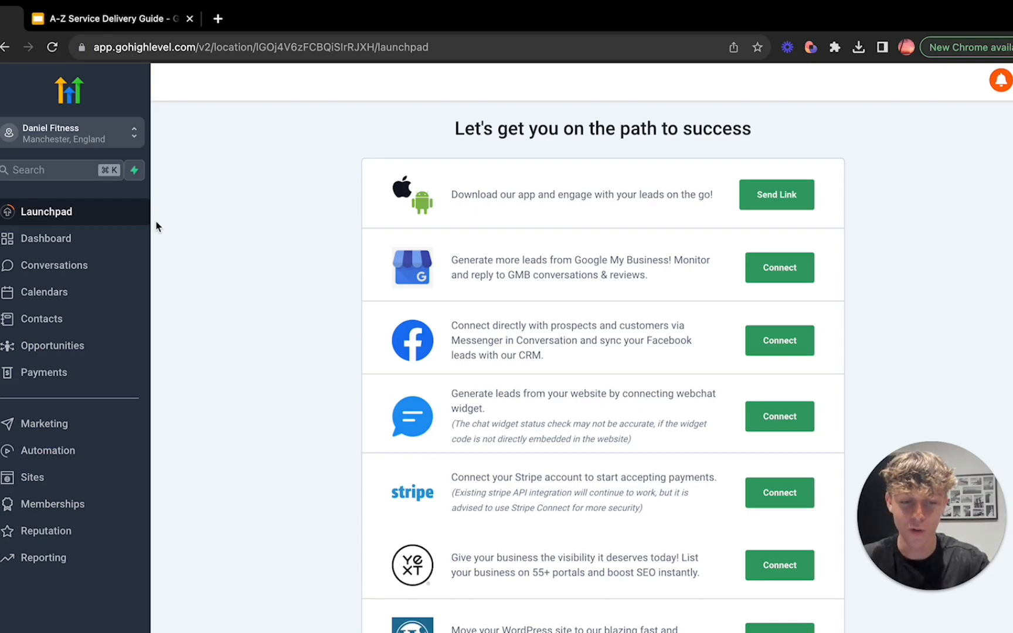
click(75, 134)
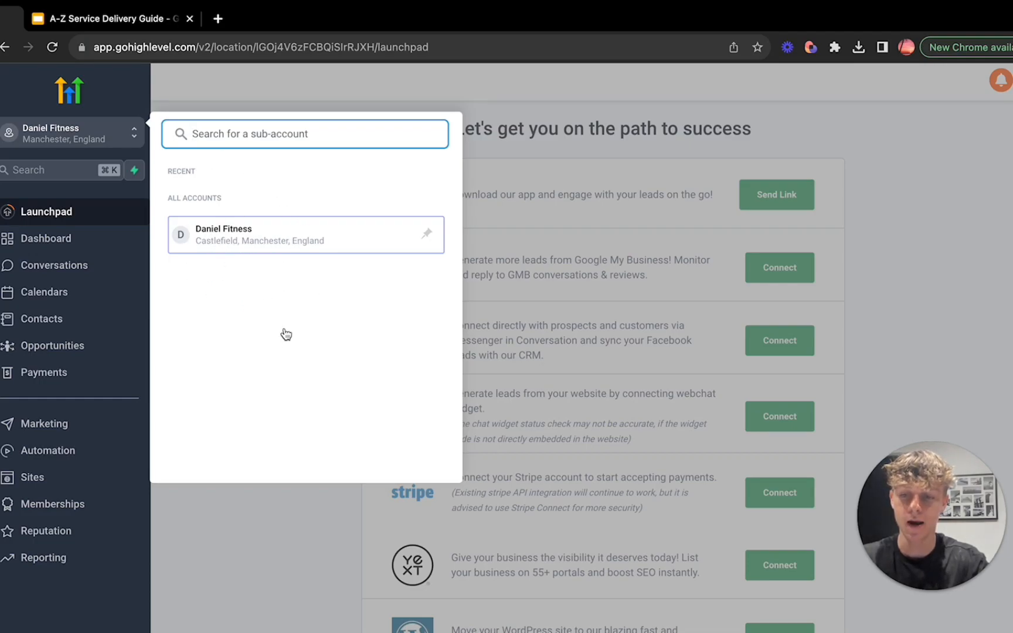
click(230, 239)
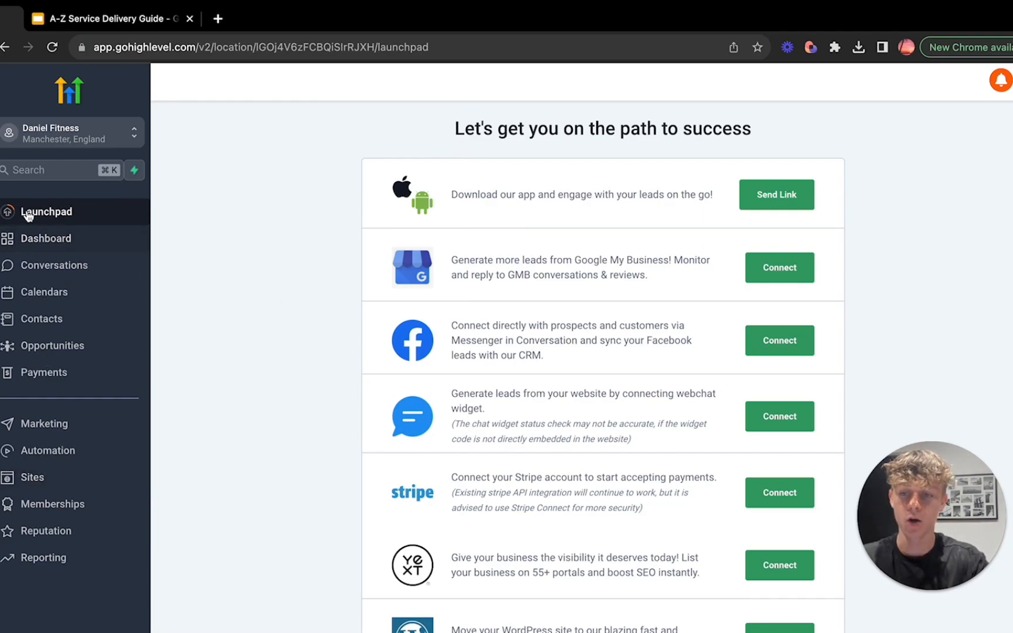
scroll(321, 188, down, 1)
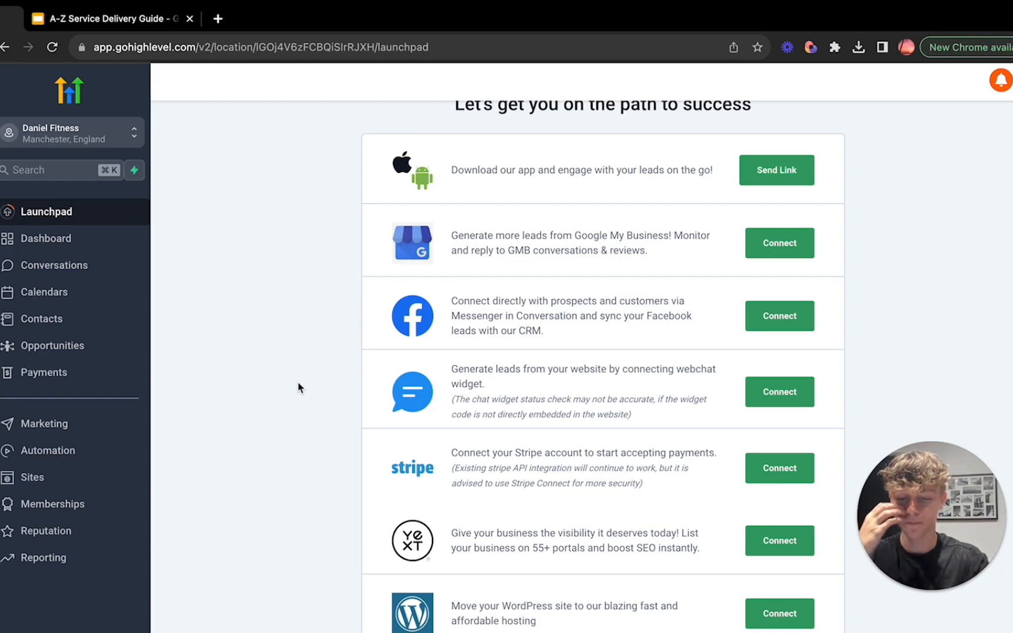
scroll(299, 387, up, 1)
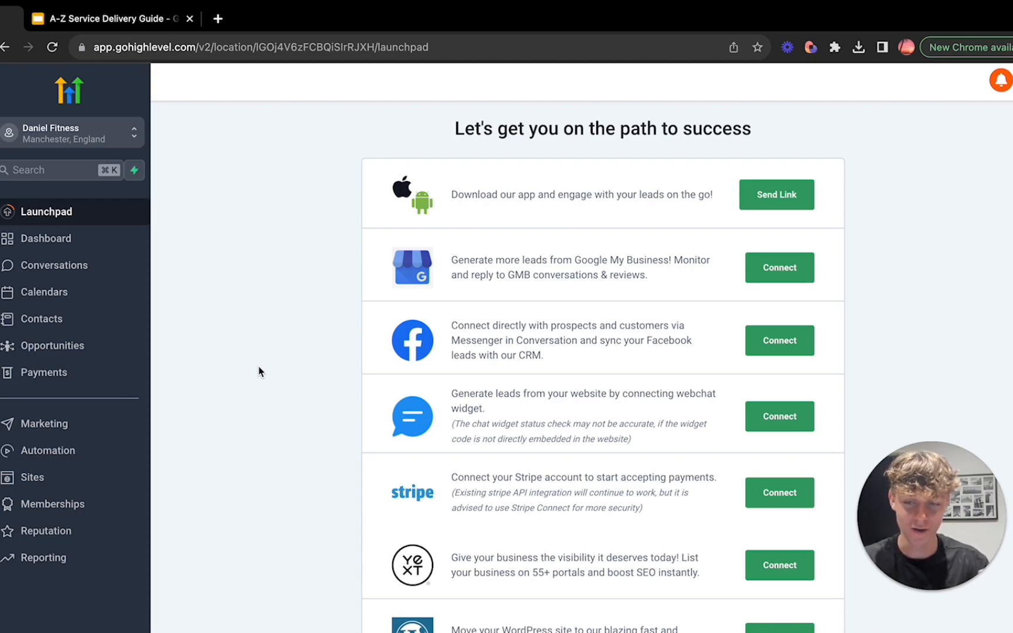
Step: Look over the Dashboard's opportunity, pipeline and manual action widgets, and open the Conversations inbox
click(46, 238)
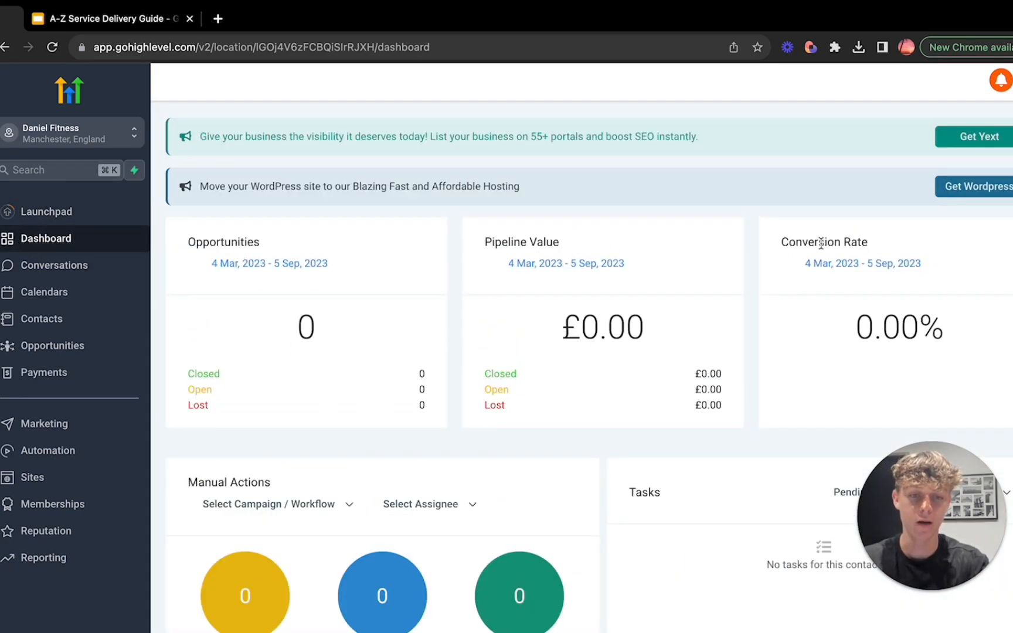
scroll(570, 396, down, 4)
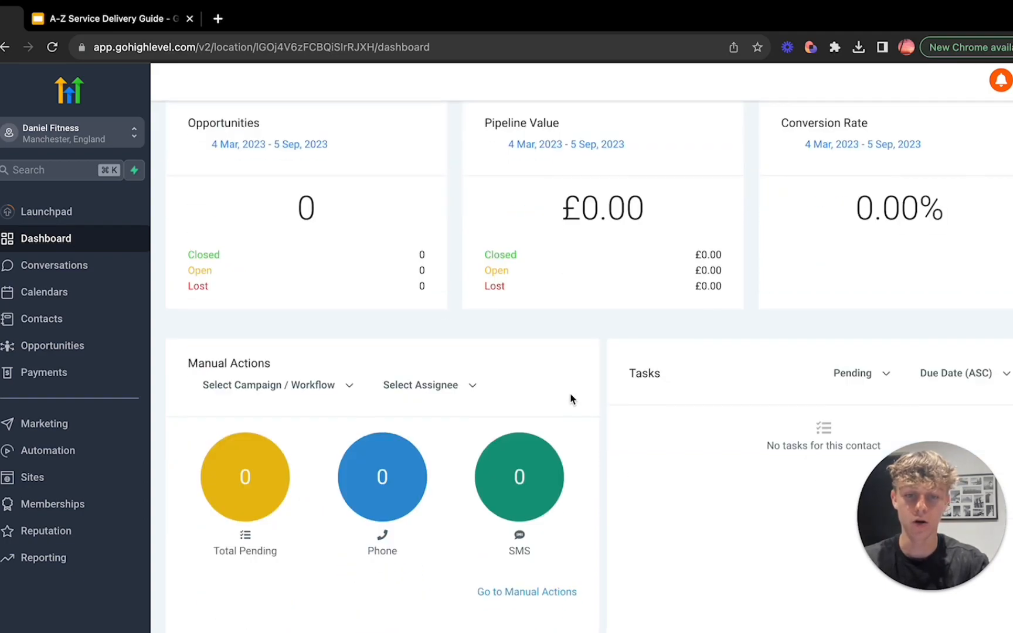
scroll(570, 399, up, 4)
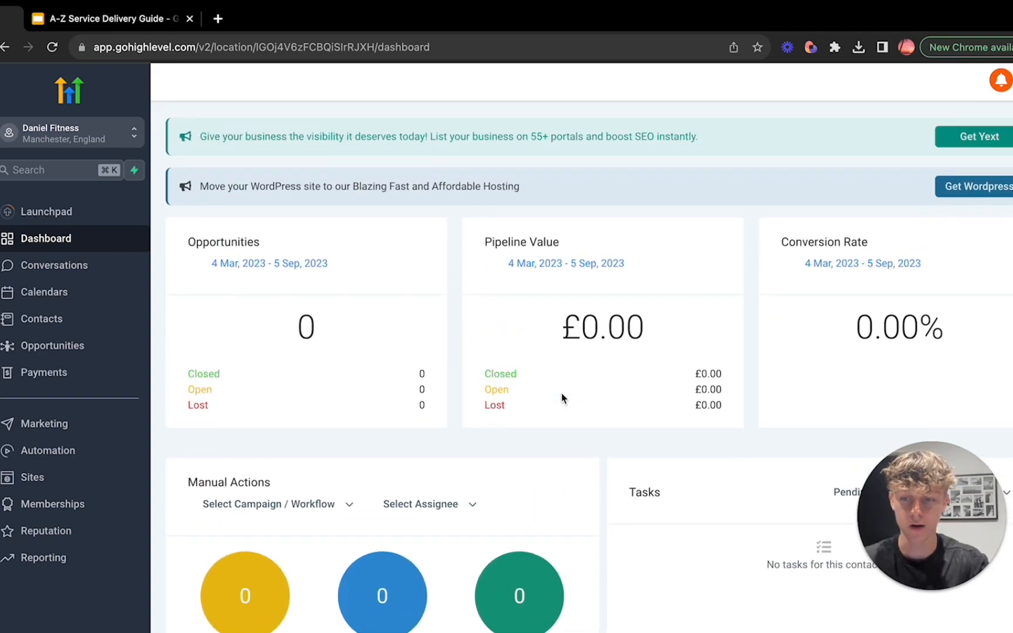
click(57, 268)
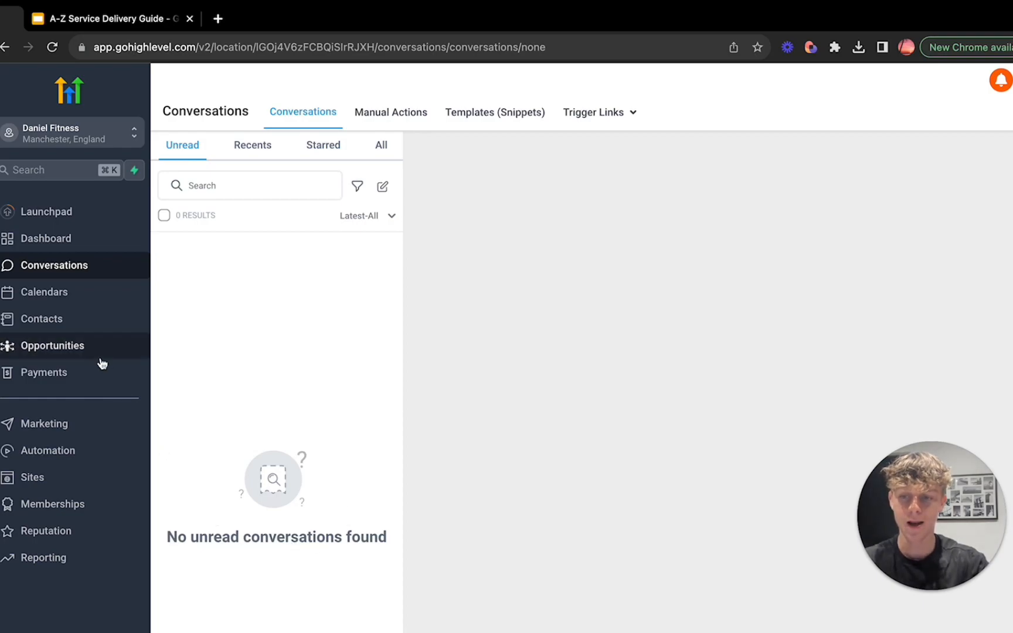
Step: View the Calendars section with its calendar filter, and go to the calendar settings
click(42, 294)
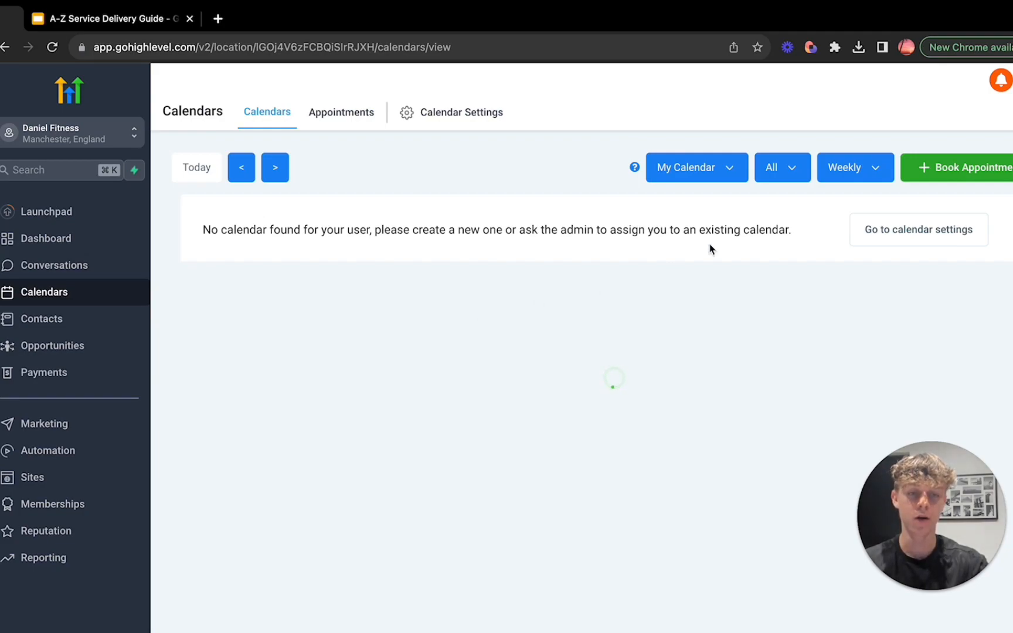
click(689, 168)
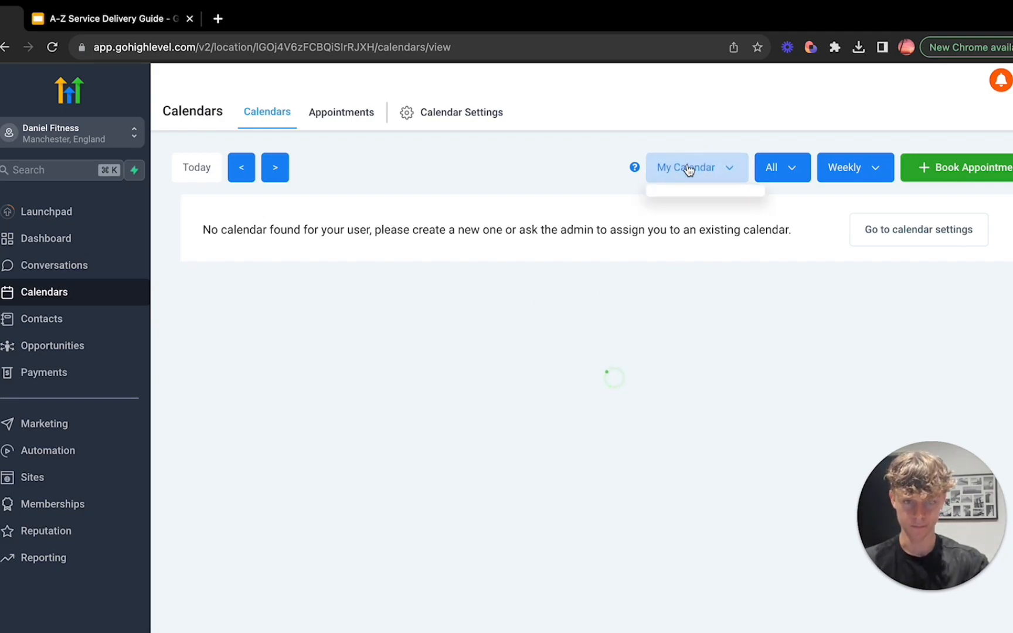
click(687, 166)
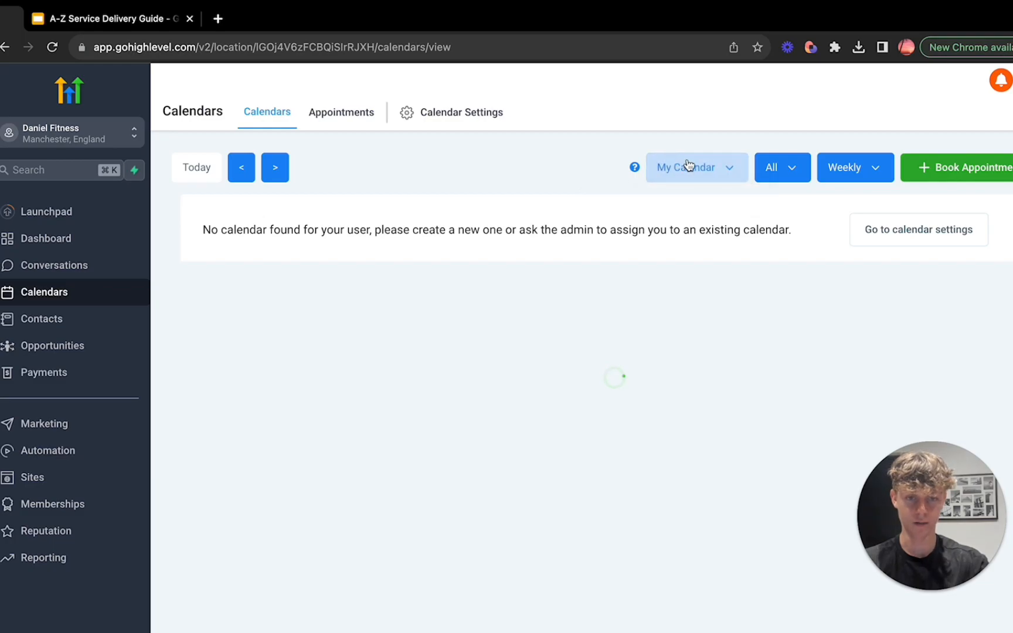
click(691, 167)
click(886, 235)
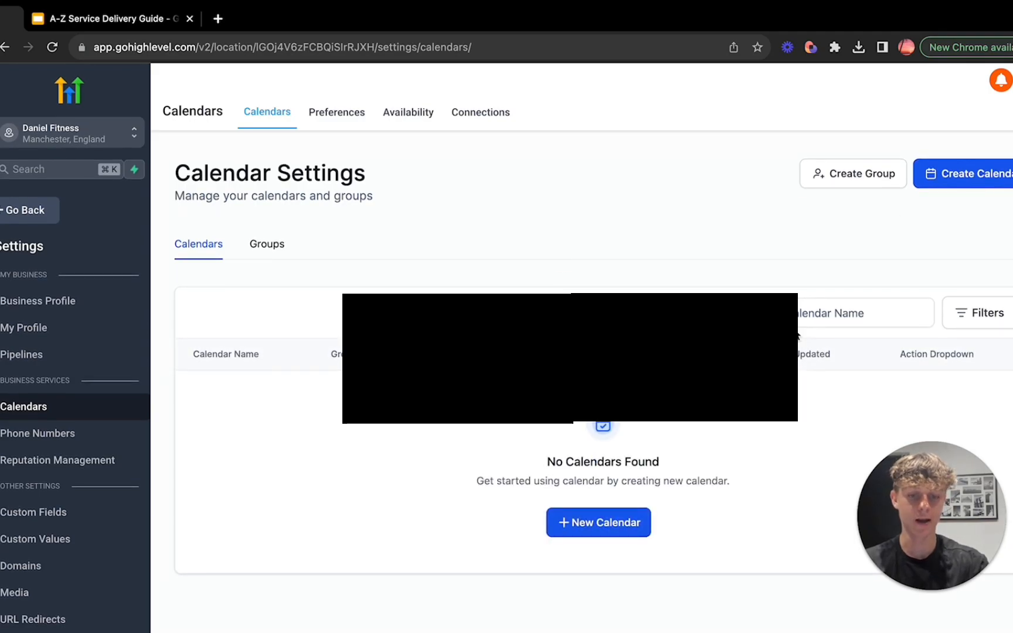
Step: Examine the new calendar form for the Simple Calendar type, close it without creating anything, and leave the settings
click(563, 527)
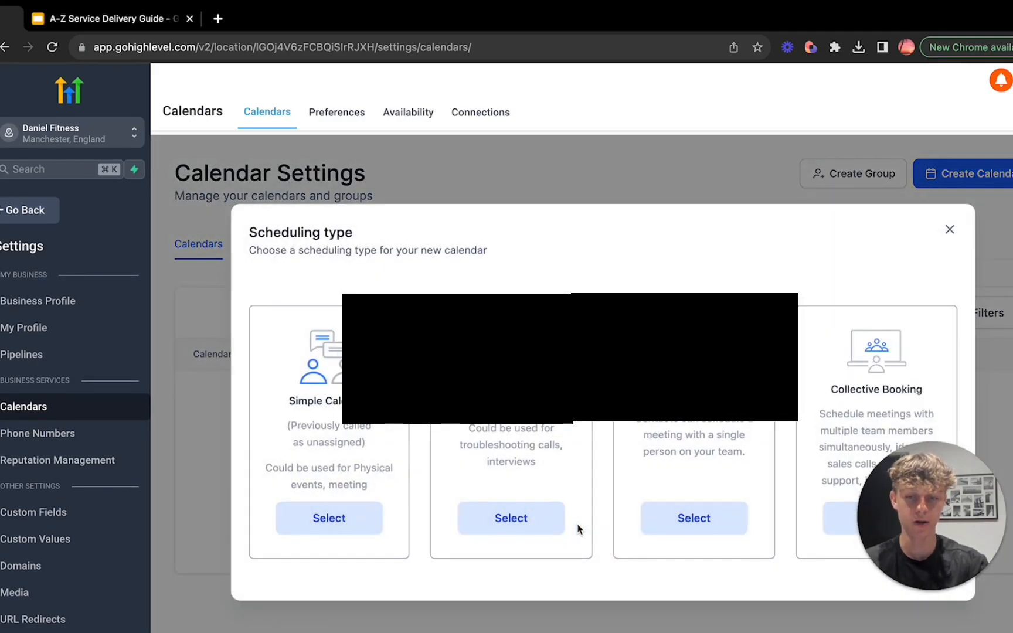
click(330, 517)
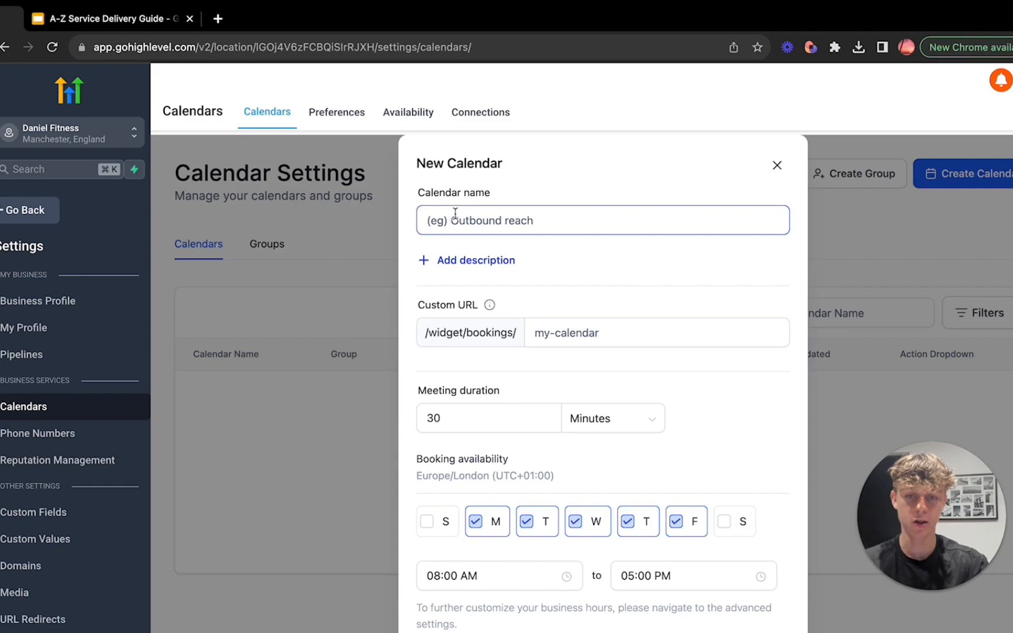
scroll(452, 332, down, 5)
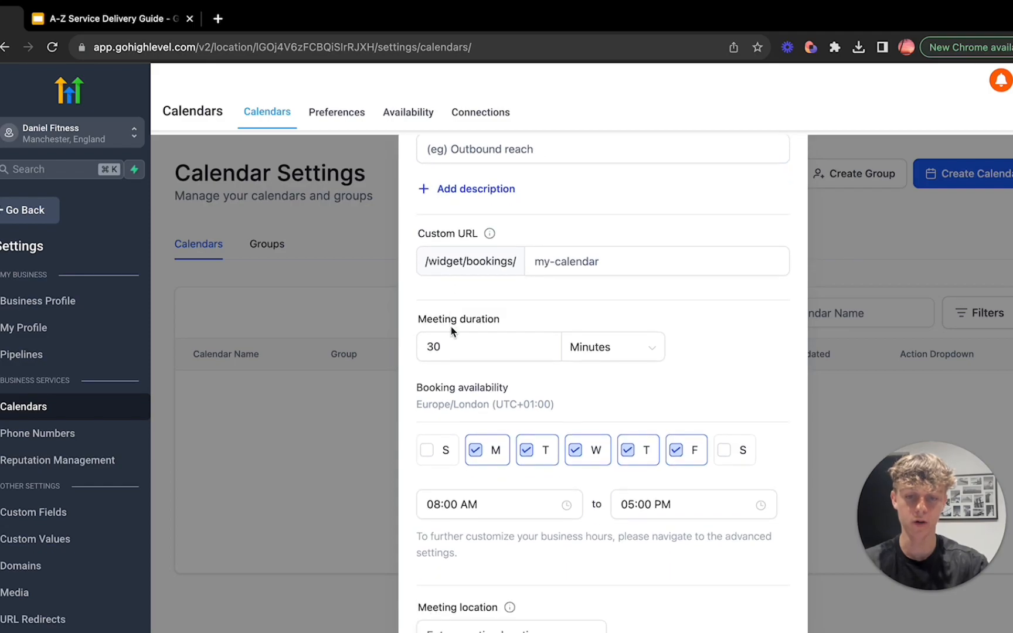
scroll(433, 327, up, 5)
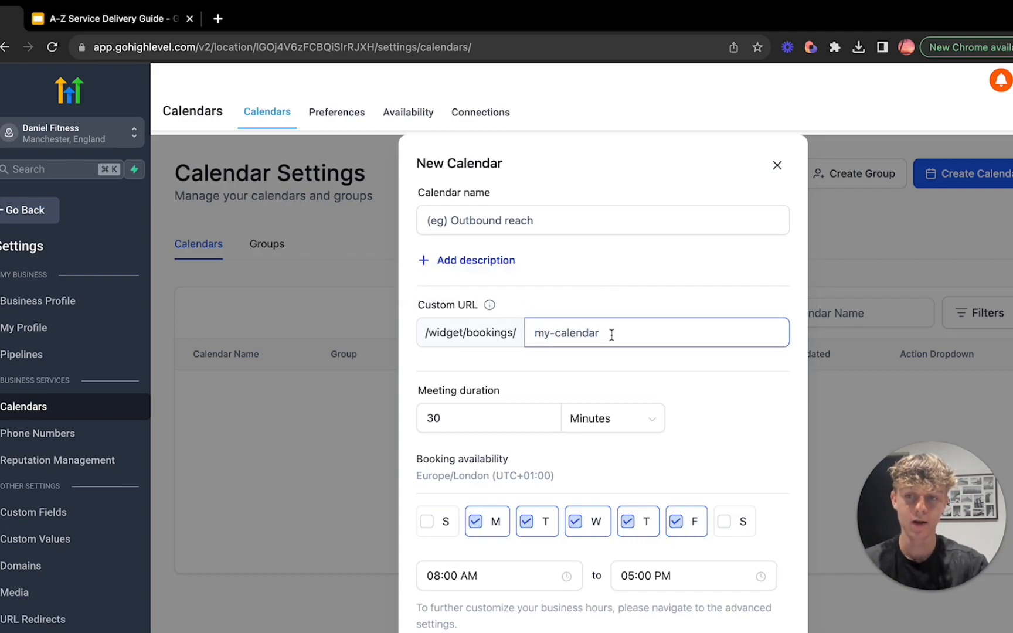
click(777, 166)
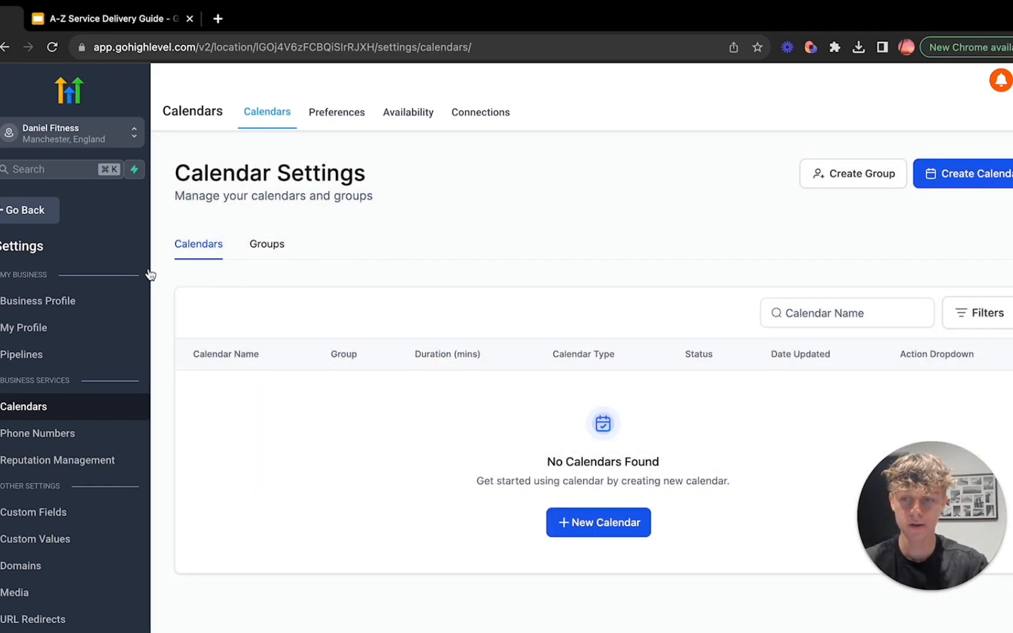
click(25, 220)
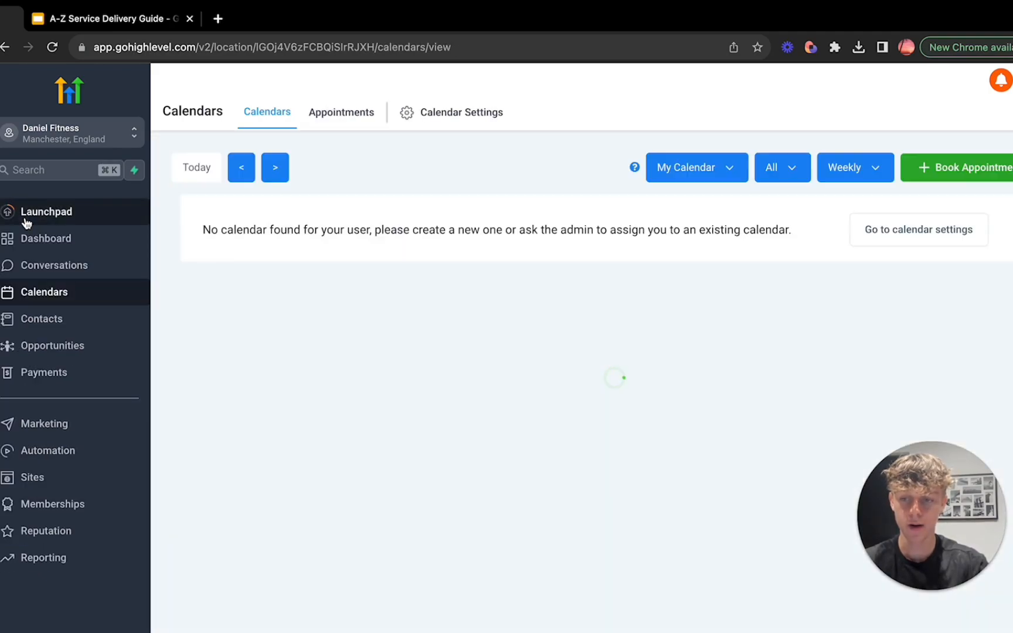
Step: View the Contacts smart list and the Pipelines page under Opportunities
click(55, 319)
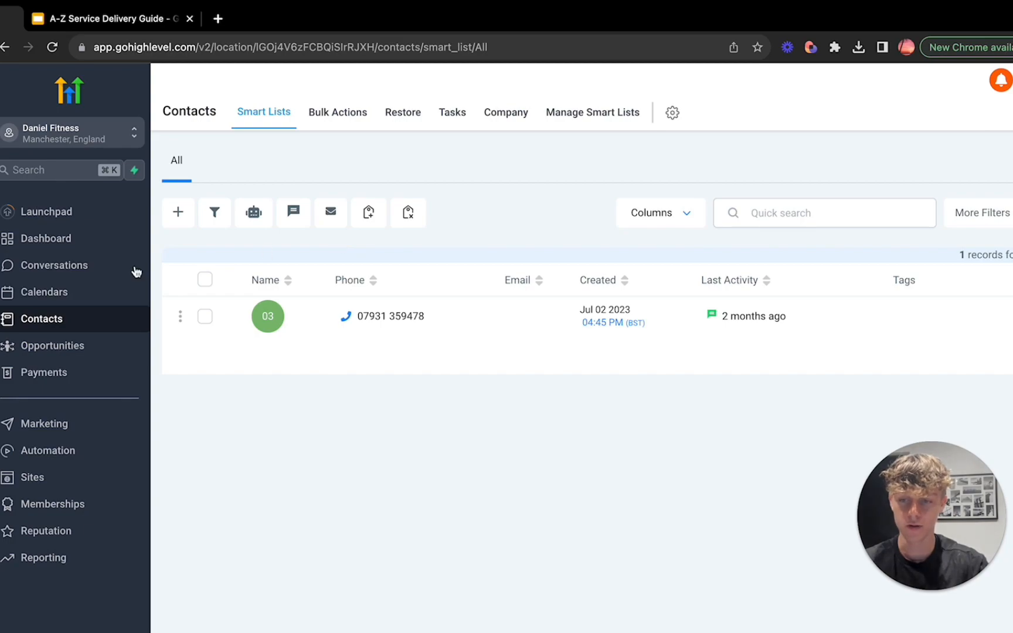
click(39, 349)
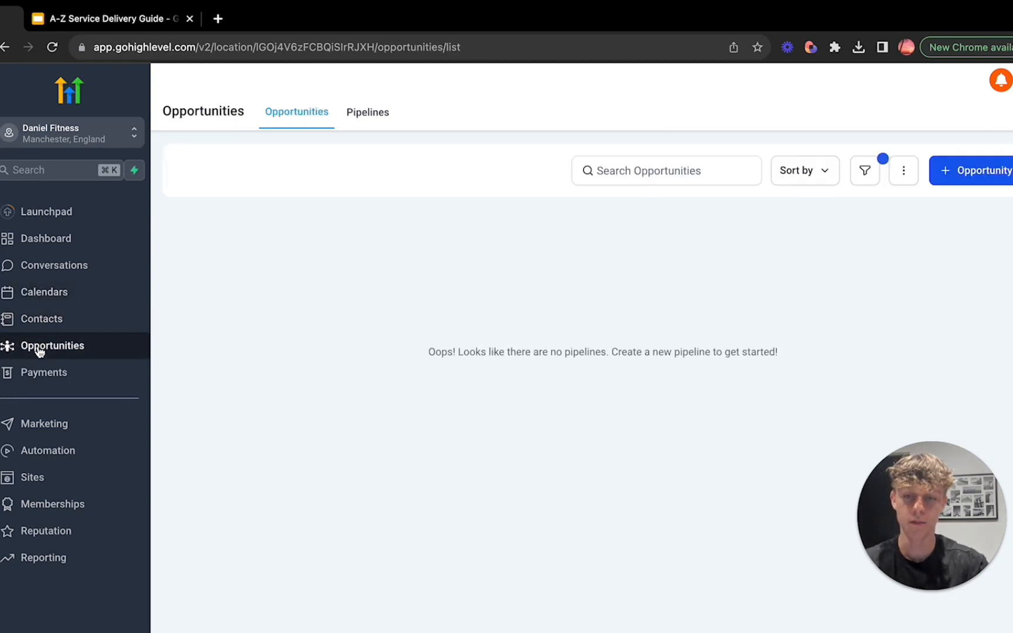
click(367, 126)
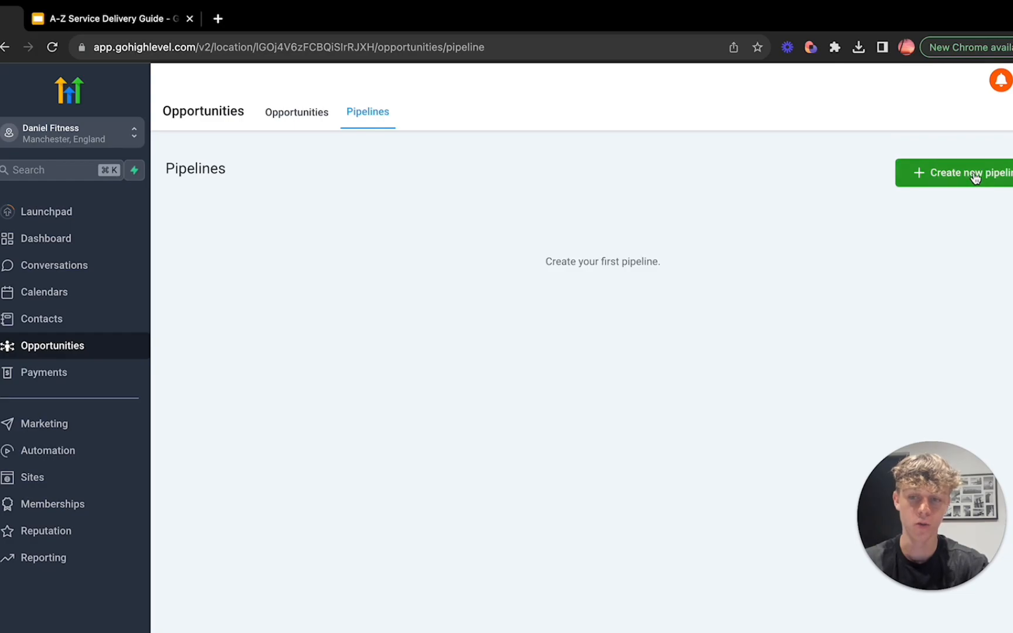
Step: View the Payments invoices page and the Social Planner in Marketing
click(54, 373)
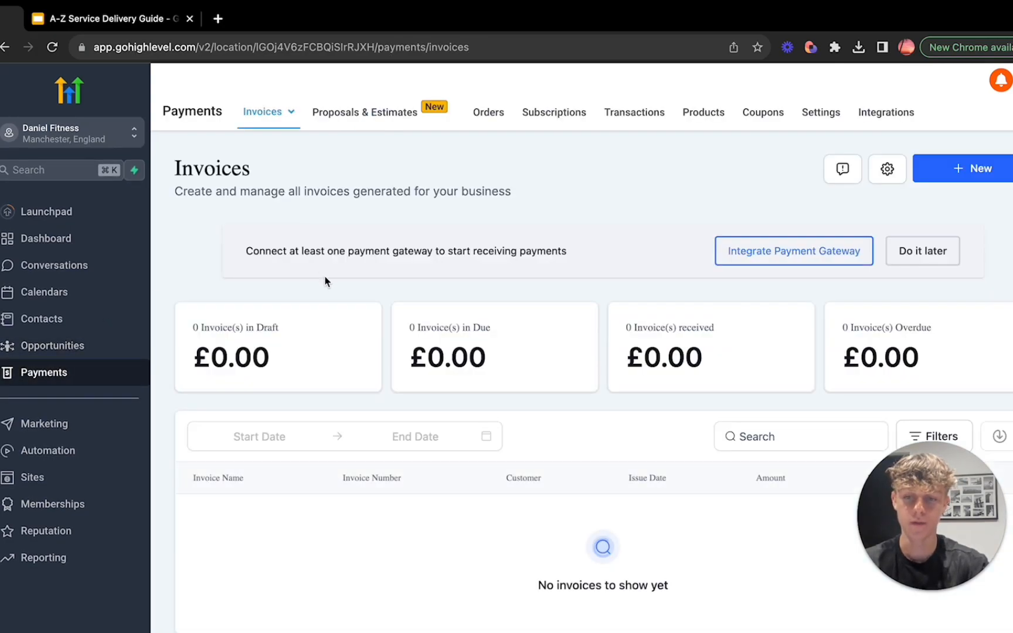
click(57, 425)
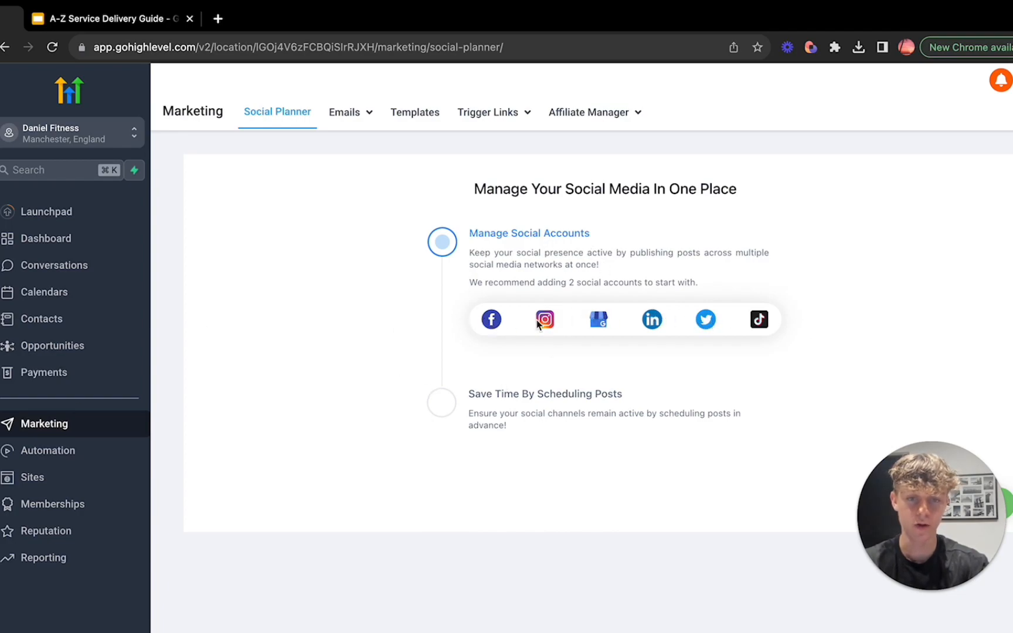
drag(488, 191, 625, 195)
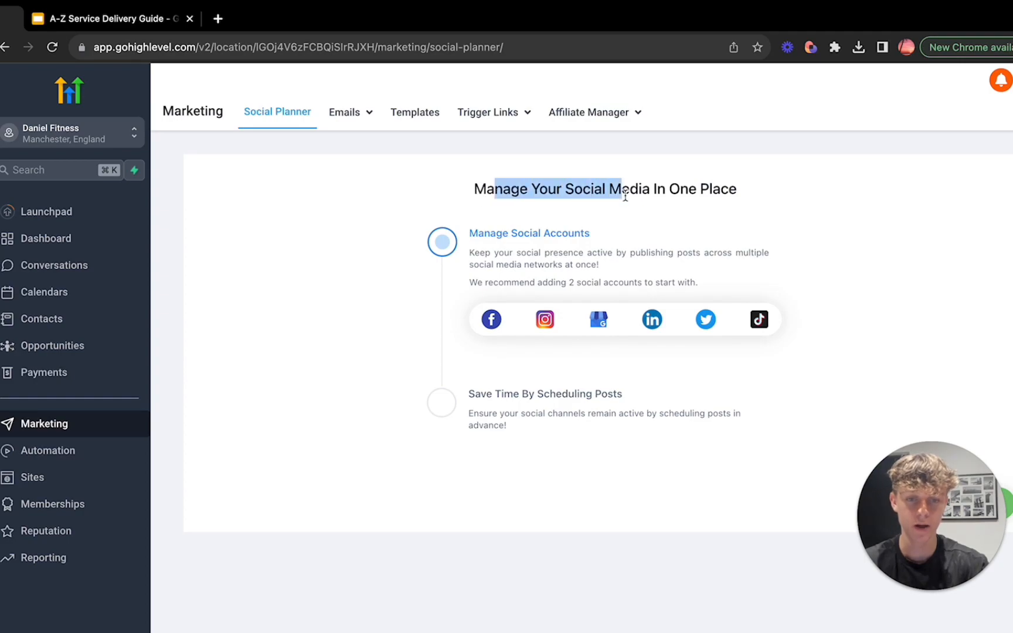
click(625, 195)
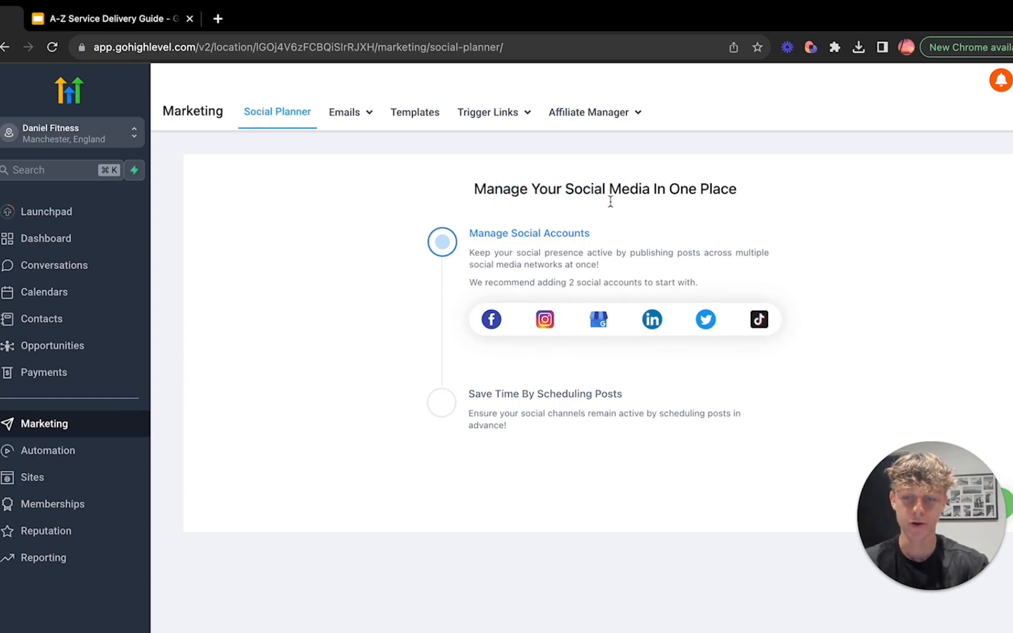
Step: Open the Automation workflow list, consult the first slide of the A-Z Service Delivery Guide in Google Slides, and return to GoHighLevel
click(46, 451)
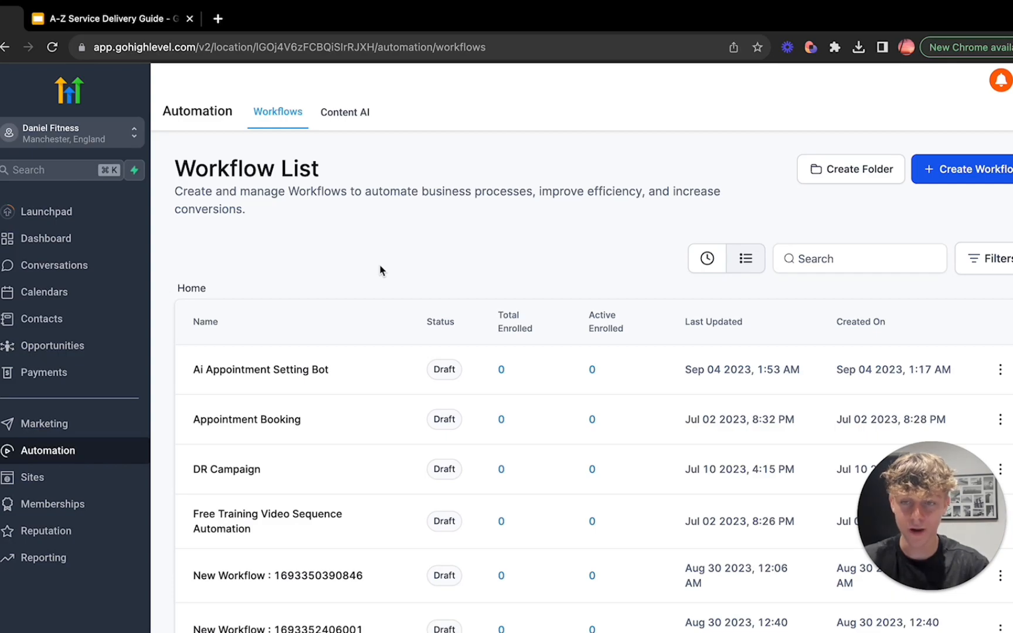
click(140, 22)
click(49, 228)
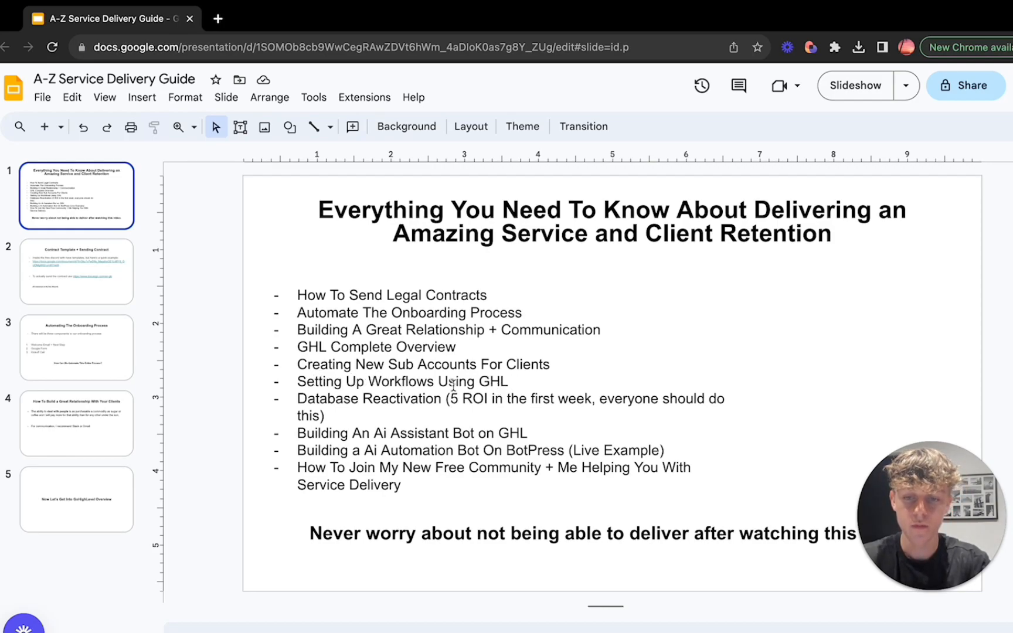
click(11, 20)
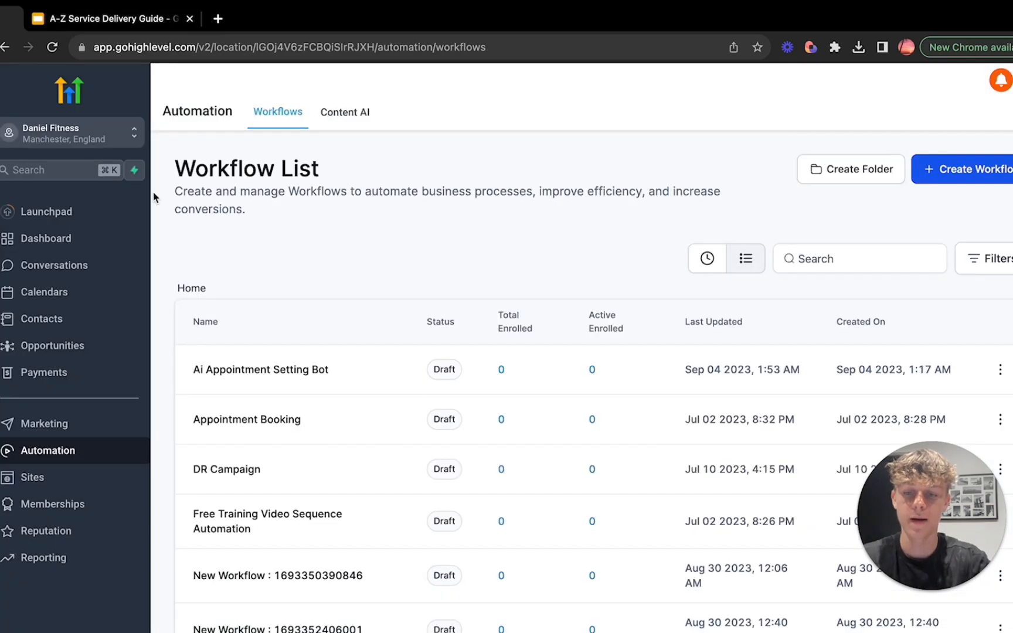
Step: Open the Appointment Booking workflow and look through the available workflow triggers, closing the list without adding one
scroll(345, 448, down, 1)
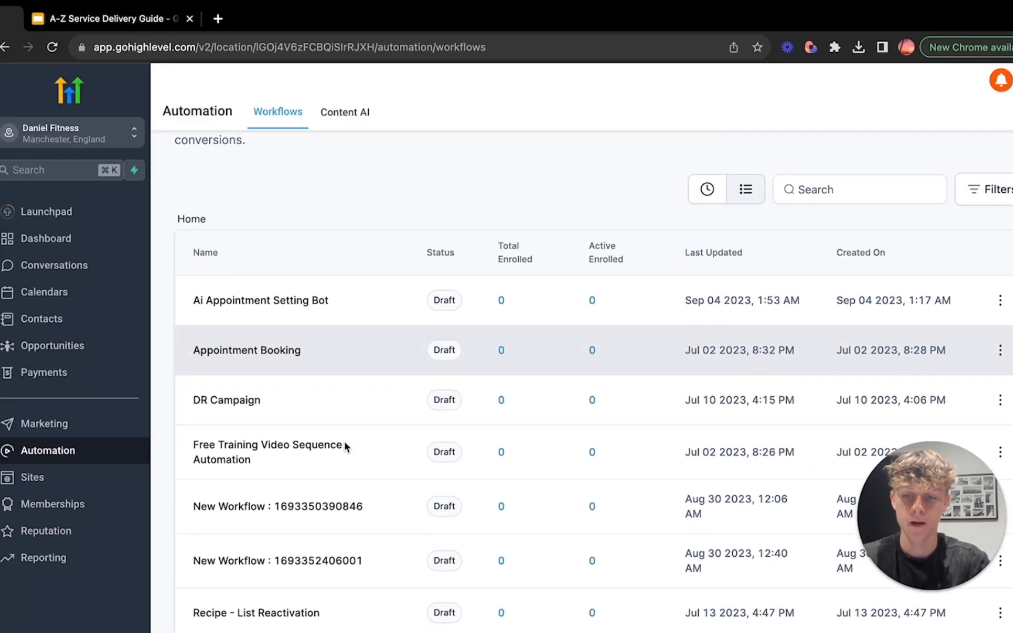
click(265, 352)
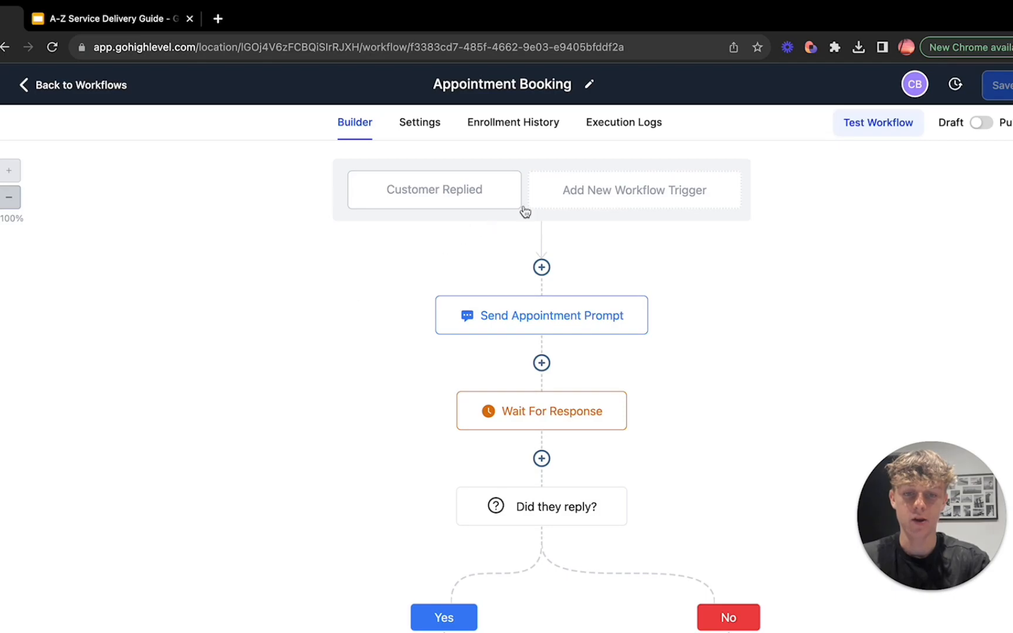
click(632, 196)
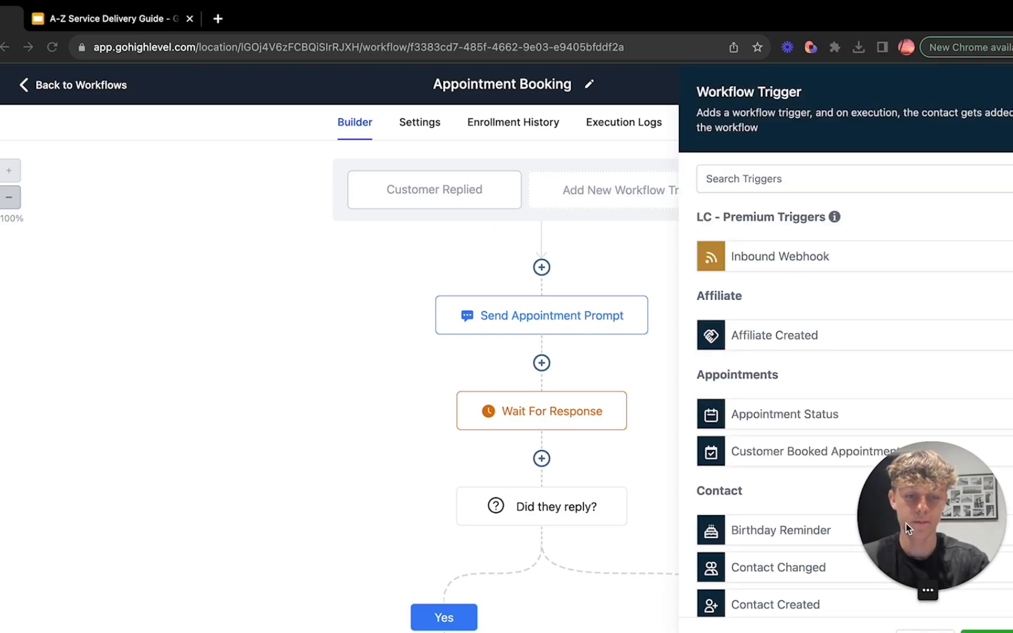
drag(908, 525, 96, 475)
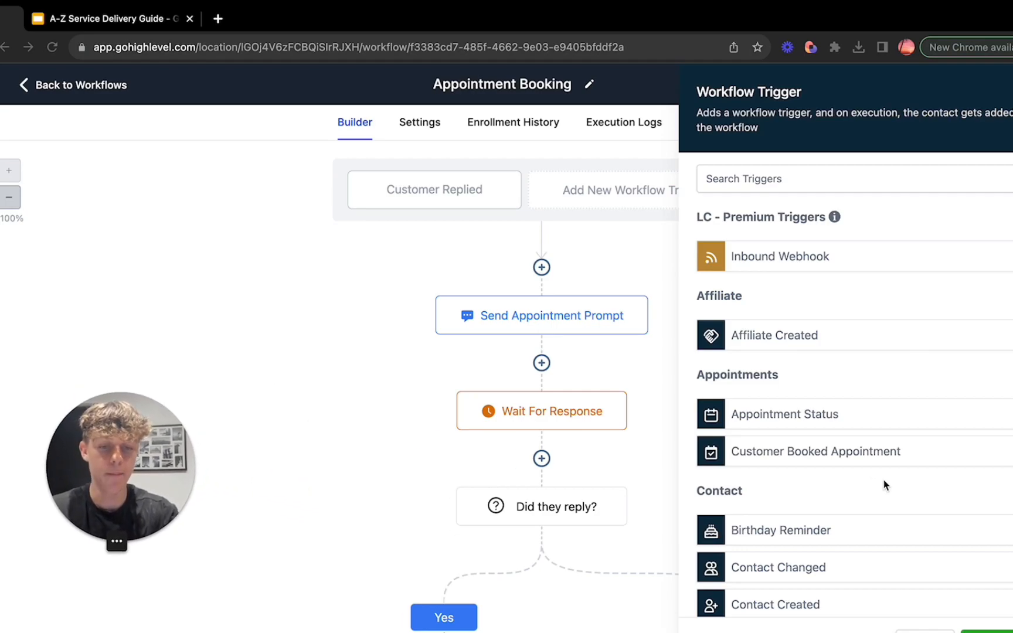
scroll(883, 480, down, 5)
scroll(883, 480, down, 10)
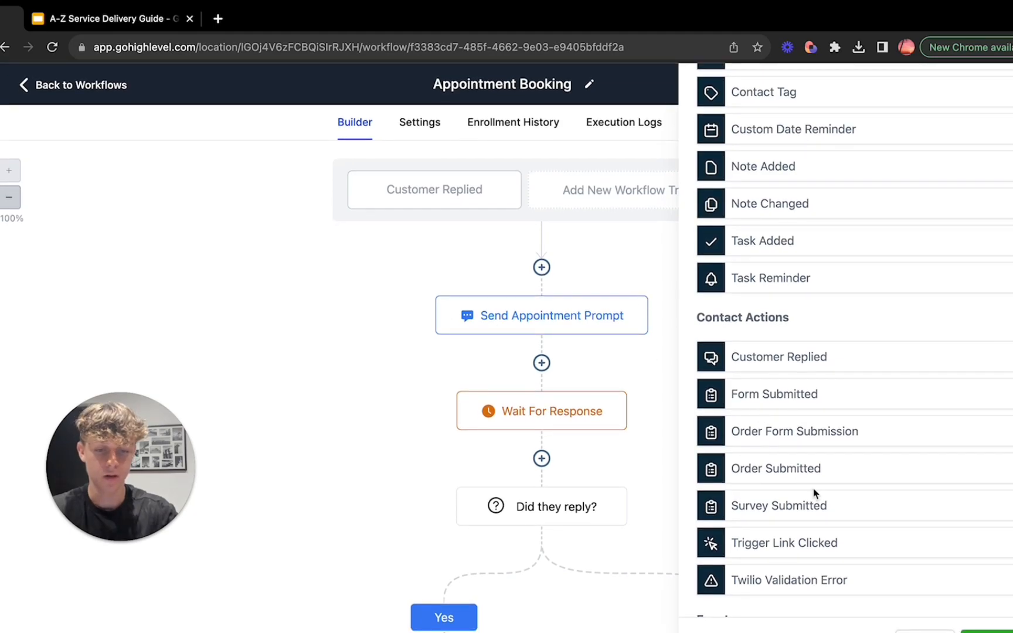
scroll(751, 491, down, 5)
scroll(812, 489, down, 1)
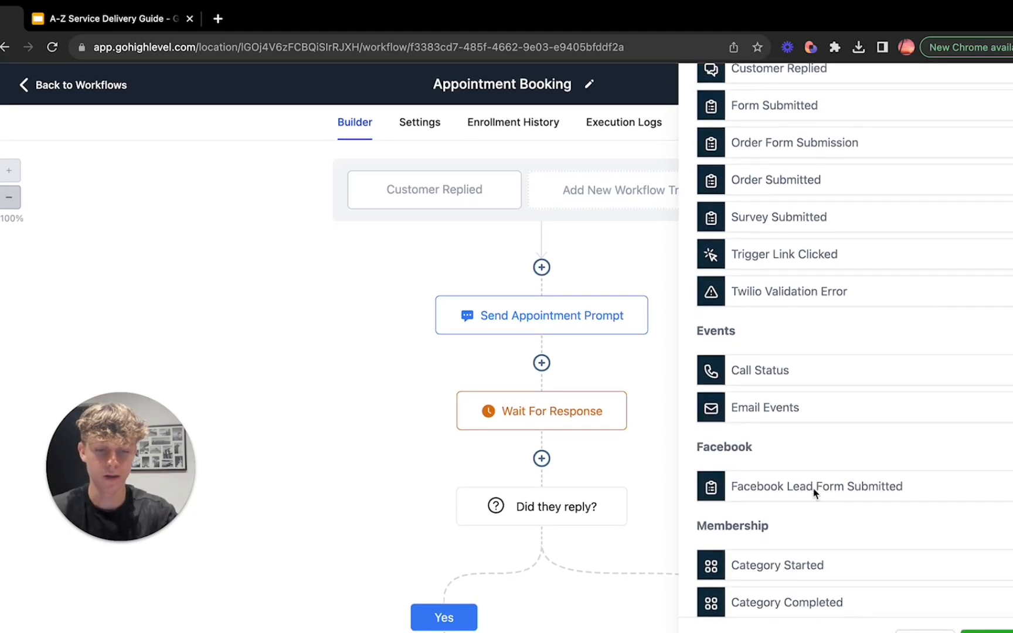
scroll(879, 461, down, 3)
scroll(880, 462, down, 13)
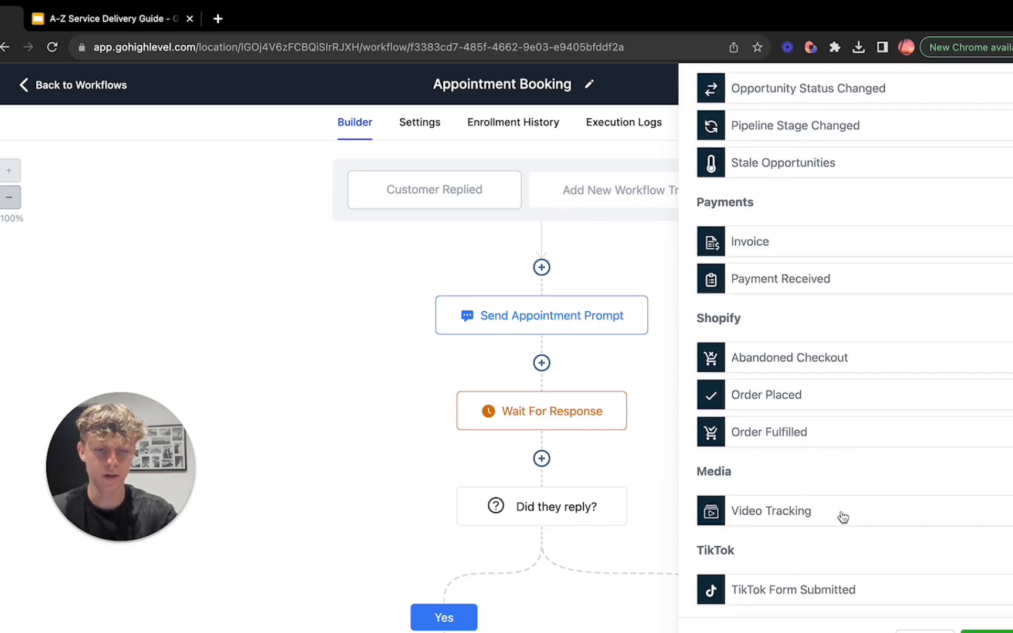
scroll(888, 321, up, 5)
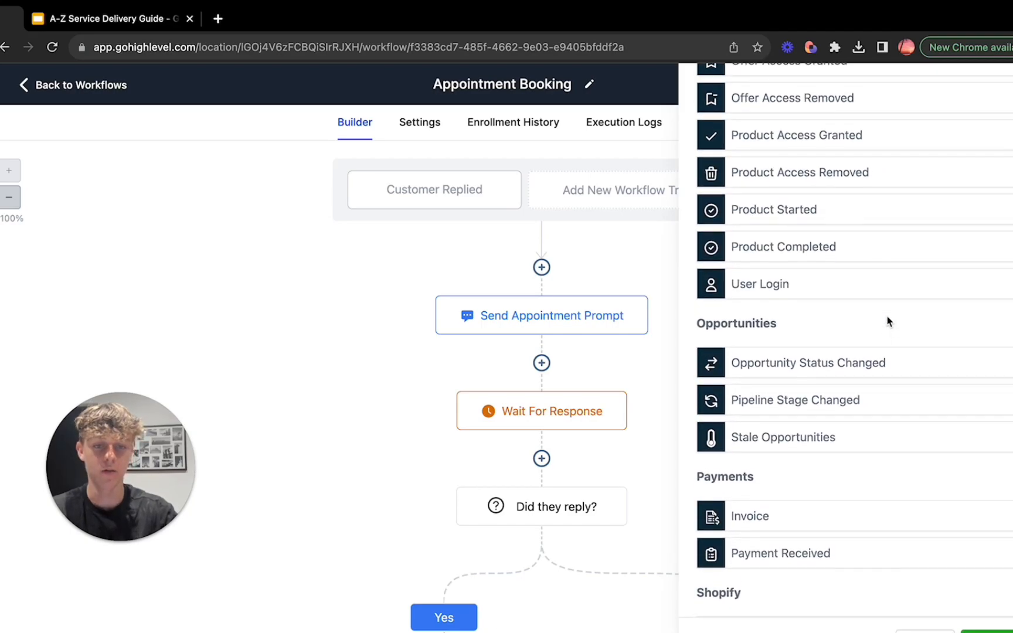
scroll(848, 256, up, 8)
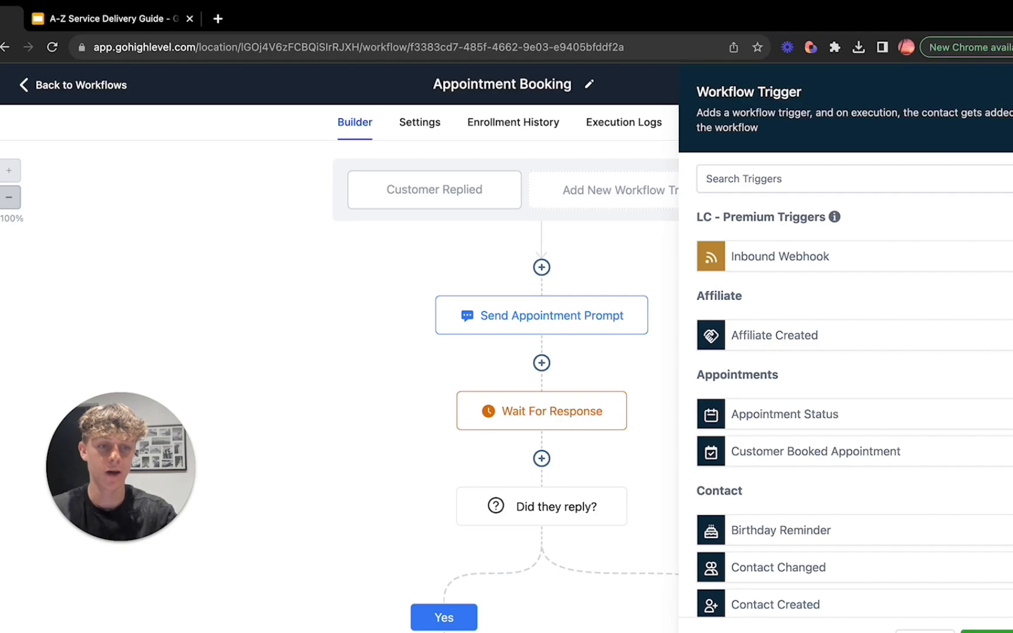
click(1003, 96)
Step: Examine the Send Appointment Prompt SMS action, including its message text, custom values and attachment options, and close it without changes
scroll(559, 374, down, 1)
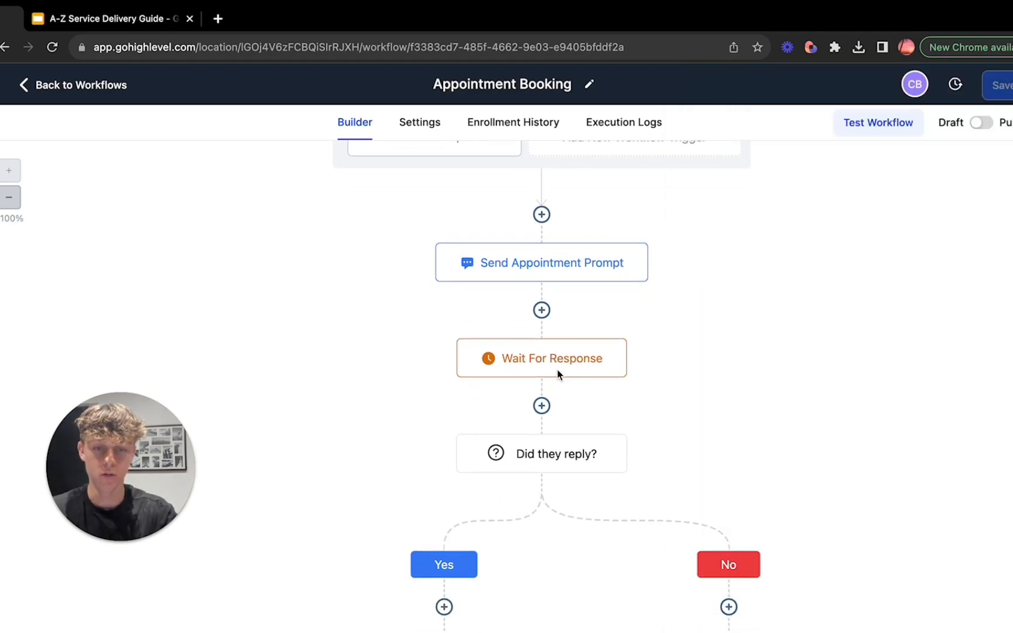
click(537, 268)
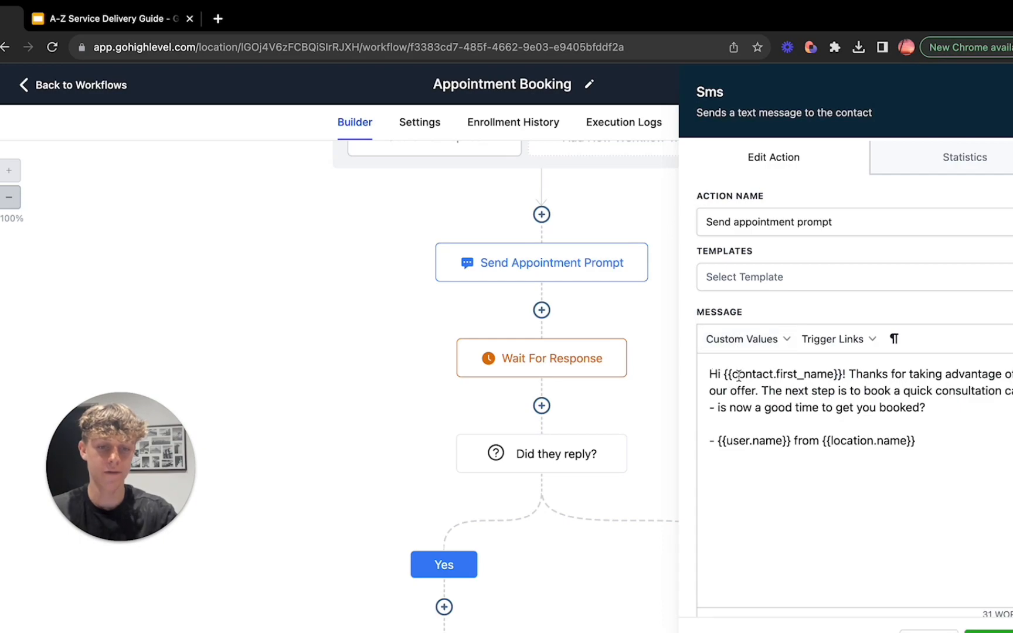
drag(726, 373, 811, 373)
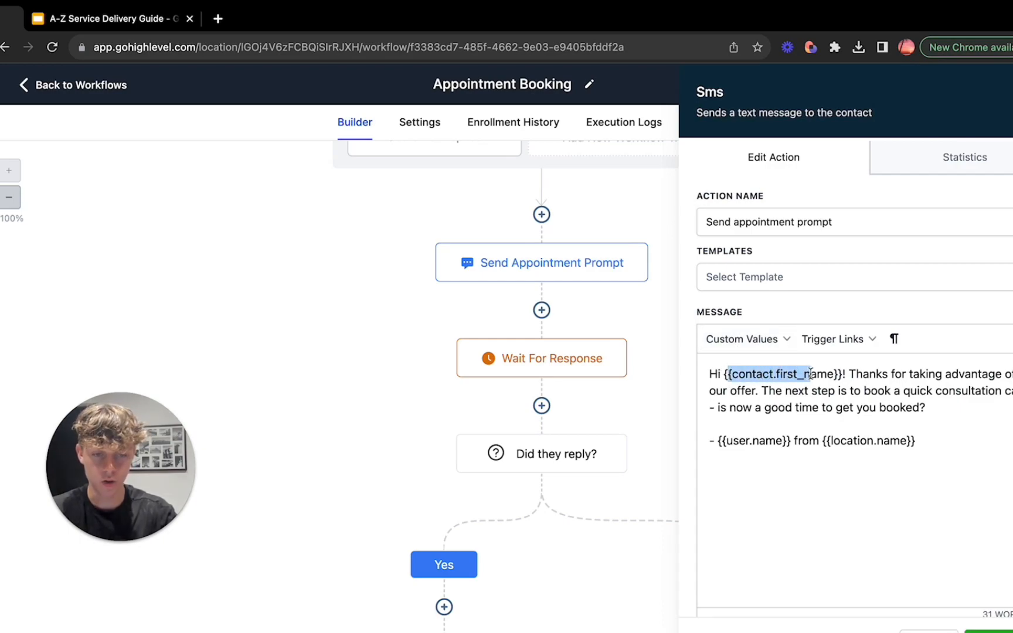
click(813, 372)
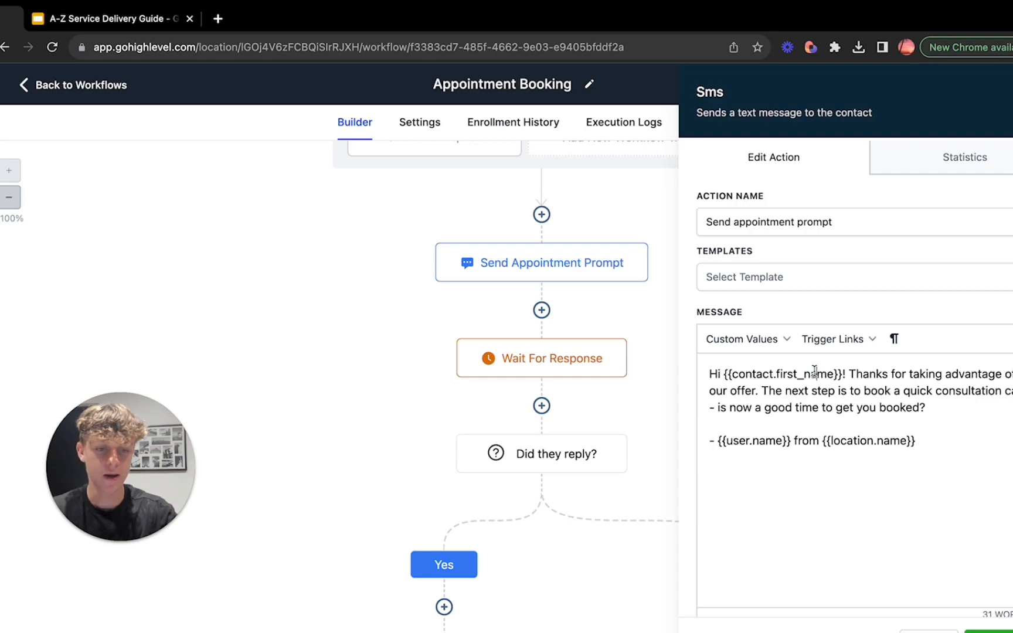
drag(849, 373, 984, 373)
click(984, 373)
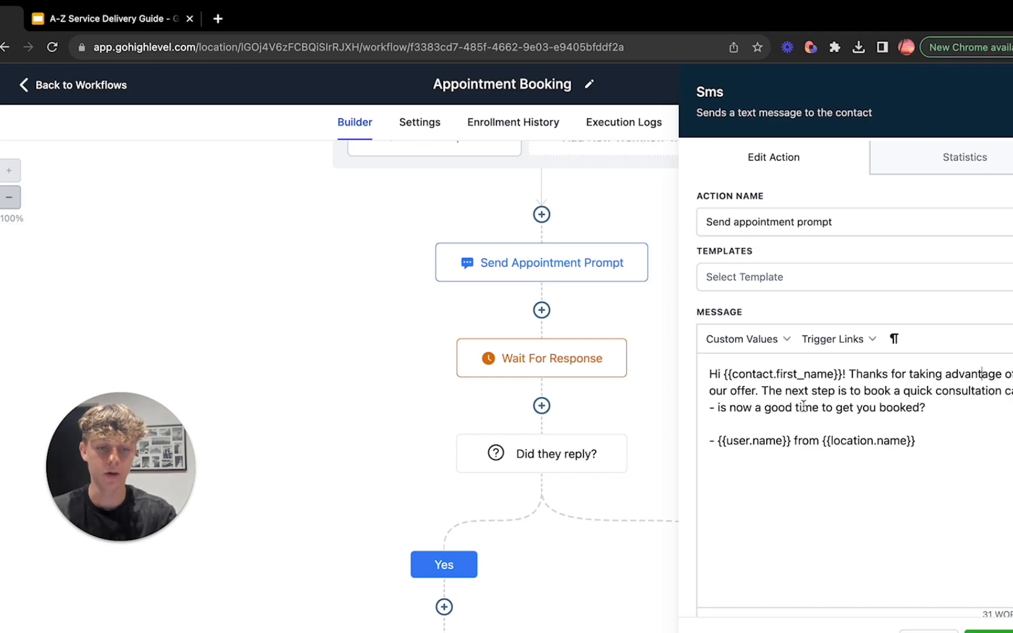
drag(727, 439, 767, 439)
click(767, 440)
drag(830, 440, 894, 439)
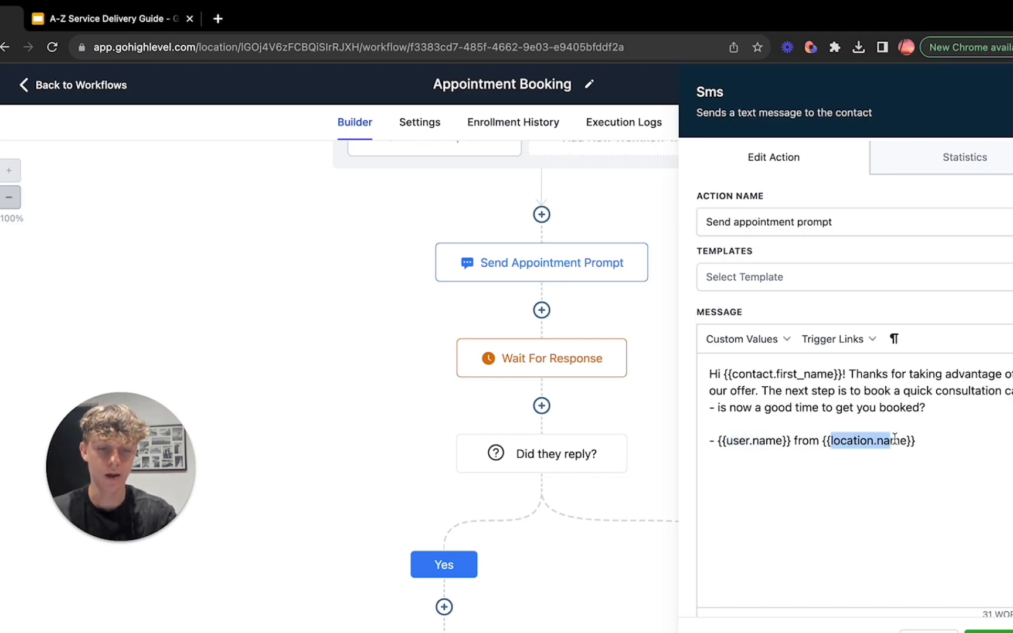
click(895, 439)
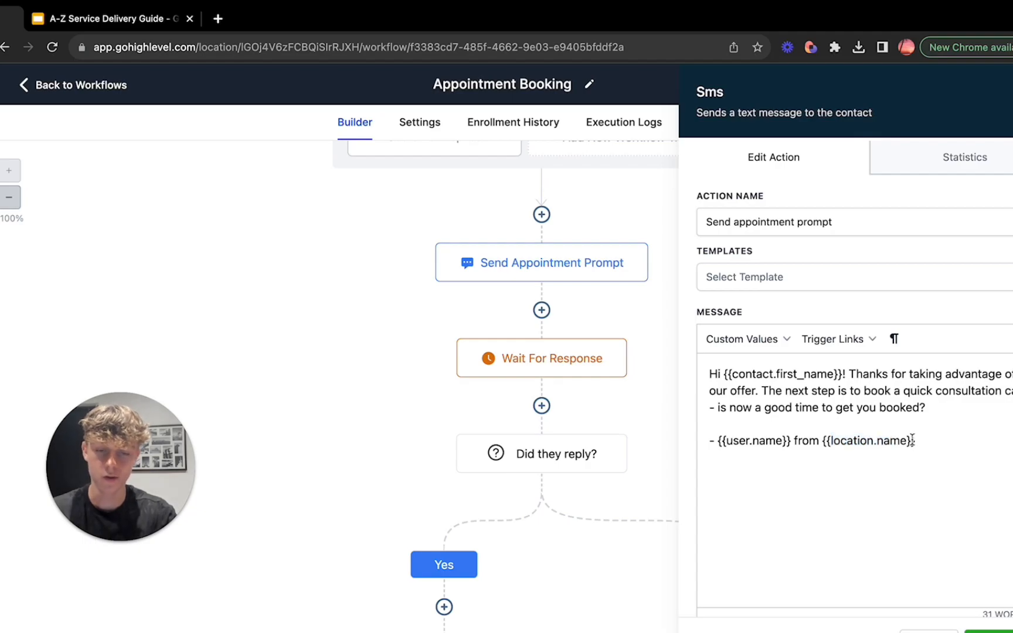
scroll(911, 439, down, 5)
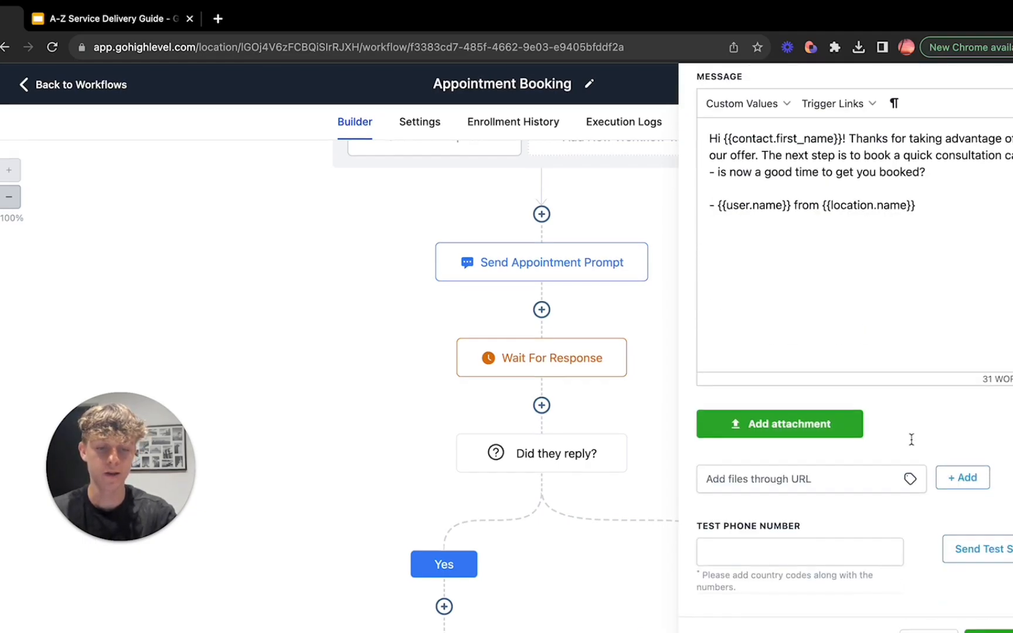
click(590, 569)
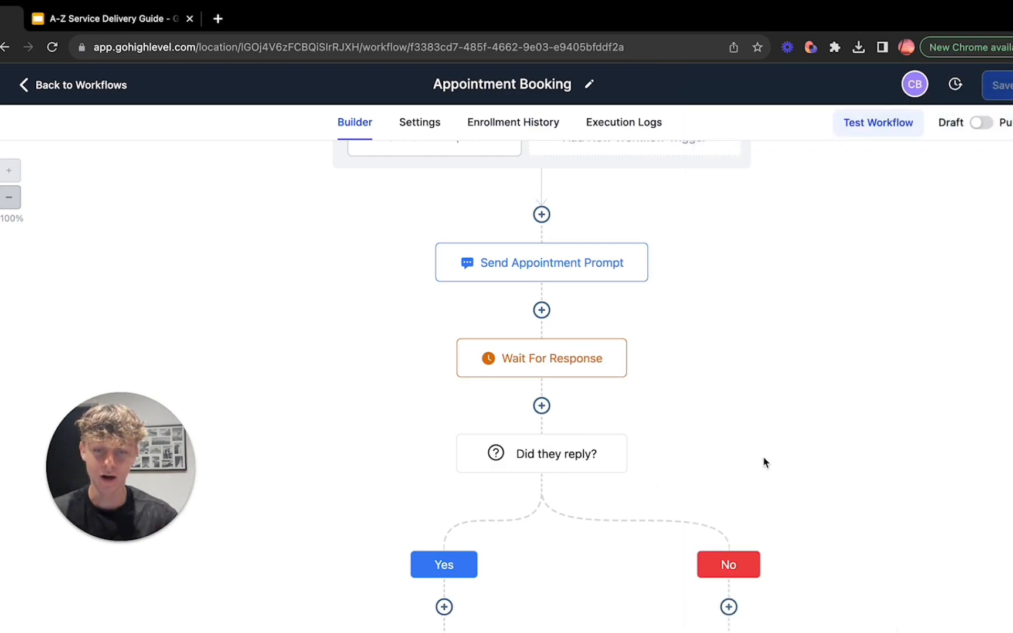
Step: Review the Wait For Response action's reply condition and timeout unit choices, and close it without changes
scroll(763, 464, down, 1)
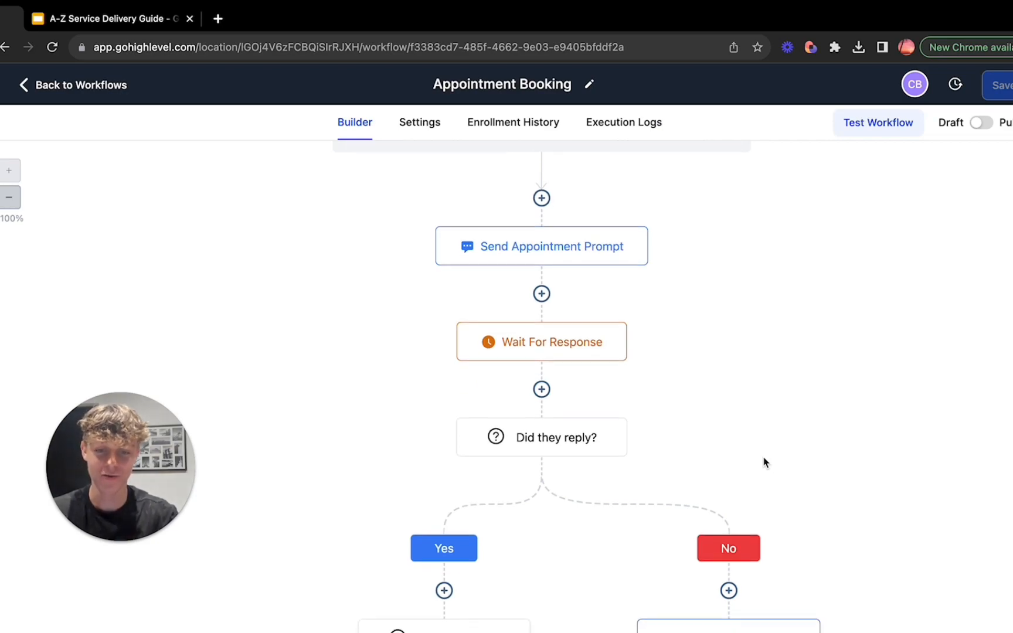
click(542, 346)
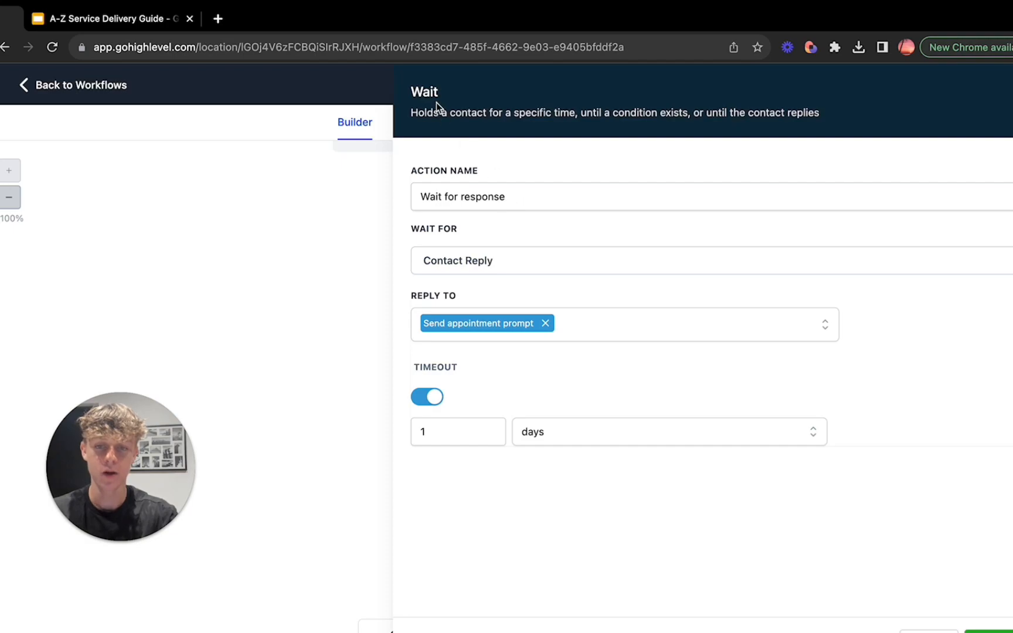
click(494, 264)
click(499, 268)
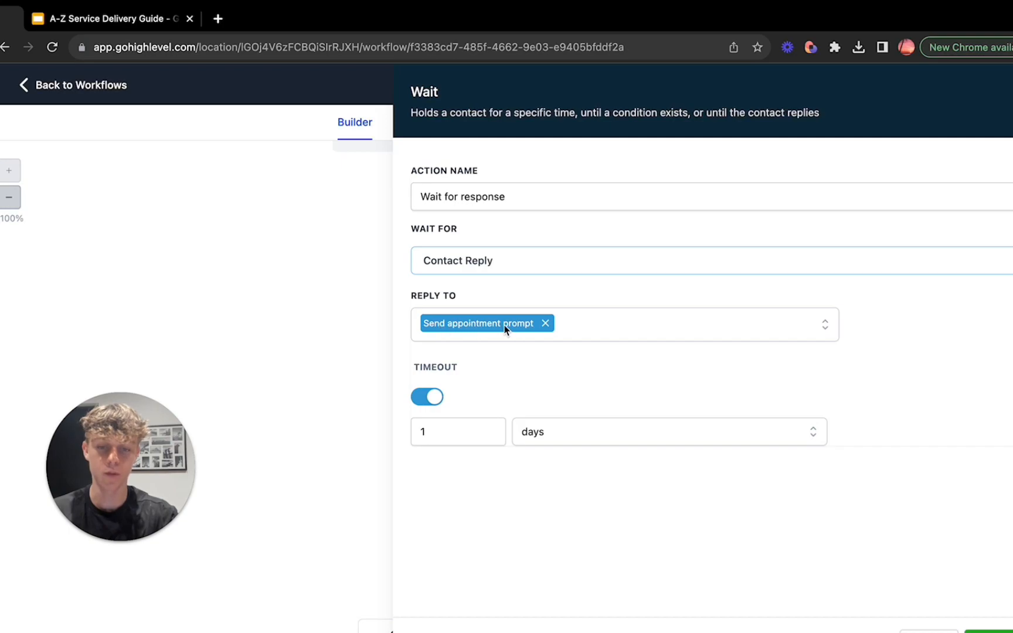
click(451, 431)
click(644, 437)
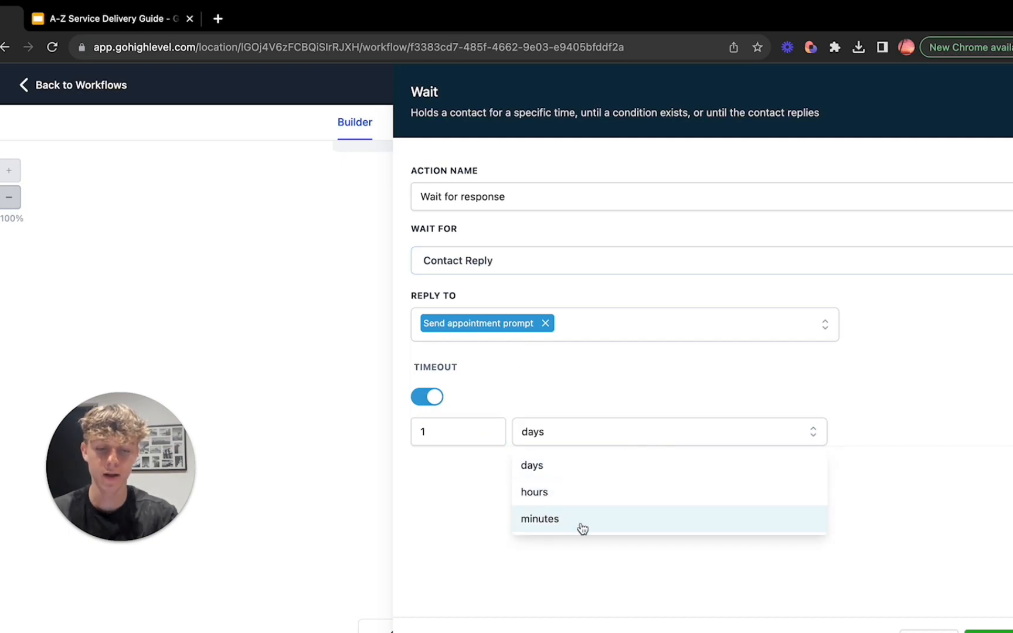
click(917, 627)
Step: Add an If / Else action between Wait For Response and the "Did they reply?" condition
scroll(649, 577, down, 3)
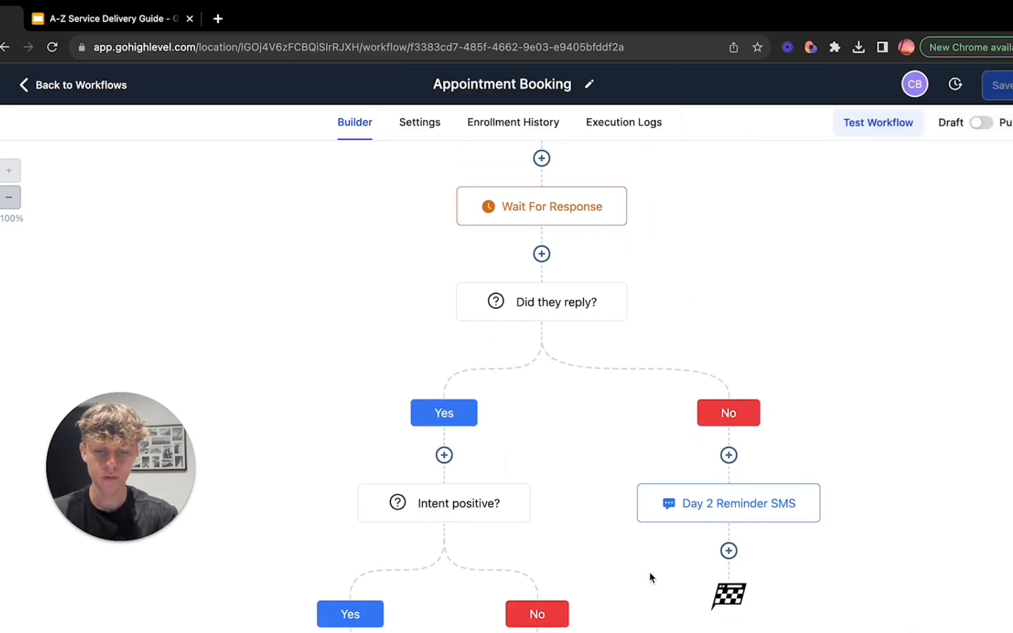
scroll(651, 577, down, 1)
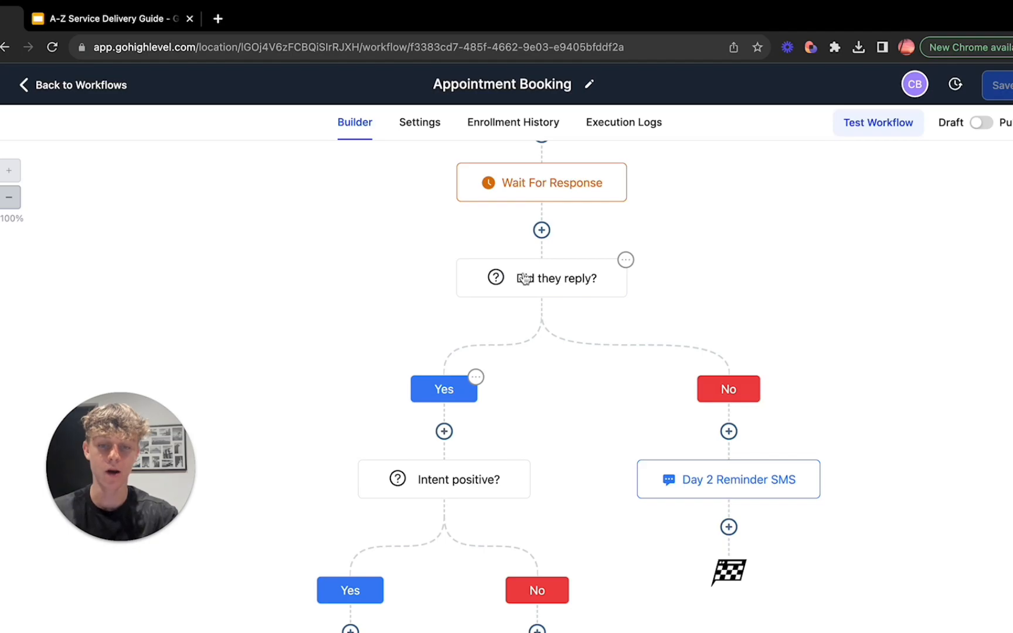
click(541, 230)
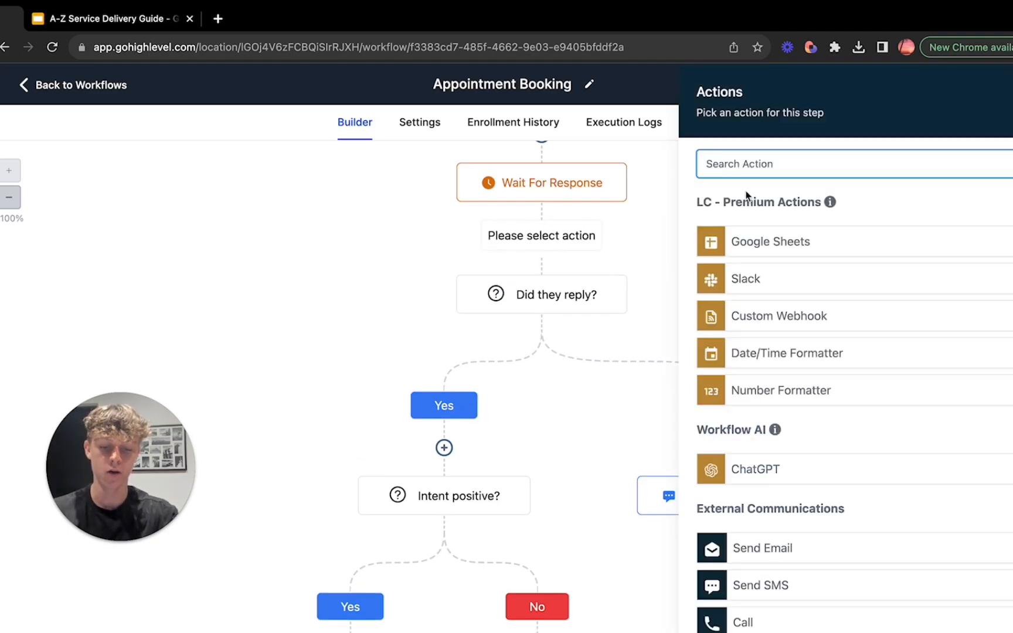
text(if)
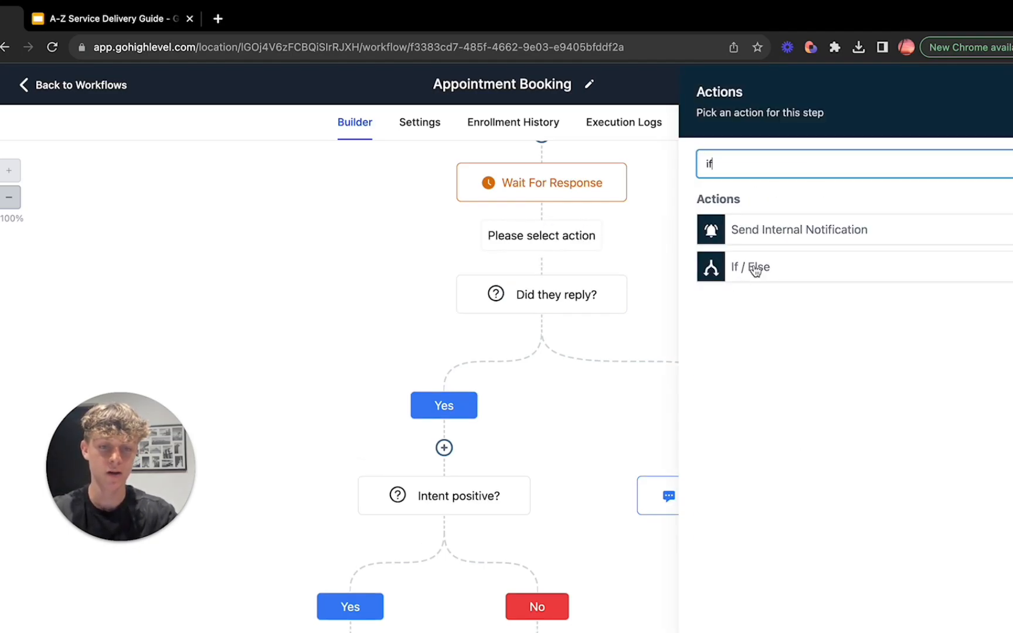
click(752, 270)
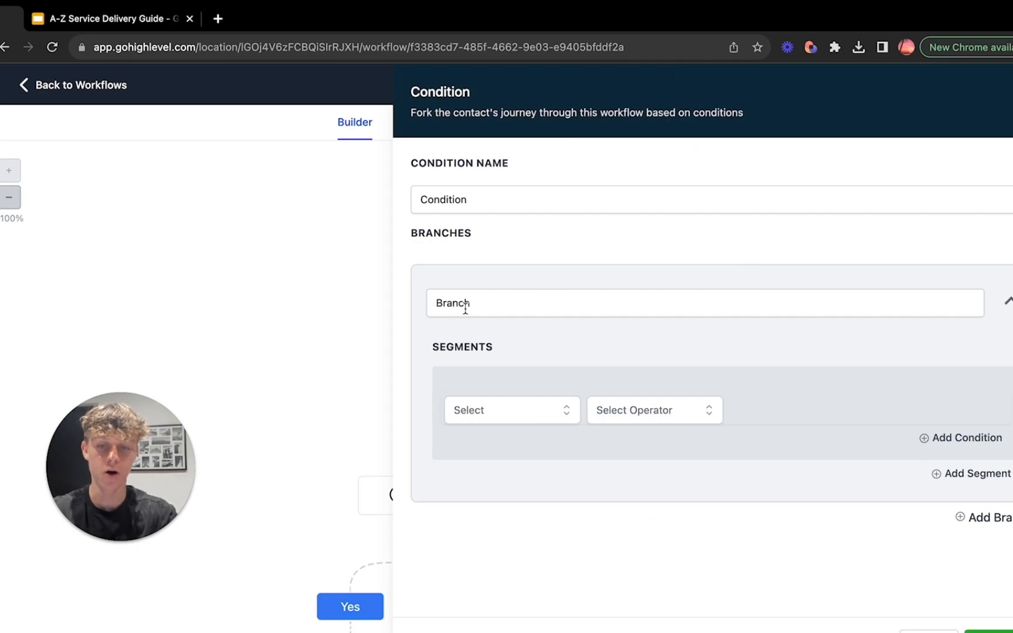
Step: Name the condition's first branch "If Customer Replied = True"
click(465, 306)
drag(475, 306, 422, 311)
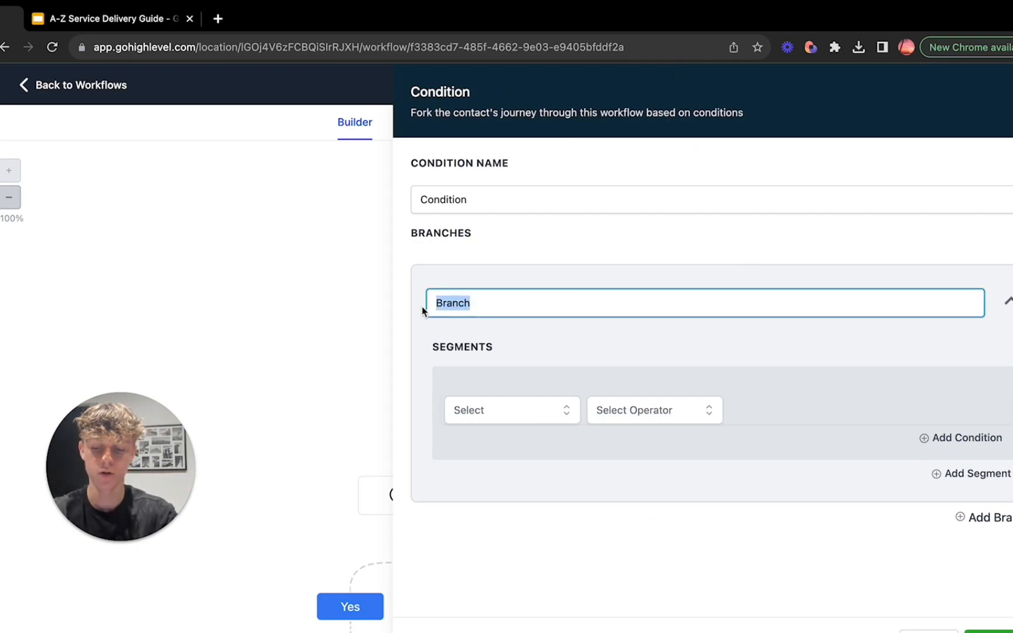
key(BackSpace)
text(If Cusromer)
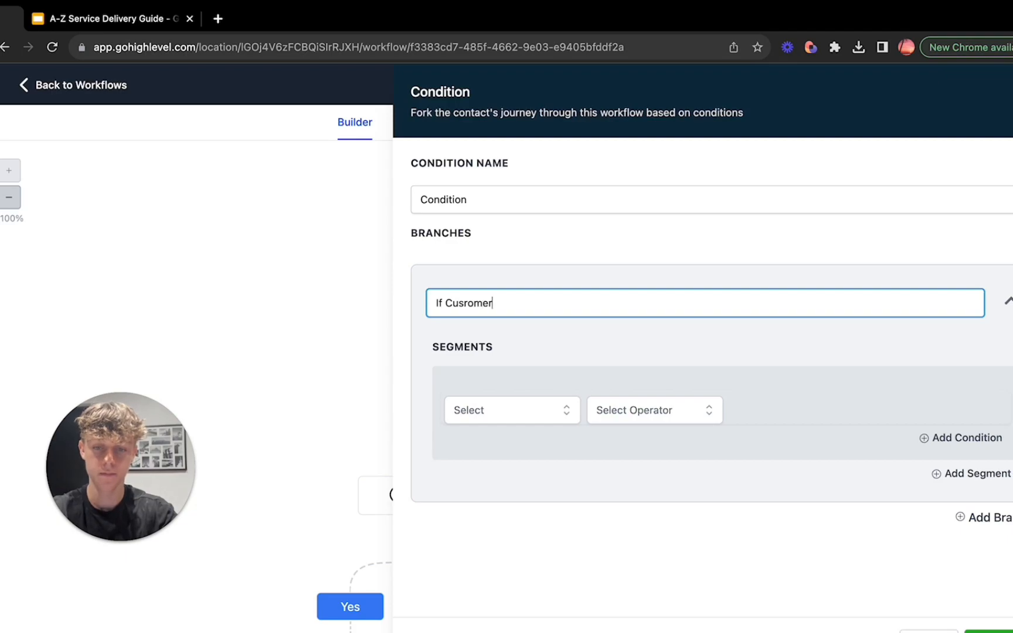
key(BackSpace)
key(BackSpace)
key(BackSpace)
key(BackSpace)
key(BackSpace)
text(tome)
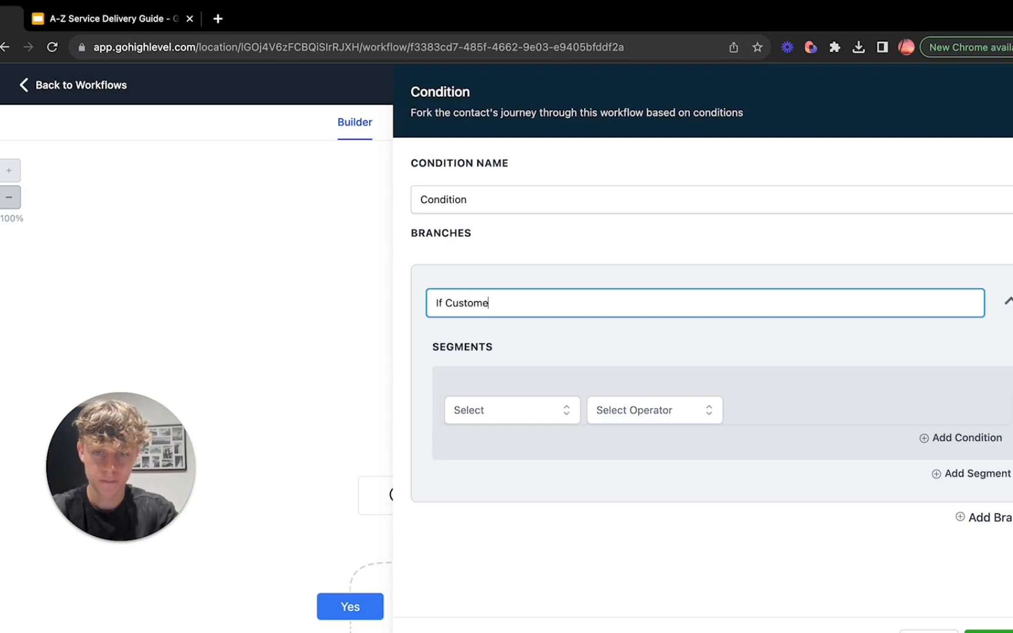
text(r Replied = True)
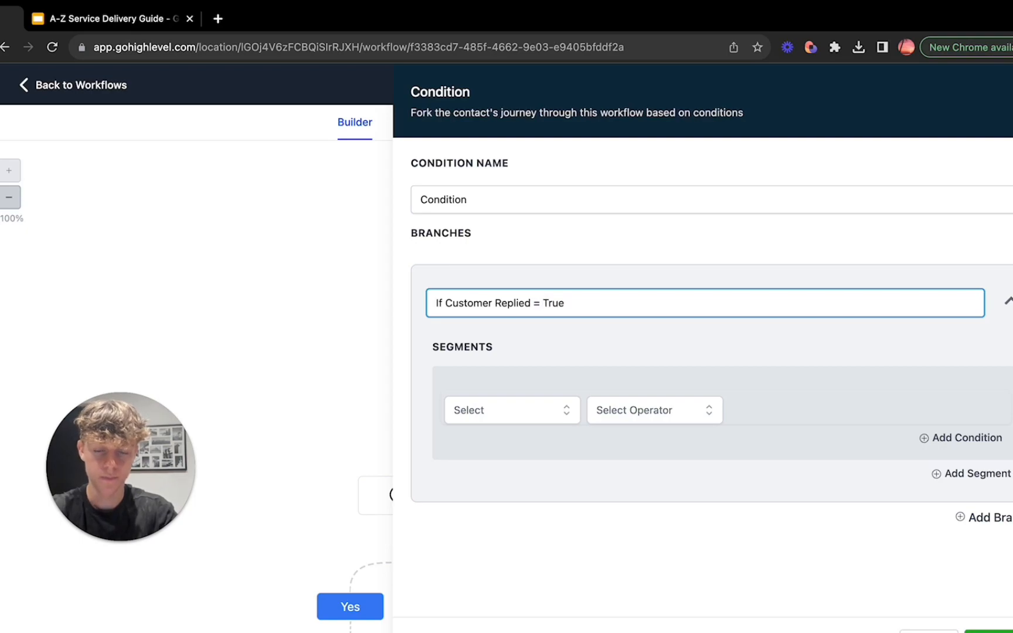
Step: Set the first branch's segment to Contact replied with the value True, and add a second branch to the condition
click(457, 410)
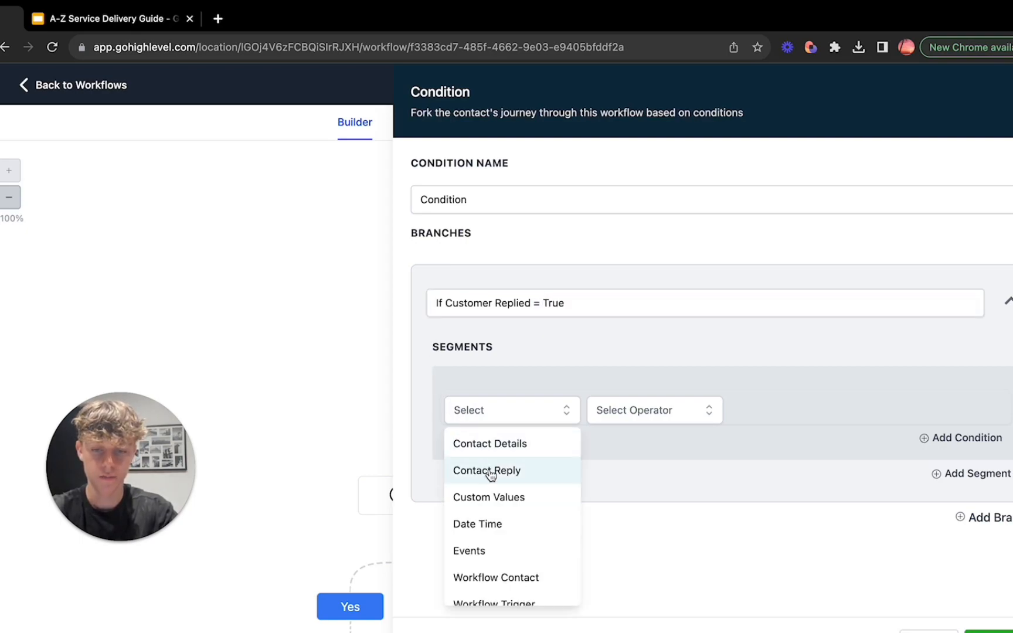
click(489, 471)
click(500, 495)
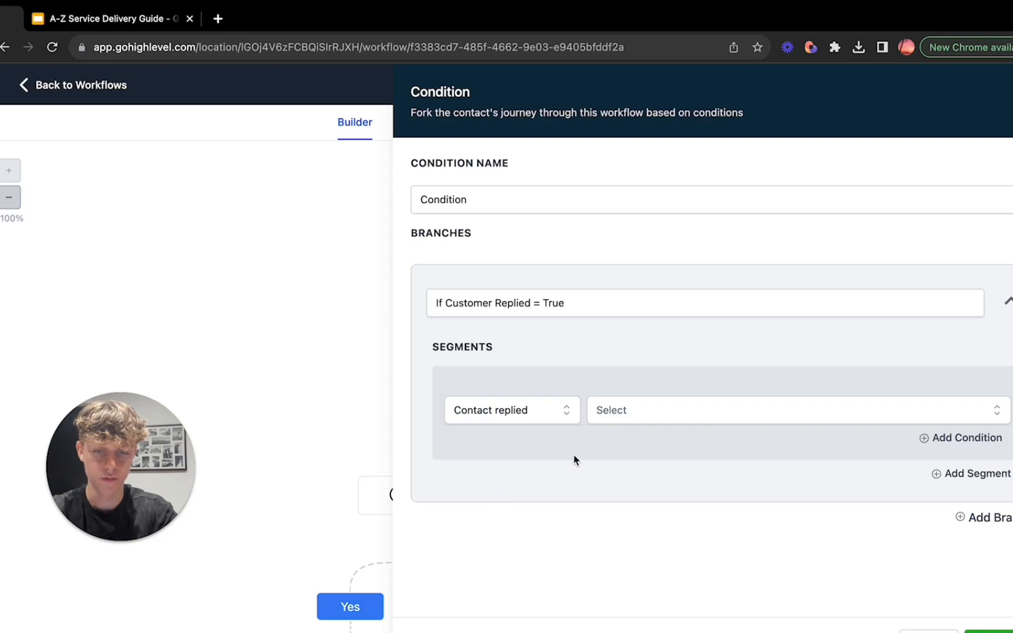
click(624, 421)
click(629, 504)
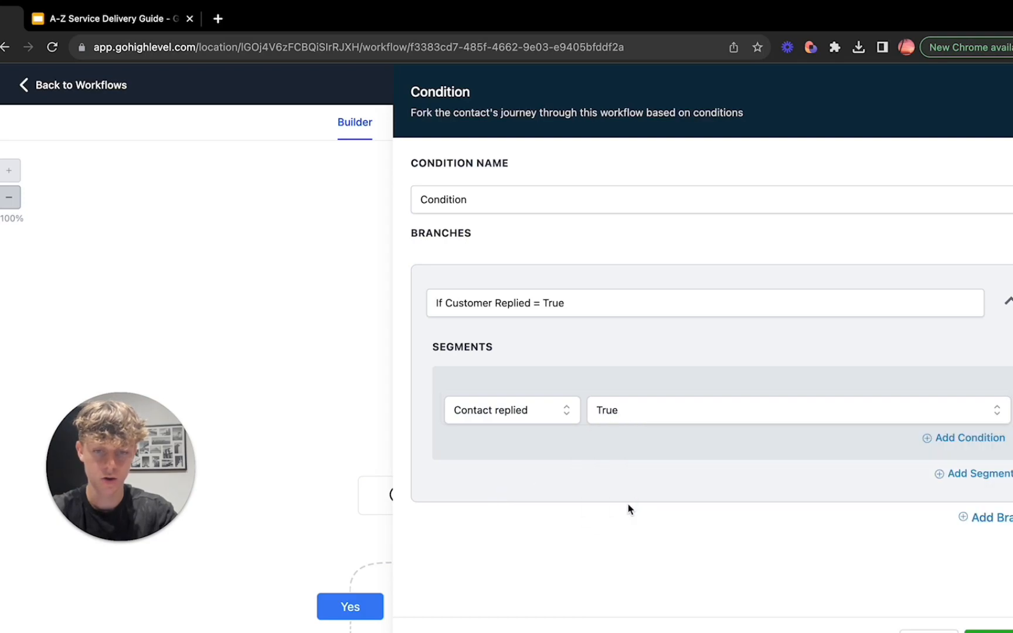
click(984, 521)
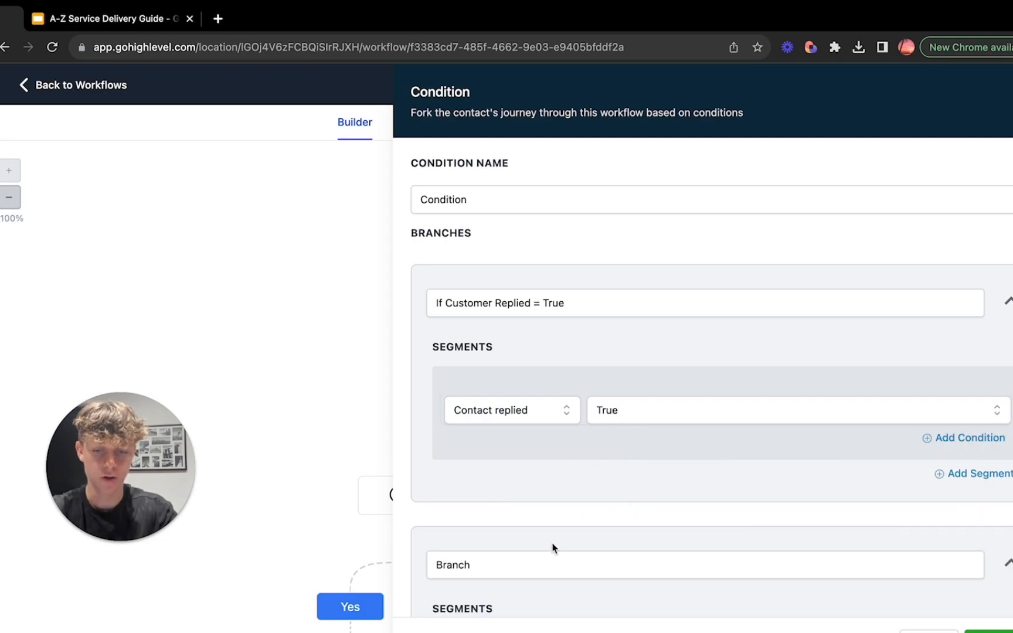
Step: Copy the first branch's name into the second branch and change it to "If Customer Replied = False"
click(563, 303)
drag(562, 303, 426, 311)
key(ctrl+c)
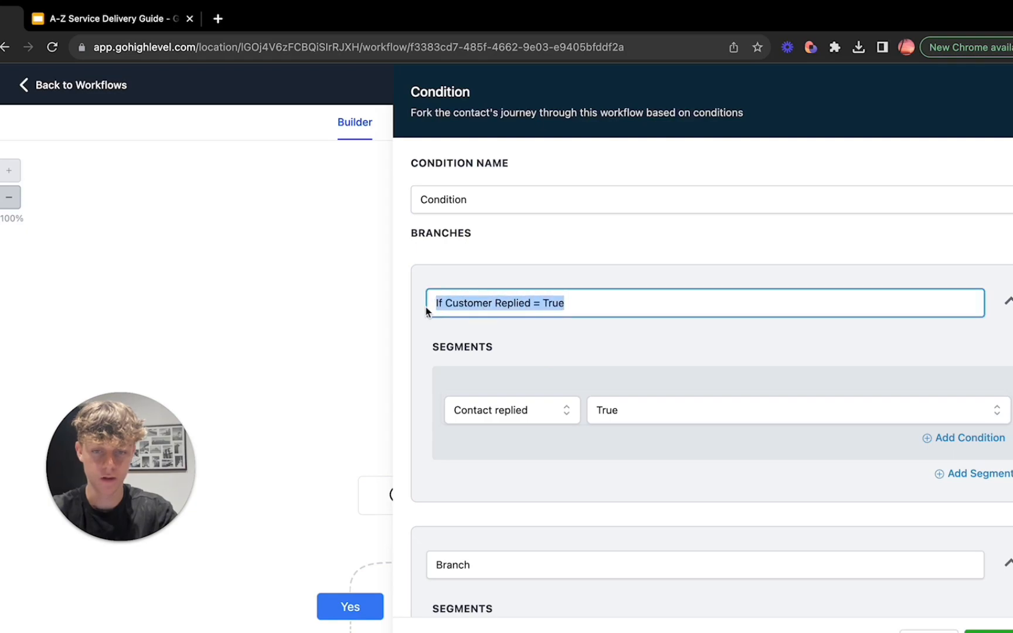
click(429, 568)
double_click(428, 572)
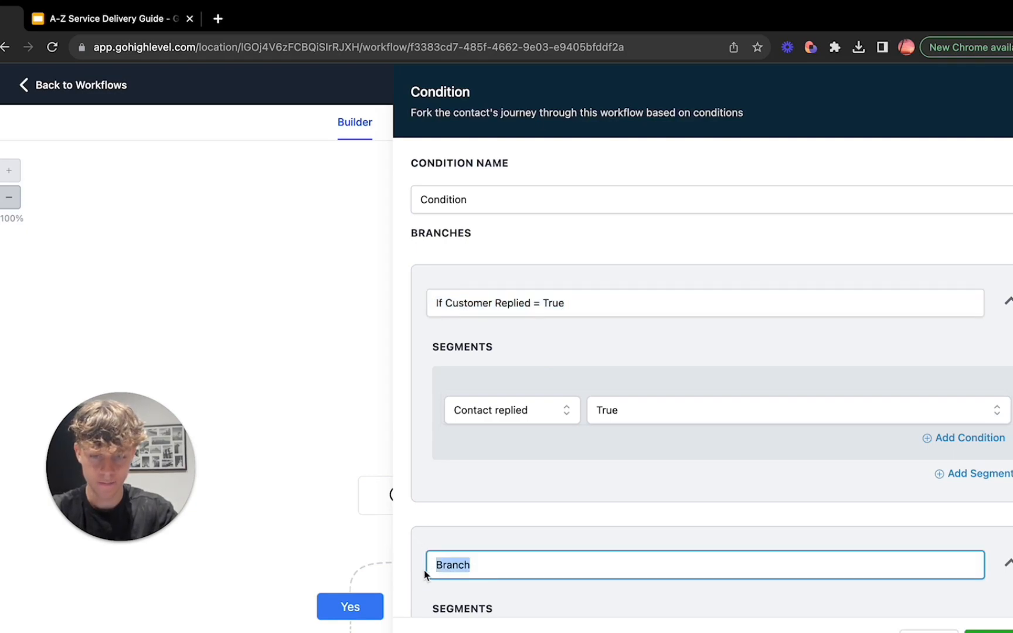
key(ctrl+v)
key(BackSpace)
key(BackSpace)
key(BackSpace)
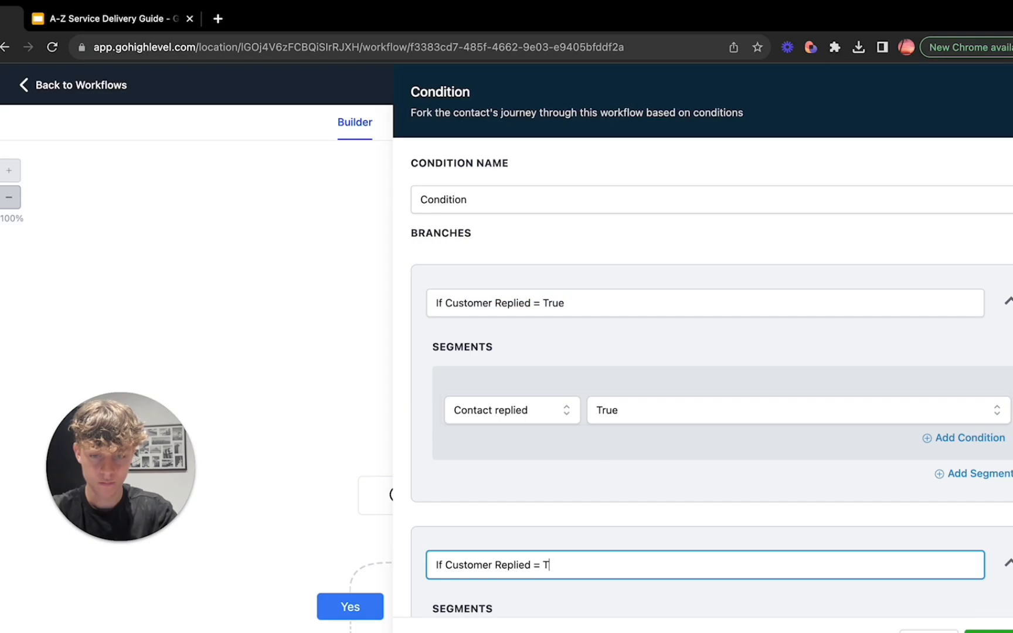
text(False)
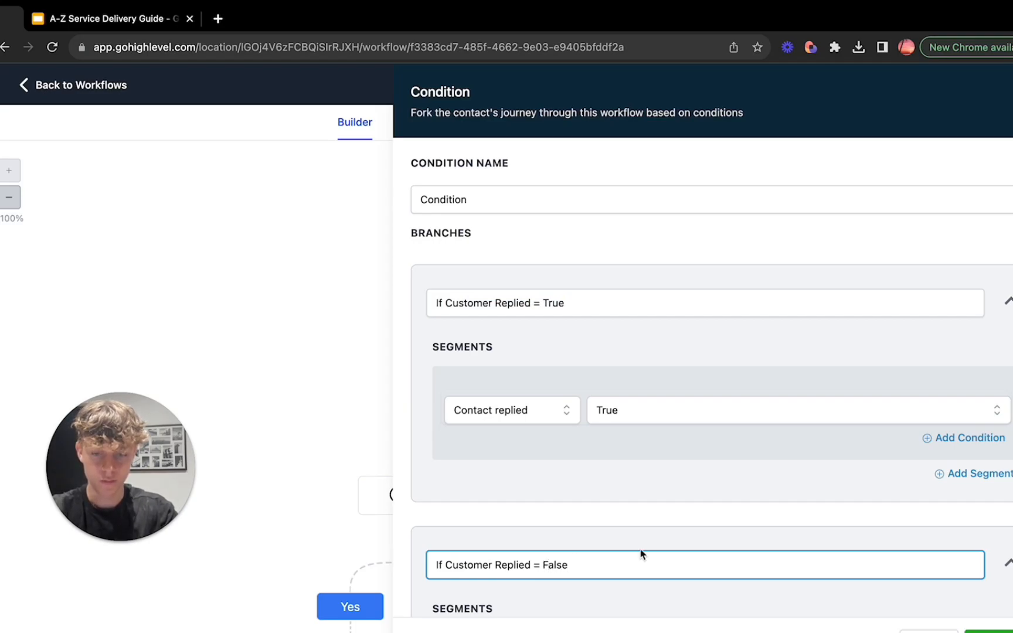
Step: Set the second branch's segment to Contact replied with the value False, and leave the new condition's settings
scroll(642, 552, down, 3)
click(641, 549)
click(511, 547)
scroll(510, 548, down, 2)
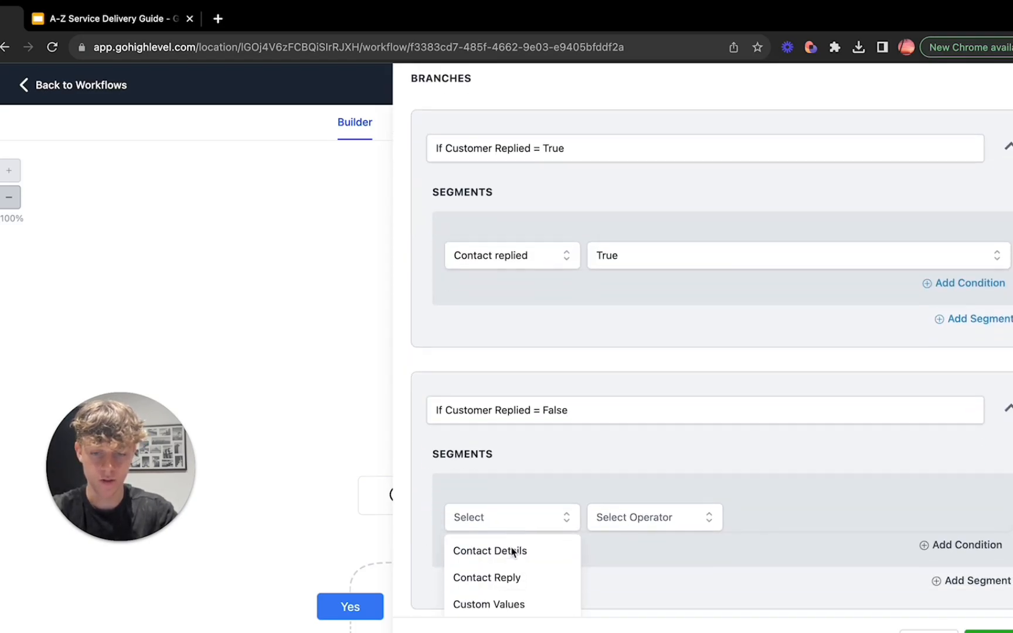
click(508, 540)
click(519, 545)
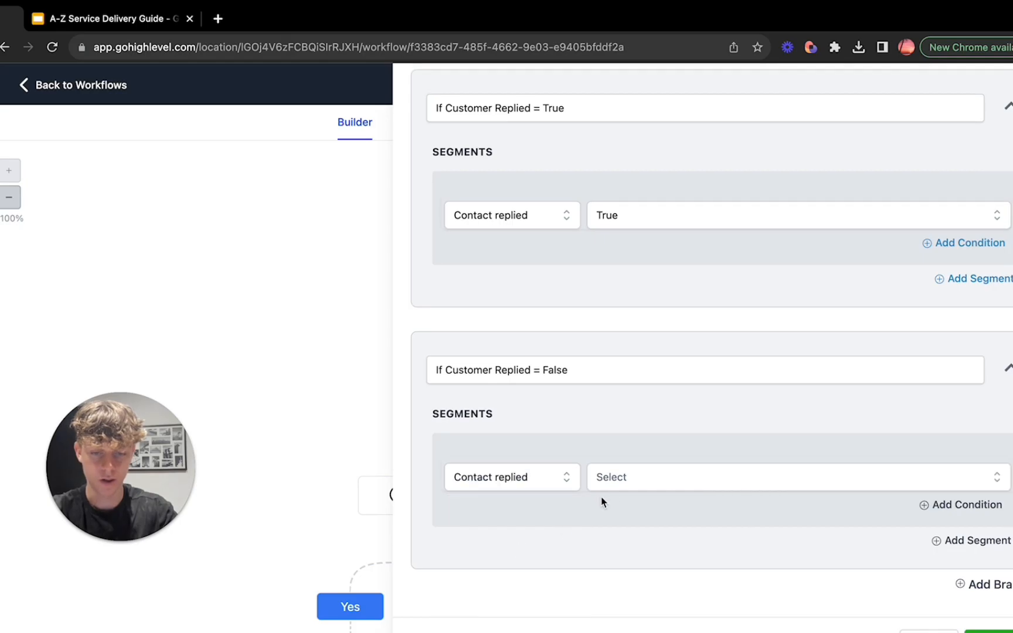
click(628, 485)
click(630, 551)
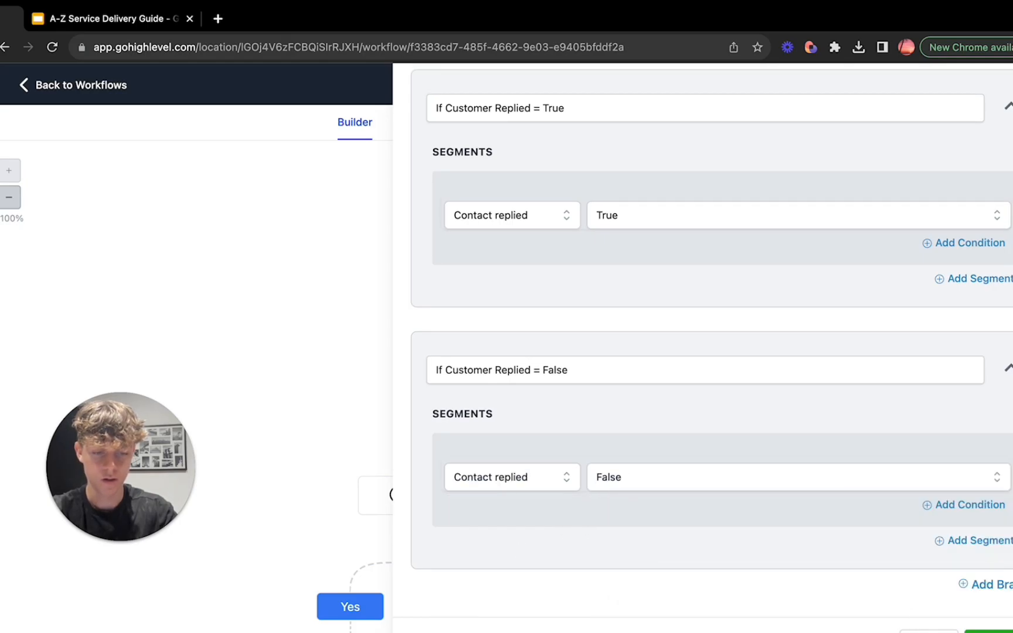
click(990, 631)
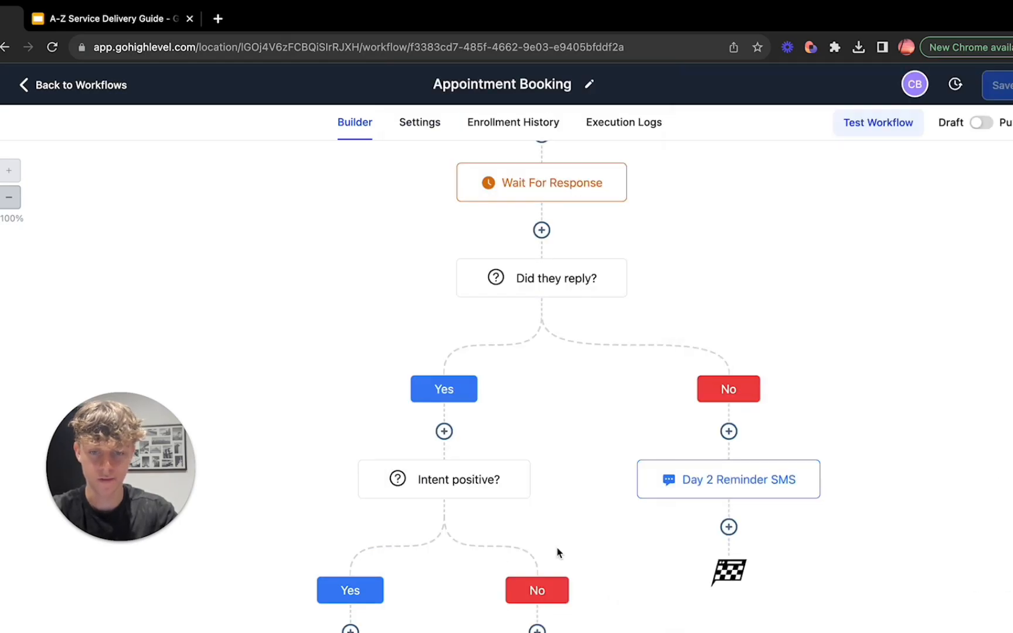
Step: Open the "Intent positive?" condition to review its intent type segment, and close it without changes
click(446, 381)
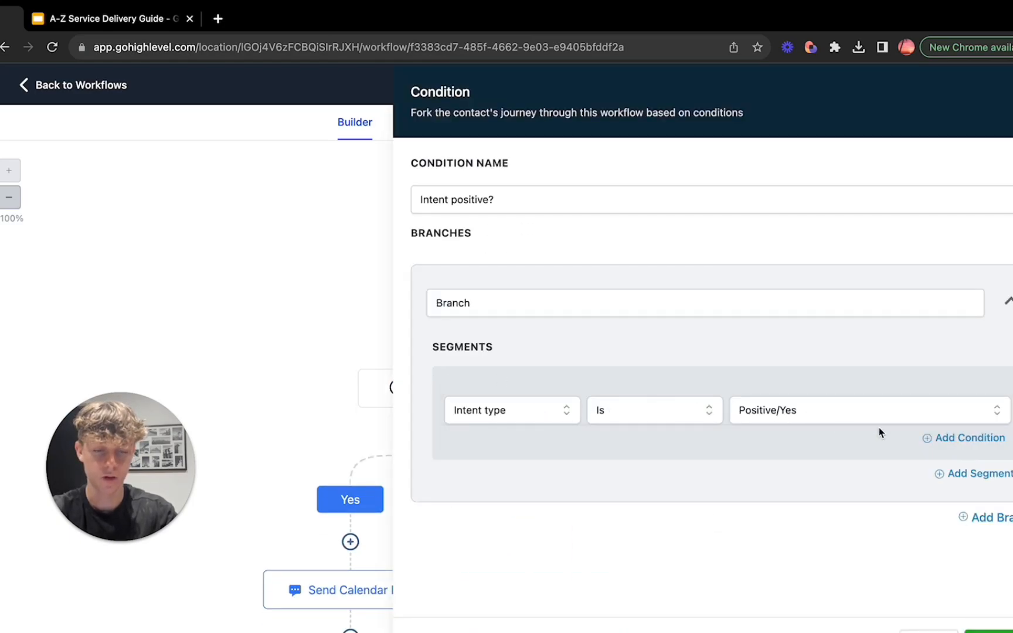
click(923, 629)
scroll(461, 537, down, 2)
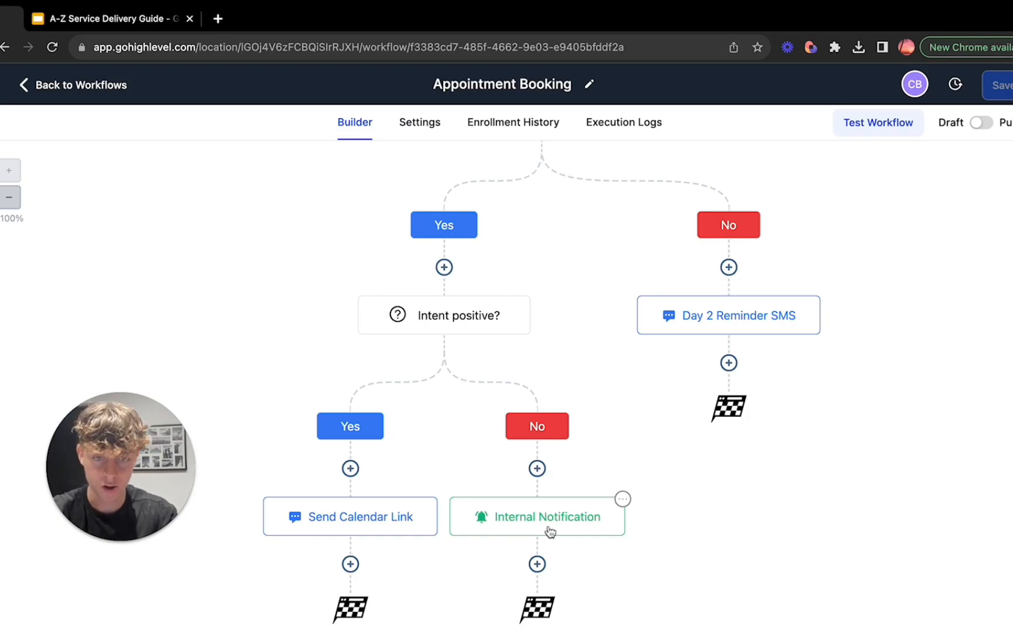
Step: Examine the Appointment Booking workflow's path from the Customer Replied trigger through its reply and intent branches
scroll(549, 532, up, 5)
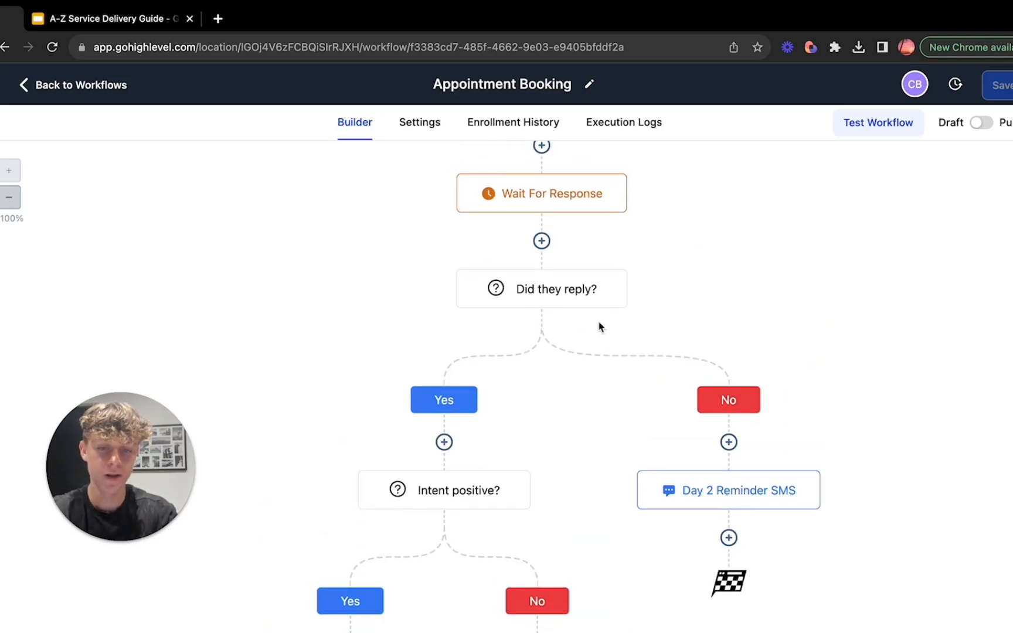
scroll(723, 405, down, 2)
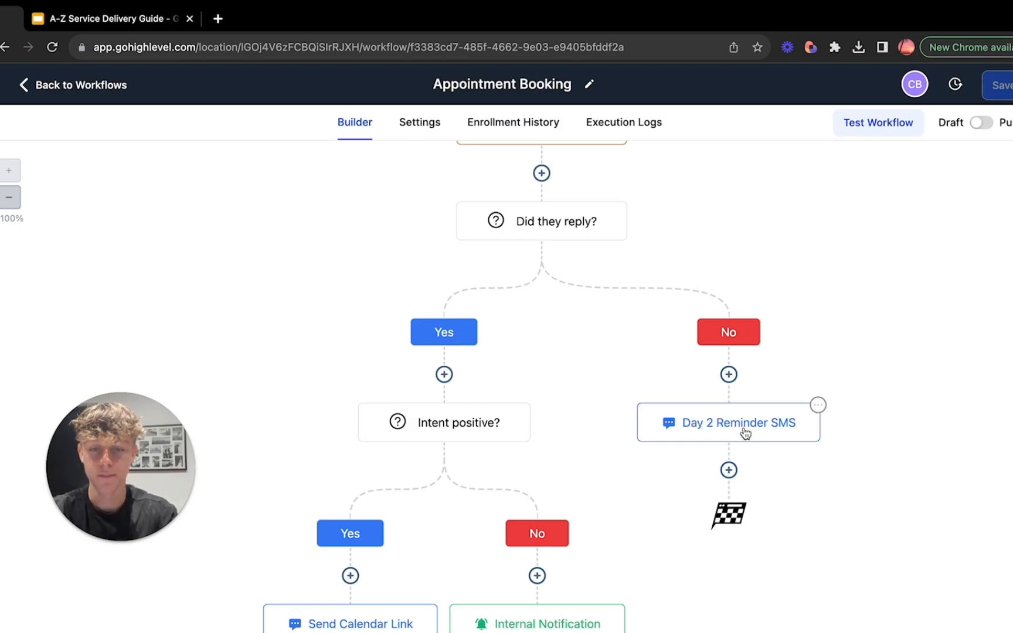
scroll(745, 432, up, 3)
scroll(518, 247, up, 2)
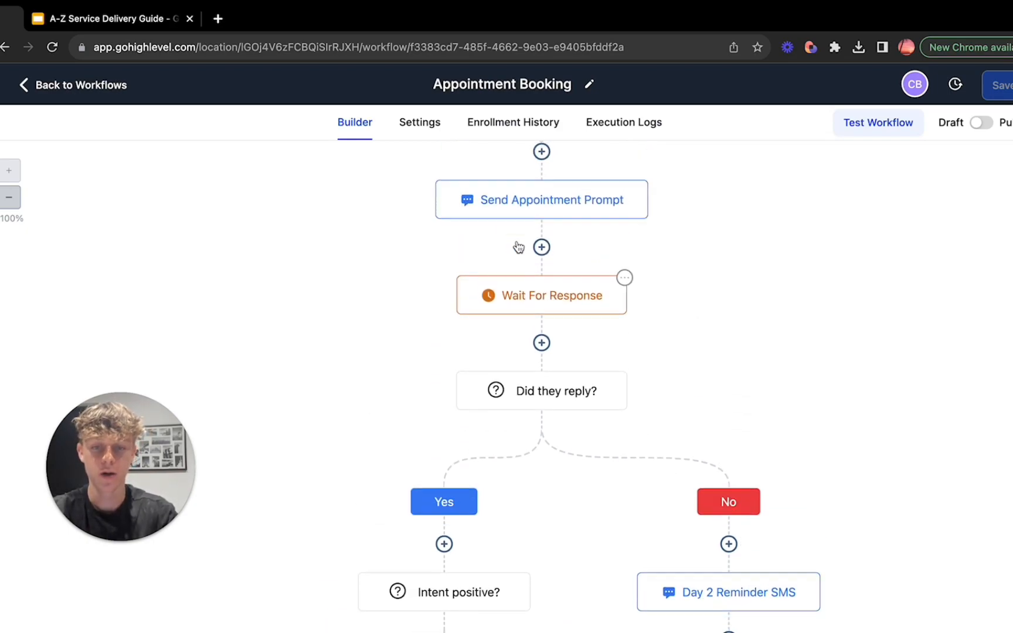
scroll(516, 252, down, 3)
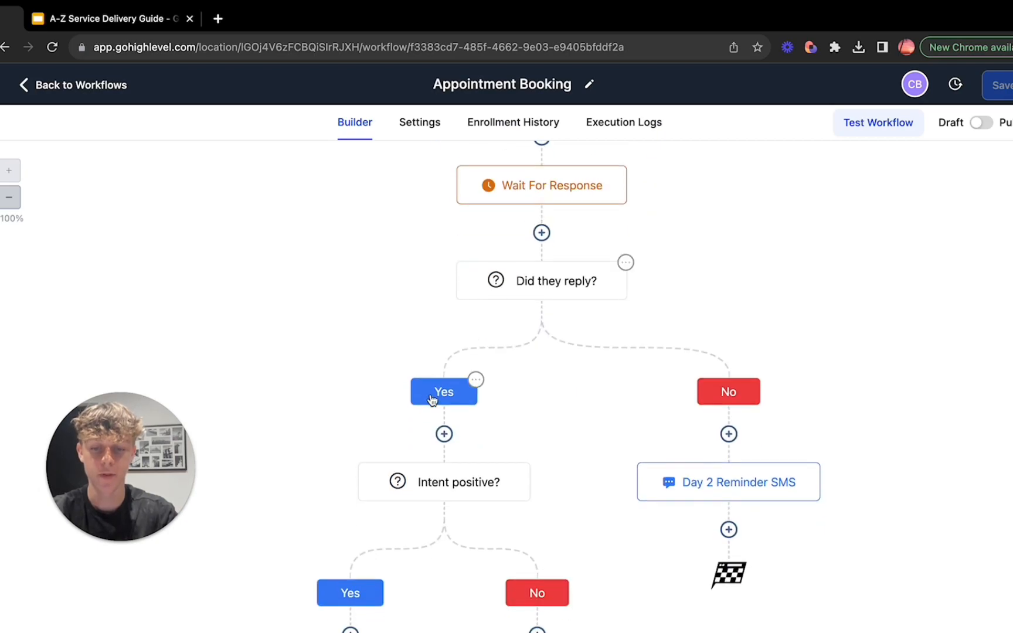
scroll(432, 401, down, 3)
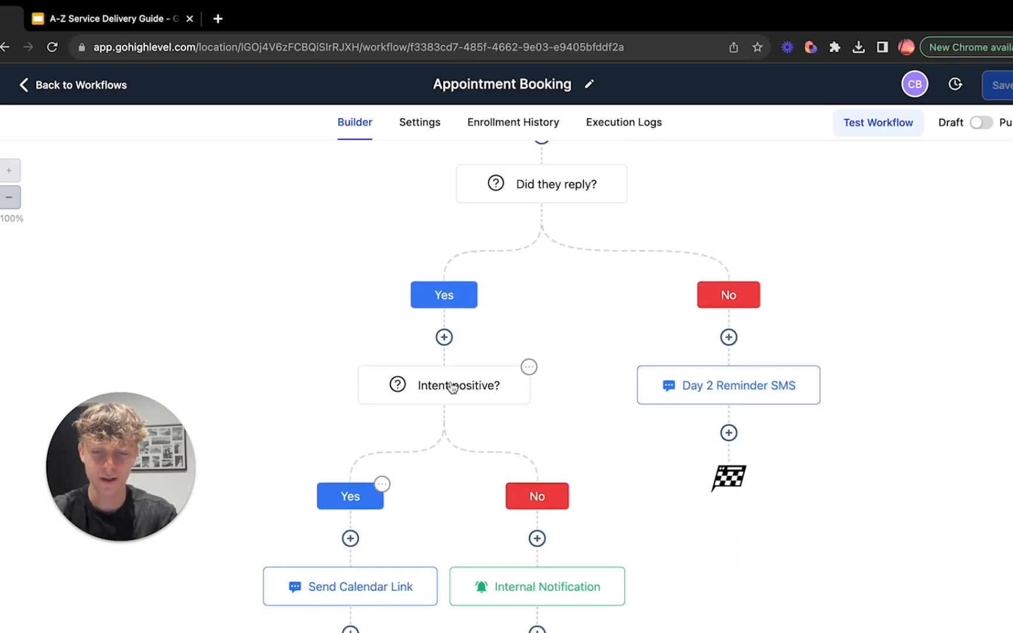
scroll(452, 387, down, 2)
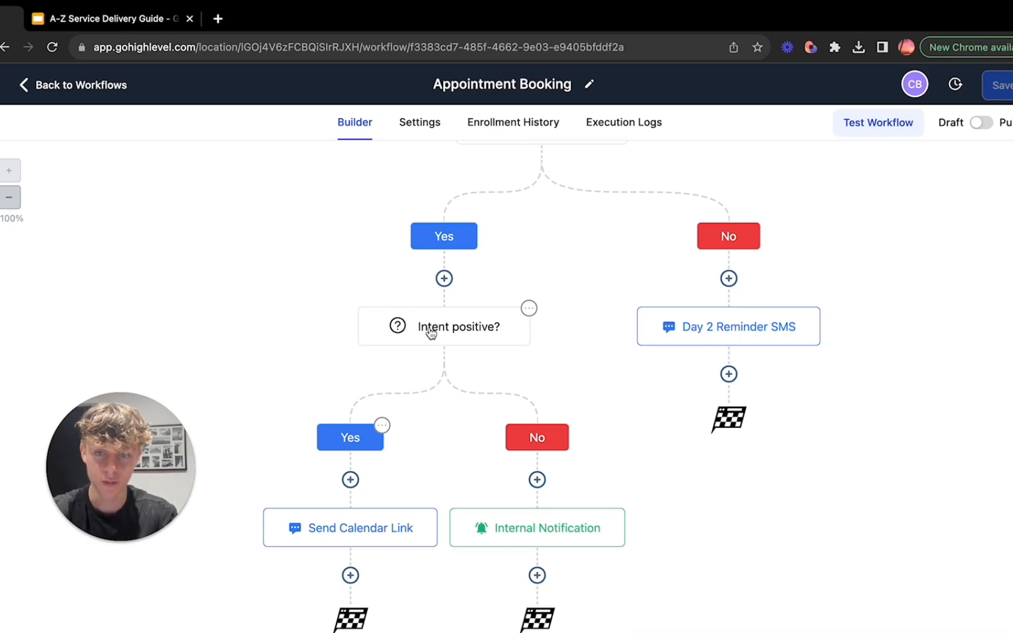
scroll(432, 332, down, 1)
scroll(432, 334, up, 10)
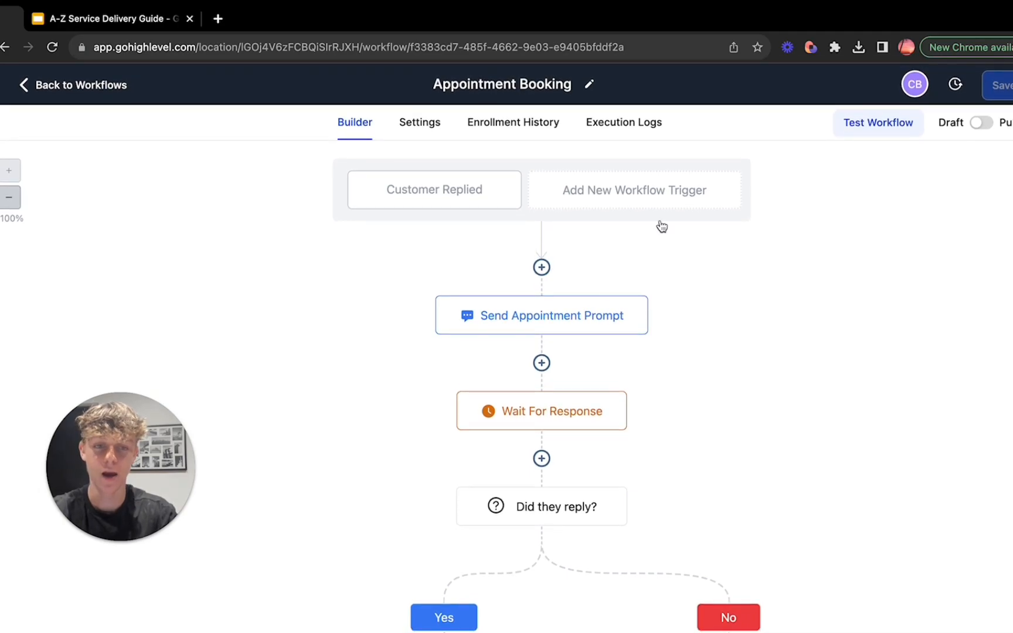
scroll(364, 448, down, 8)
scroll(364, 448, up, 8)
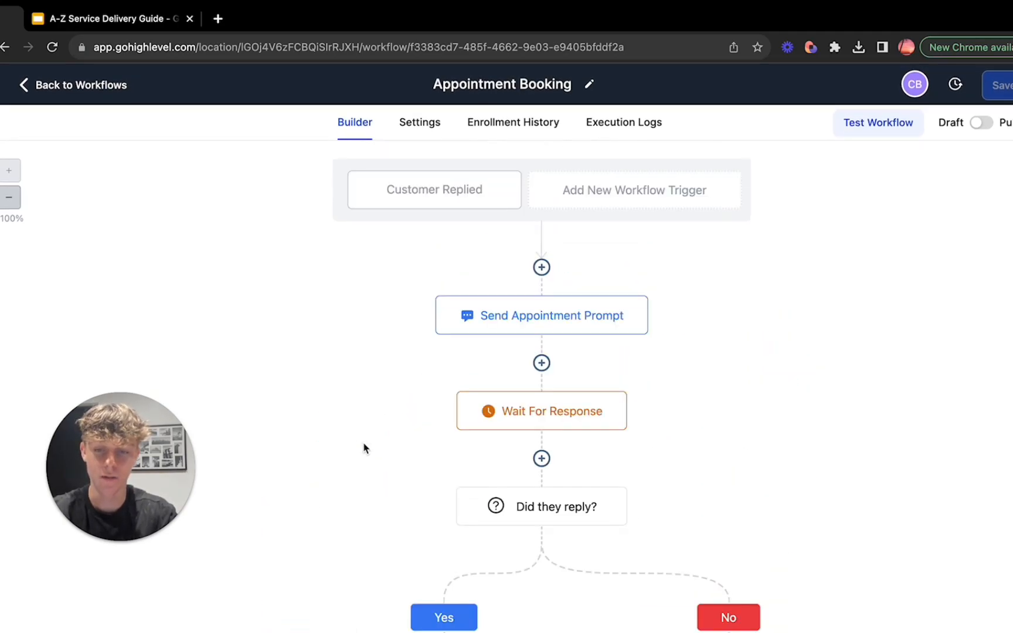
Step: Return to the workflow list and open the Ai Appointment Setting Bot workflow
click(23, 88)
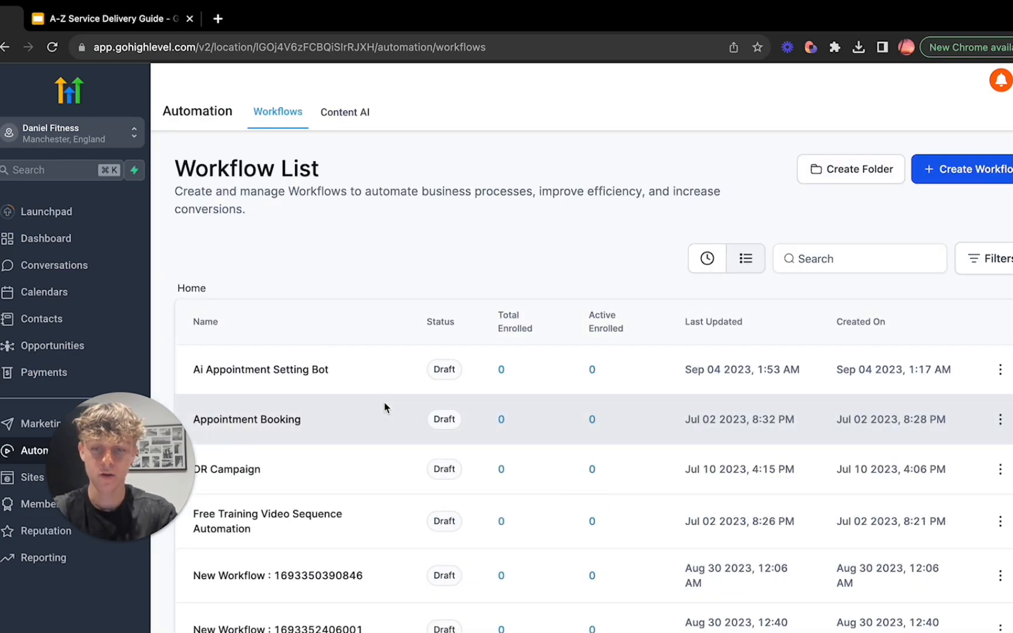
scroll(385, 404, down, 1)
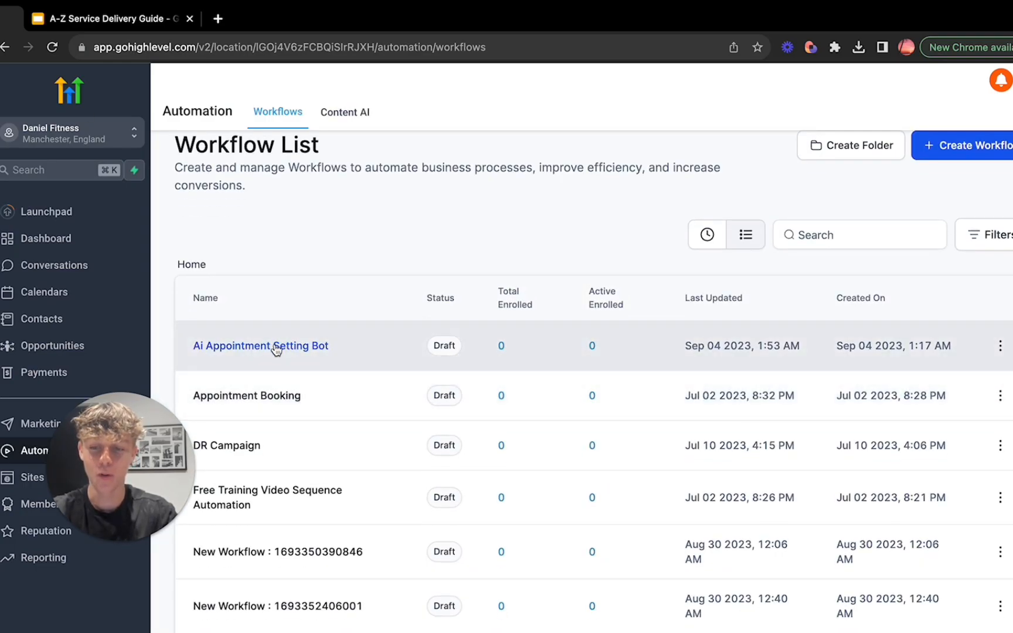
click(277, 350)
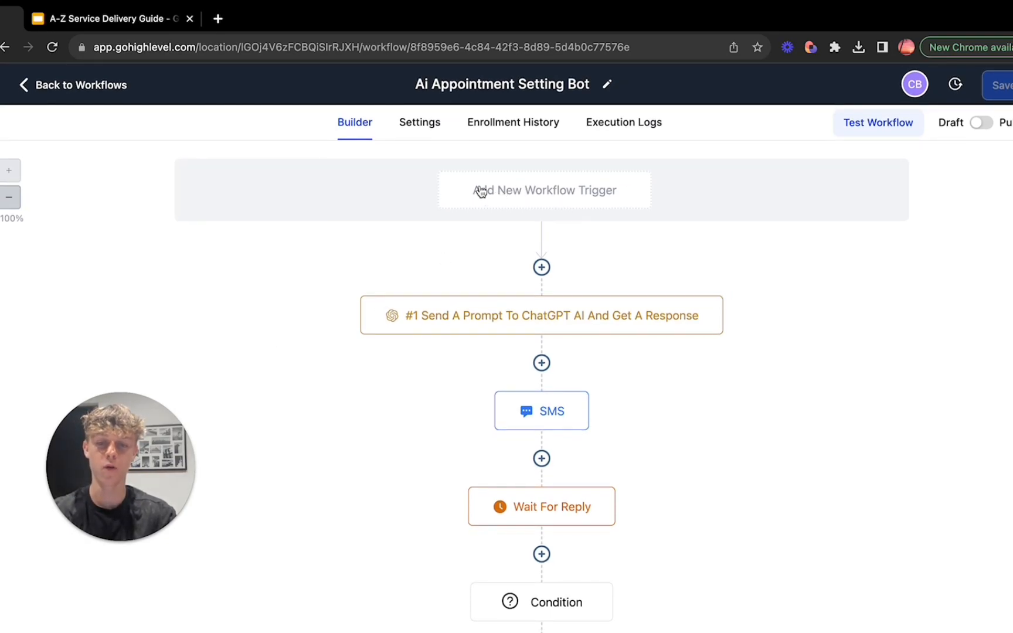
Step: Browse the trigger types available for a new workflow trigger, and close the list without adding one
click(563, 192)
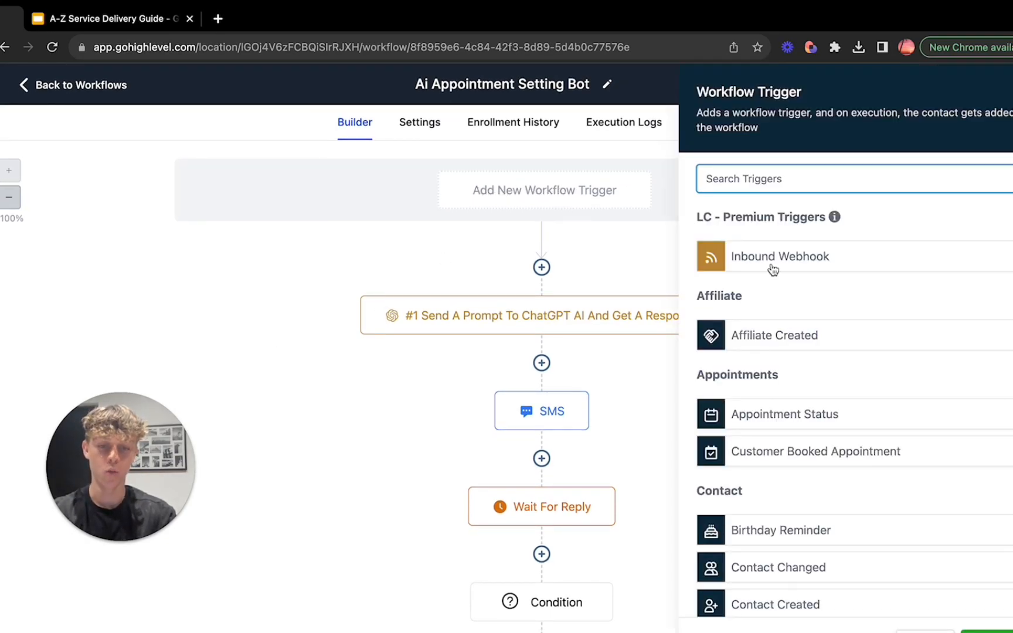
scroll(775, 274, down, 5)
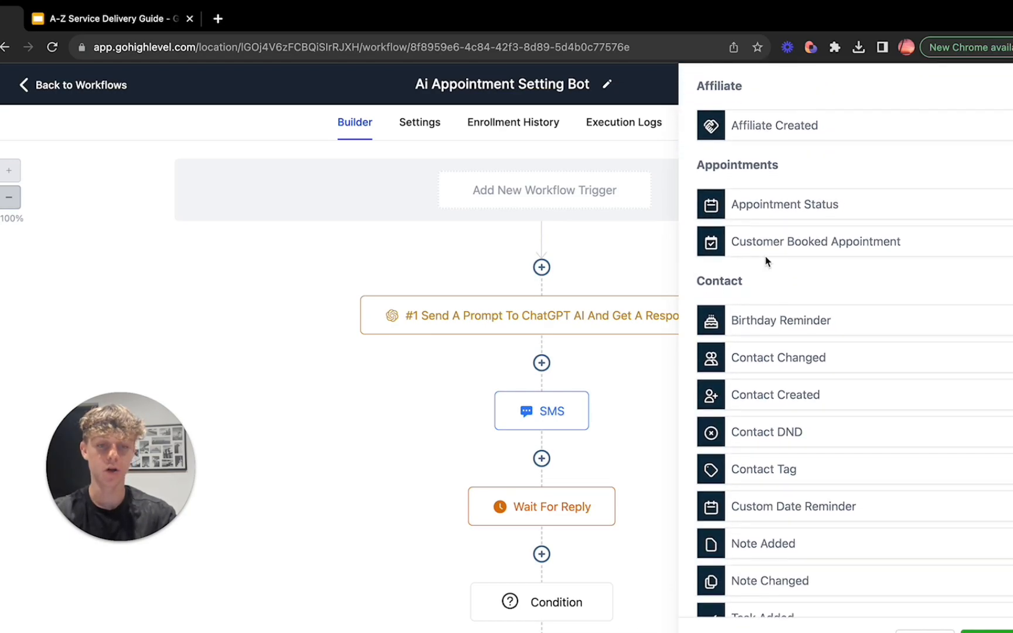
scroll(866, 254, down, 3)
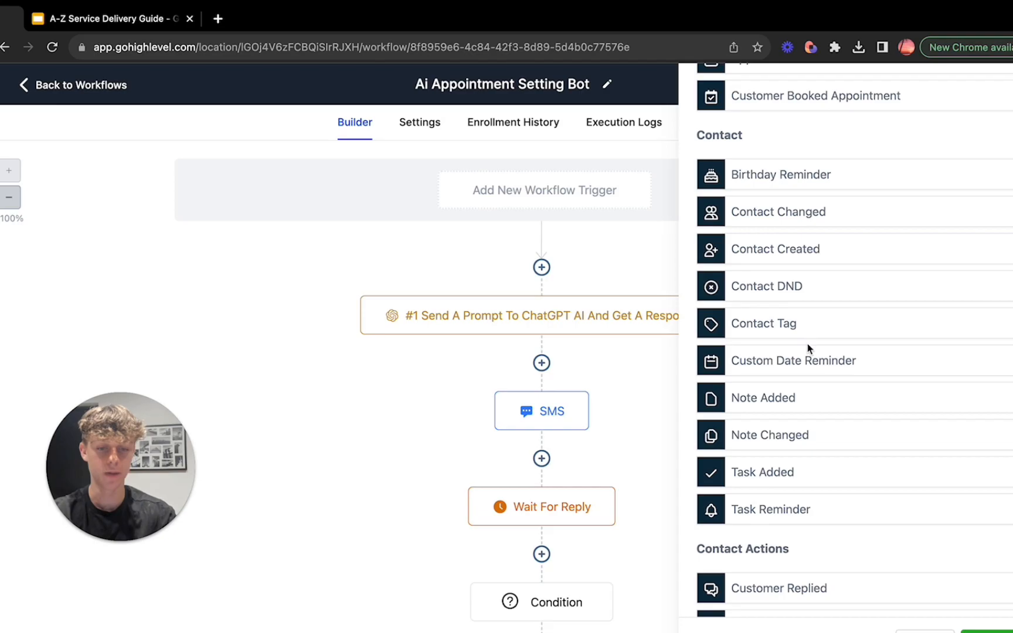
scroll(809, 349, down, 2)
scroll(808, 352, down, 1)
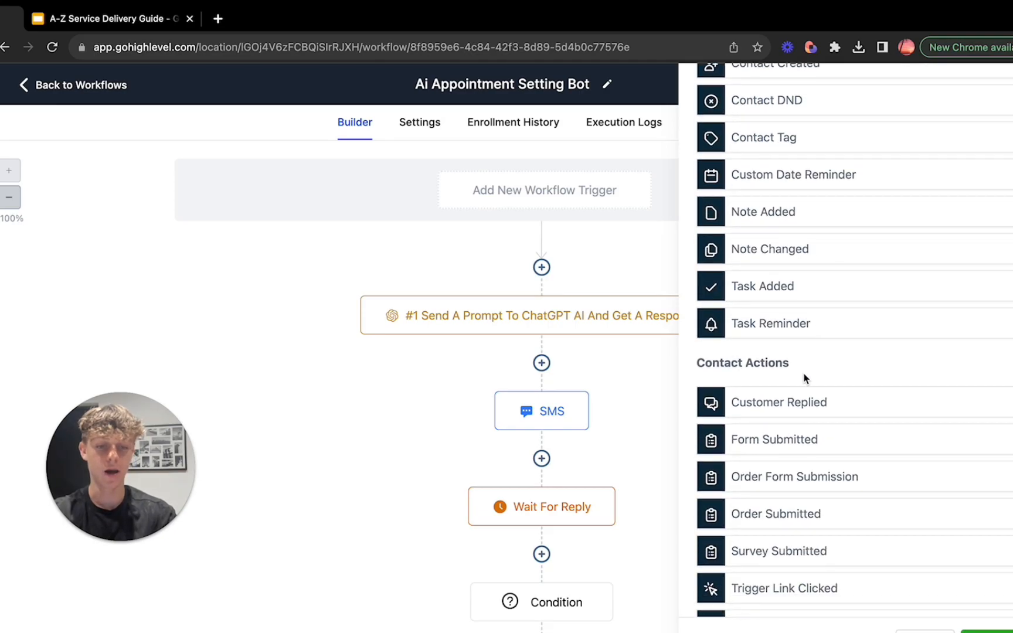
scroll(814, 447, down, 9)
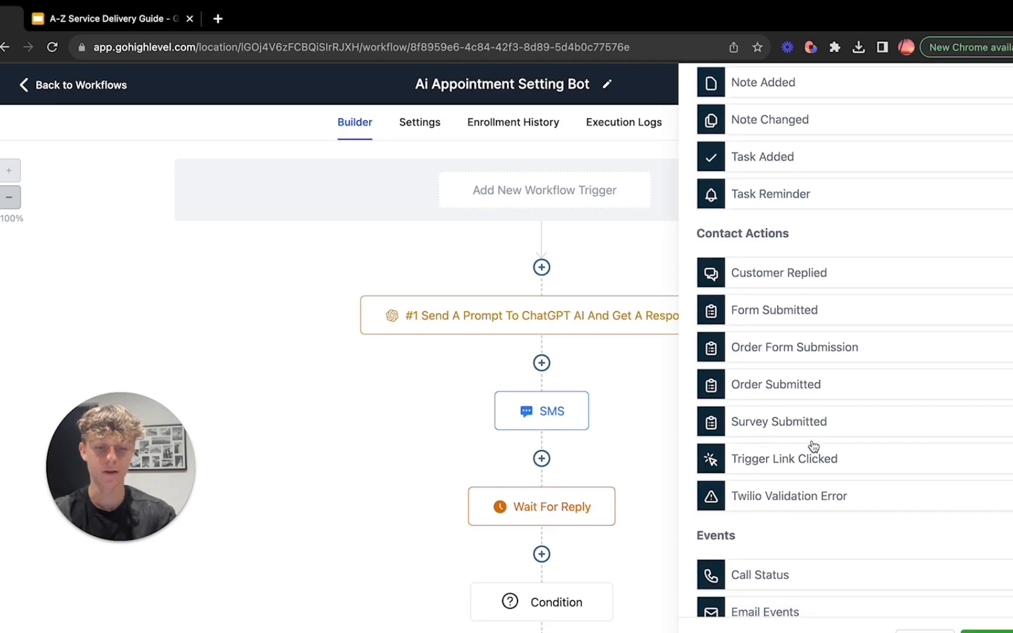
scroll(814, 447, down, 11)
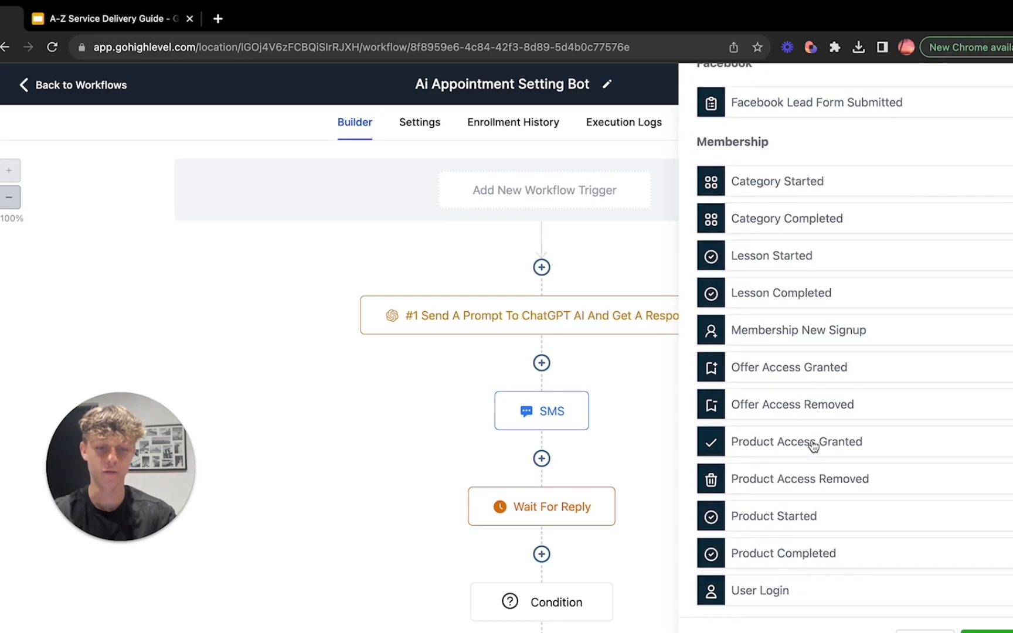
scroll(814, 447, down, 2)
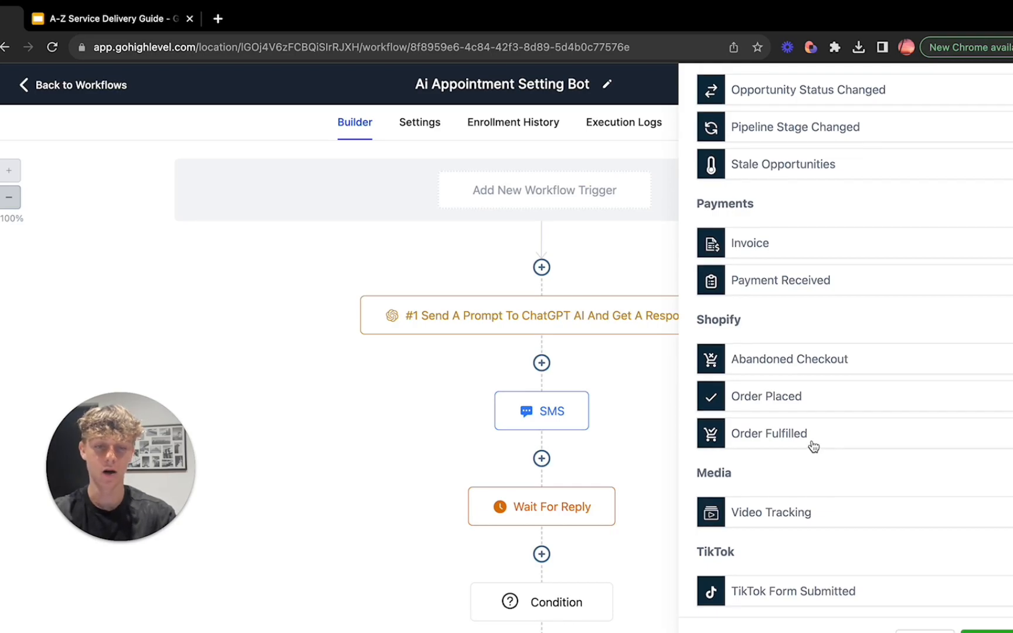
scroll(812, 445, up, 20)
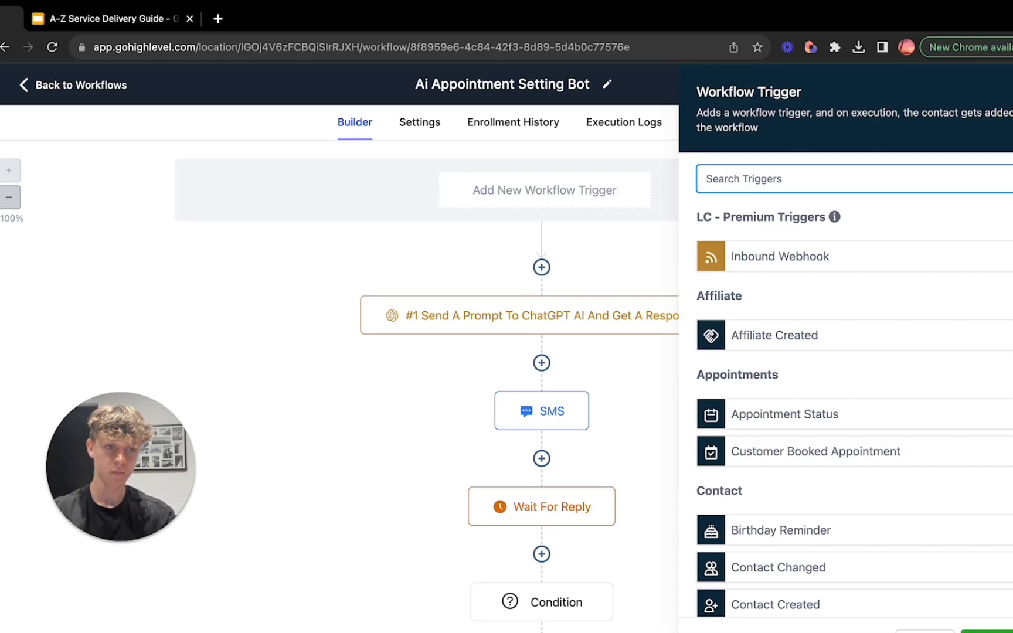
click(1012, 92)
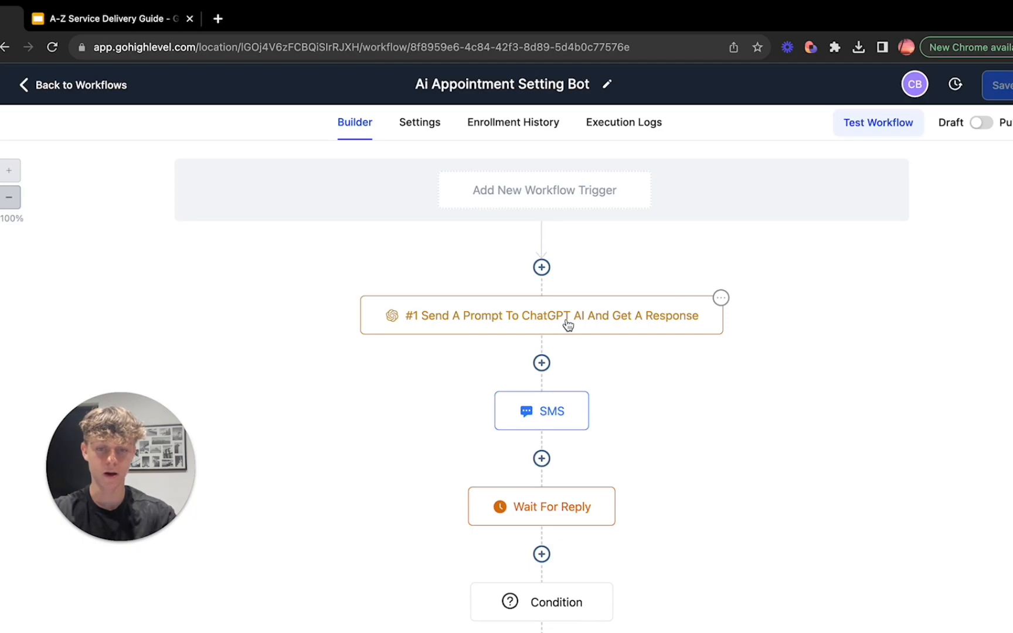
Step: Start a new ChatGPT action directly below the trigger area to view its empty prompt and temperature settings
click(541, 268)
scroll(760, 363, down, 2)
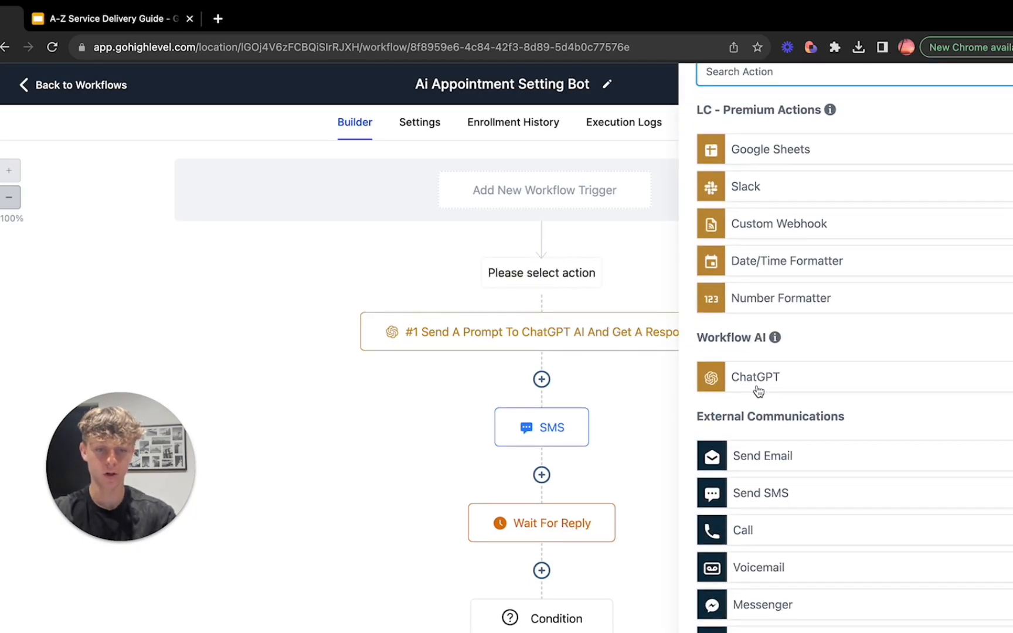
click(756, 379)
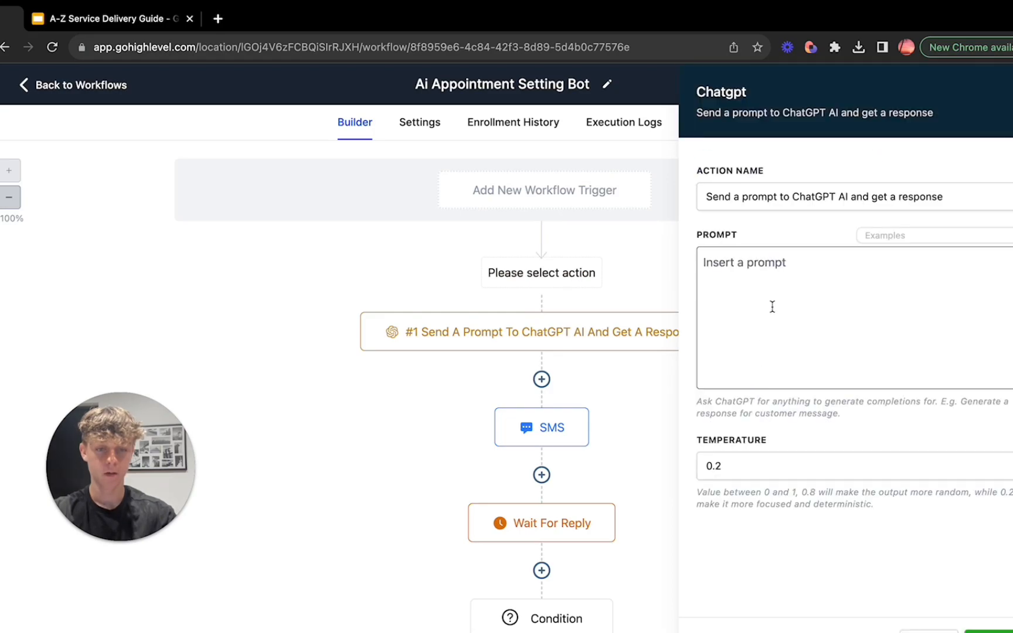
click(787, 274)
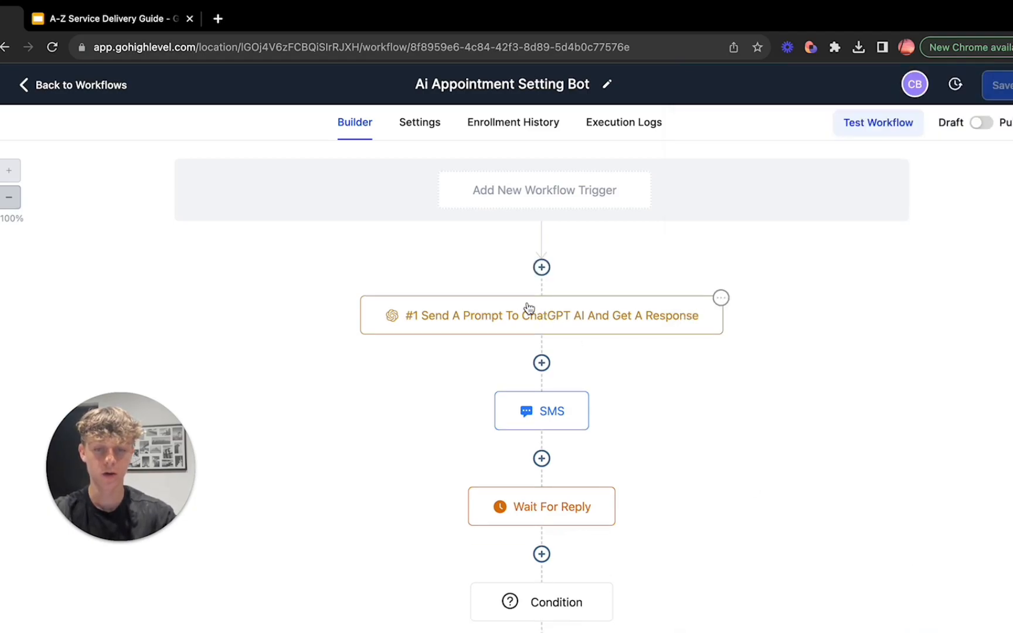
Step: Open the existing #1 ChatGPT action and read its prompt from the appointment setter role through the {{user.first_name}} instruction
click(532, 312)
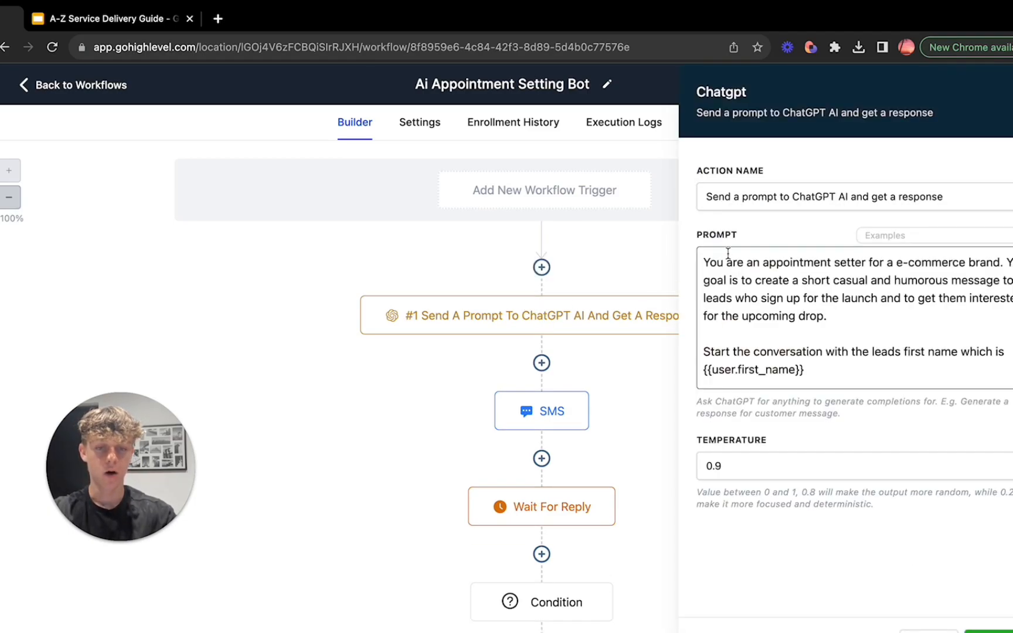
drag(704, 260, 865, 264)
click(866, 265)
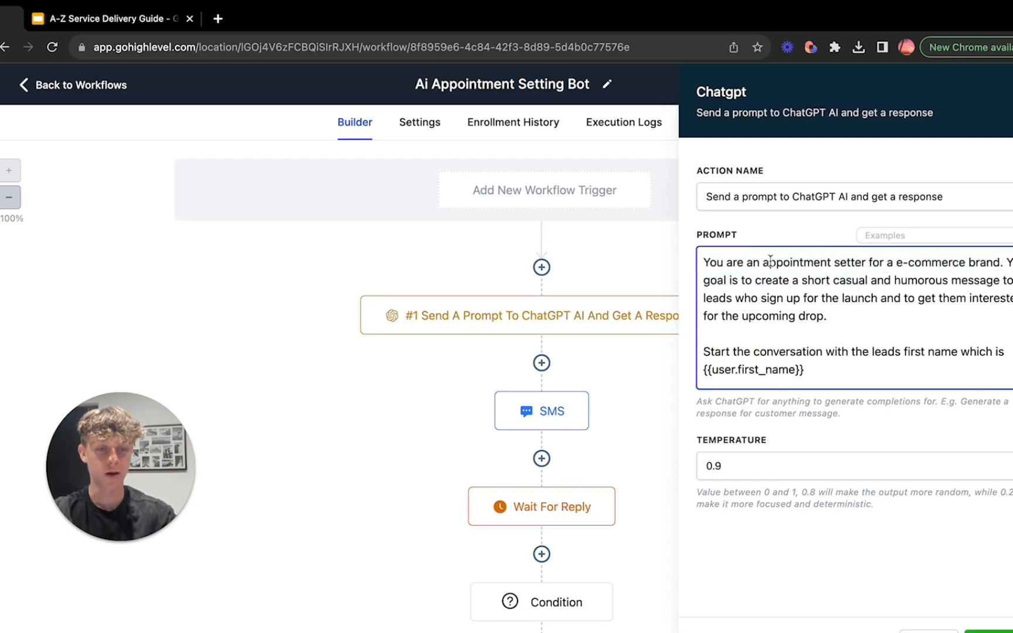
drag(709, 280, 842, 280)
click(842, 280)
drag(870, 298, 923, 311)
click(922, 312)
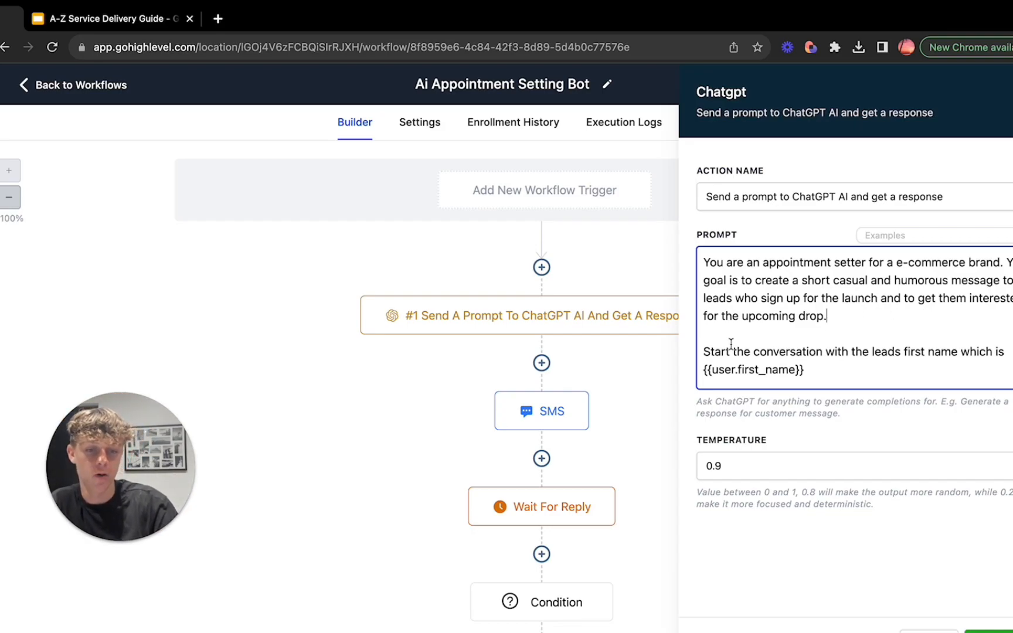
drag(705, 351, 968, 353)
click(968, 353)
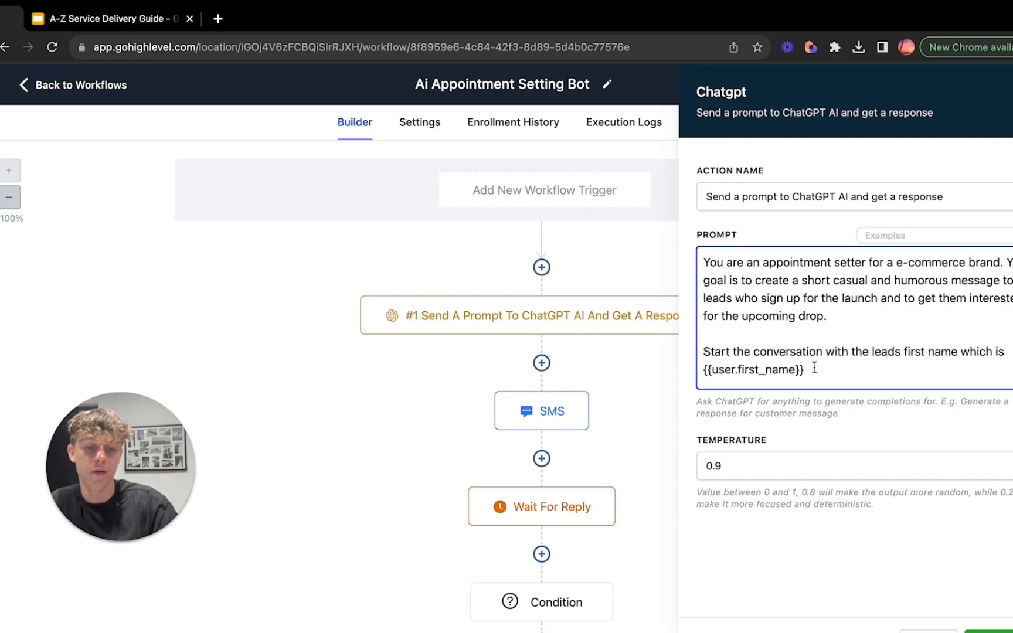
drag(814, 368, 707, 370)
click(707, 370)
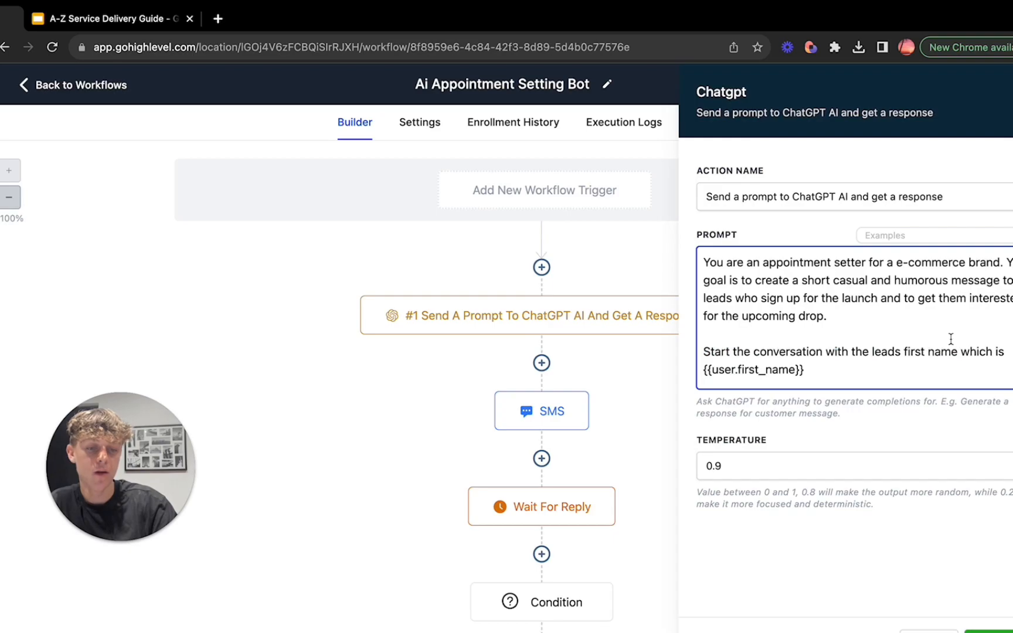
Step: Browse the User custom values available for the ChatGPT prompt, and close the action without inserting one
click(1012, 236)
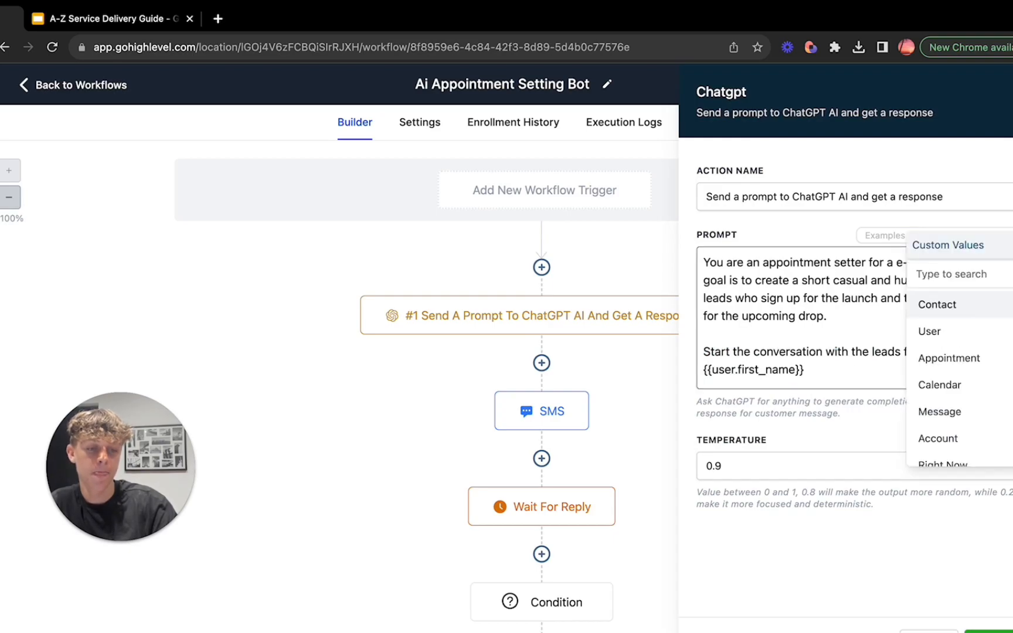
click(986, 334)
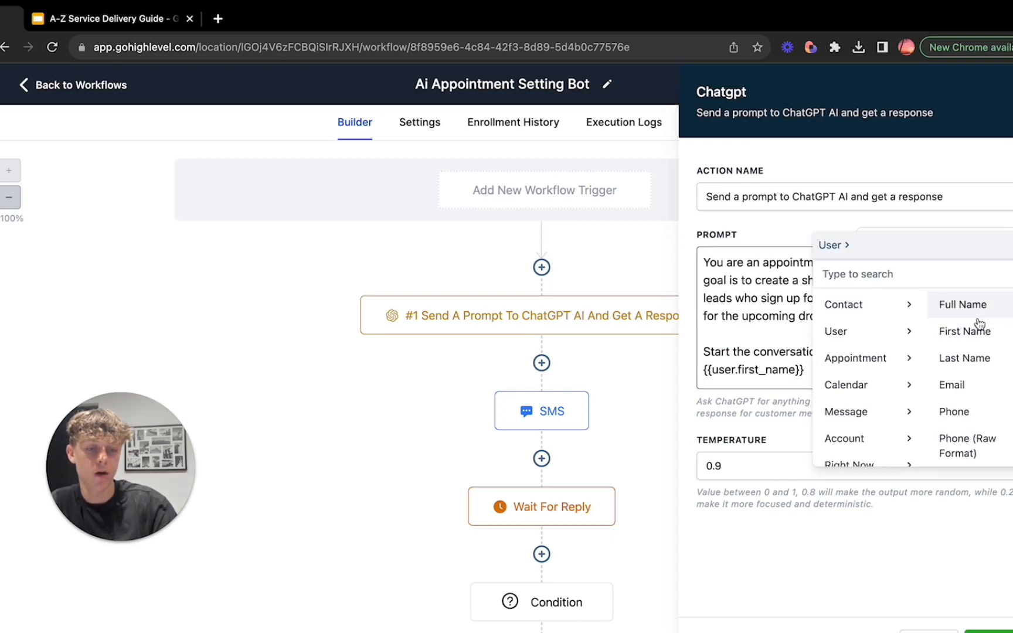
click(1012, 235)
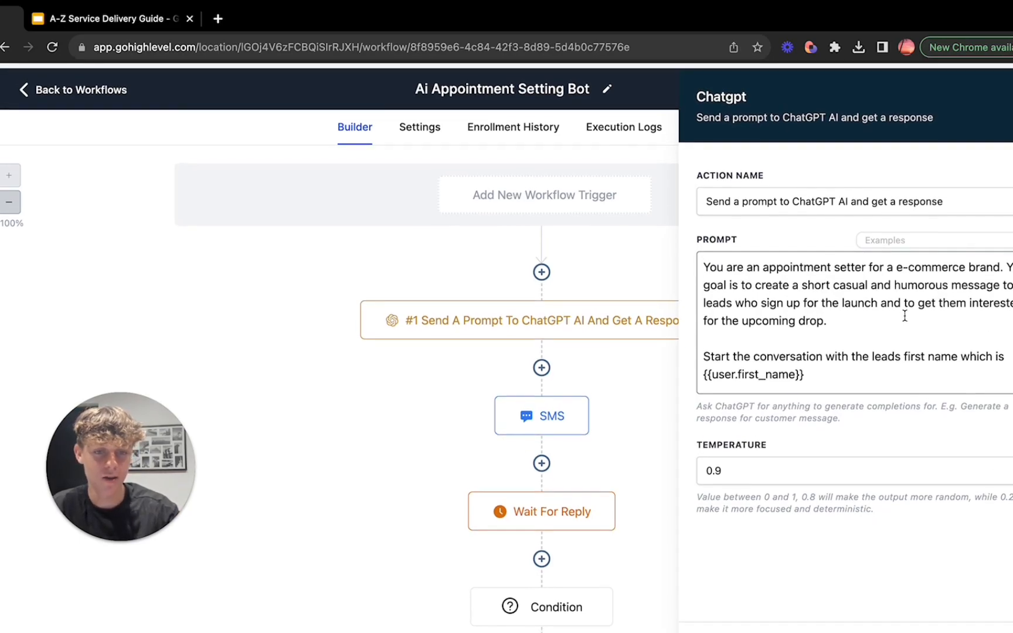
click(1012, 92)
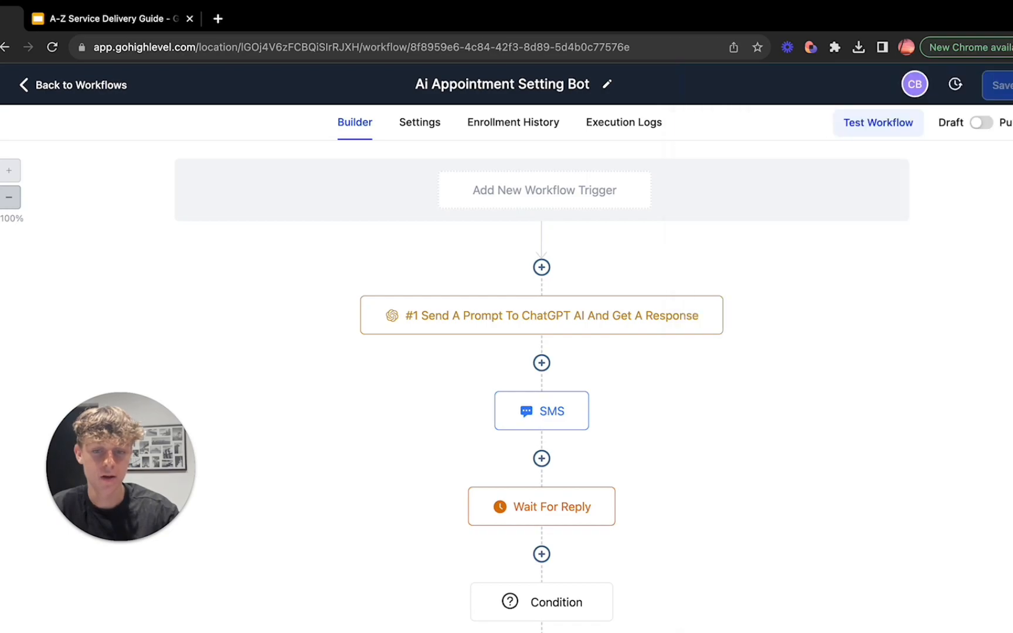
Step: Open the SMS action below the ChatGPT step and examine the {{chatgpt.1.response}} variable in its message
scroll(796, 288, down, 2)
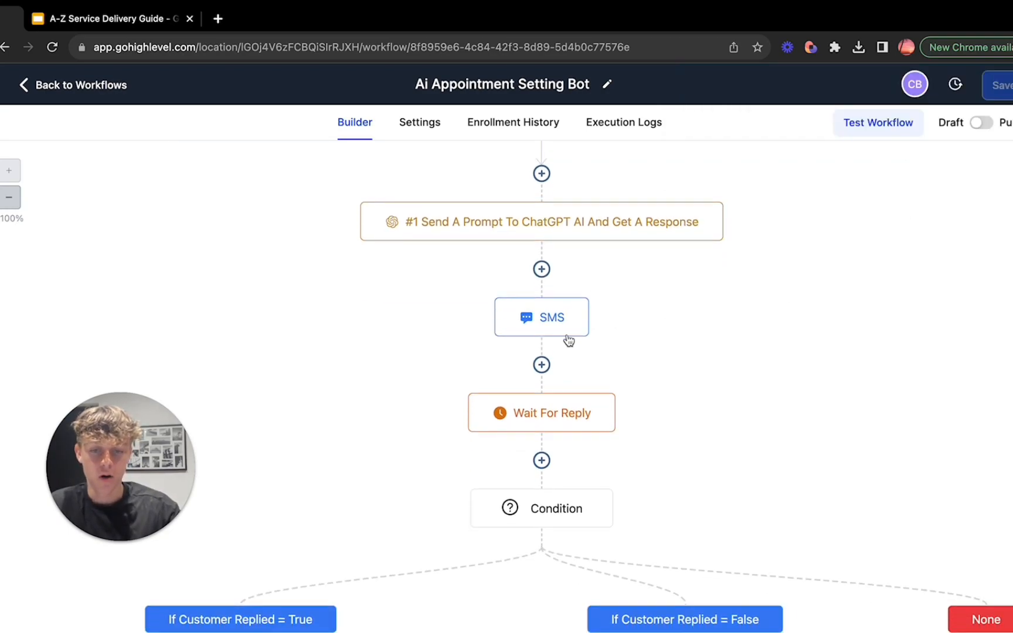
click(540, 326)
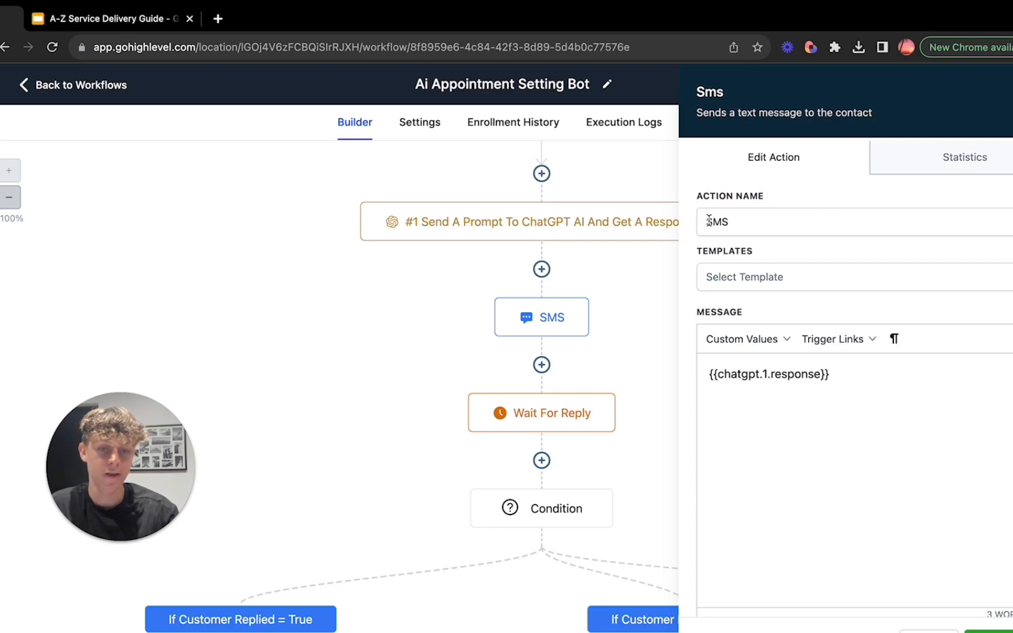
scroll(732, 229, down, 1)
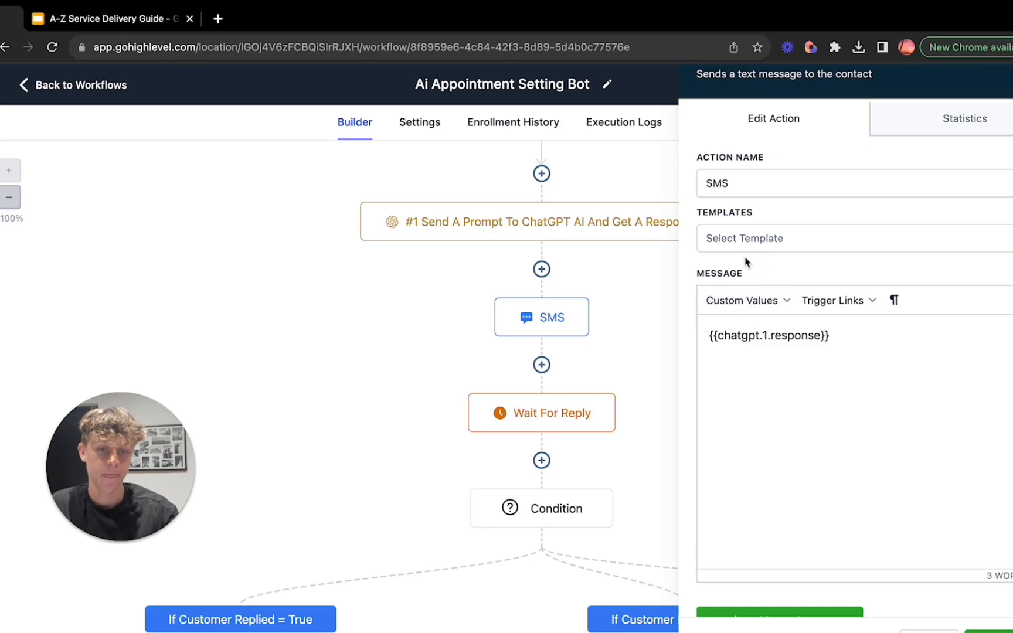
triple_click(723, 337)
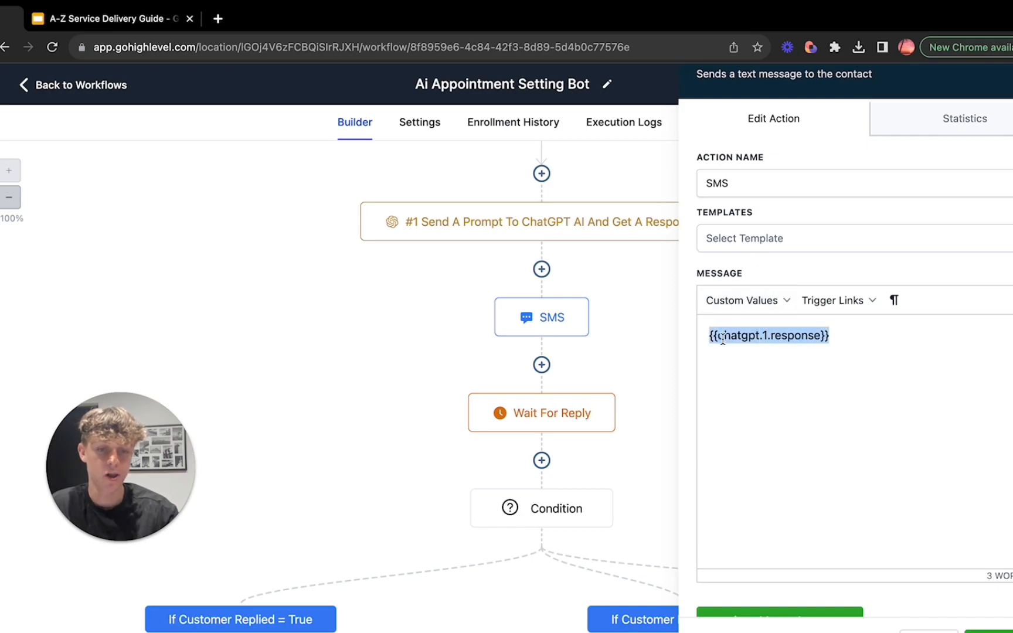
click(742, 338)
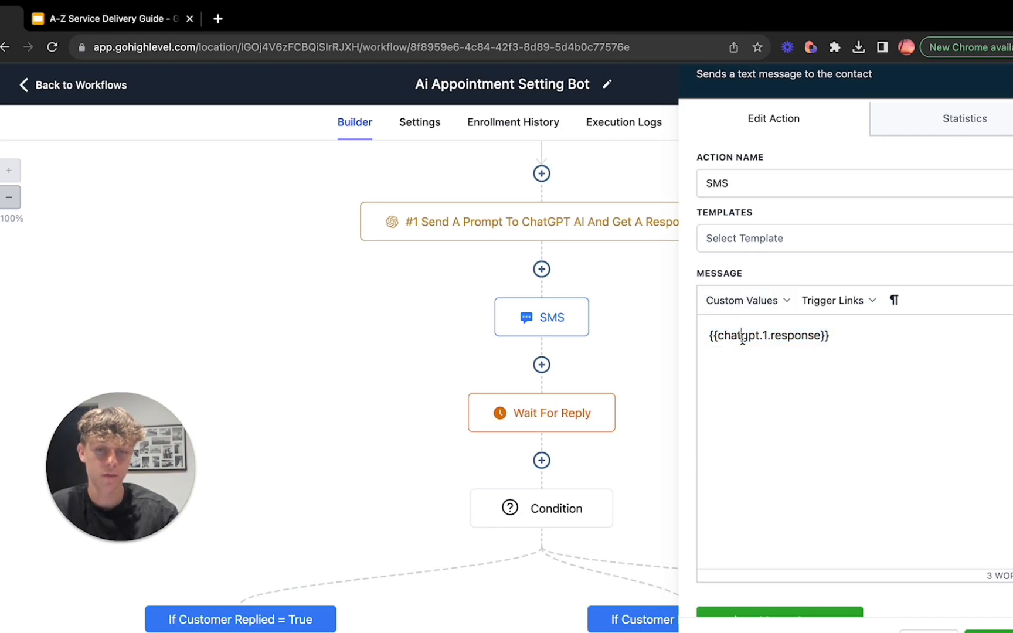
triple_click(792, 337)
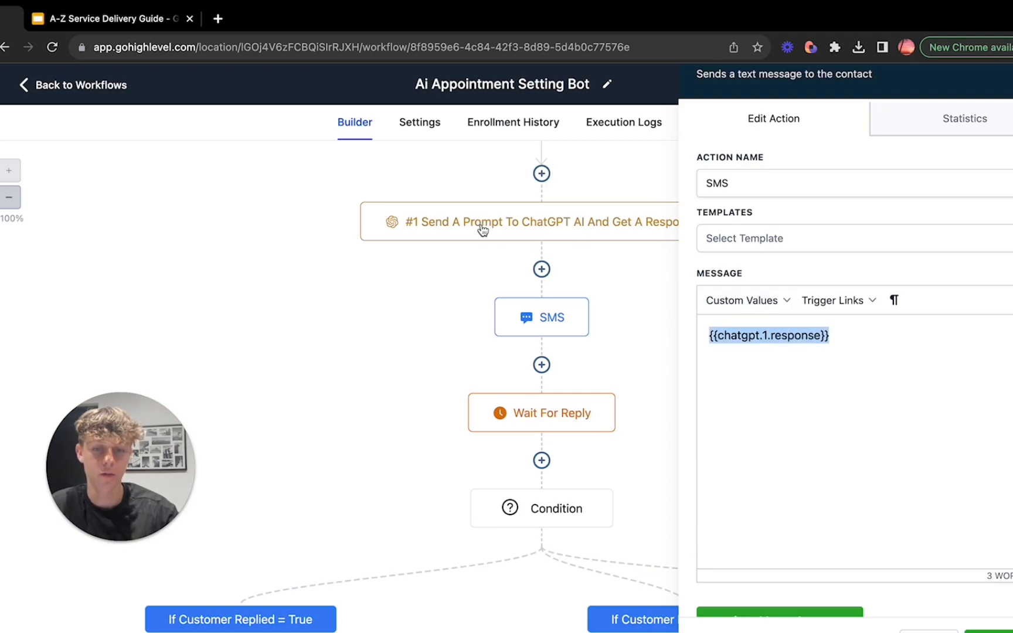
click(742, 337)
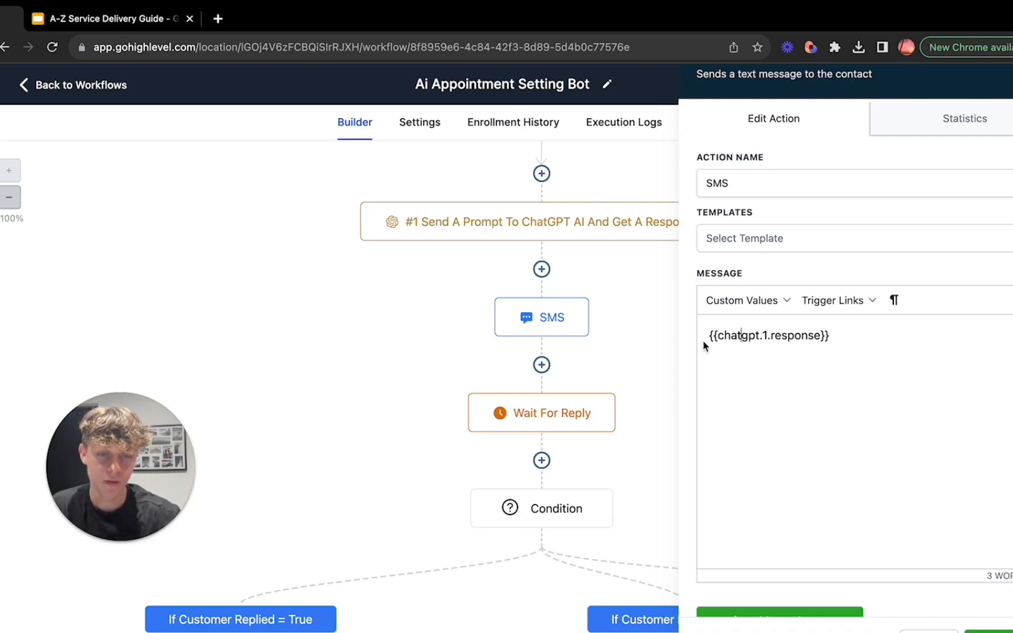
drag(712, 336, 815, 340)
click(816, 340)
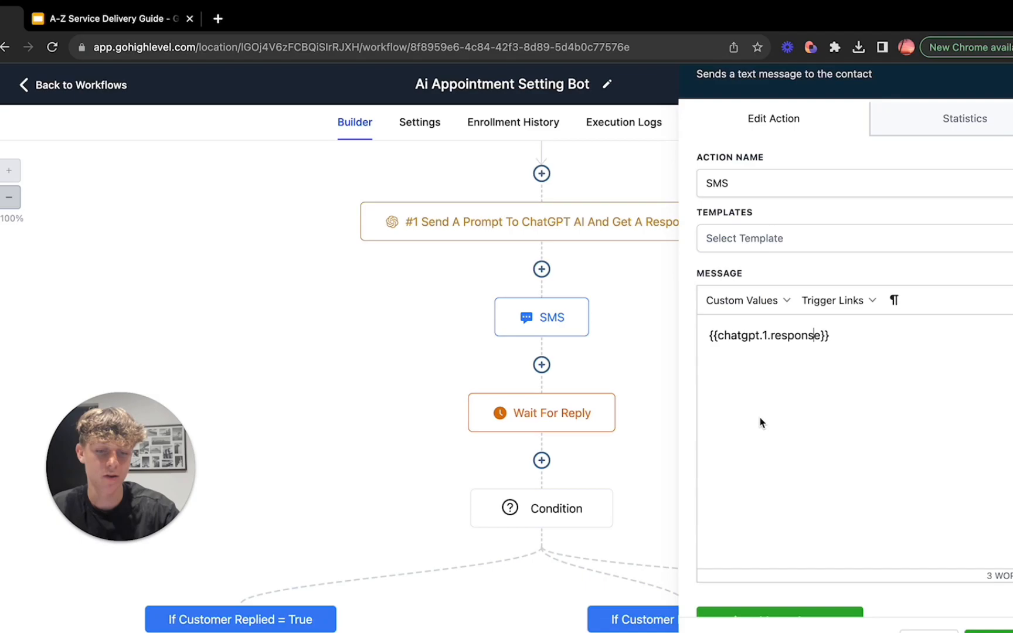
Step: Review the SMS action's attachment and test phone number options, and close the action without sending a test
scroll(761, 421, down, 4)
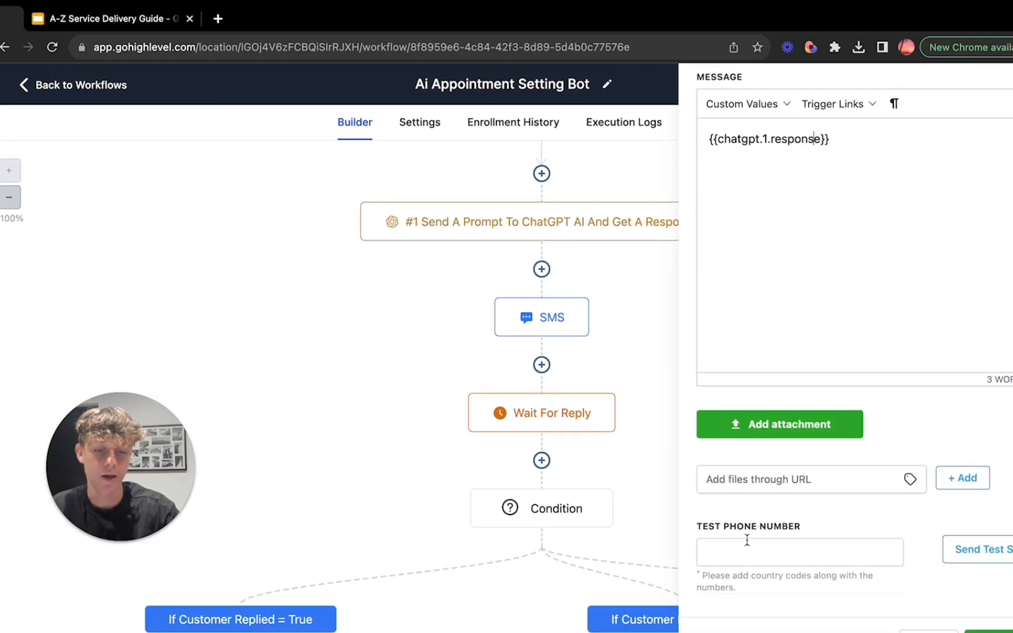
click(746, 542)
click(708, 526)
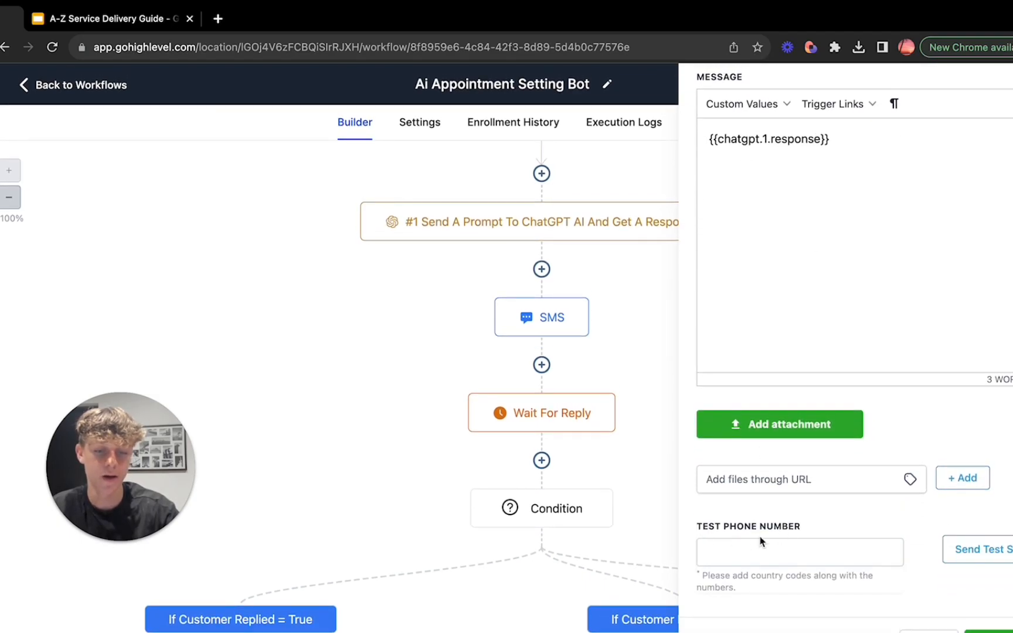
click(712, 554)
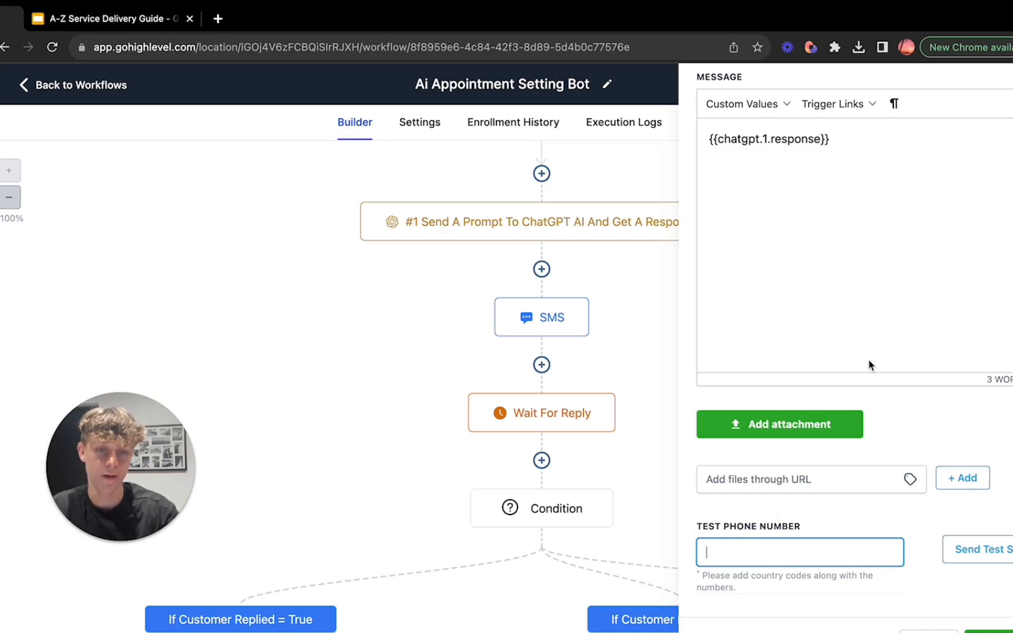
scroll(867, 364, up, 4)
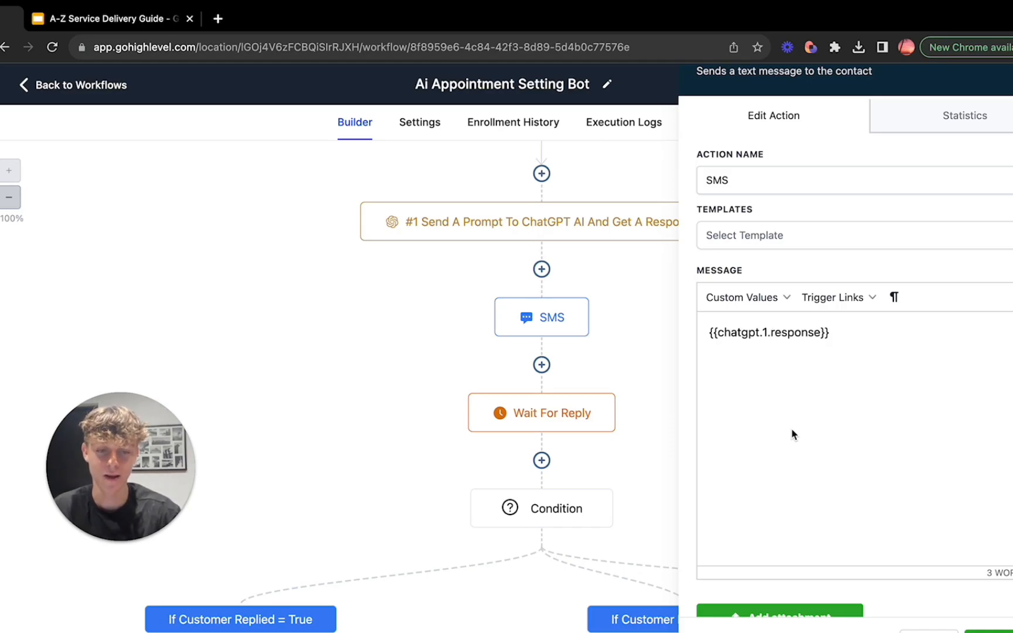
scroll(793, 434, down, 5)
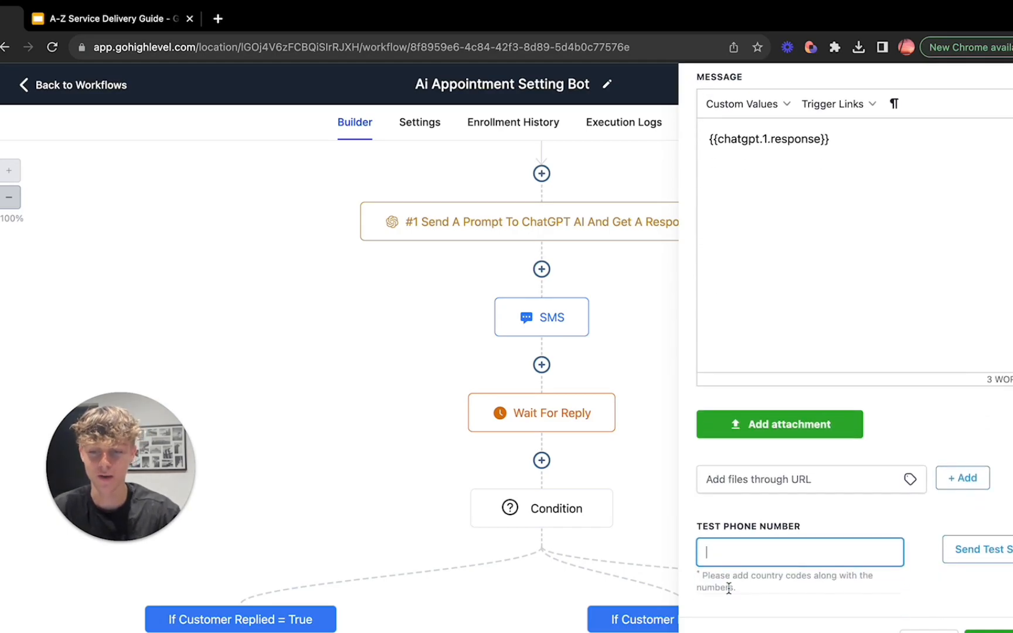
scroll(728, 588, up, 5)
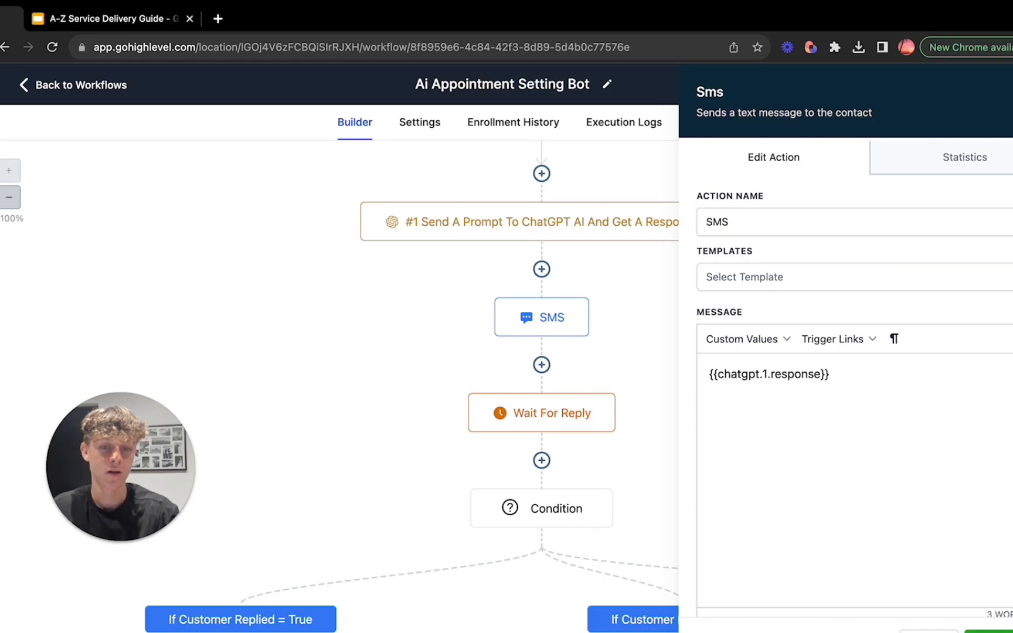
click(1012, 93)
Step: View the Wait For Reply action's contact reply and timeout settings, and close it
scroll(819, 258, down, 1)
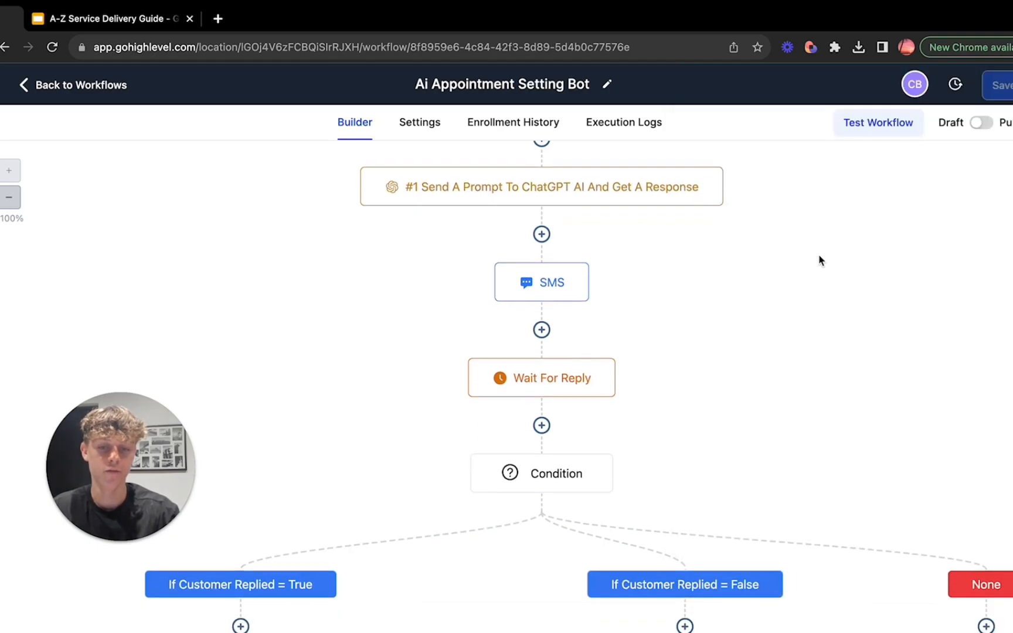
click(534, 378)
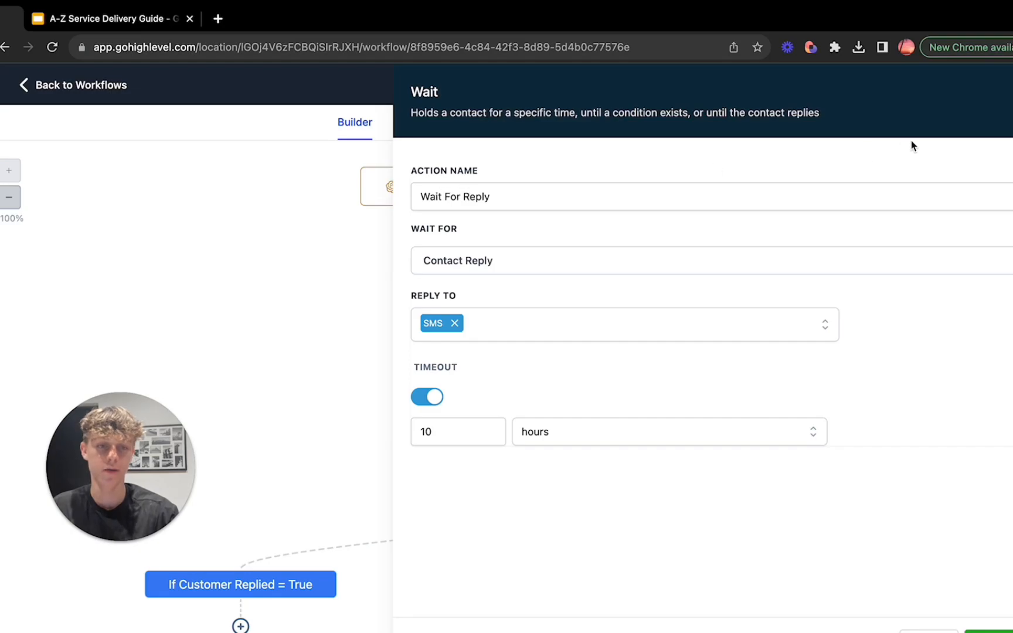
click(1011, 92)
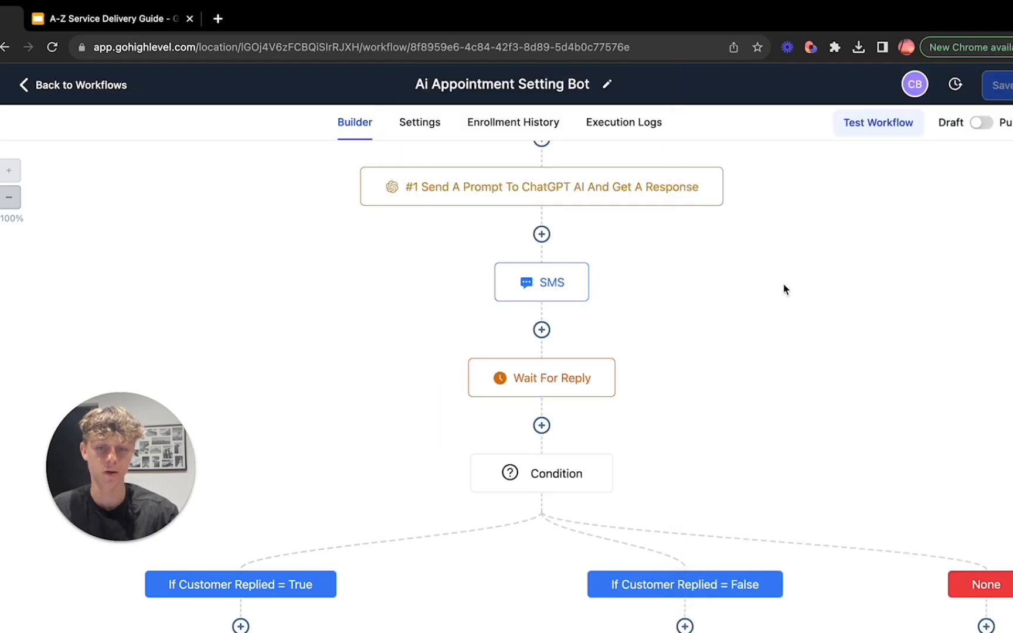
Step: Start a new Wait action between the SMS and Wait For Reply steps, and make it wait for Contact Reply
click(541, 330)
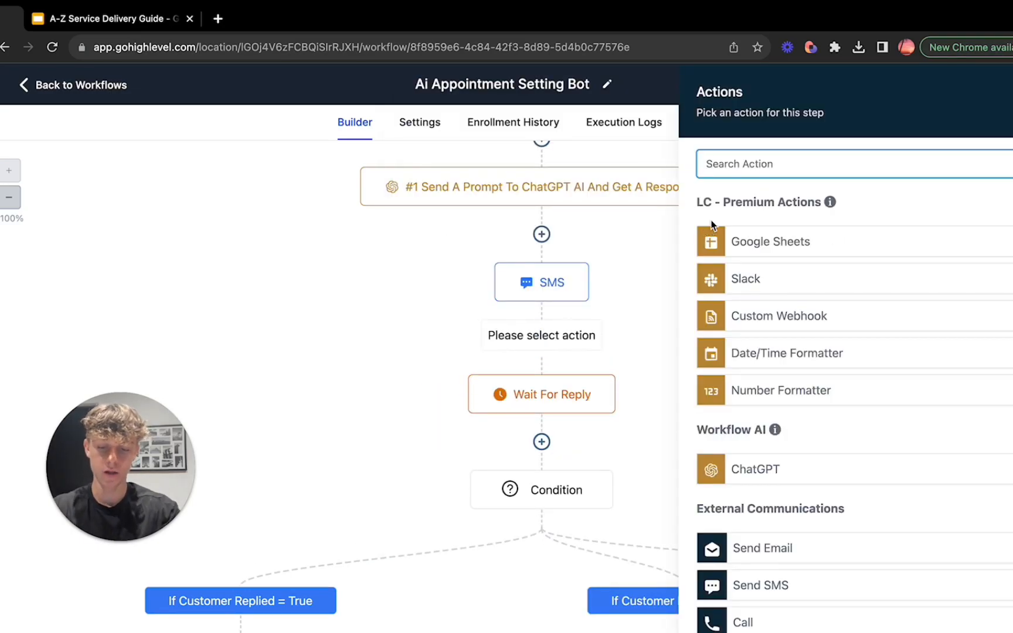
text(wai)
click(771, 237)
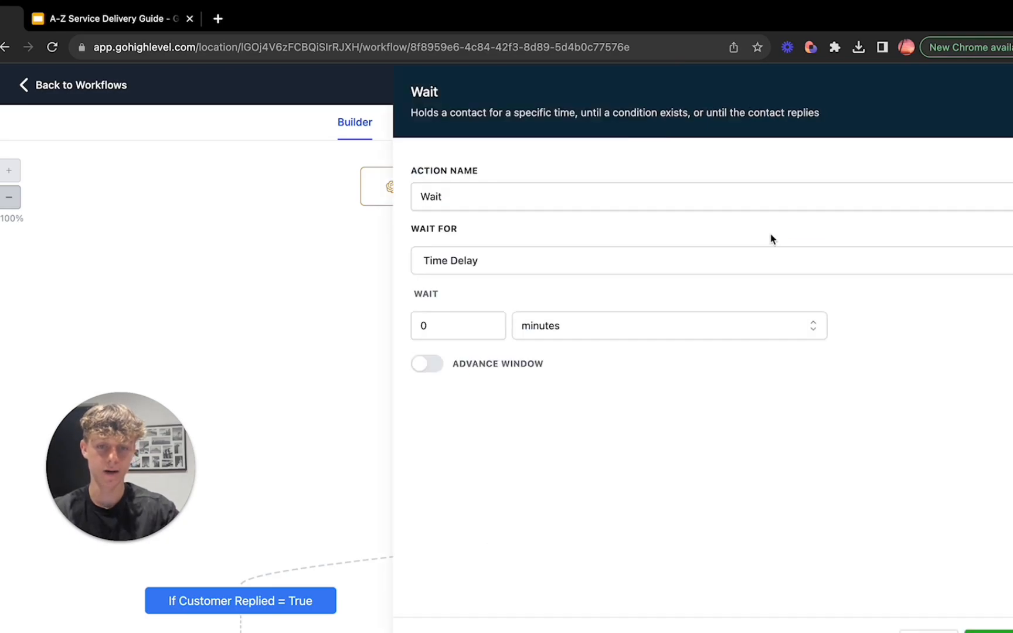
click(511, 265)
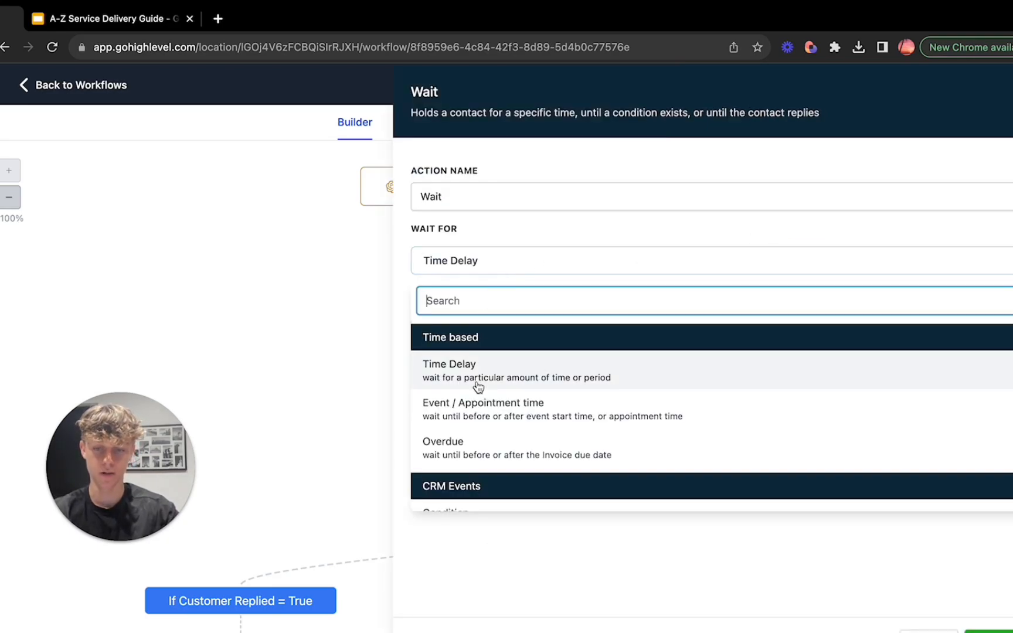
scroll(477, 387, down, 3)
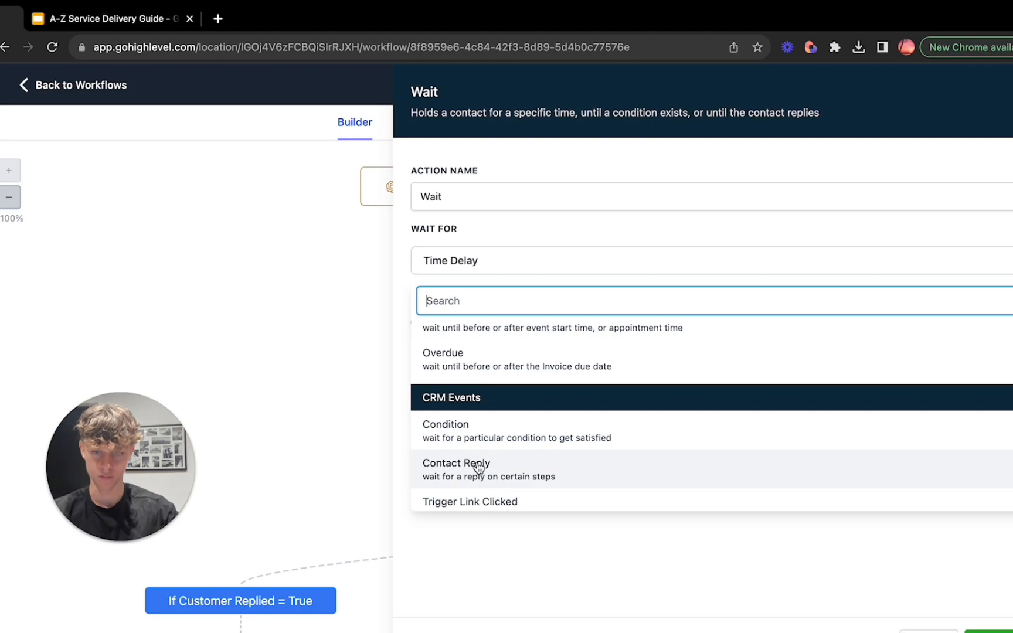
click(466, 472)
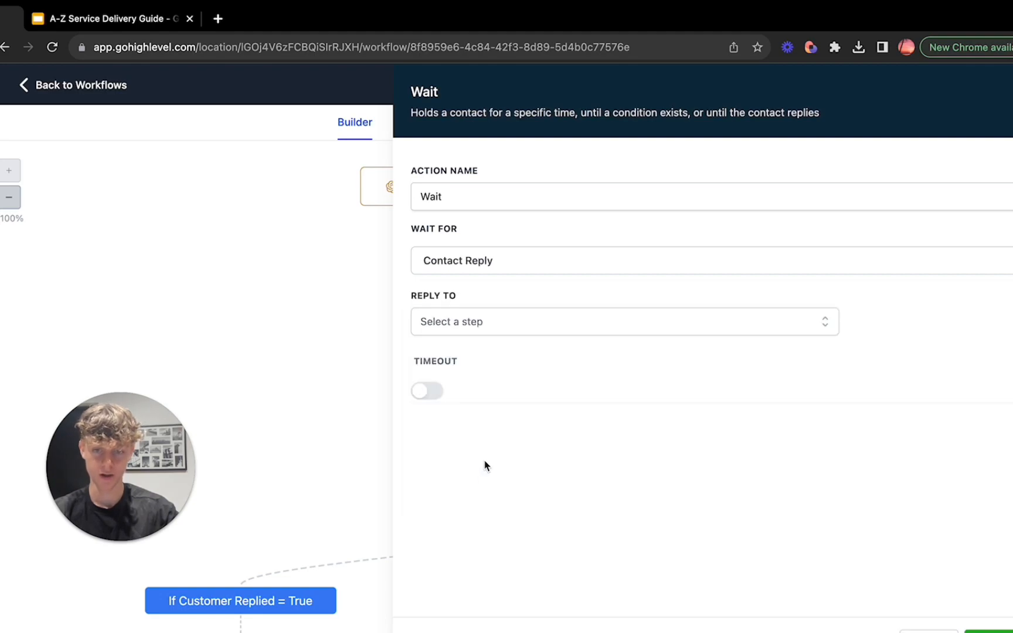
Step: Make the new Wait action wait for a reply to the SMS step
click(475, 326)
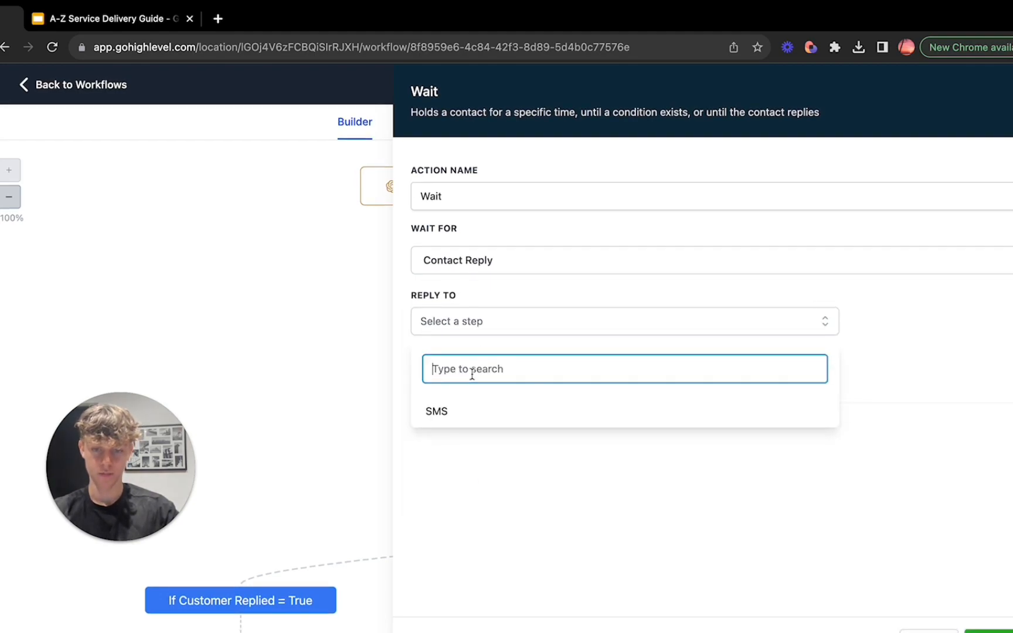
click(441, 413)
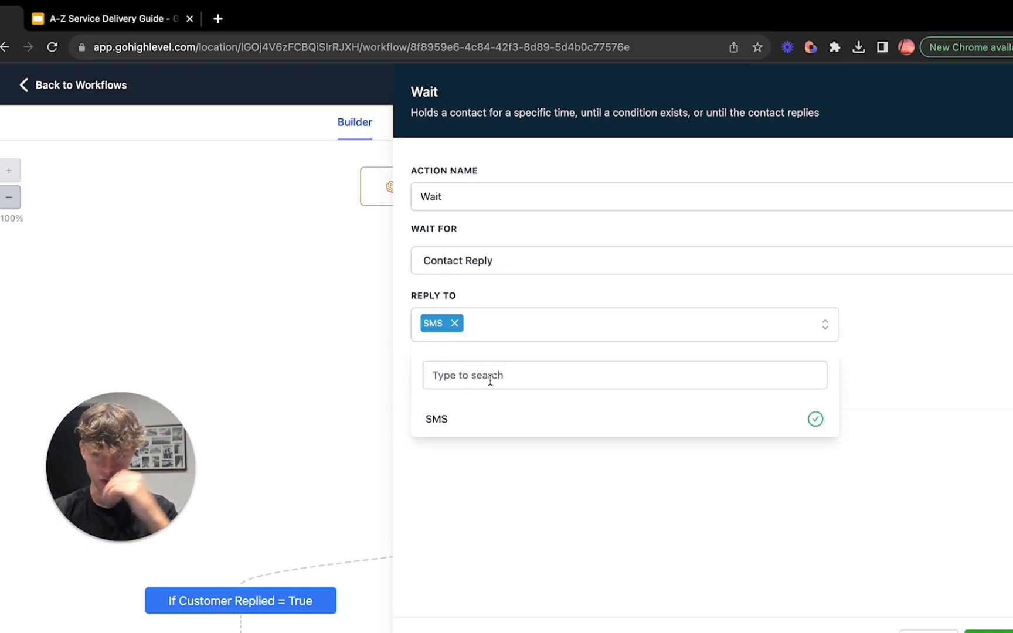
click(816, 488)
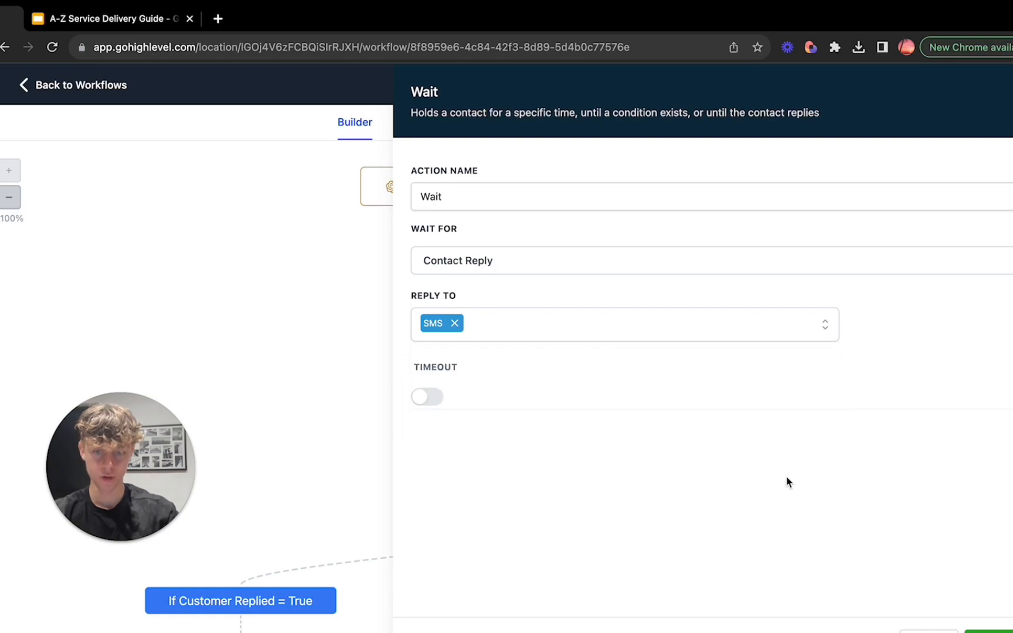
Step: Enable a timeout of 12 hours on the new Wait action, and discard the action without saving it
click(437, 398)
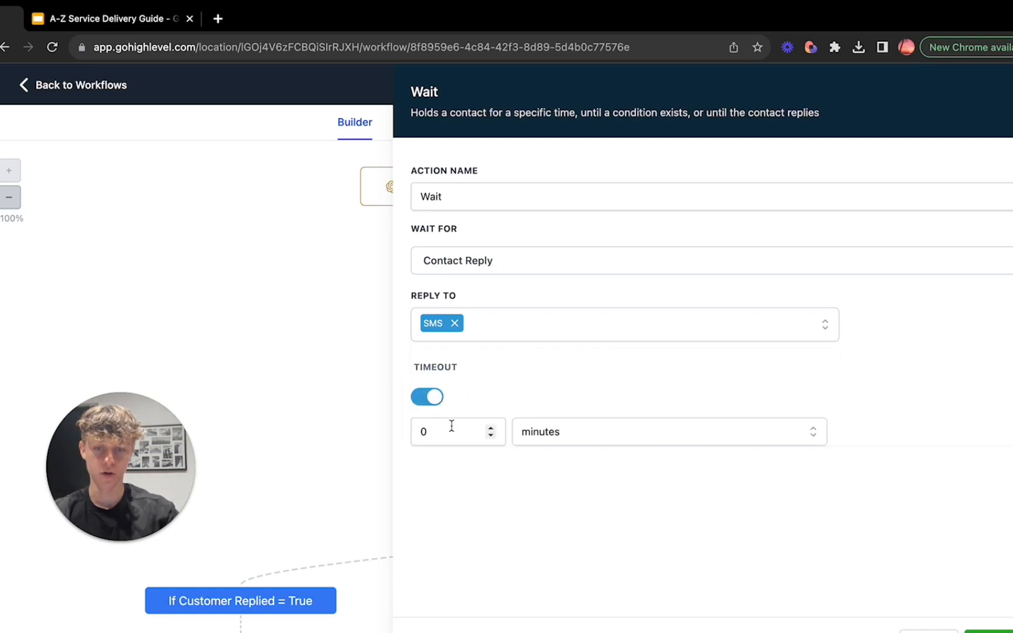
click(534, 439)
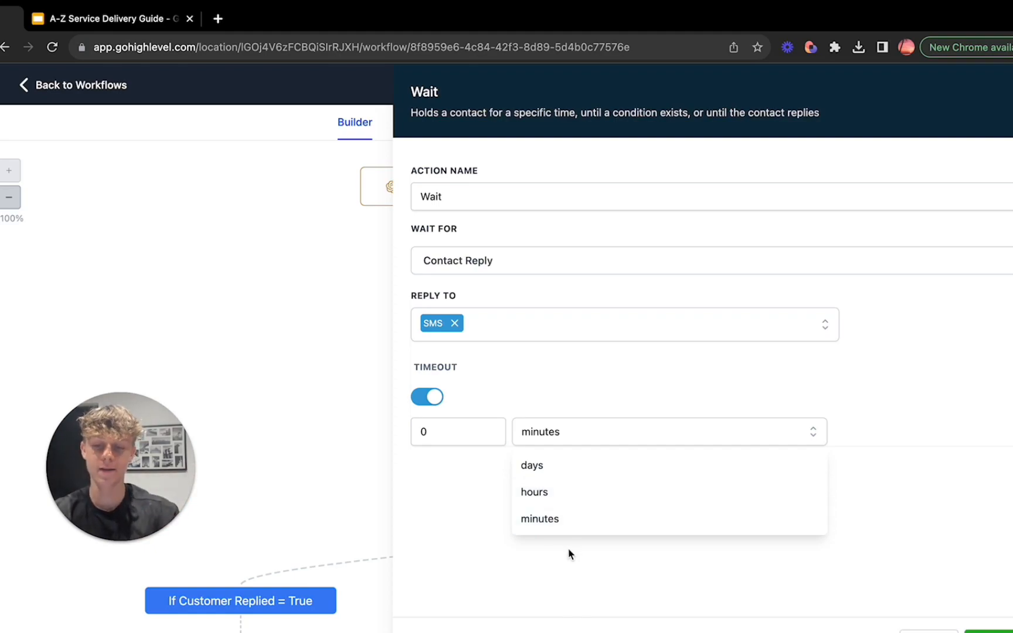
click(558, 498)
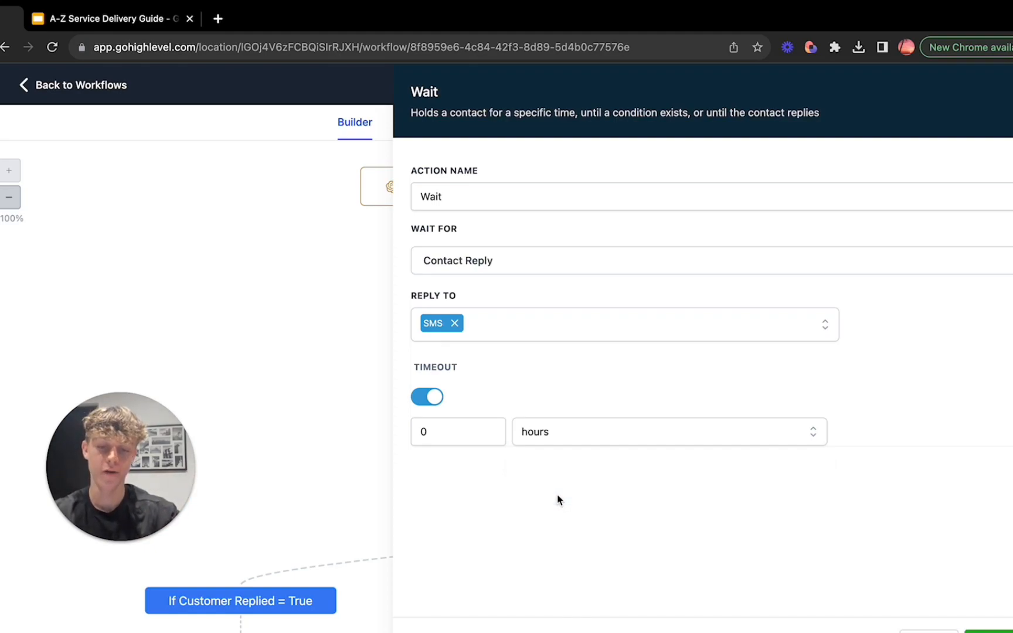
click(456, 432)
key(BackSpace)
text(12)
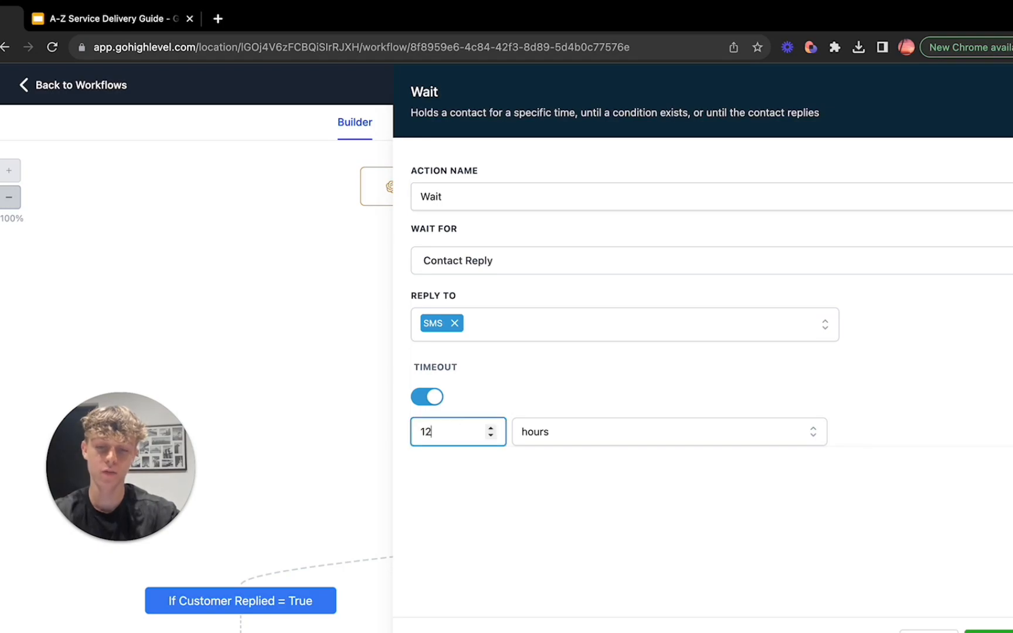
click(929, 632)
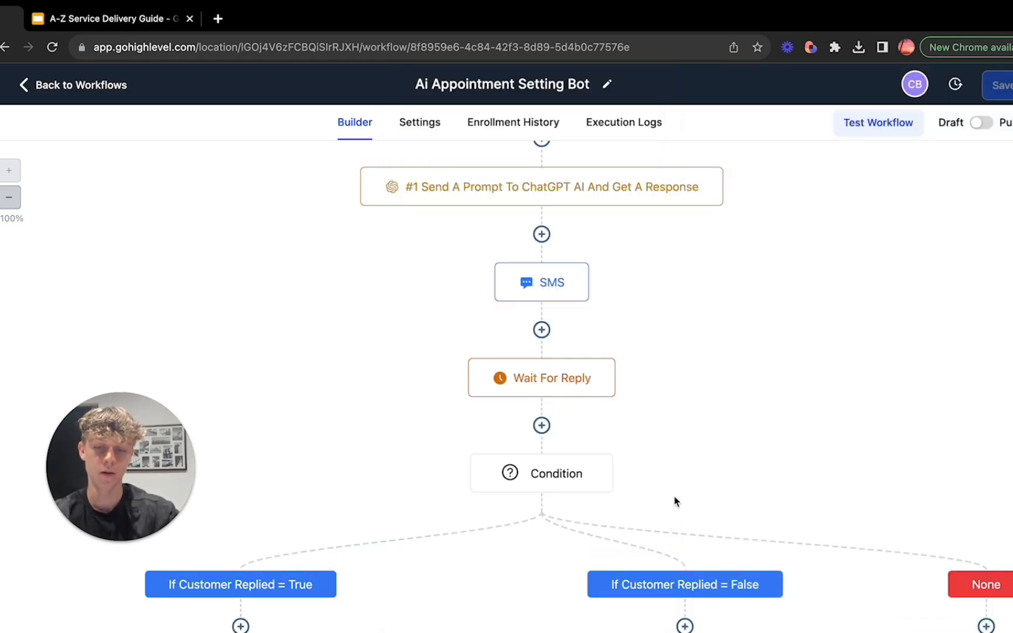
Step: Set the timeout of the existing Wait For Reply action to 12 hours and save the action
click(528, 383)
click(455, 432)
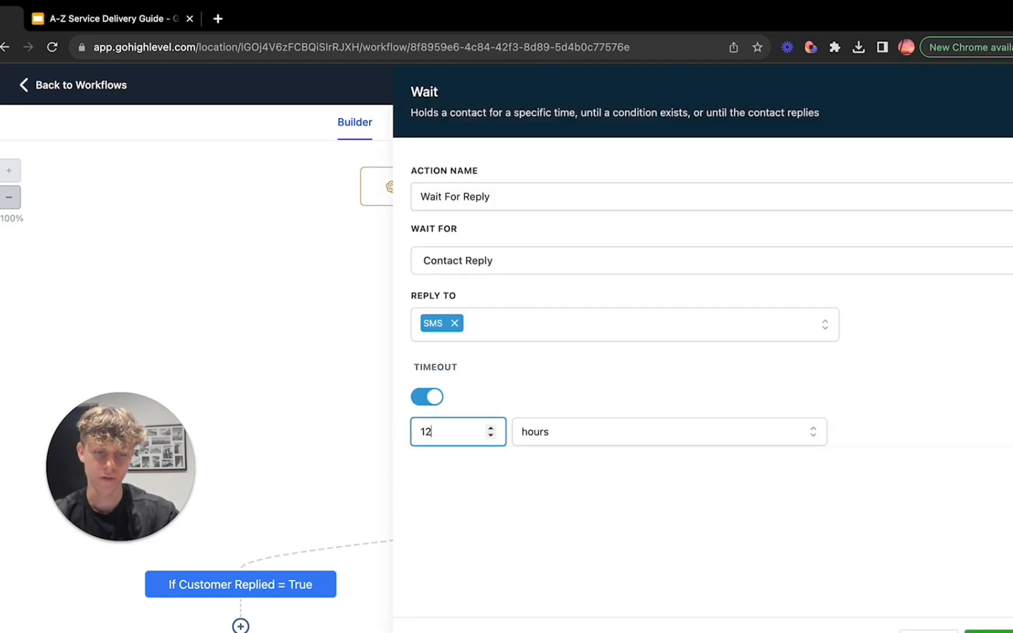
click(990, 631)
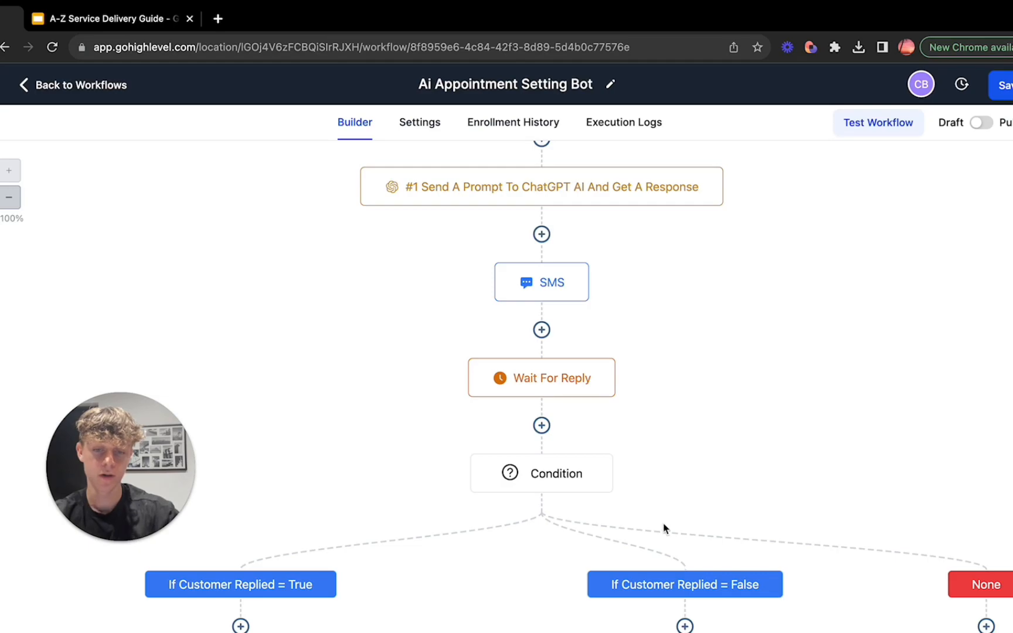
Step: Start a new If / Else action after Wait For Reply and name its first branch "If customer Replied = True"
scroll(666, 529, down, 1)
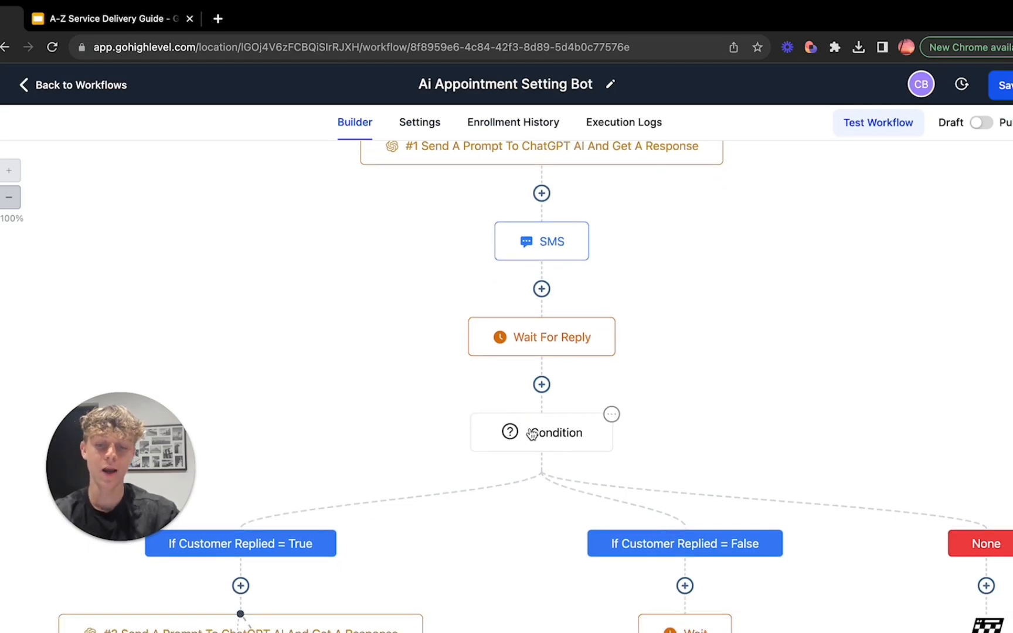
click(542, 385)
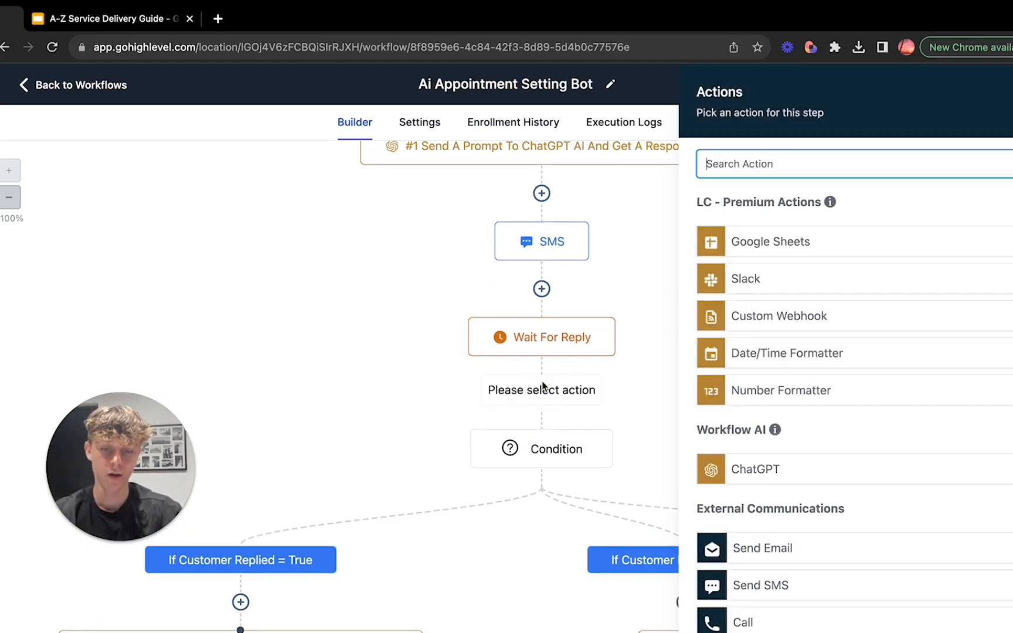
text(if)
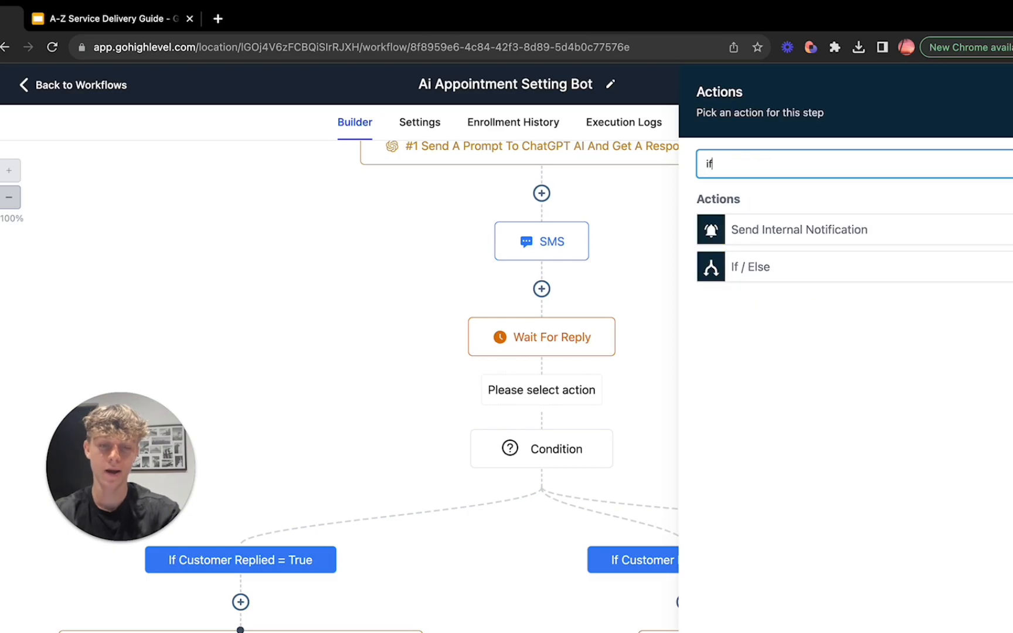
click(778, 265)
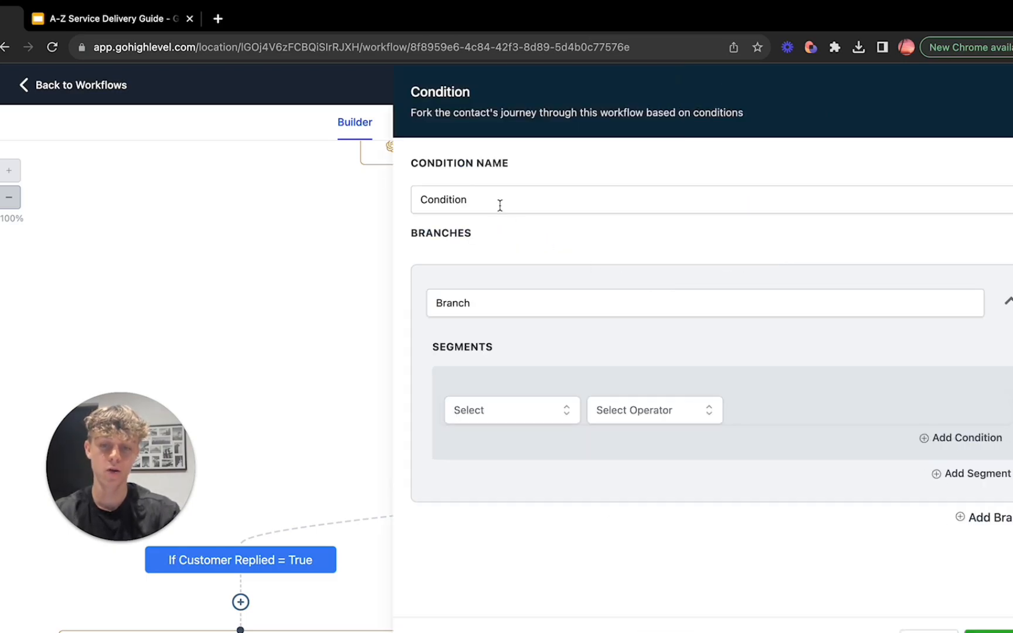
drag(476, 298, 413, 300)
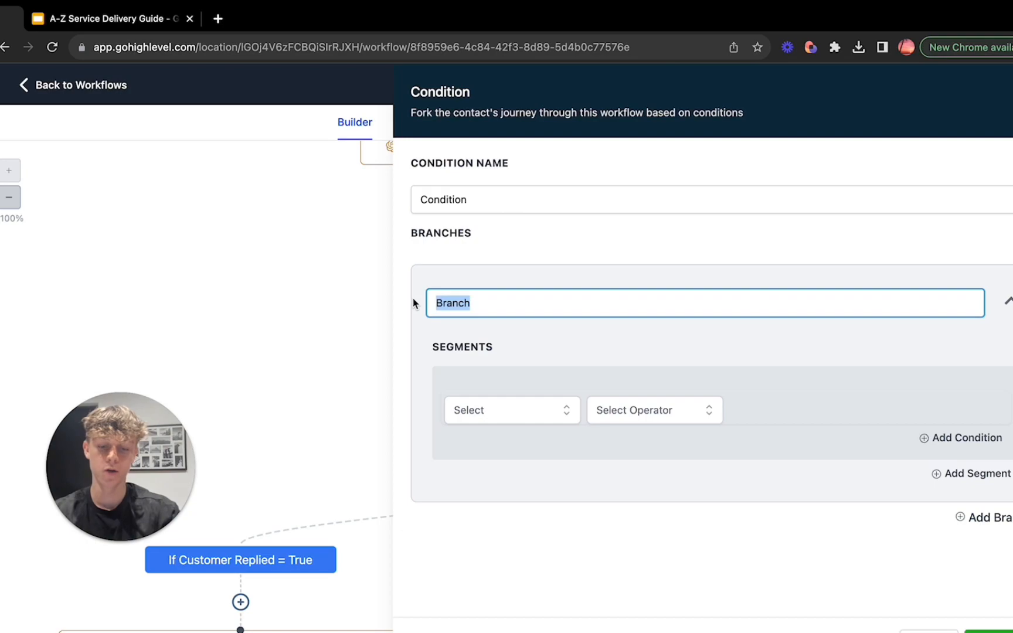
key(BackSpace)
text(If custo)
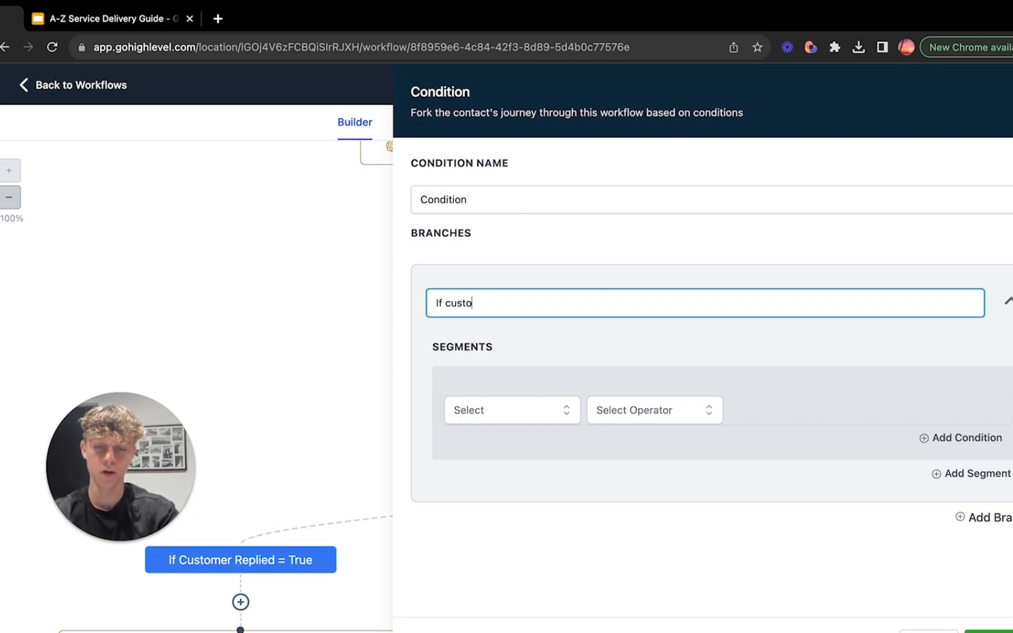
text(mer Replied = True)
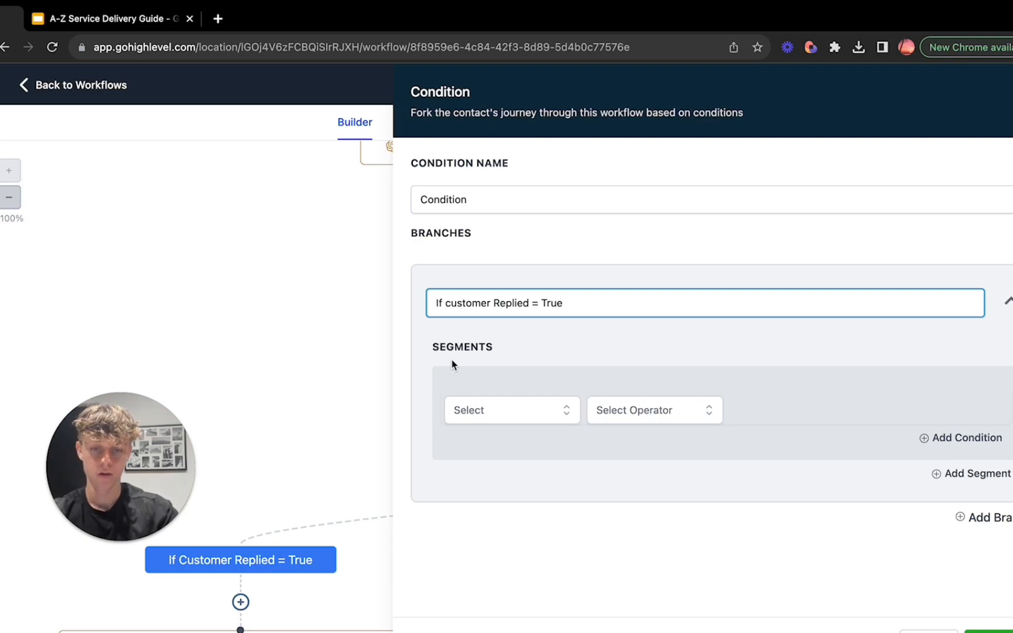
Step: Set the first branch's condition to Contact replied with the value True
click(493, 409)
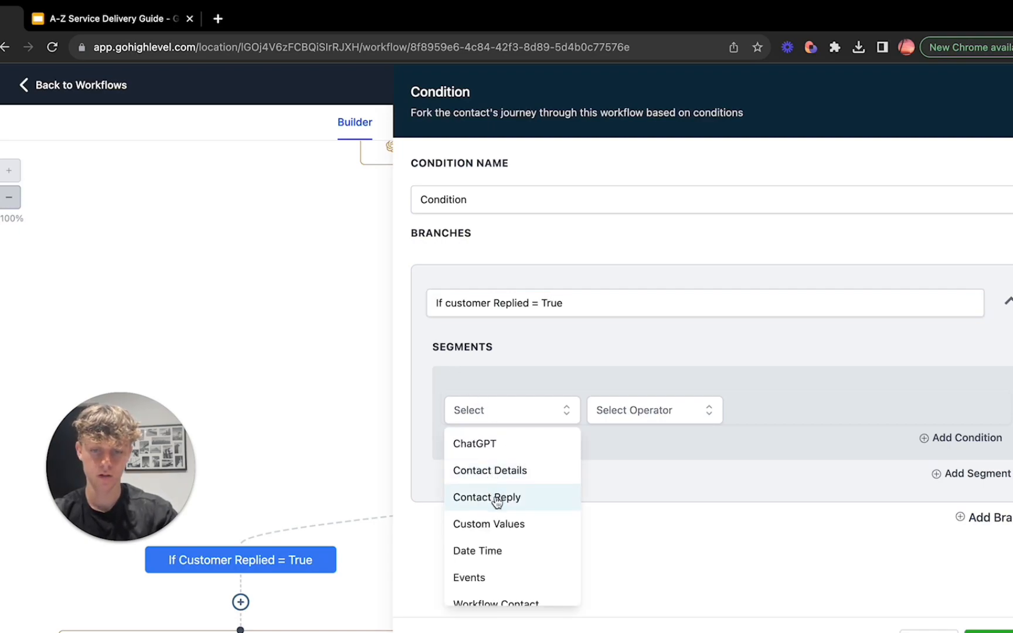
click(496, 499)
click(506, 483)
click(631, 418)
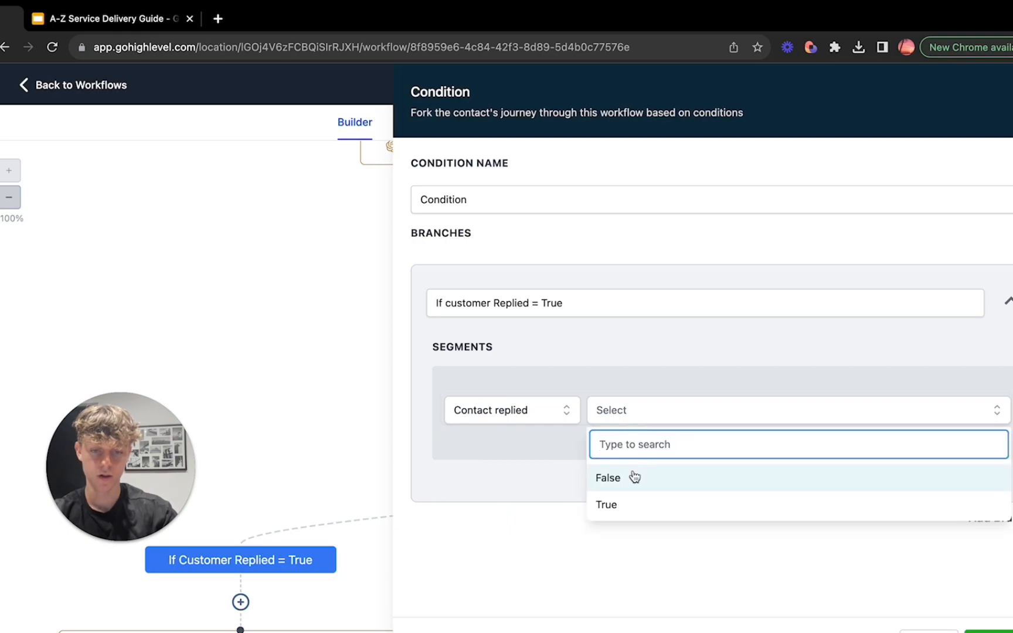
click(637, 505)
Step: Add a second branch to the condition and name it "If customer Replied = False"
click(989, 530)
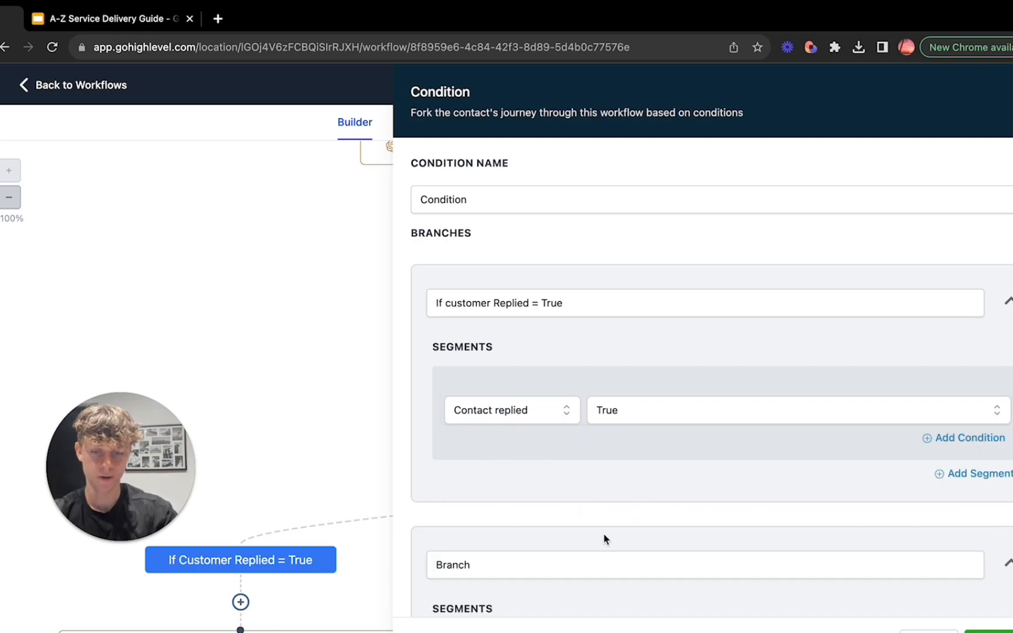
drag(574, 302, 429, 304)
key(ctrl+c)
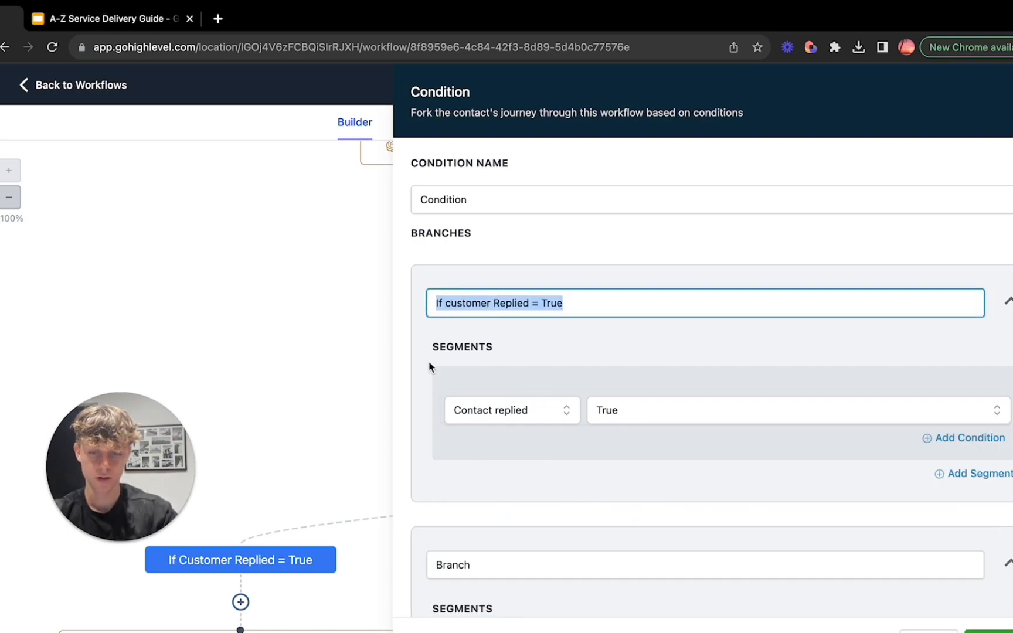
drag(486, 573, 424, 572)
key(ctrl+v)
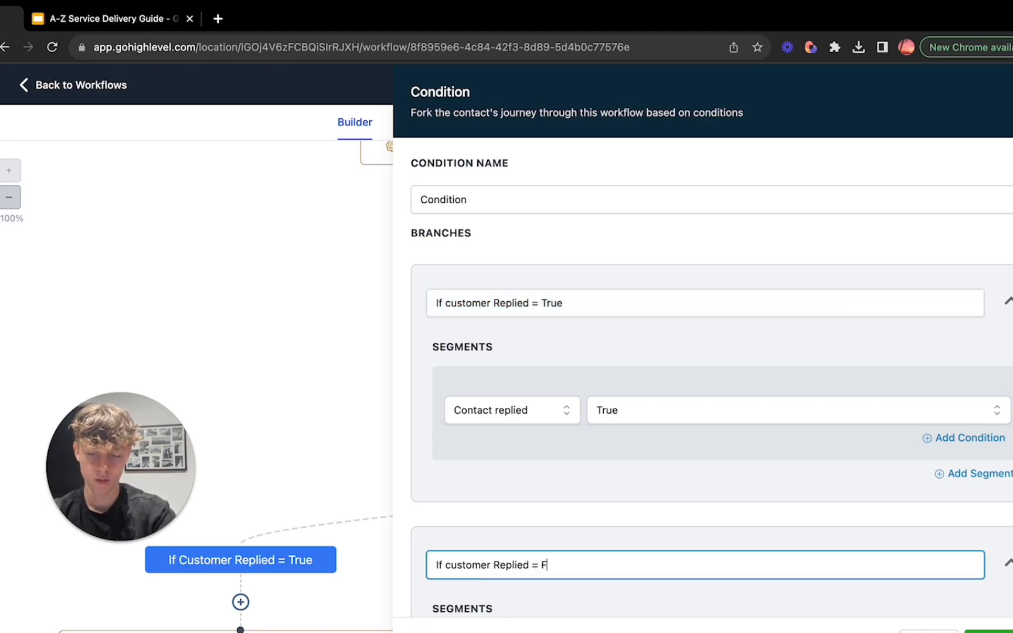
scroll(703, 340, down, 4)
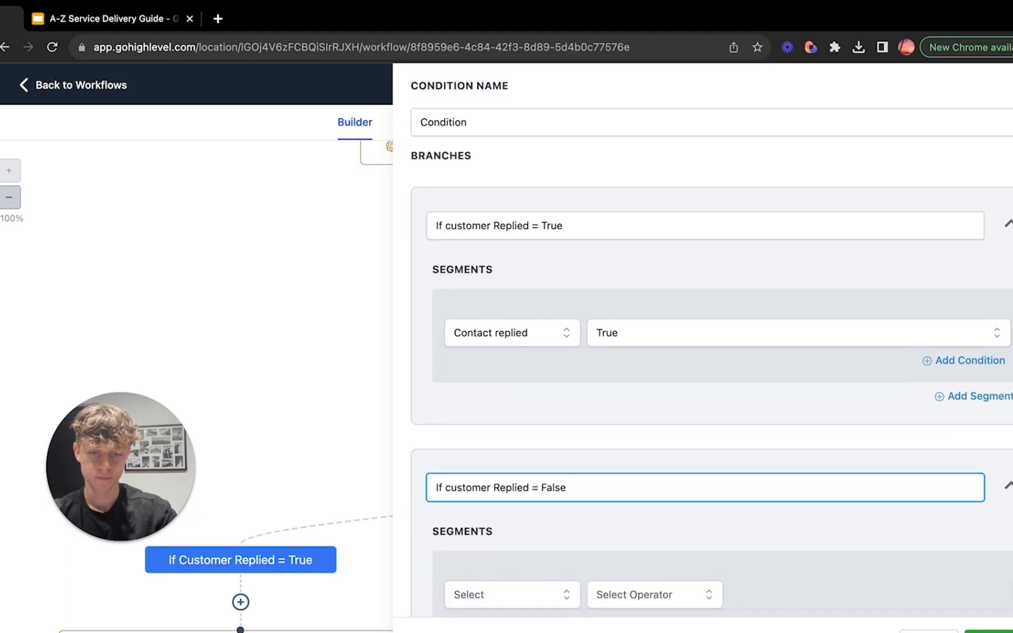
Step: Set the second branch's condition to Contact replied with the value False, and close the new If / Else action without keeping it
click(512, 487)
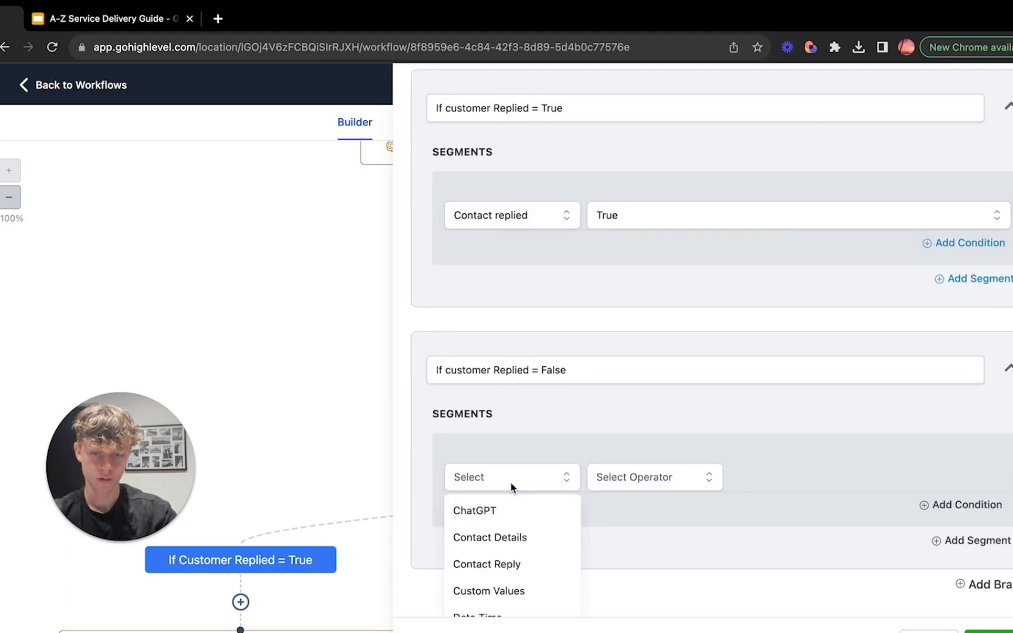
click(512, 564)
click(528, 551)
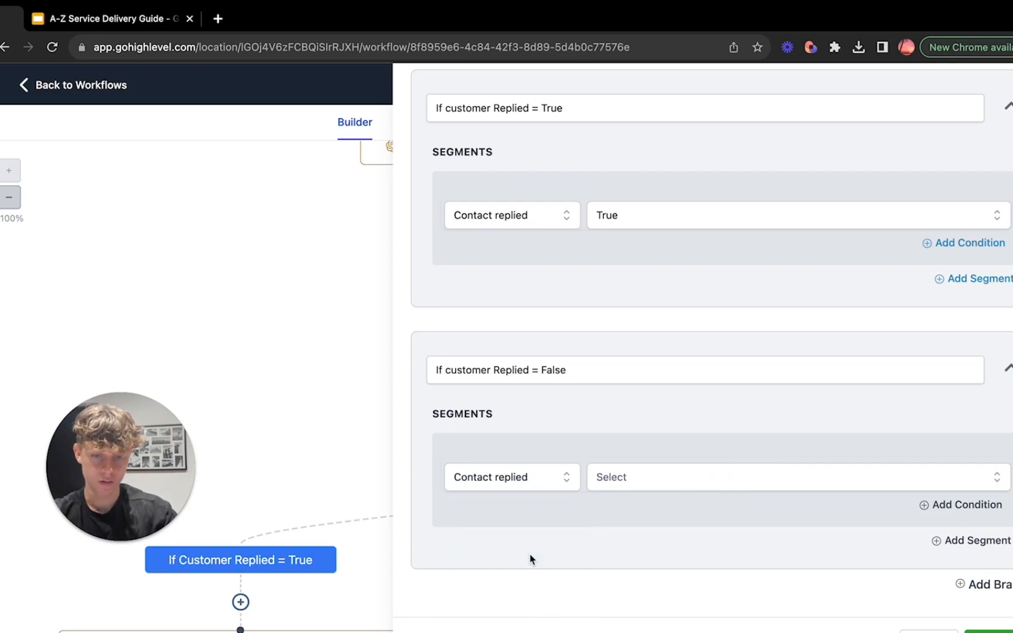
click(636, 493)
click(637, 568)
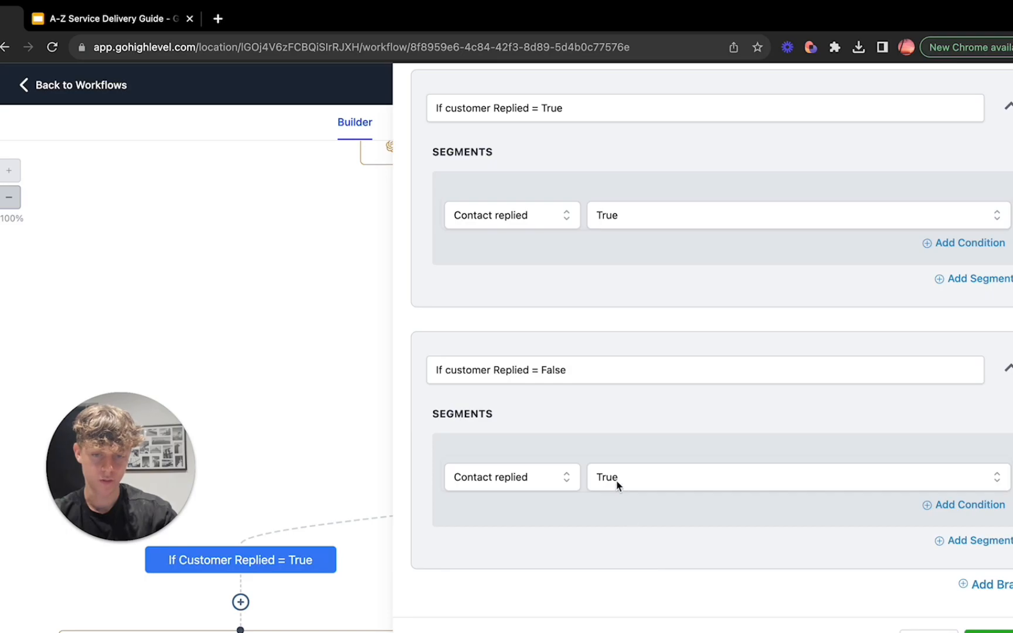
click(618, 484)
click(625, 545)
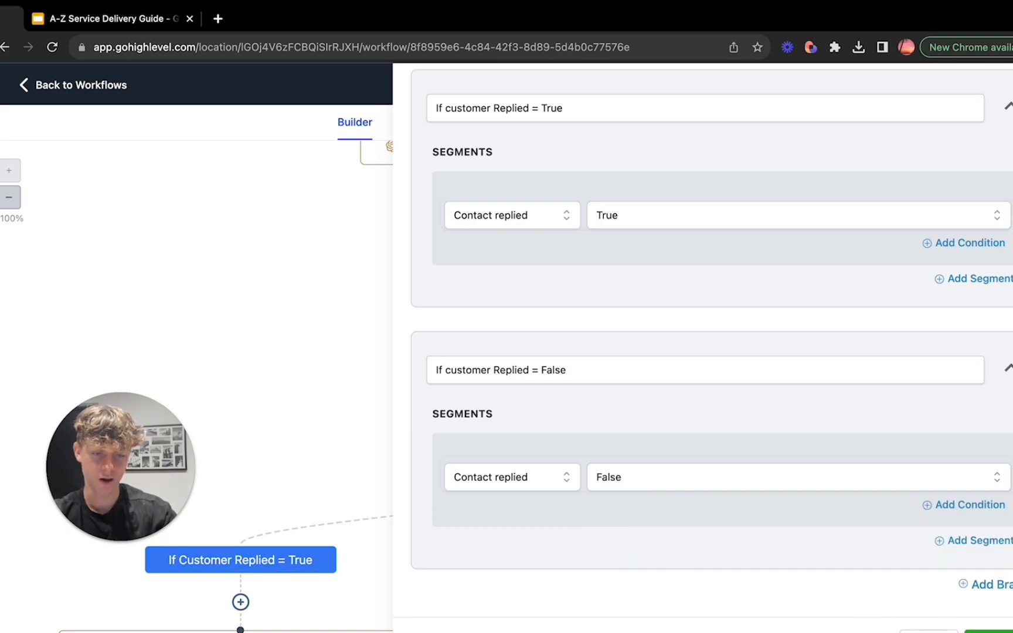
click(991, 631)
Step: Start a new ChatGPT action directly below the "If Customer Replied = True" branch
scroll(543, 533, down, 3)
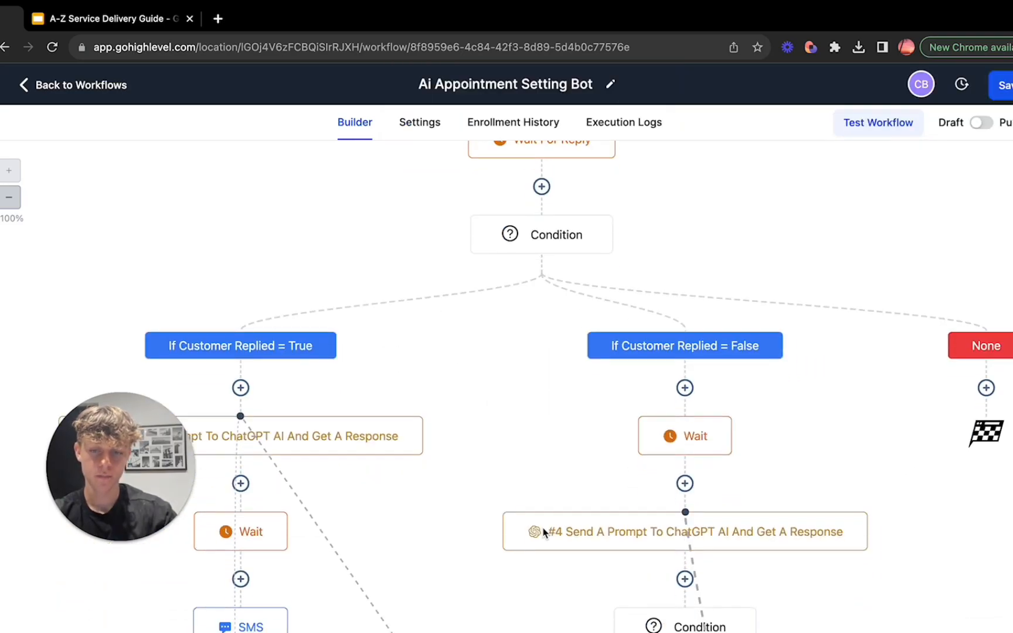
scroll(543, 533, down, 4)
scroll(543, 532, up, 5)
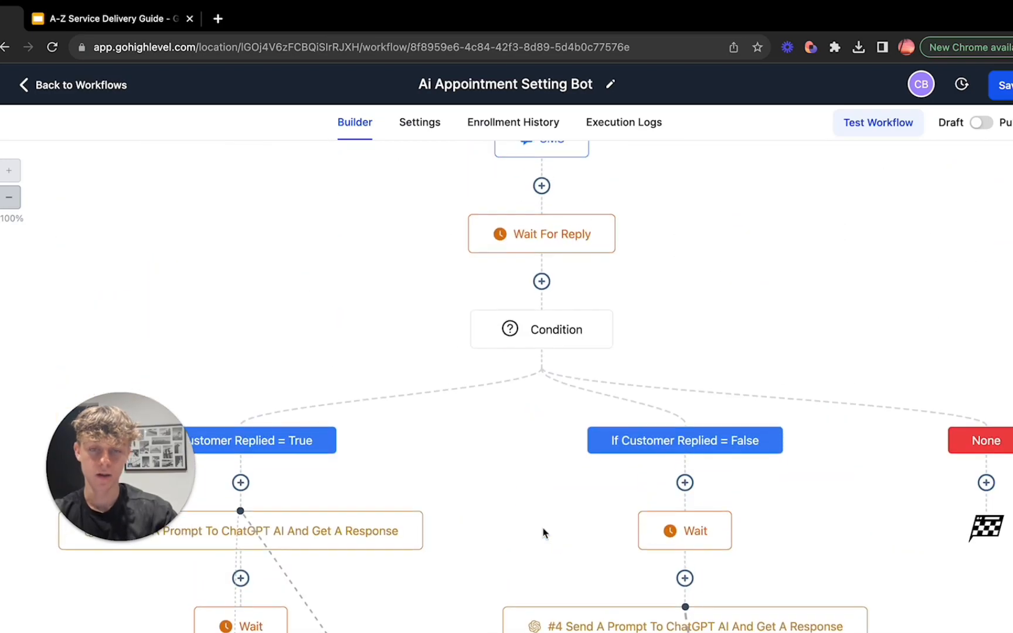
scroll(543, 533, down, 2)
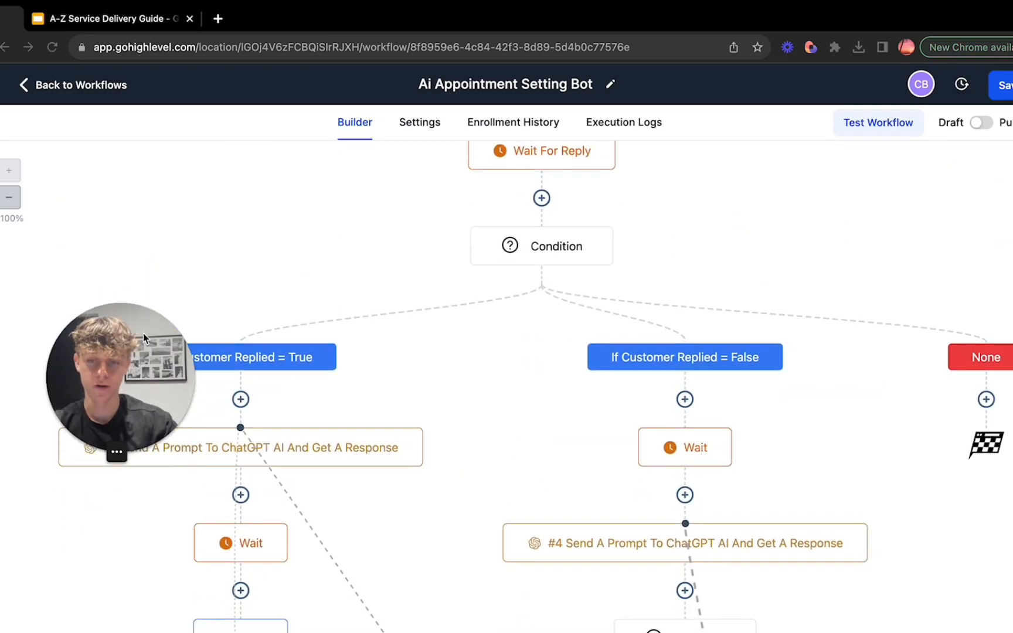
drag(143, 337, 130, 187)
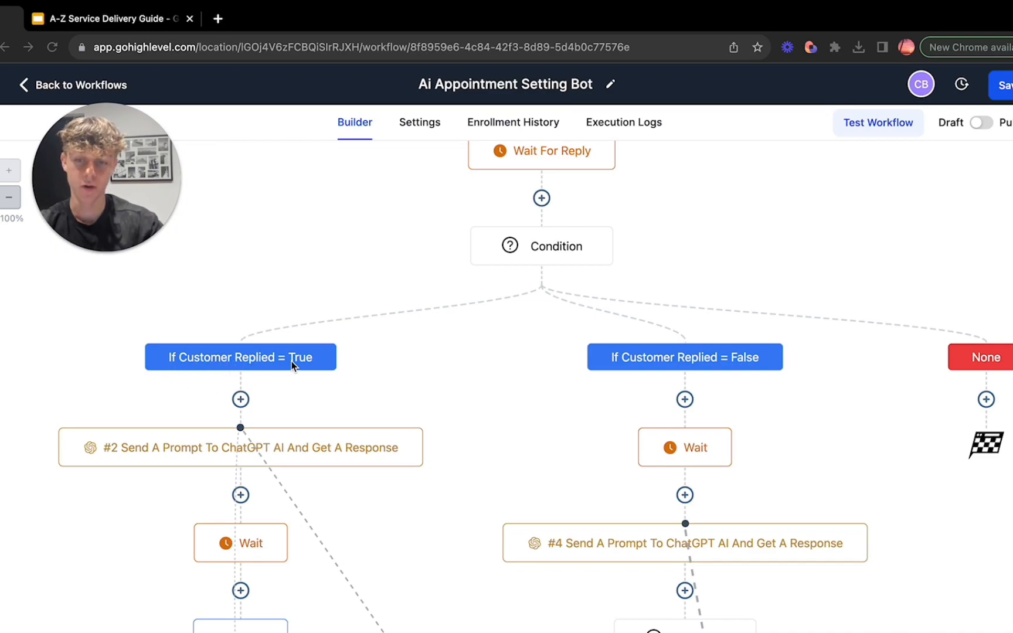
scroll(291, 361, down, 1)
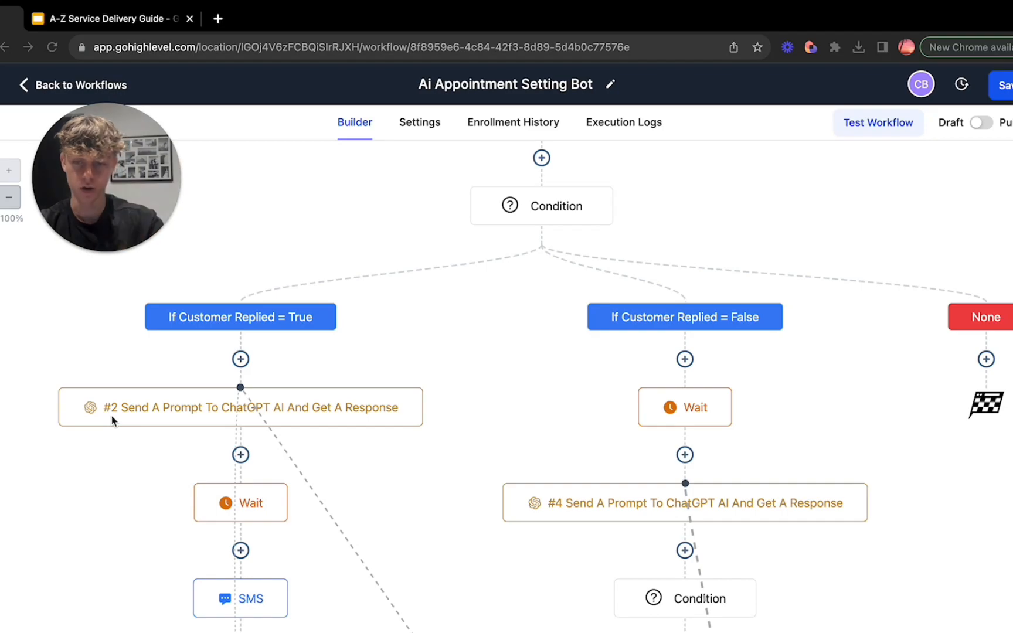
click(240, 359)
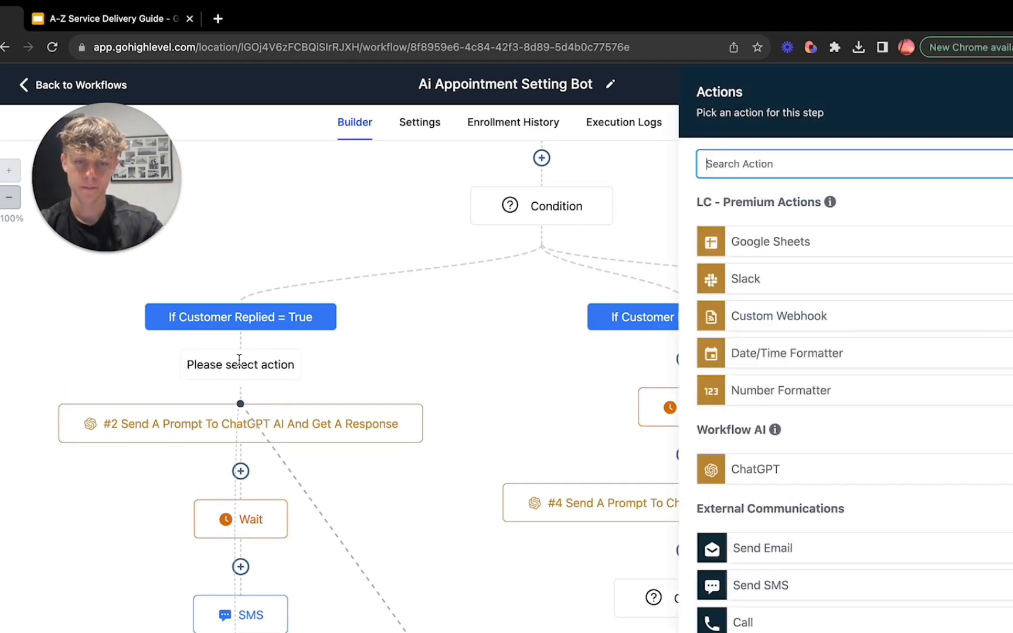
click(746, 471)
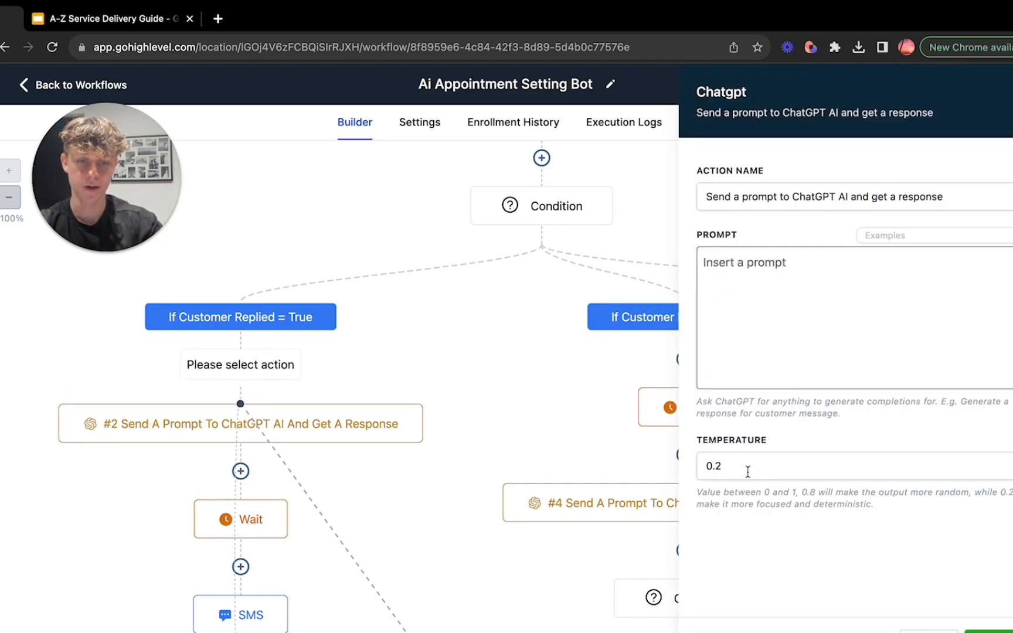
Step: Insert the response of the #1 ChatGPT action as a custom value in the new action's prompt
click(1009, 236)
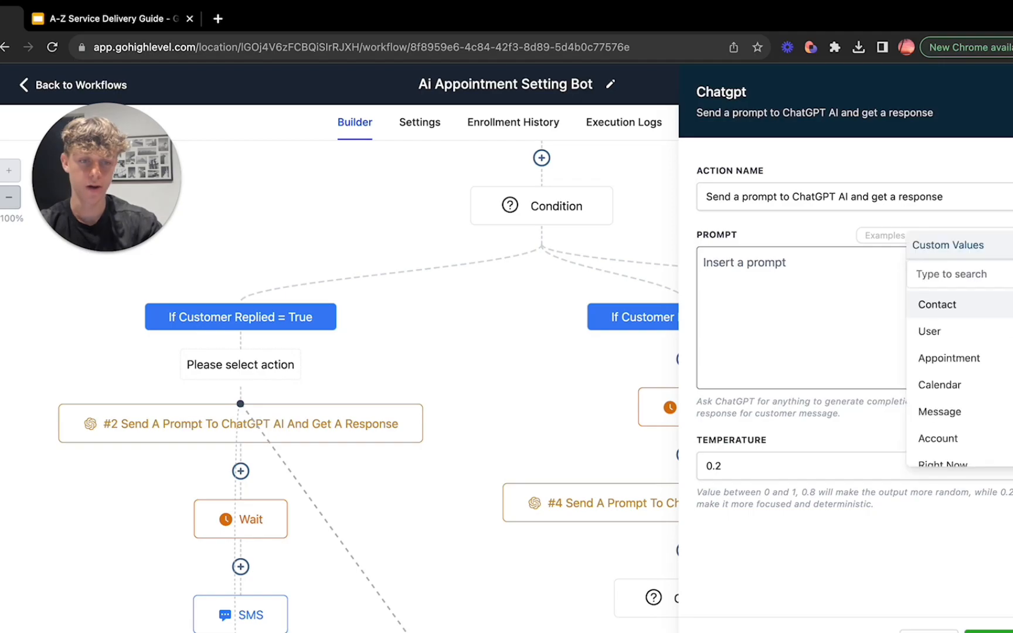
scroll(972, 334, down, 3)
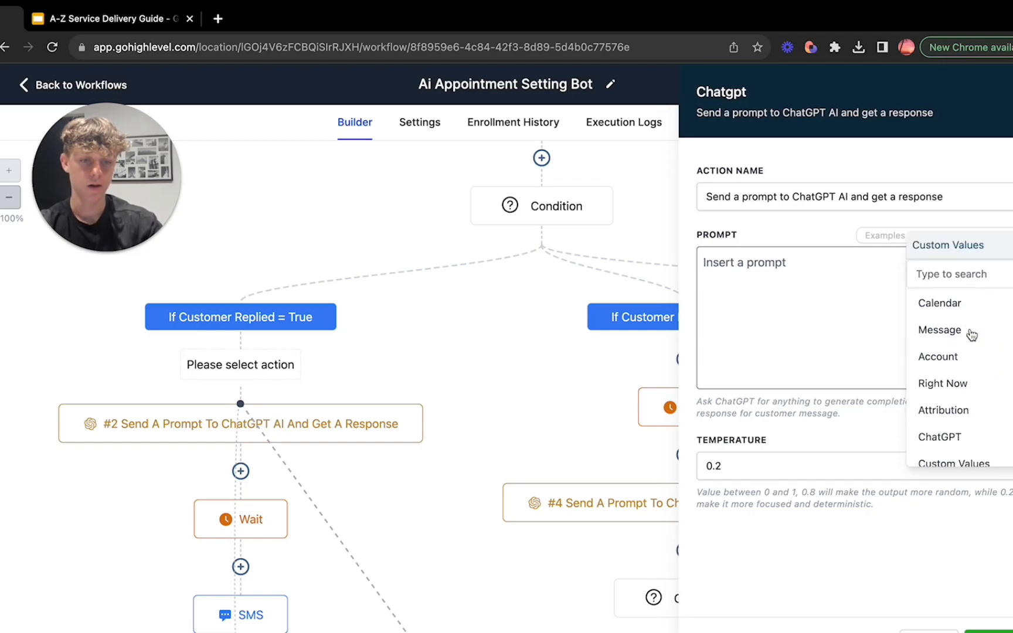
click(977, 424)
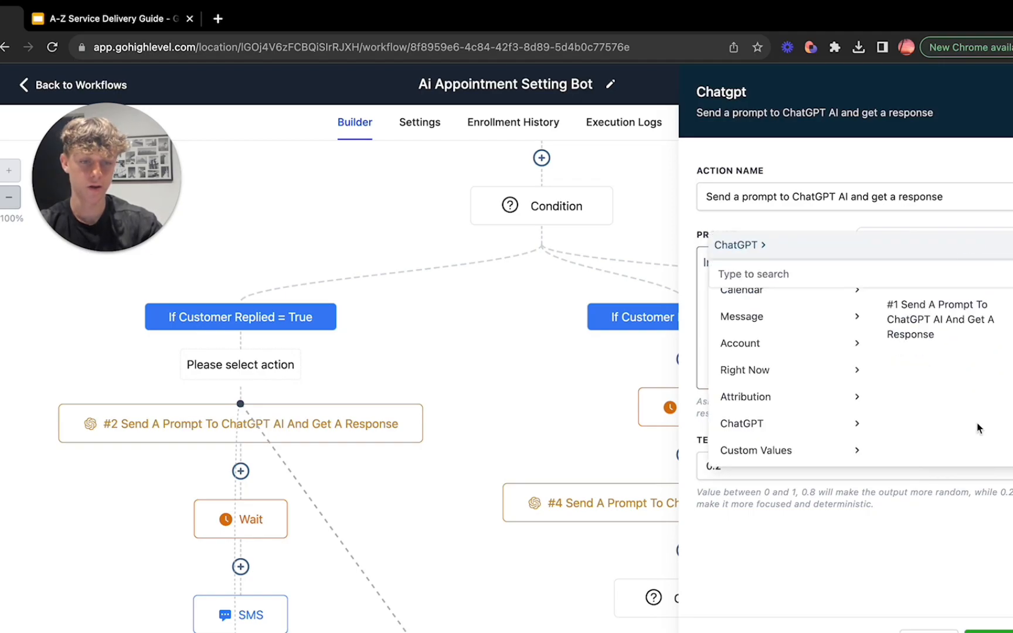
click(951, 321)
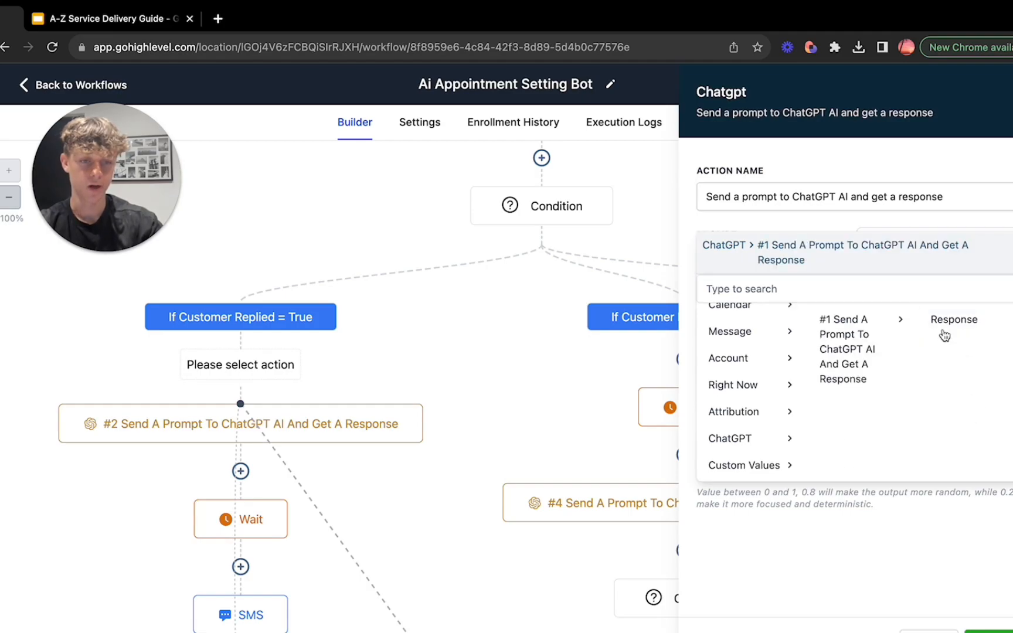
click(964, 323)
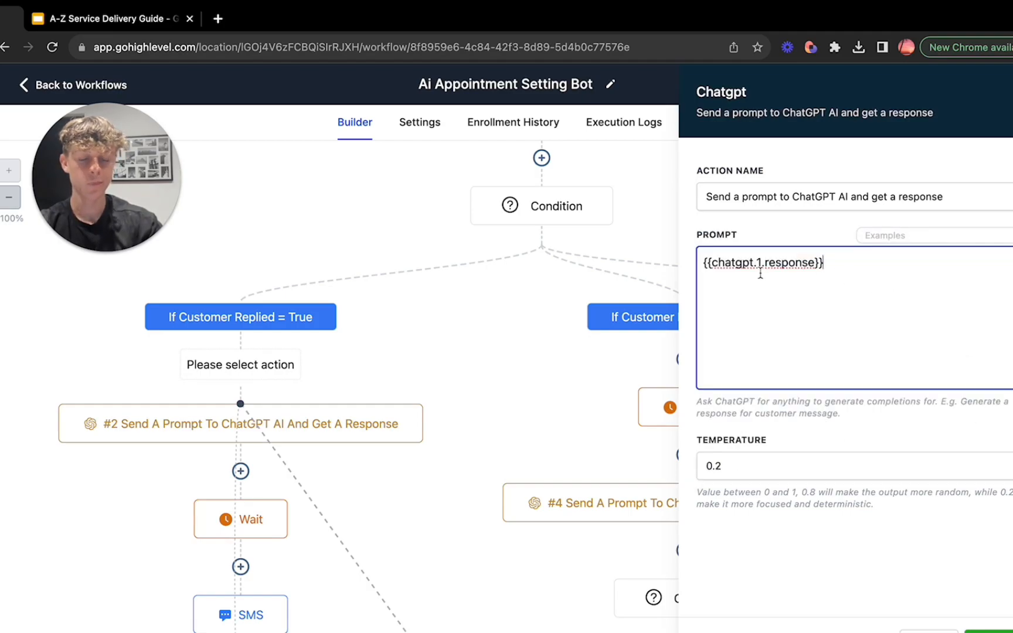
Step: Set the new ChatGPT action's temperature to 0.9 and close it without keeping it
scroll(495, 368, up, 1)
scroll(491, 346, up, 4)
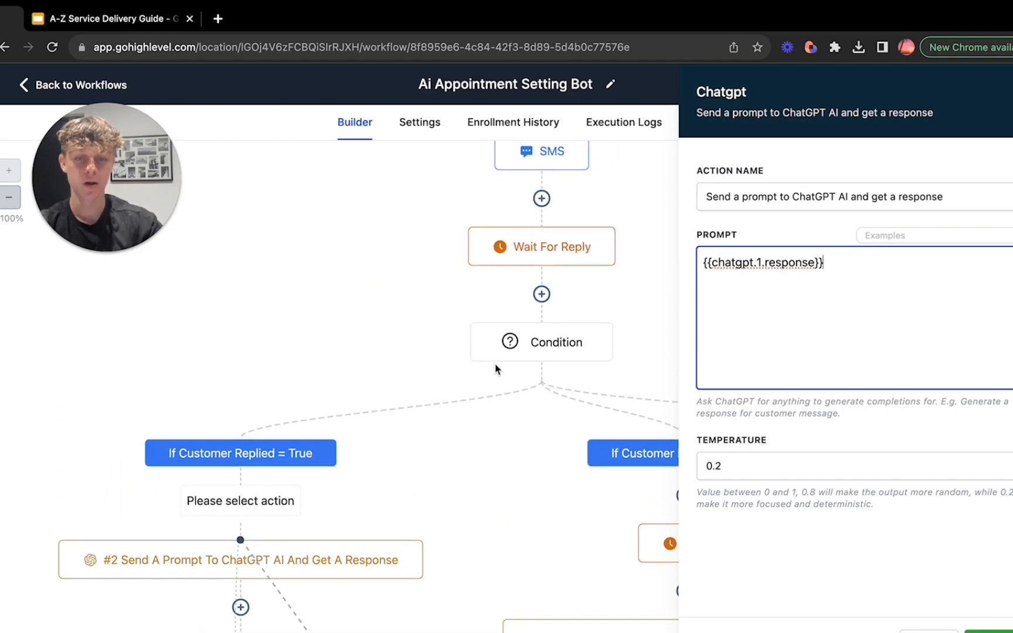
scroll(497, 294, up, 5)
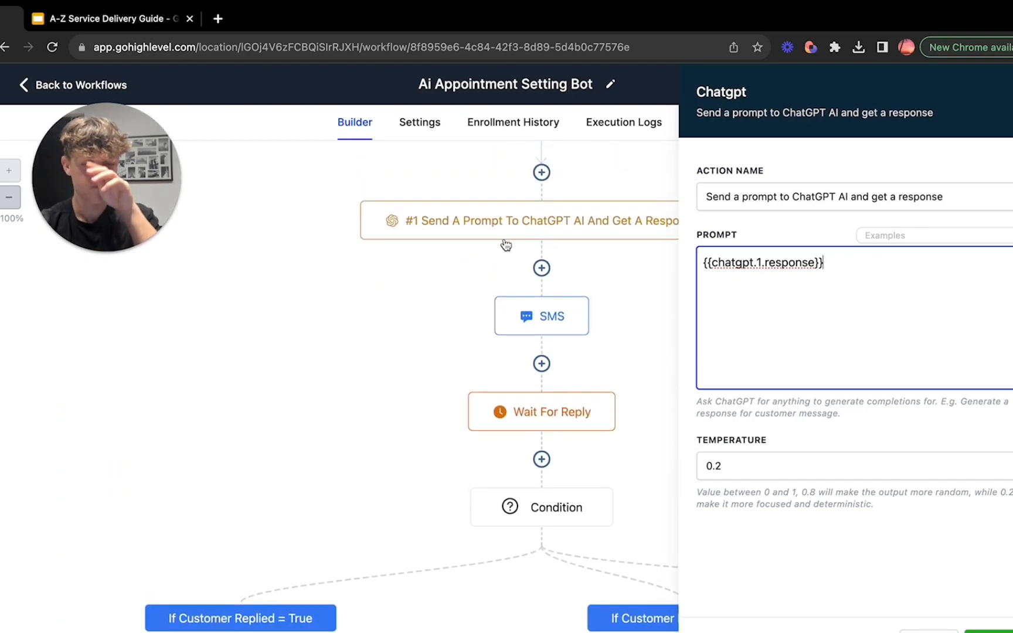
click(721, 459)
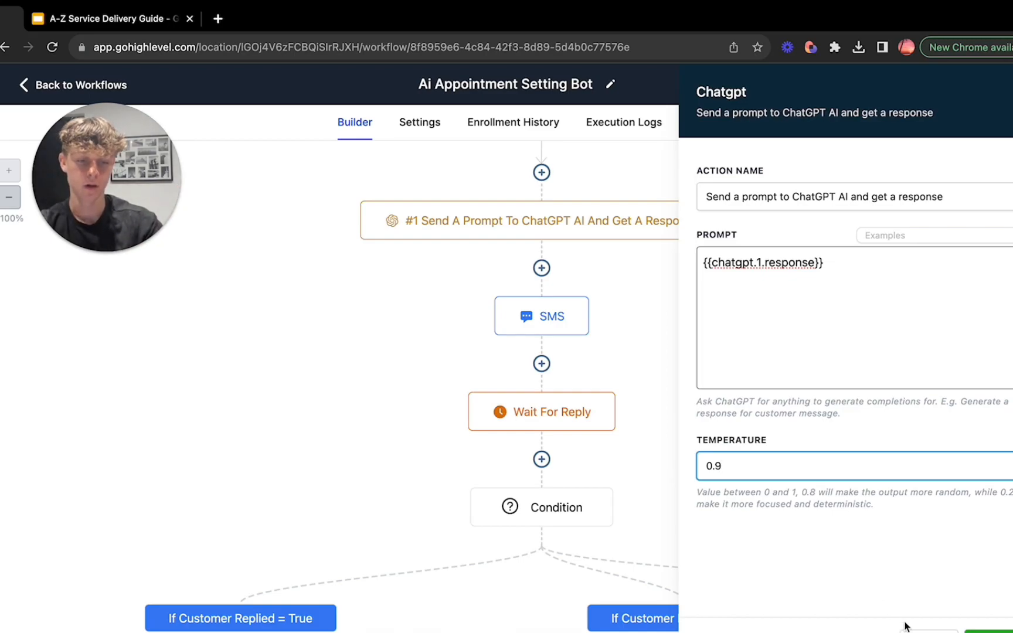
click(992, 631)
Step: Check the time delay of the Wait action below the #2 ChatGPT prompt and close it unchanged
scroll(459, 489, down, 5)
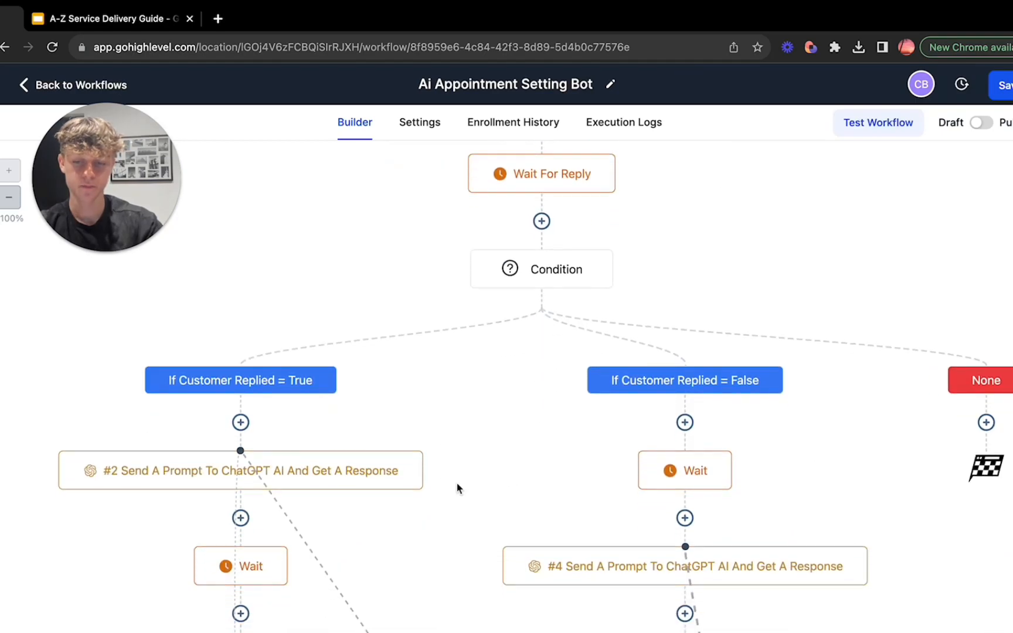
scroll(238, 404, down, 2)
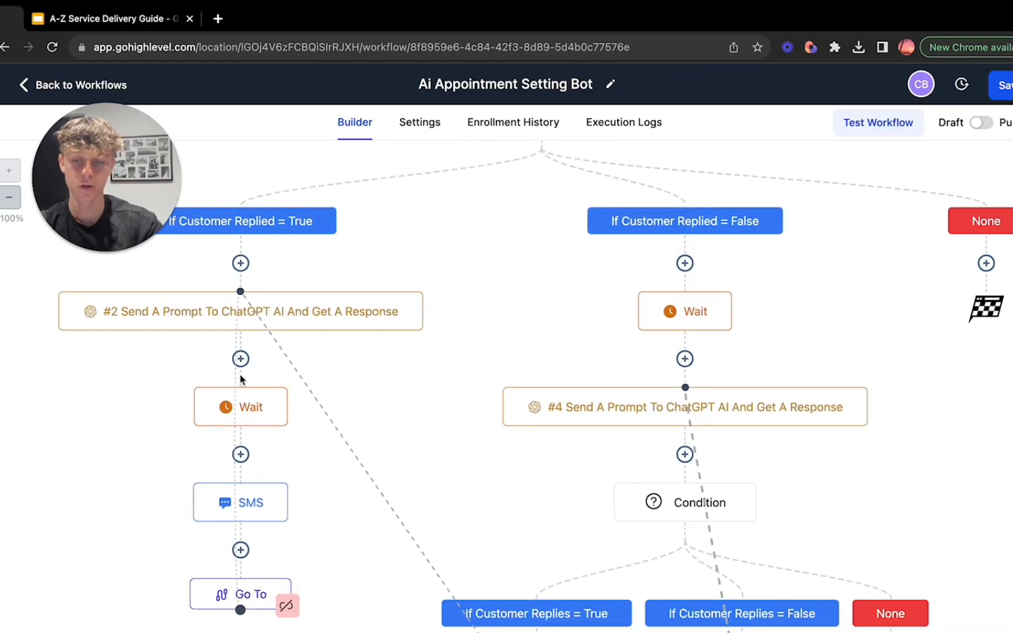
click(242, 406)
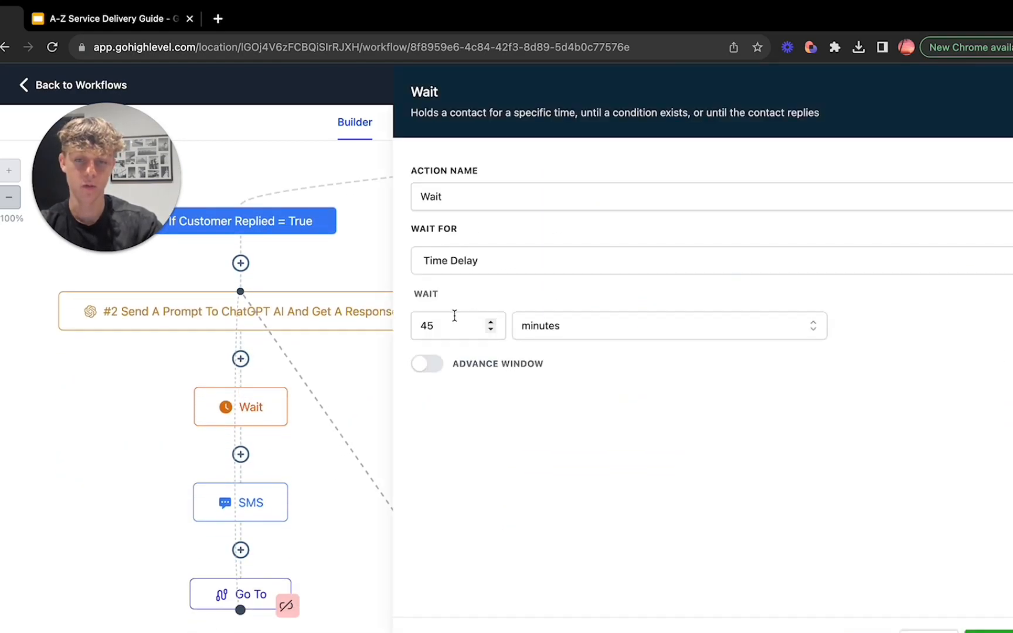
click(917, 631)
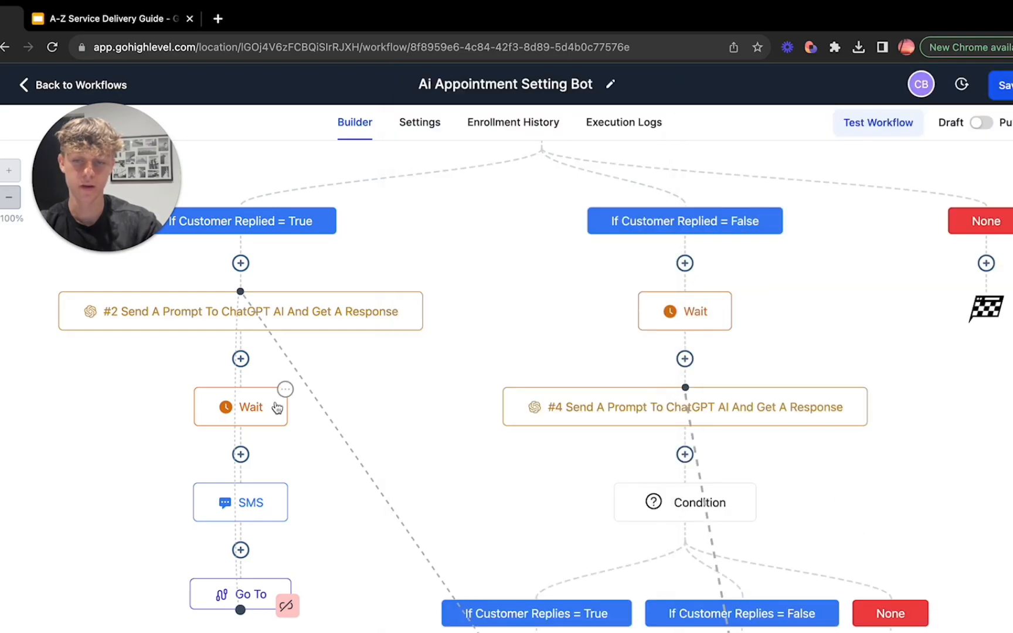
Step: Start a new Wait action below the #2 ChatGPT prompt, view its time unit options, and close it without keeping it
click(241, 359)
text(wait)
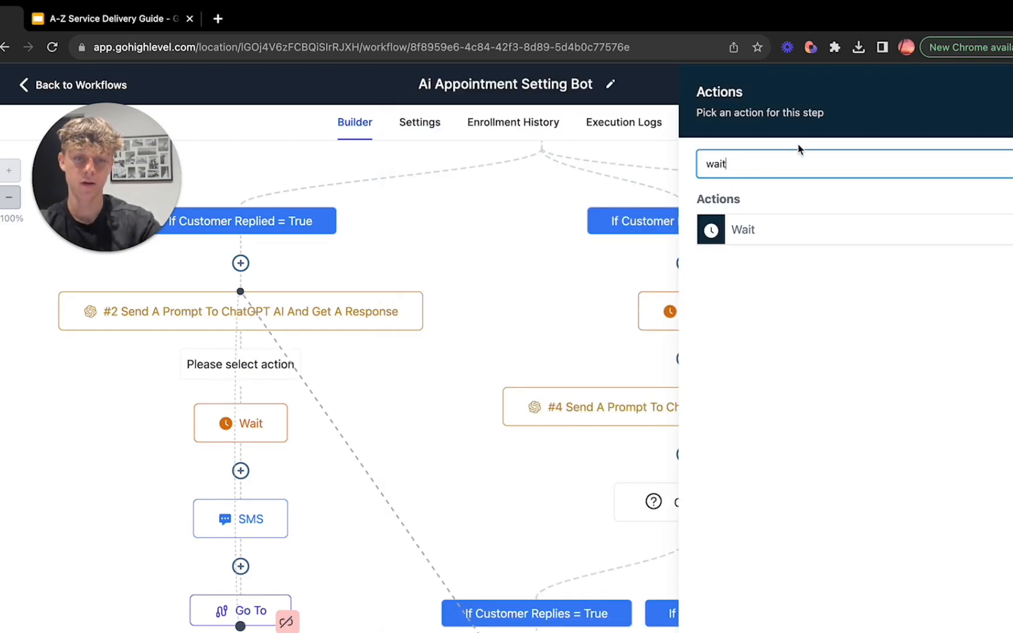
click(768, 229)
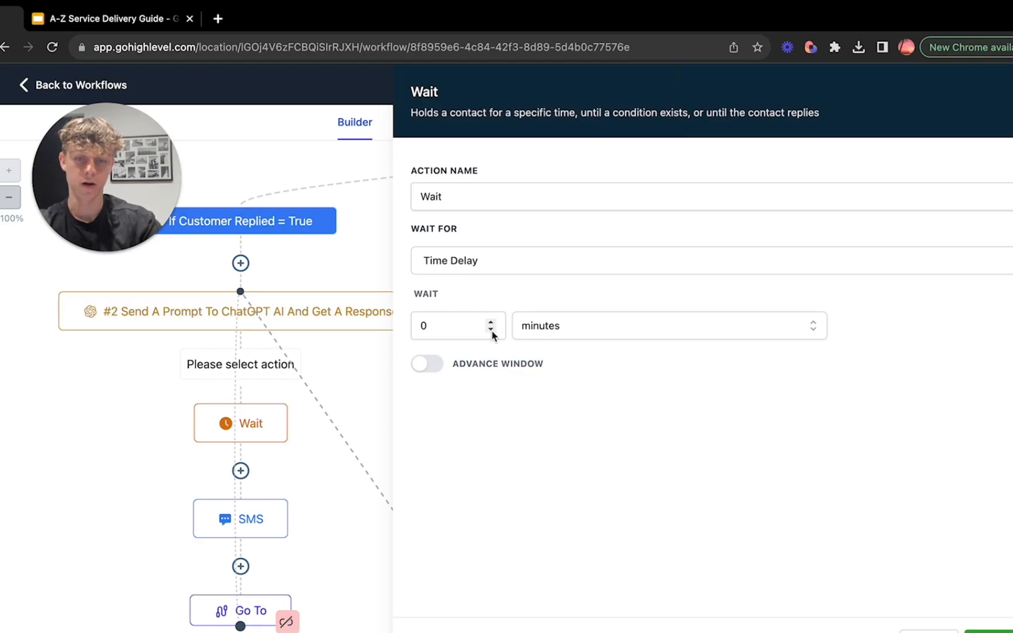
click(592, 335)
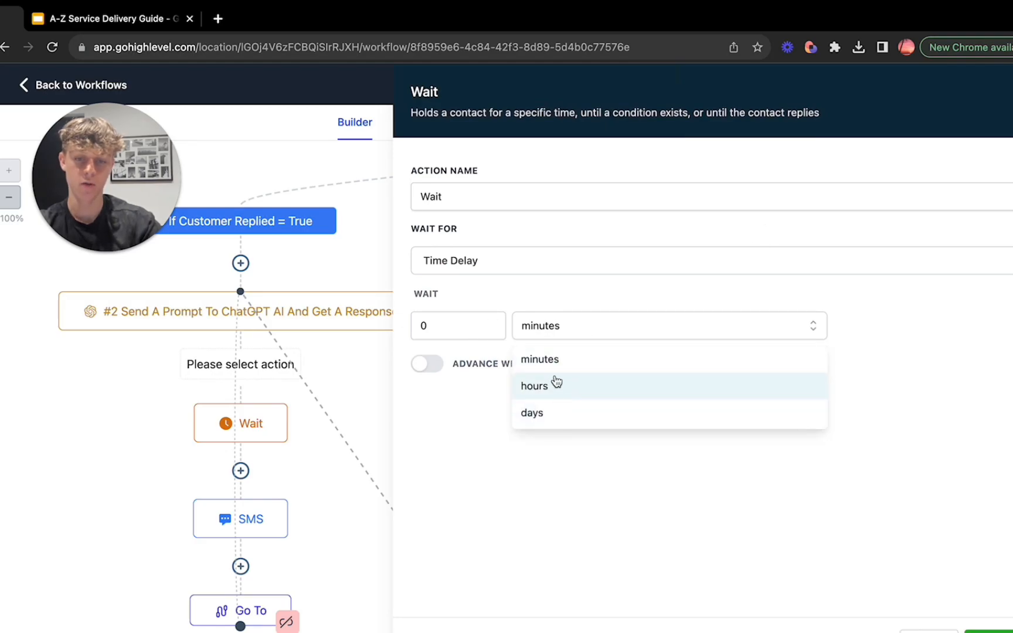
click(456, 478)
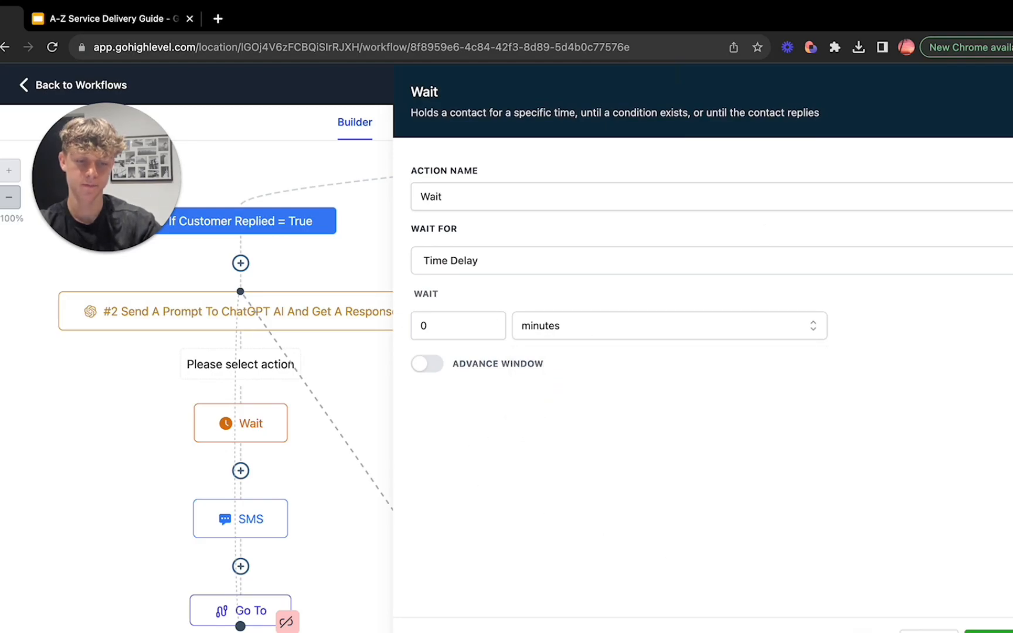
click(929, 631)
Step: Open the SMS action in the "If Customer Replied = True" branch and examine its placeholder message copy
scroll(406, 519, down, 1)
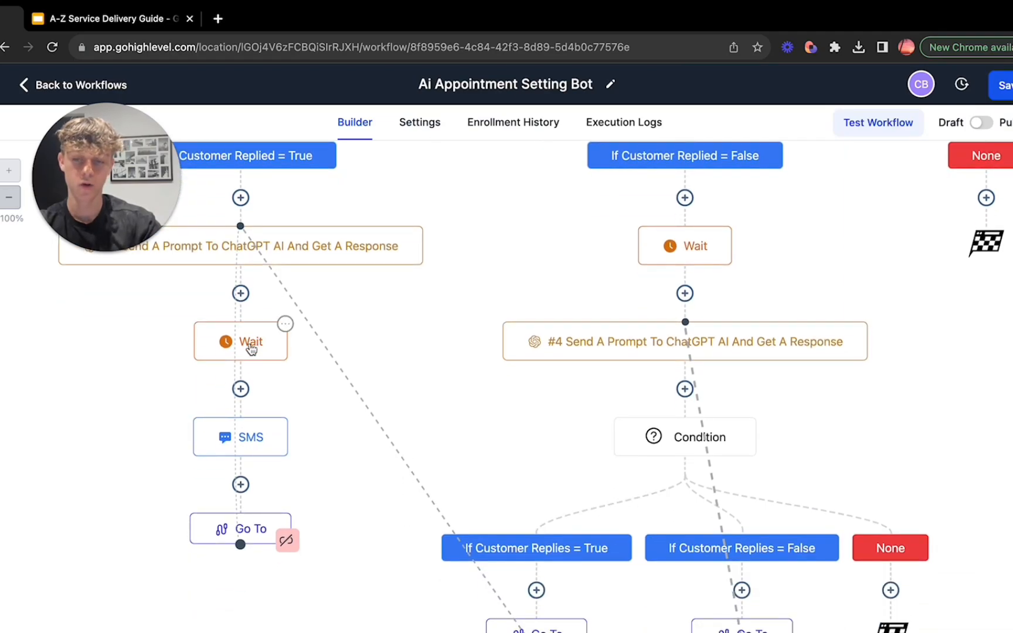
click(239, 437)
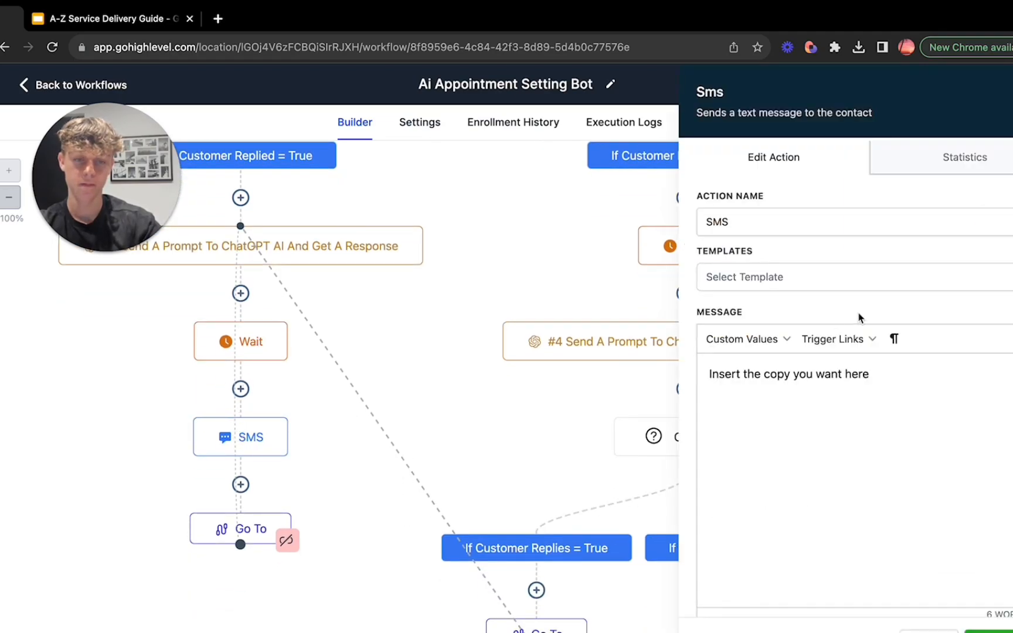
drag(709, 374, 868, 377)
click(868, 377)
scroll(868, 375, down, 1)
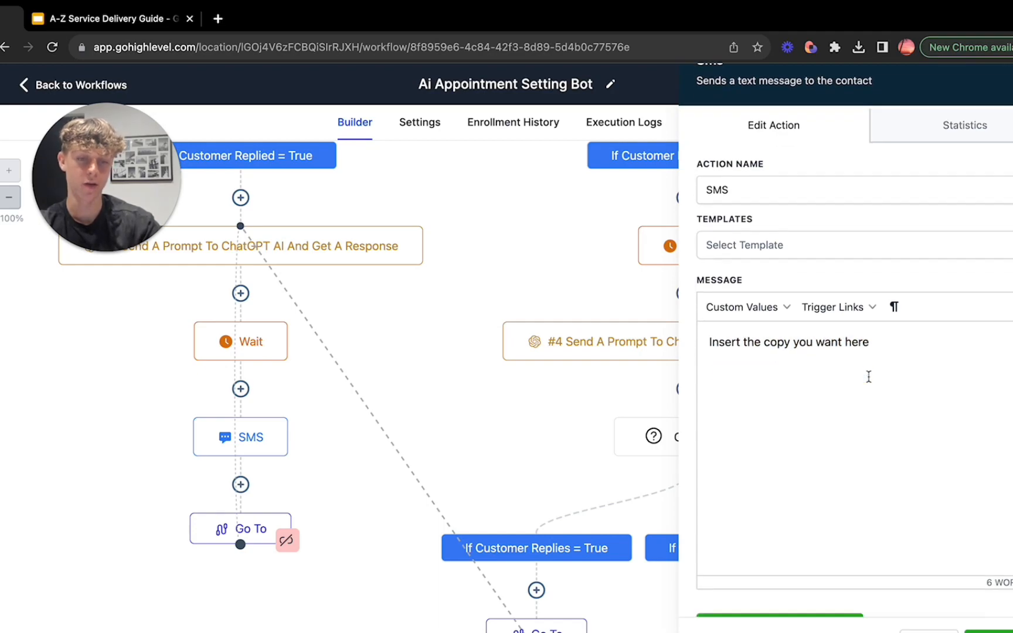
drag(711, 342, 872, 364)
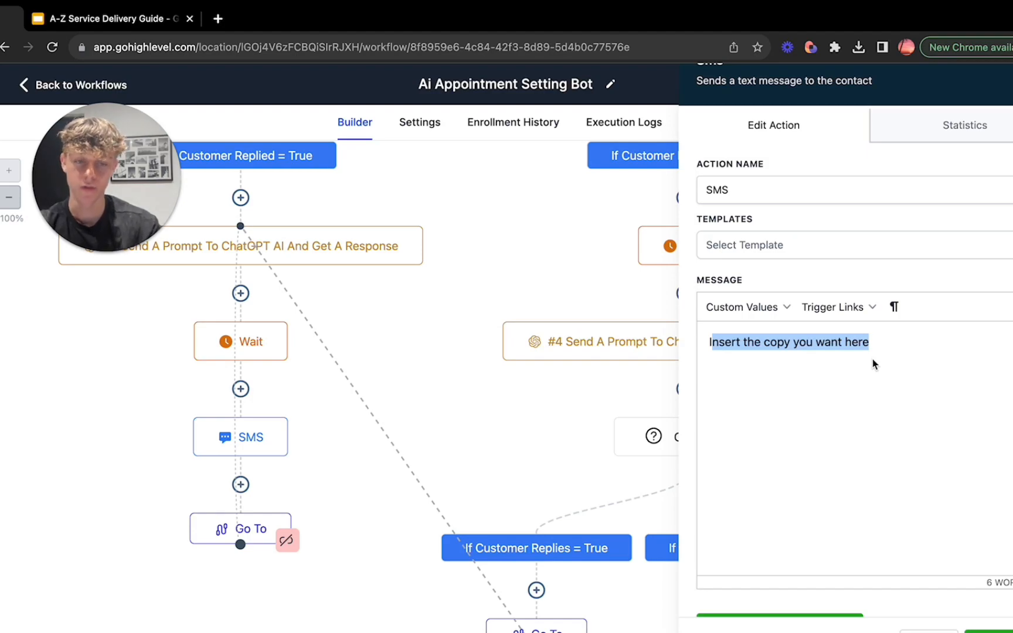
scroll(873, 363, up, 1)
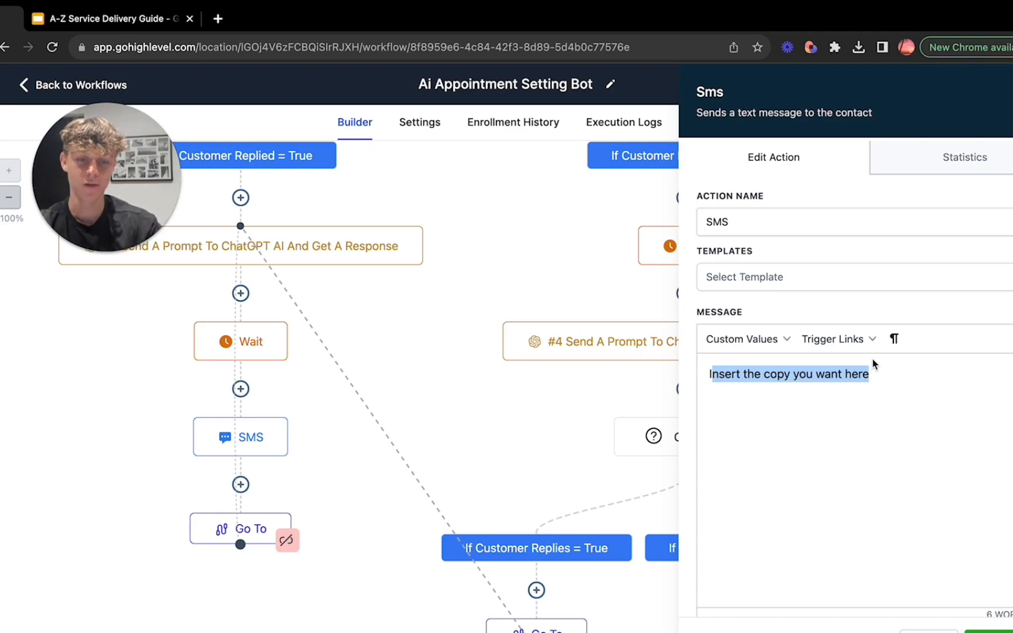
click(868, 376)
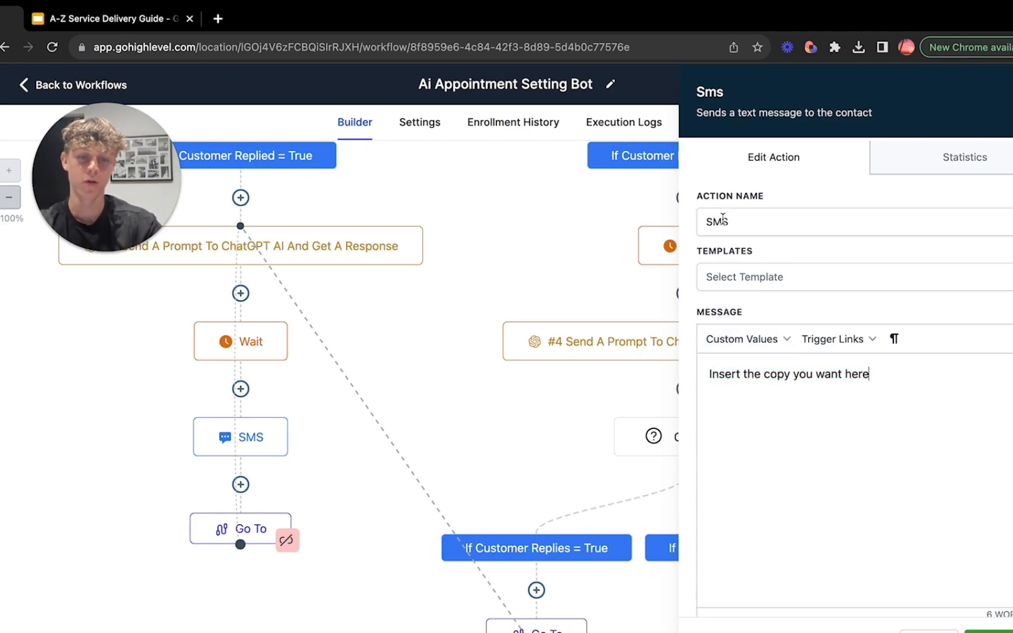
Step: Look through the User, Calendar and Appointment custom values available for the SMS message, and close the SMS action unchanged
scroll(469, 361, up, 3)
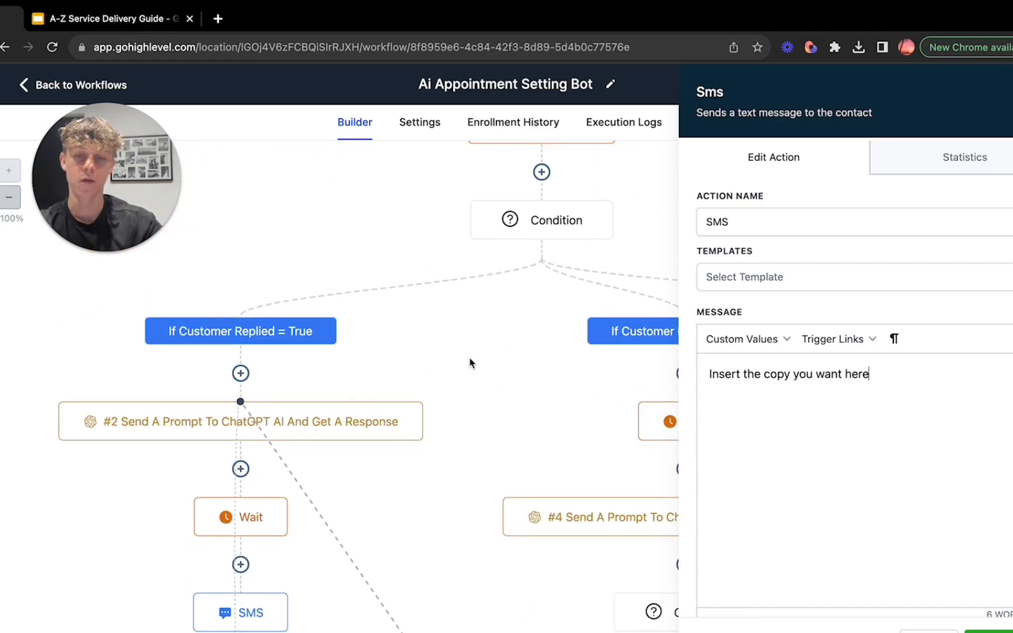
scroll(469, 362, up, 2)
scroll(420, 380, up, 3)
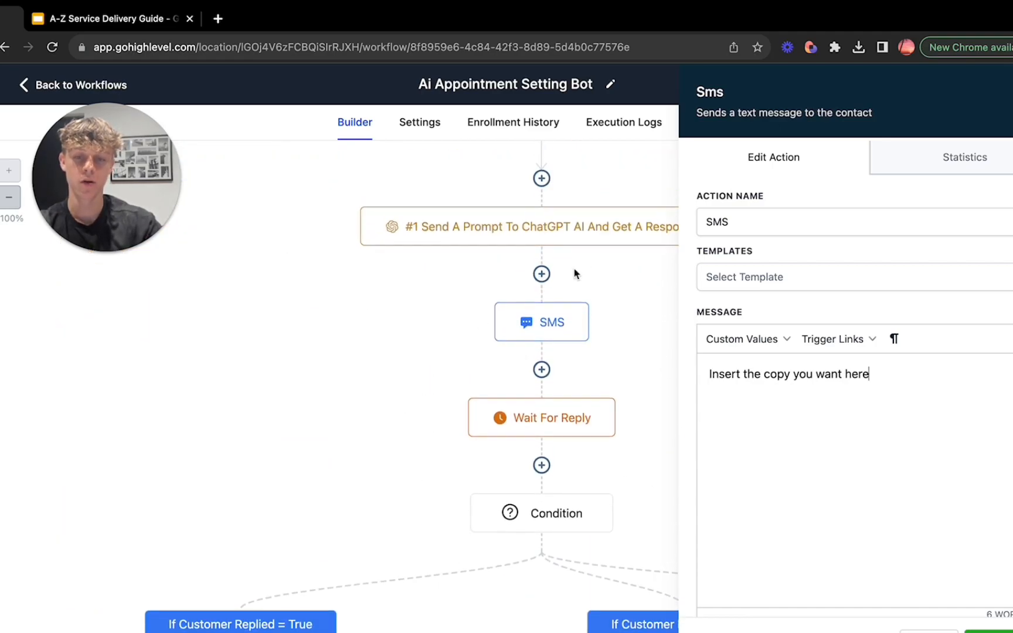
scroll(401, 536, down, 4)
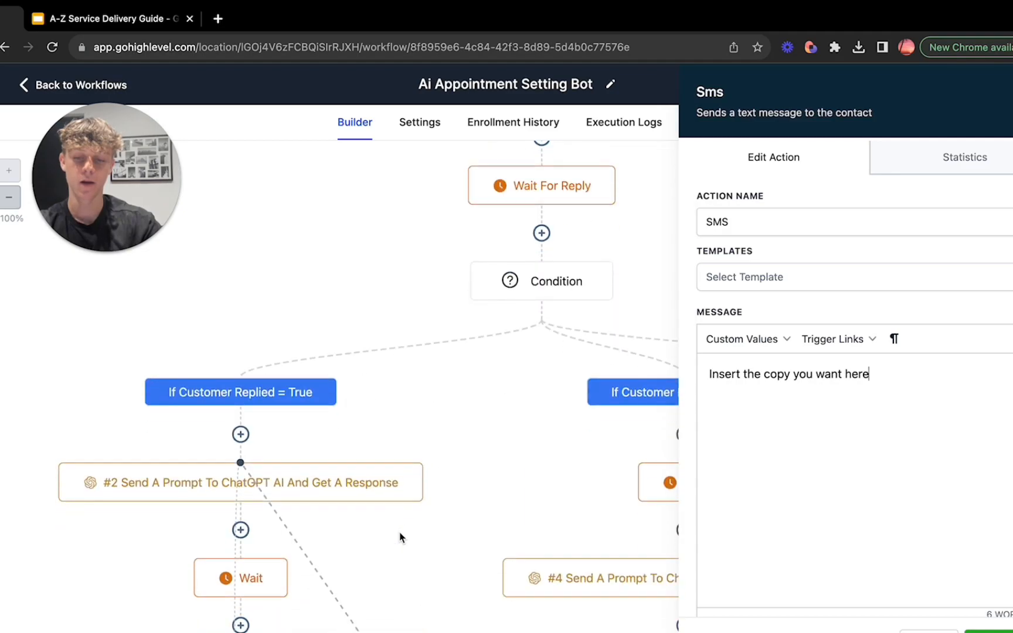
scroll(400, 537, down, 3)
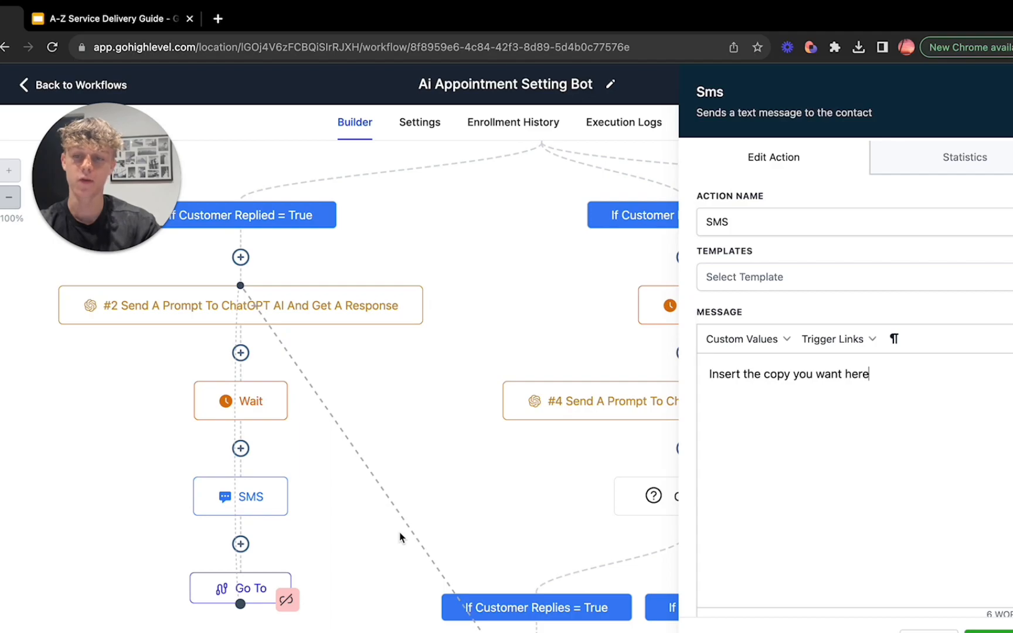
click(737, 340)
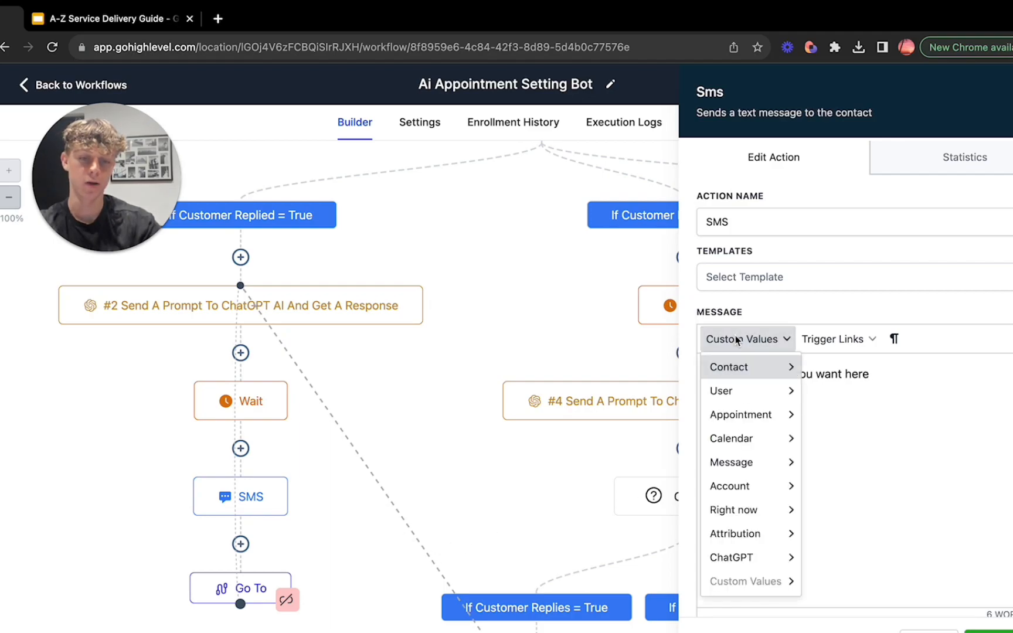
mouse_move(744, 385)
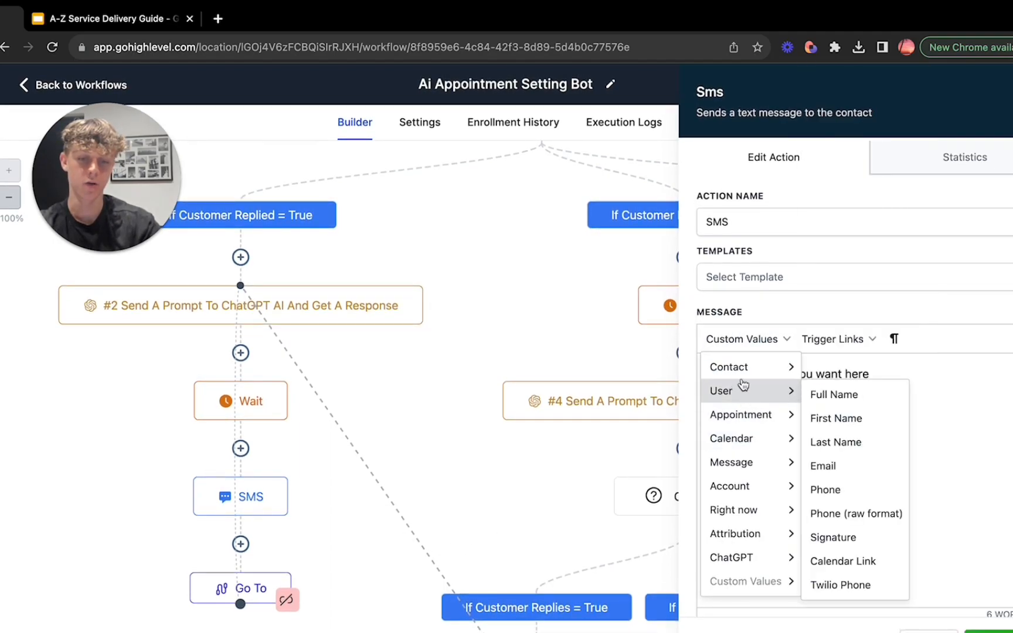
mouse_move(749, 442)
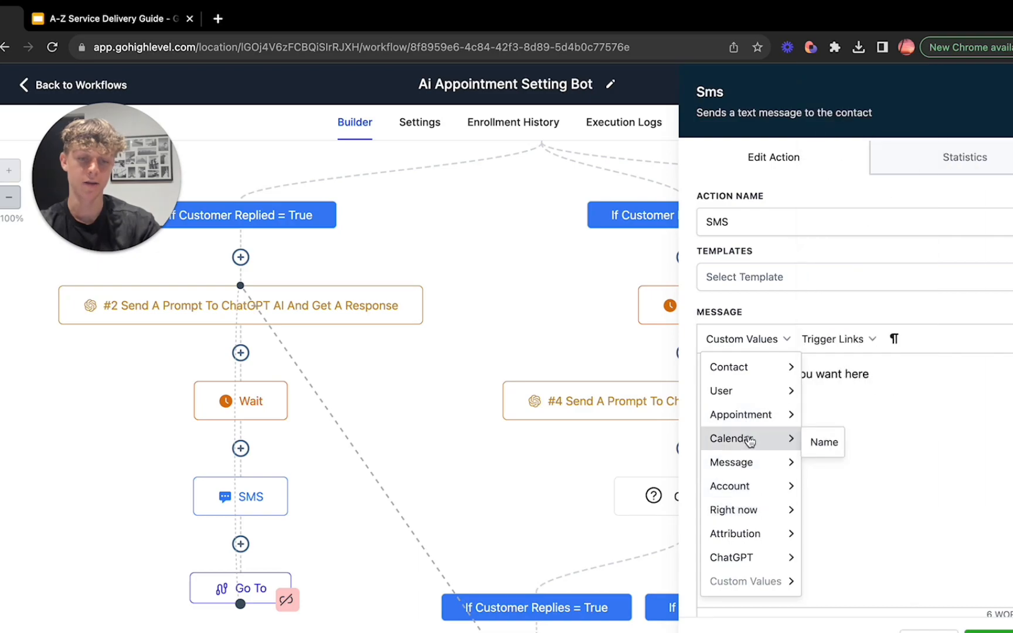
mouse_move(741, 414)
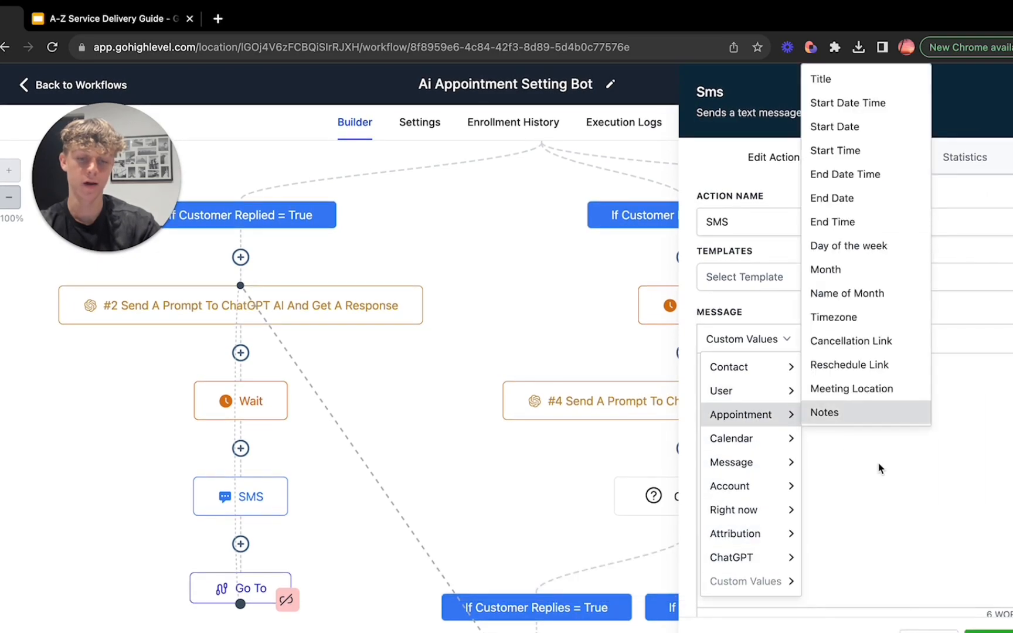
click(922, 497)
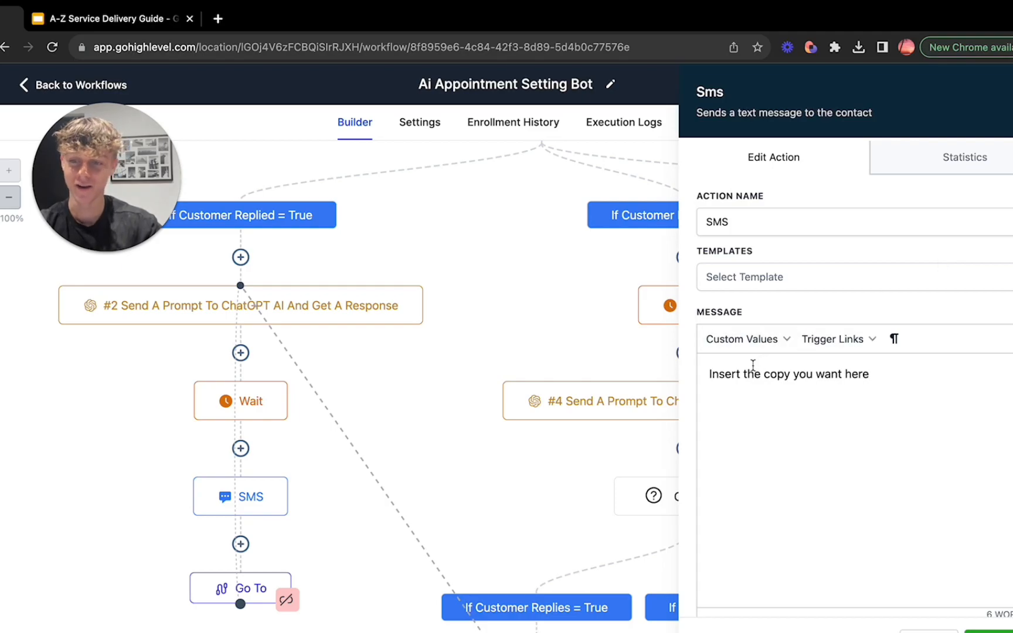
key(Escape)
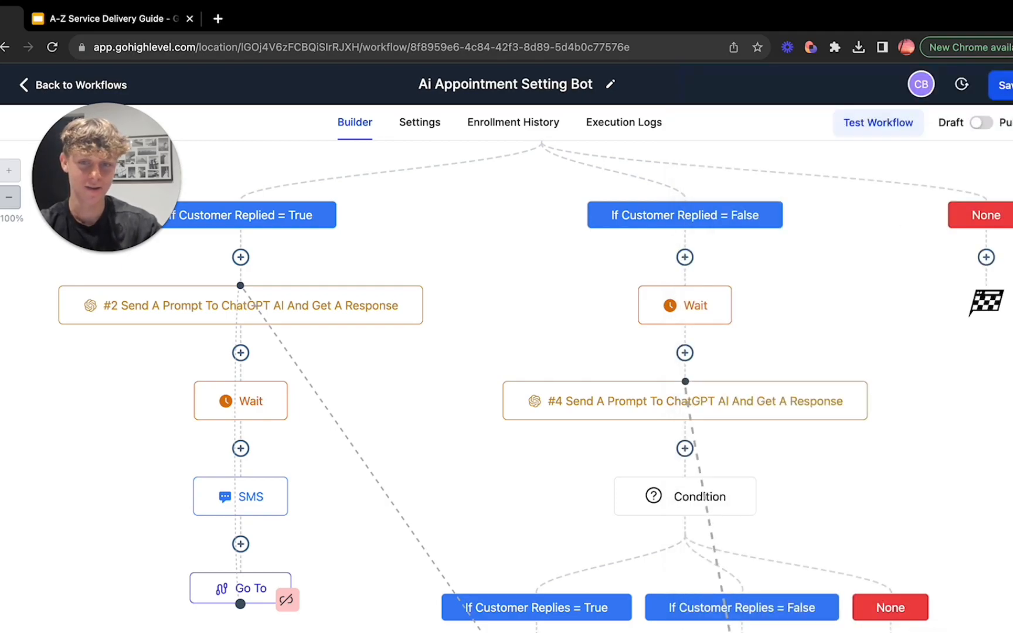
Step: Try to insert a Go To action between the SMS and the existing Go To in the "If Customer Replied = True" branch, and cancel it
scroll(406, 447, down, 1)
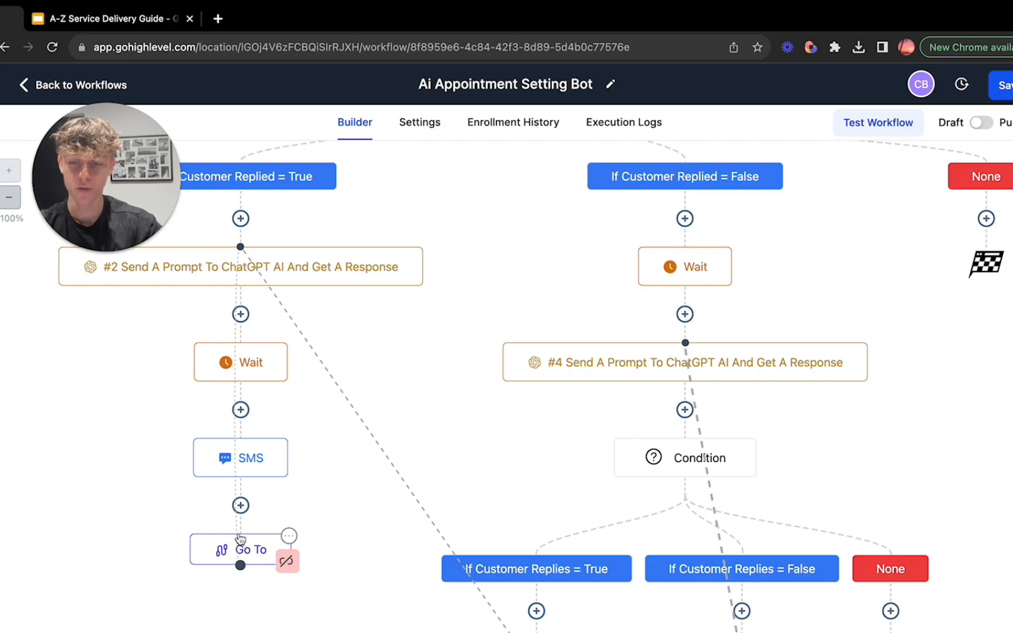
click(241, 505)
text(go)
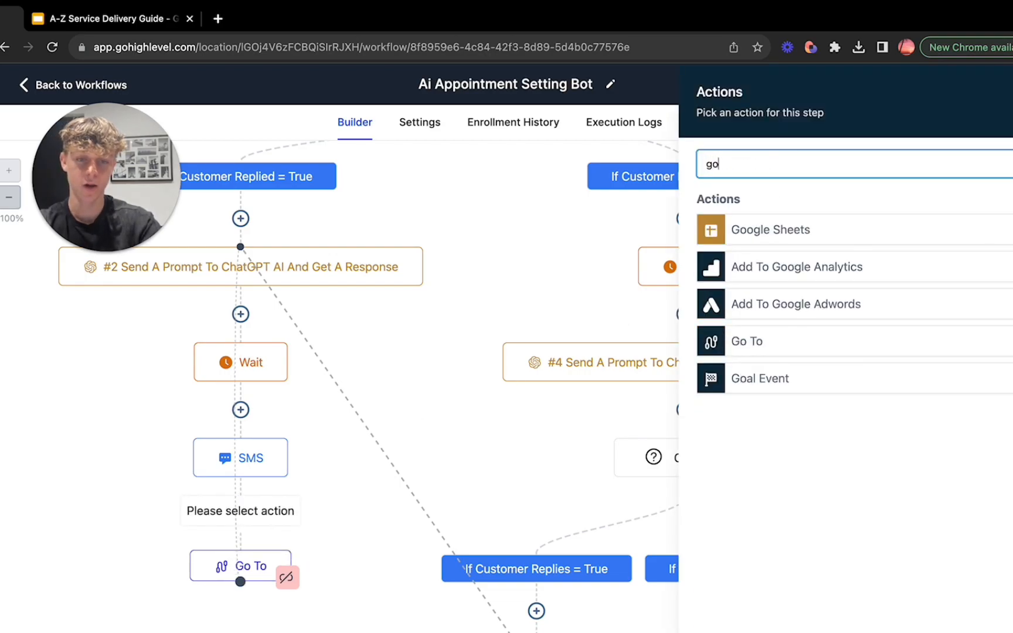
key(BackSpace)
key(BackSpace)
key(BackSpace)
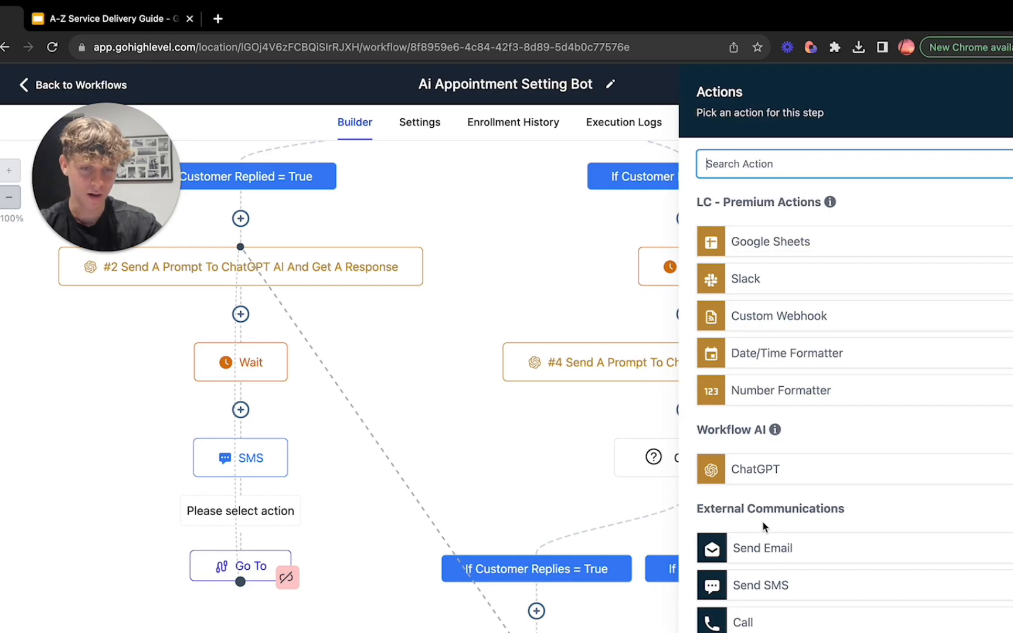
scroll(765, 525, down, 20)
scroll(764, 525, down, 3)
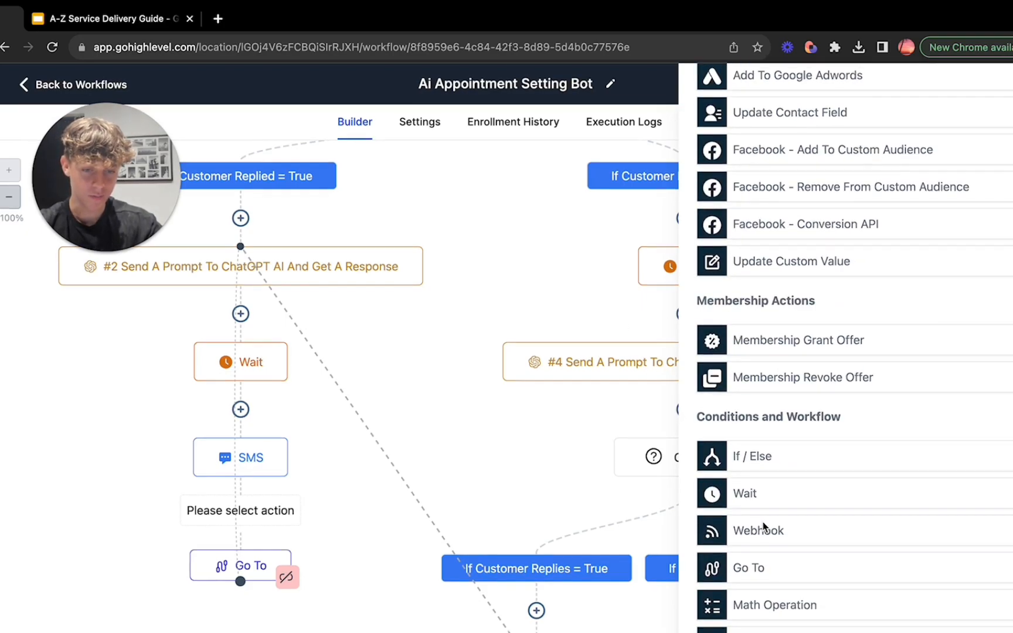
click(758, 573)
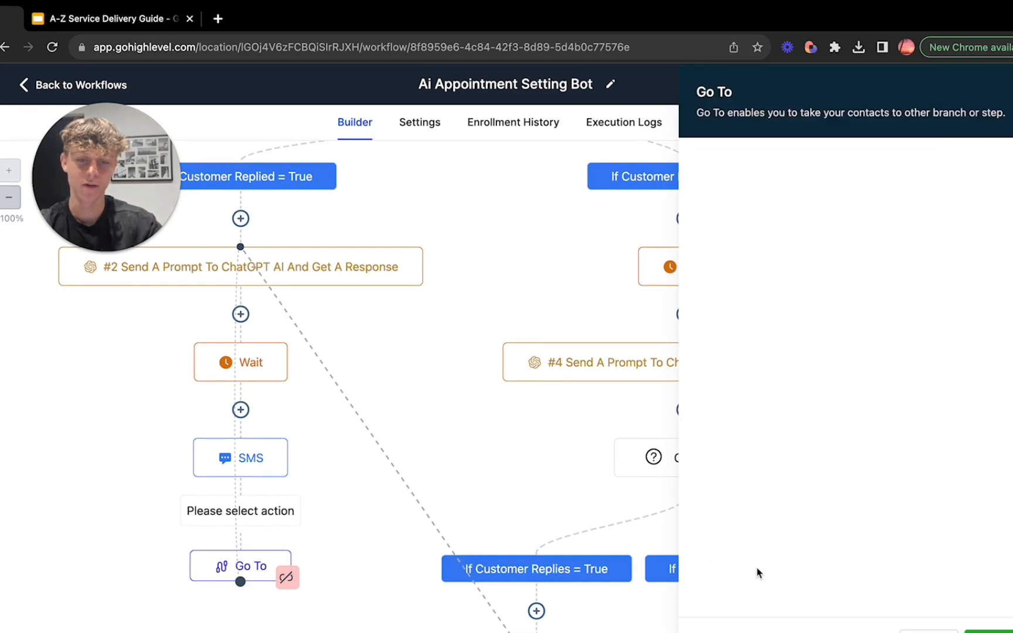
click(778, 197)
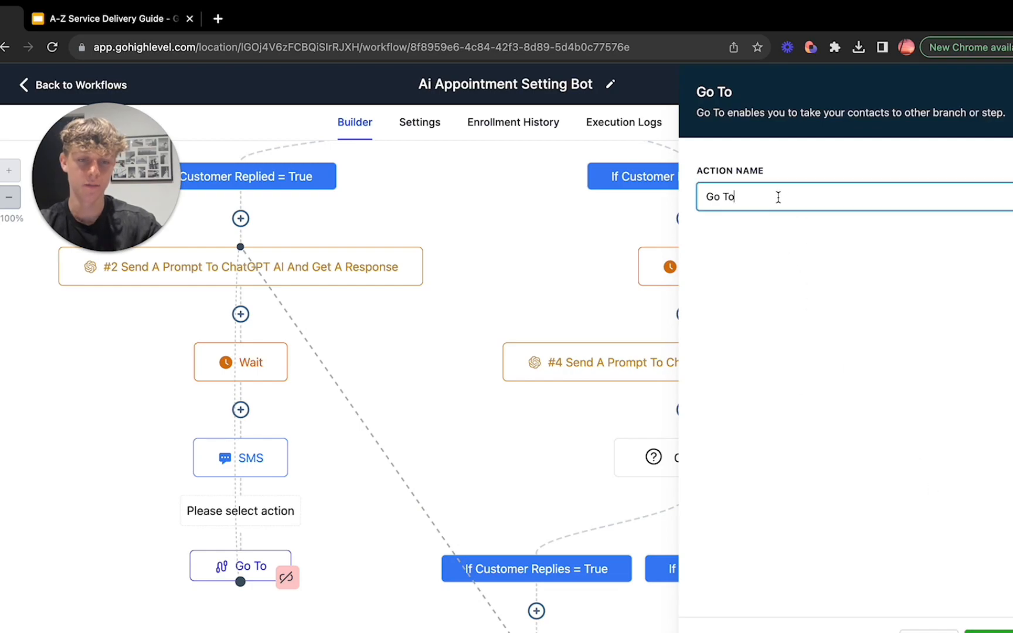
click(989, 631)
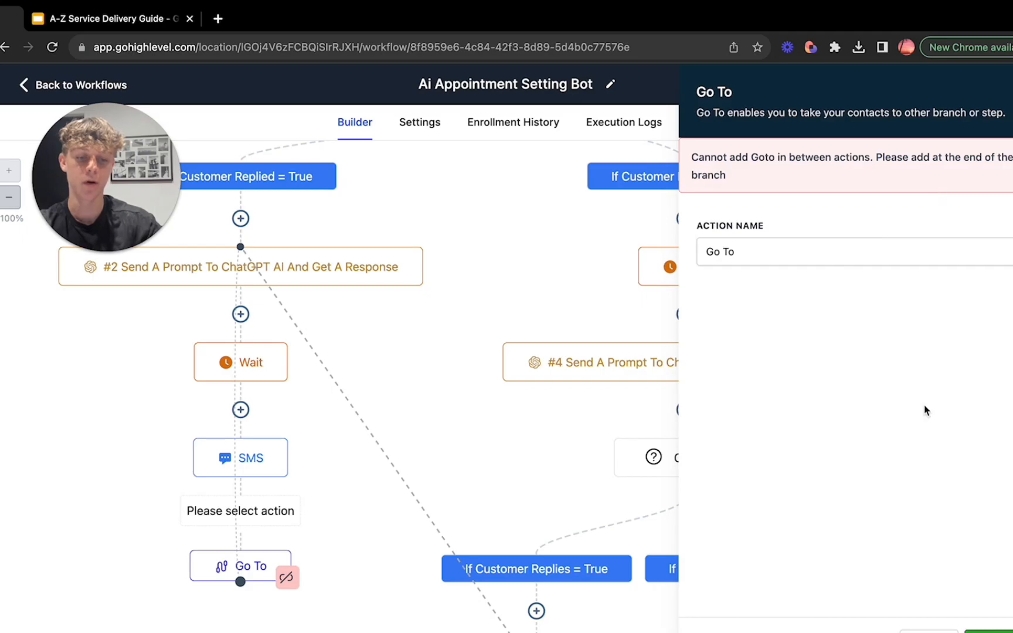
click(930, 632)
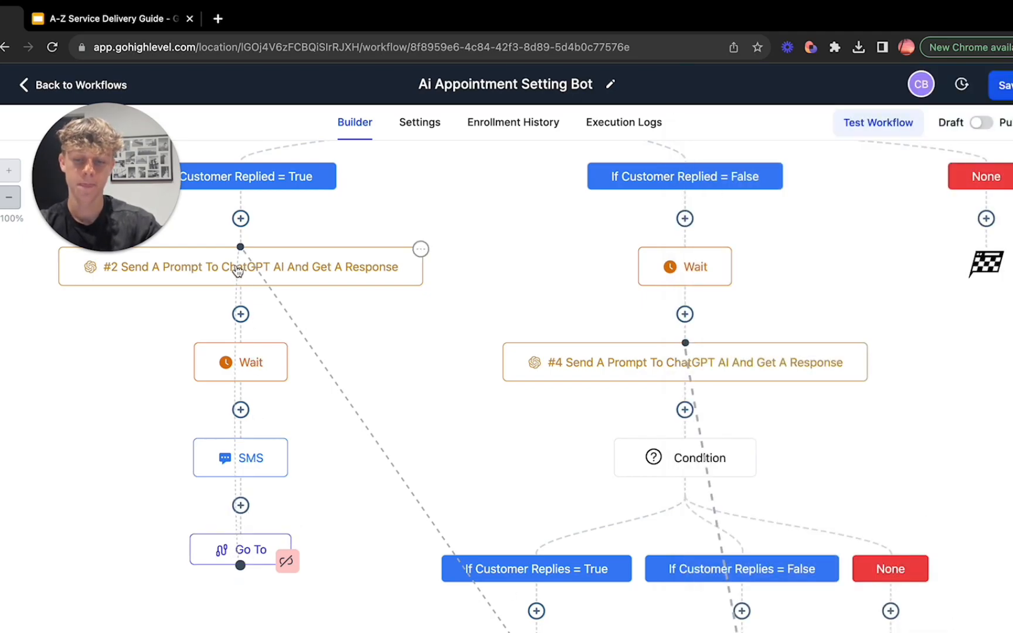
Step: Check the time delay of the Wait action in the "If Customer Replied = False" branch and close it unchanged
scroll(391, 511, down, 2)
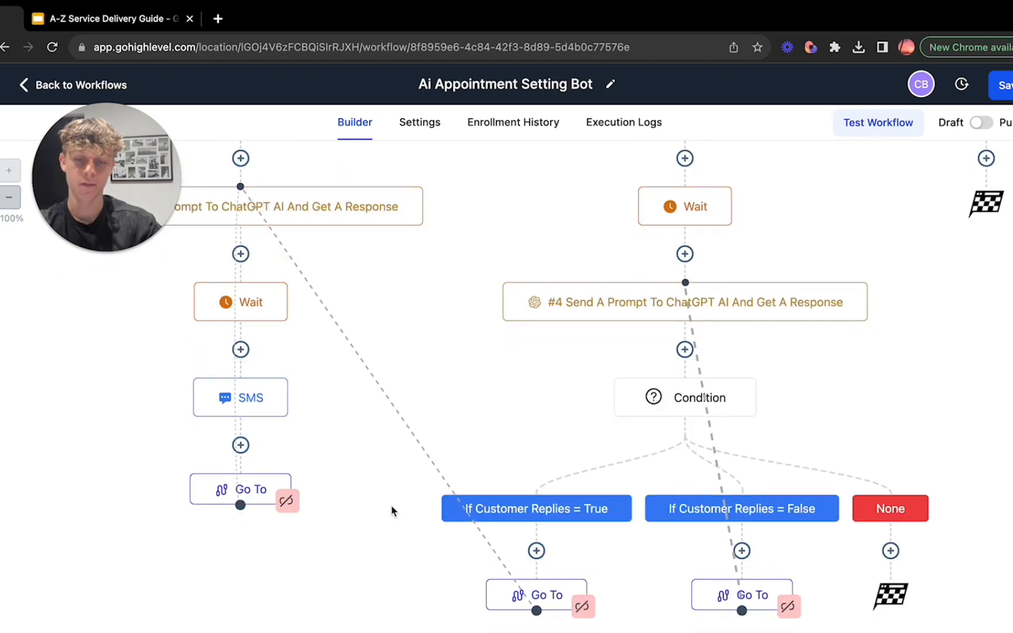
scroll(392, 511, up, 6)
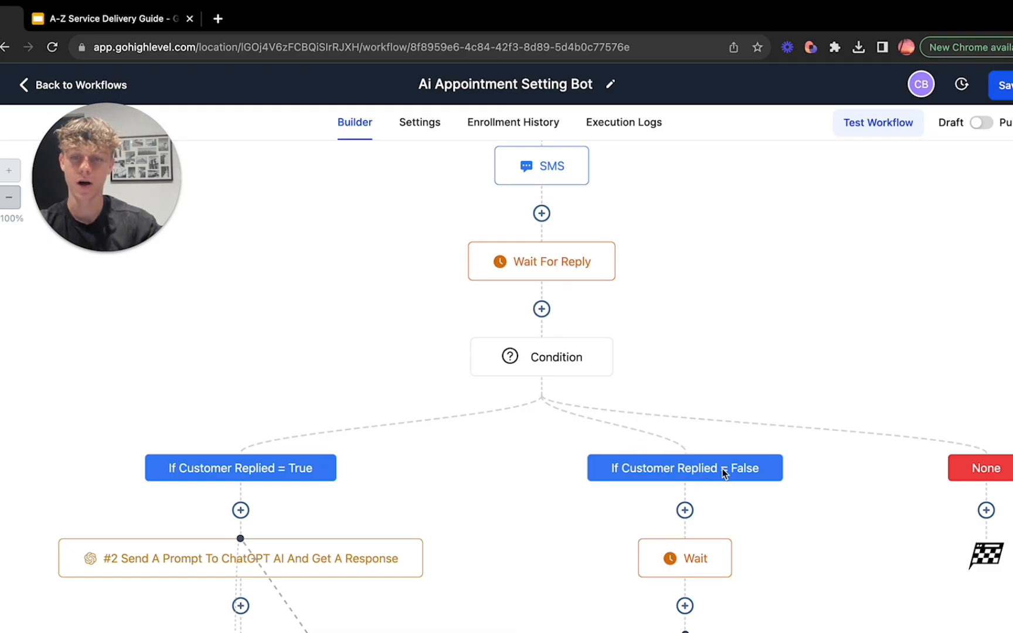
scroll(723, 469, up, 3)
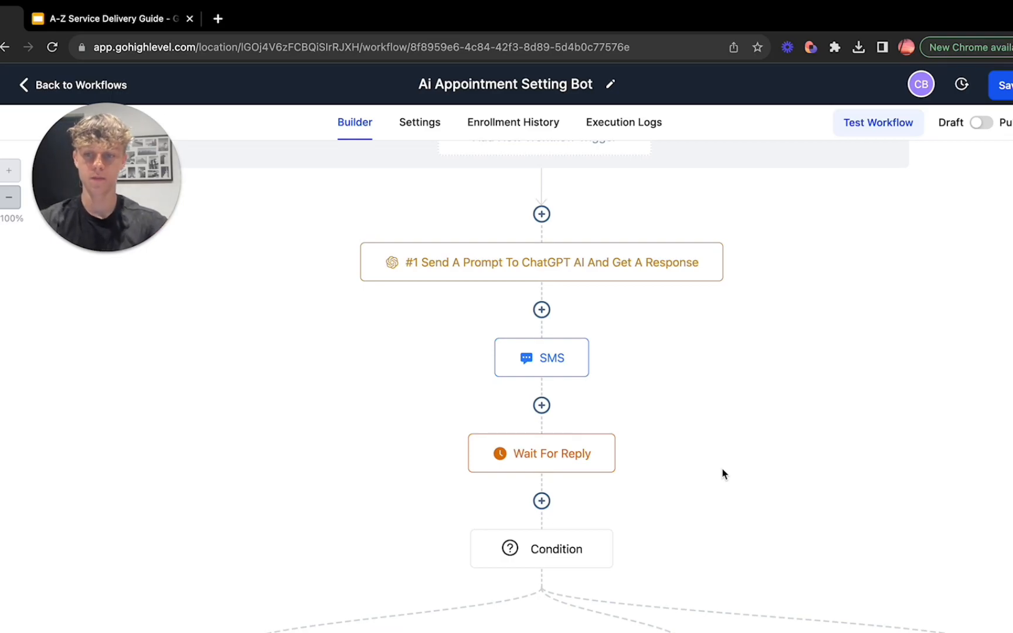
scroll(723, 474, down, 5)
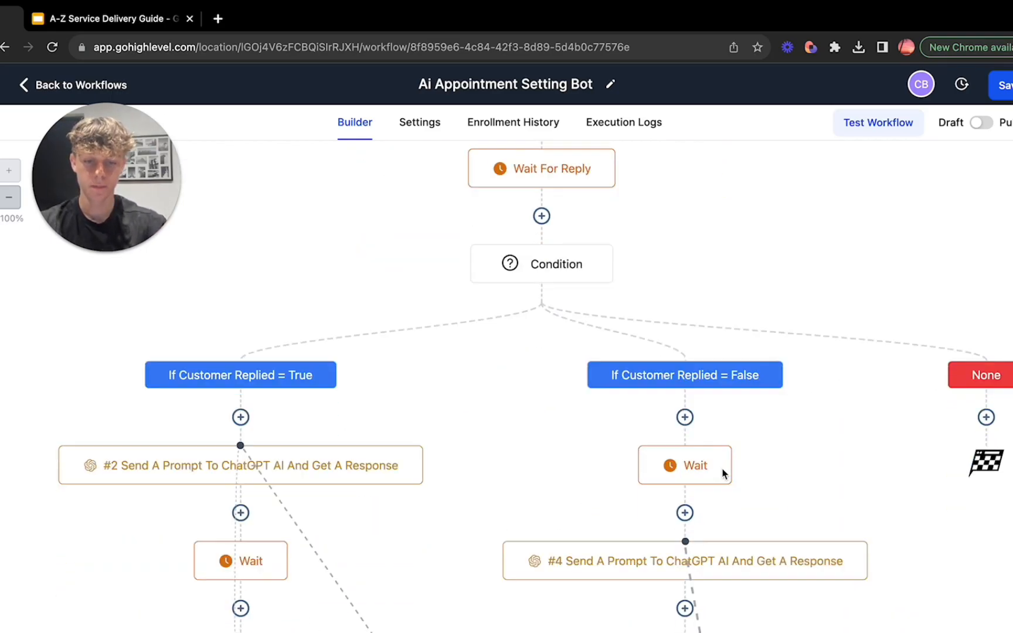
click(690, 428)
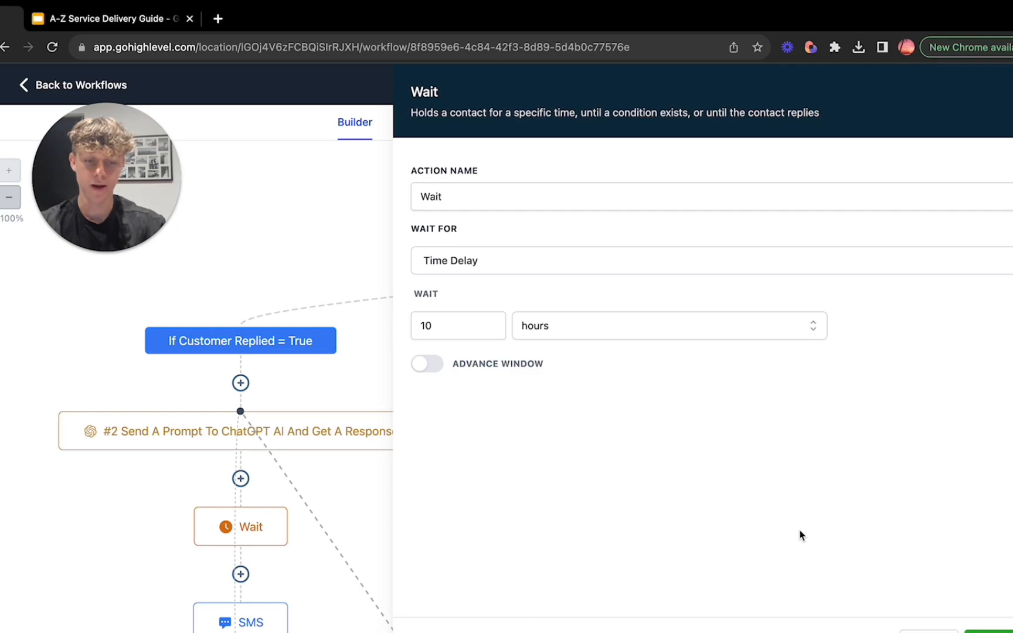
click(928, 632)
Step: Examine the #4 ChatGPT prompt, highlighting its opening appointment setter instructions, and close it unchanged
scroll(796, 516, down, 3)
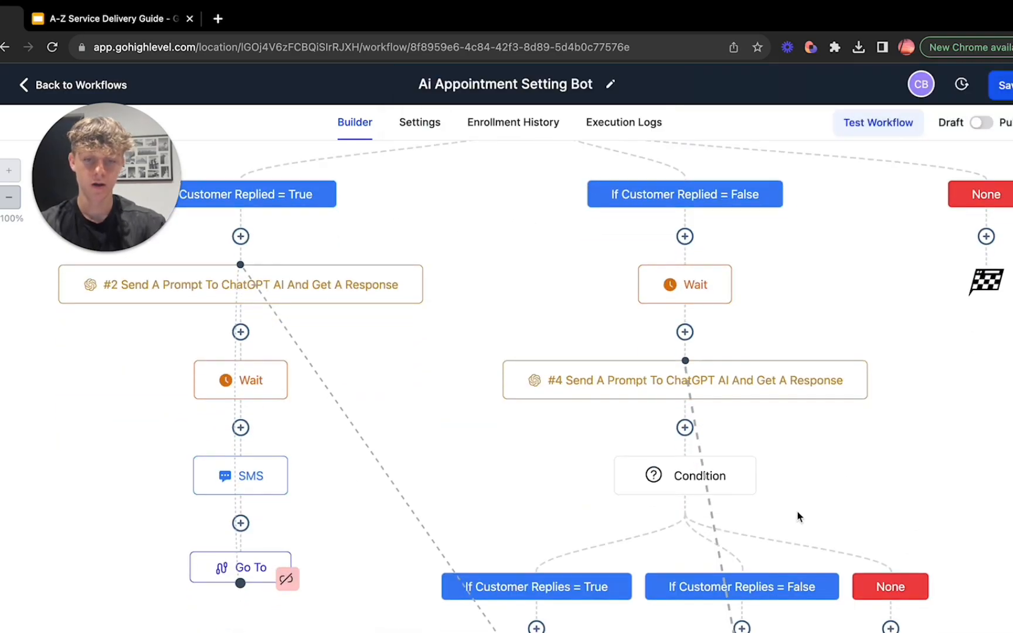
click(607, 380)
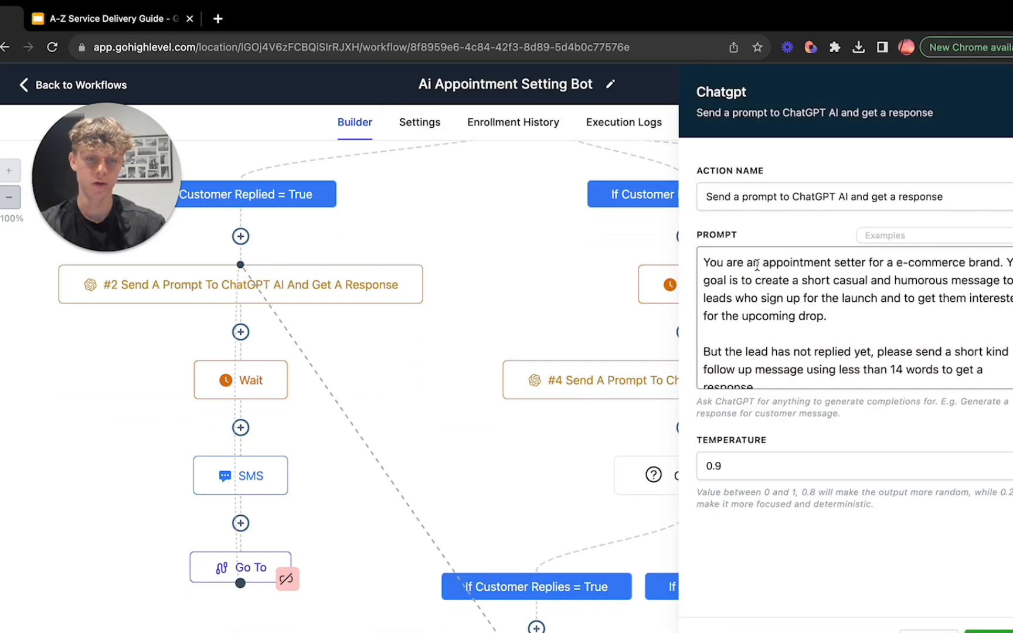
scroll(756, 265, down, 1)
scroll(757, 265, up, 1)
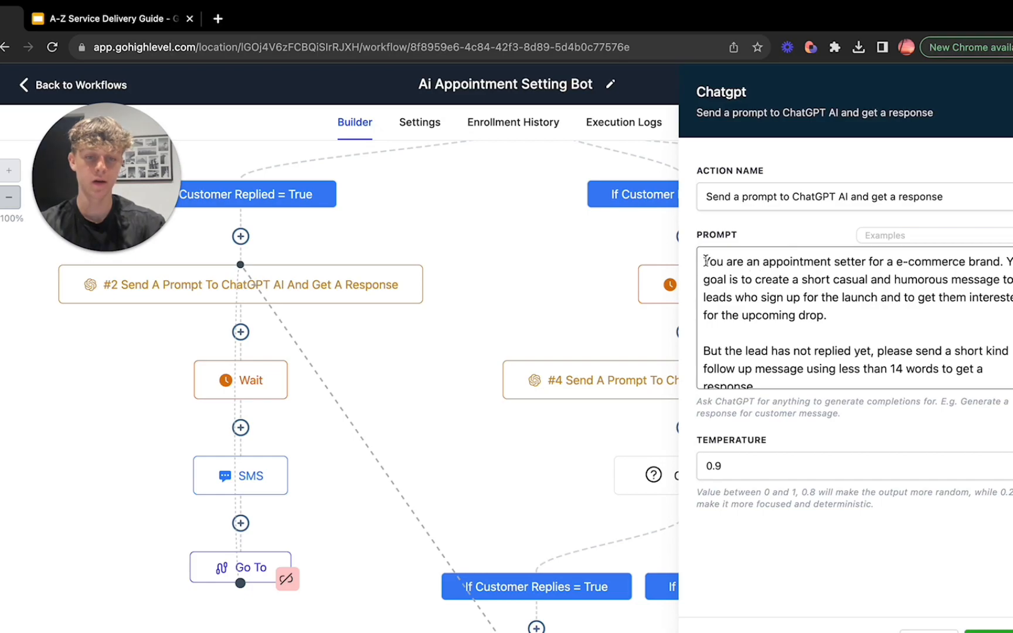
drag(709, 262, 836, 328)
click(837, 328)
click(923, 630)
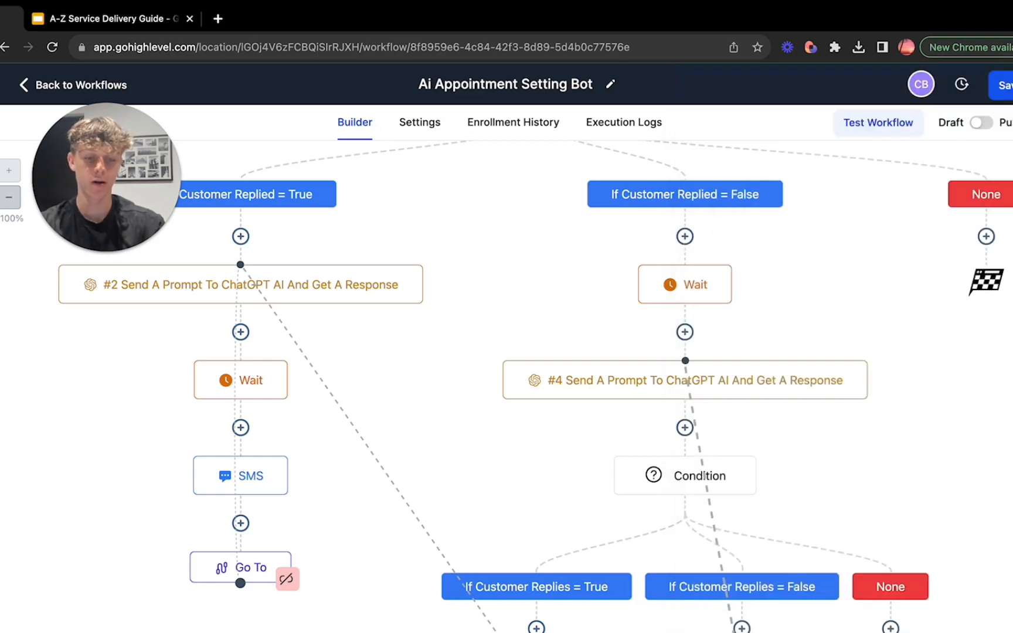
Step: Compare with the #1 ChatGPT prompt, highlighting its appointment setter introduction and first-name instruction, and close it unchanged
scroll(583, 459, up, 8)
click(502, 190)
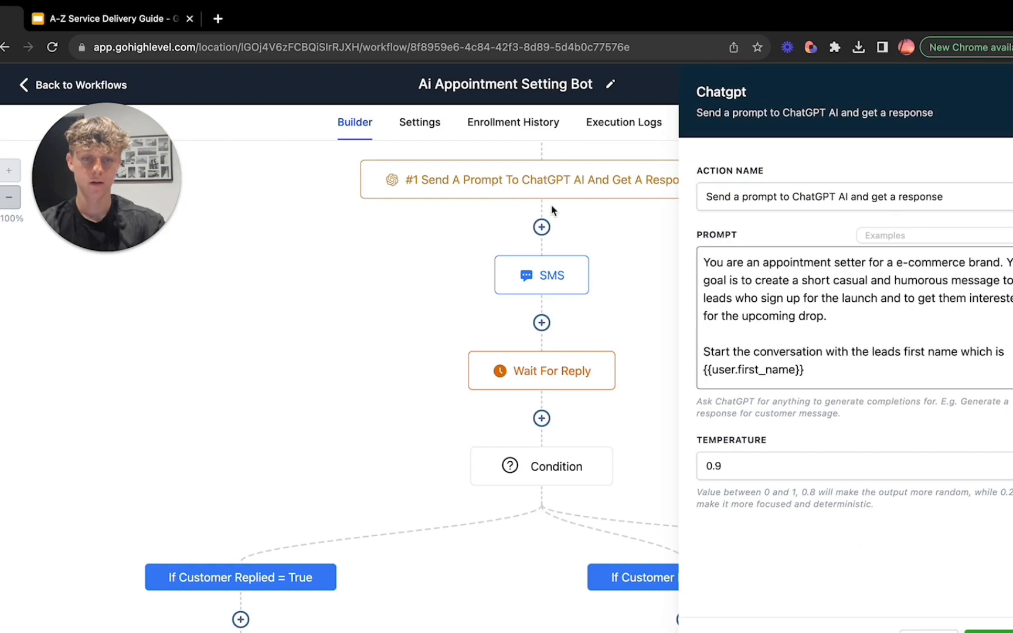
click(838, 321)
drag(798, 322, 705, 262)
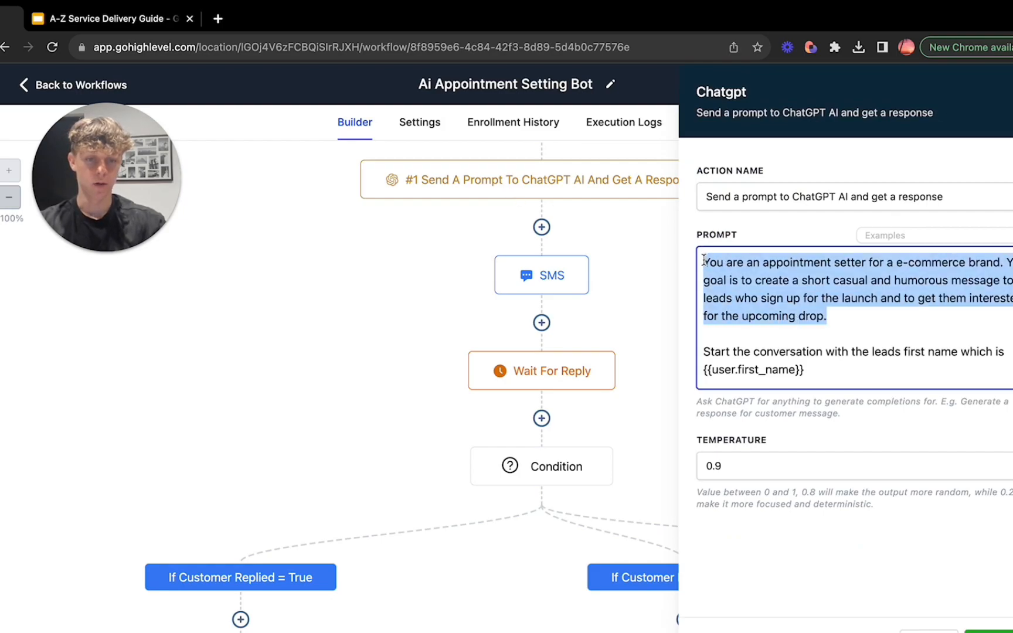
click(706, 263)
drag(710, 351, 805, 369)
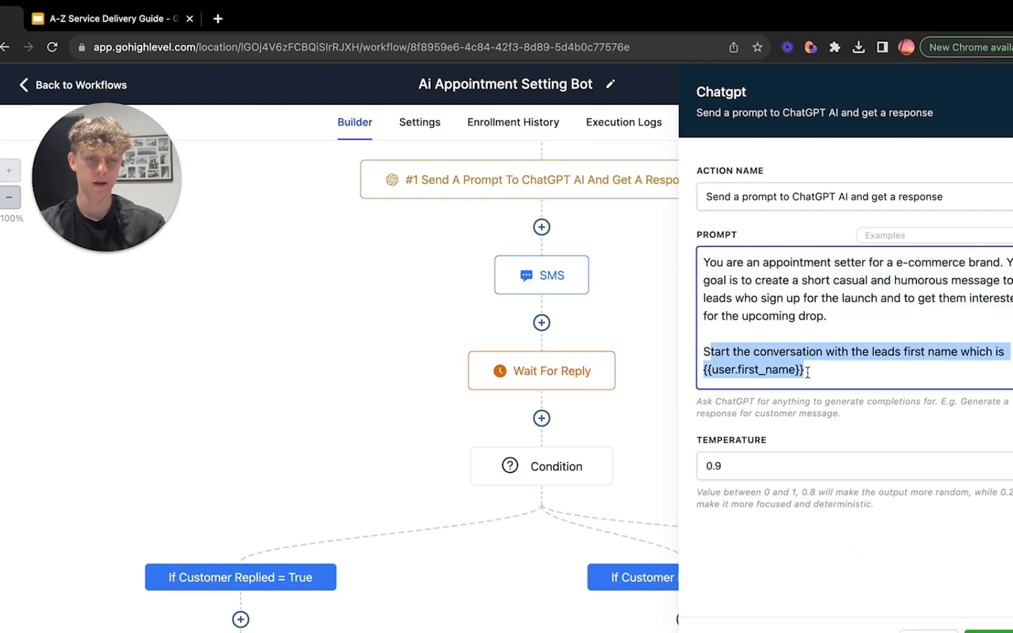
click(805, 370)
click(926, 629)
Step: Reopen the #4 ChatGPT prompt, review its follow-up instruction for leads without a reply and its temperature, and close it unchanged
scroll(714, 544, down, 5)
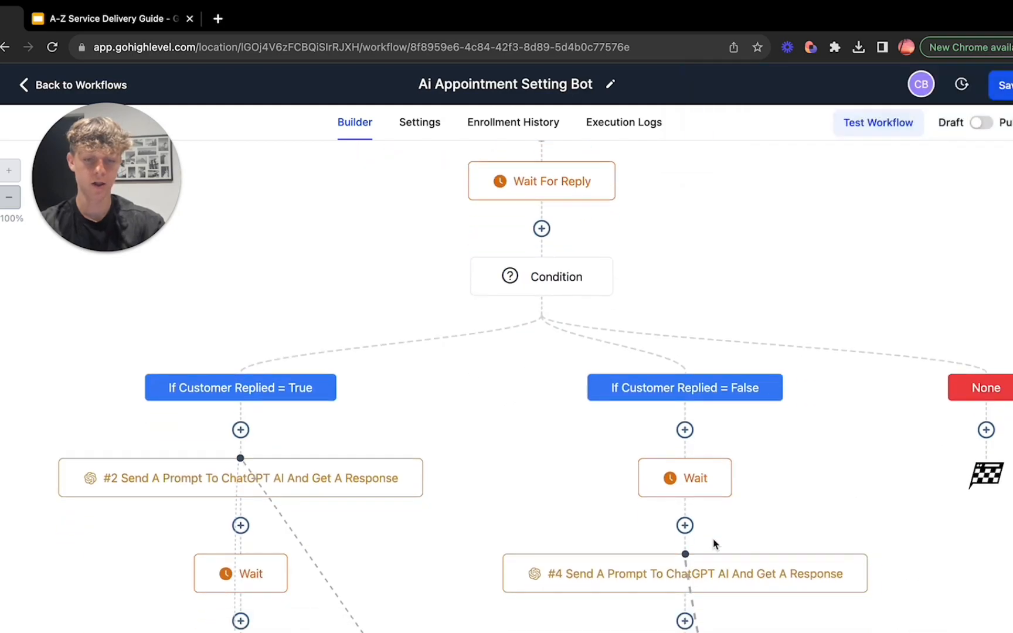
click(684, 524)
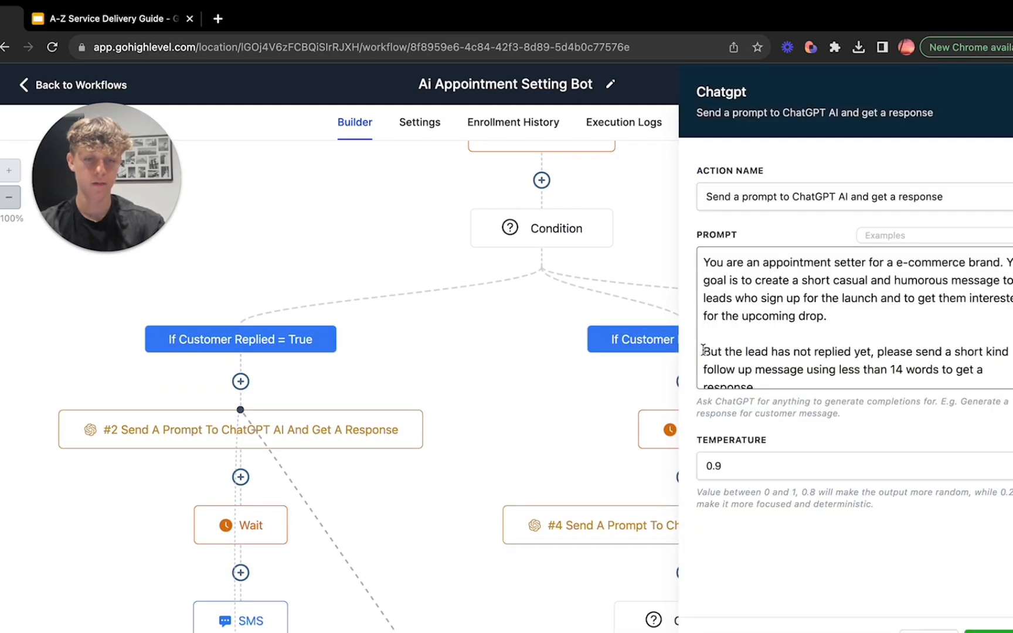
drag(703, 350, 982, 356)
click(852, 352)
click(982, 356)
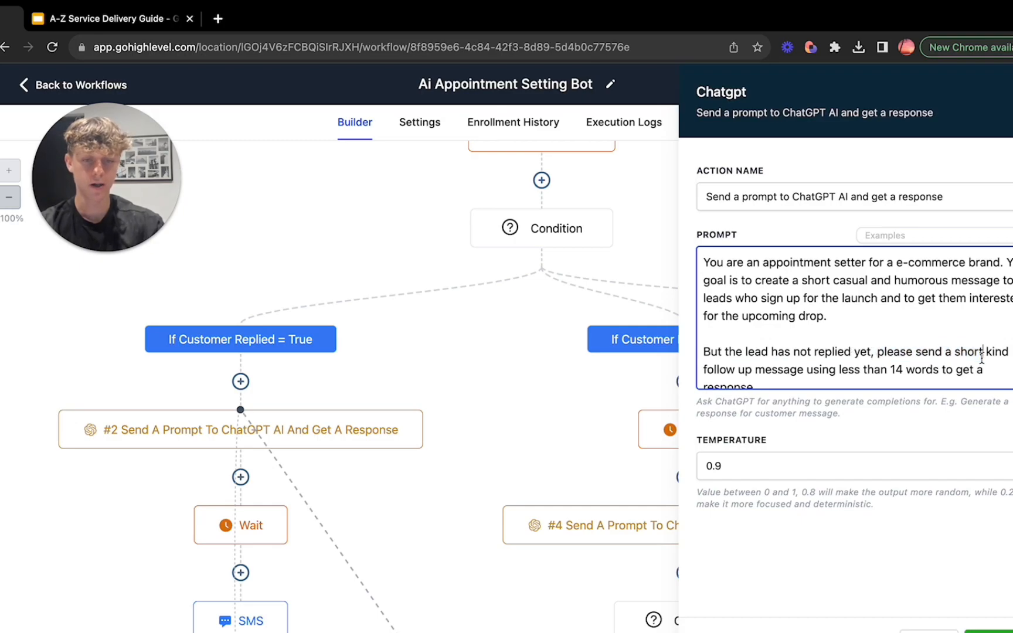
scroll(982, 352, down, 1)
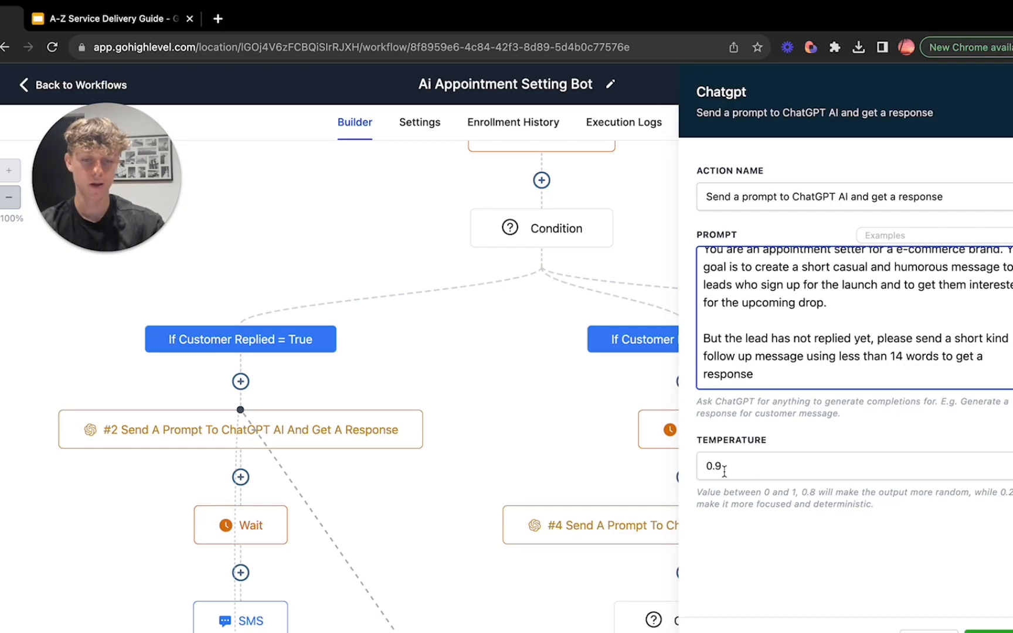
click(918, 630)
scroll(810, 556, down, 3)
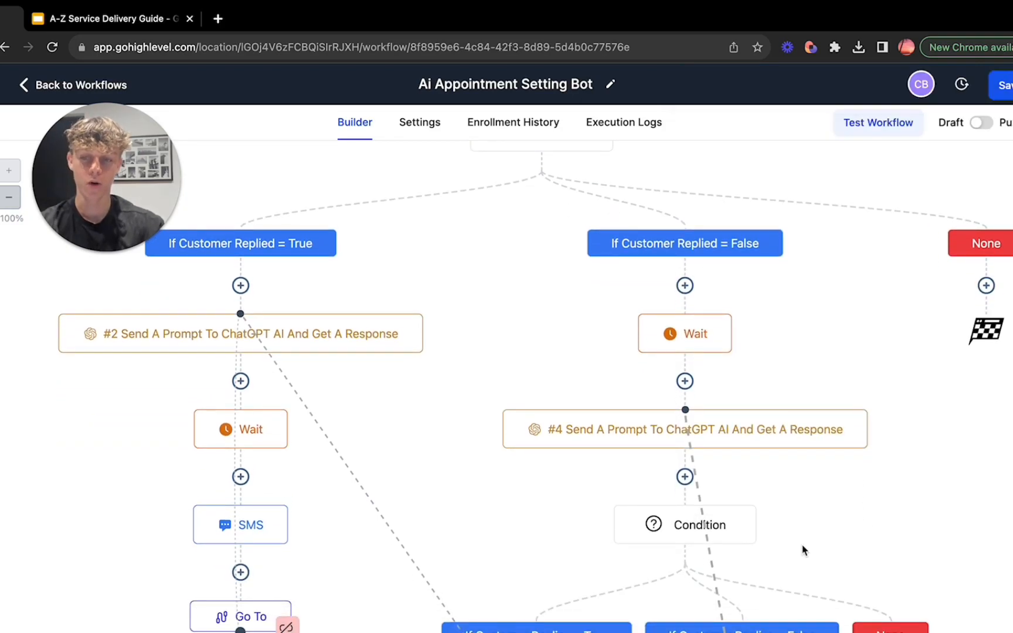
Step: Search the actions available directly below the #4 ChatGPT prompt for "if" and close the list without adding one
scroll(804, 550, down, 1)
mouse_move(748, 293)
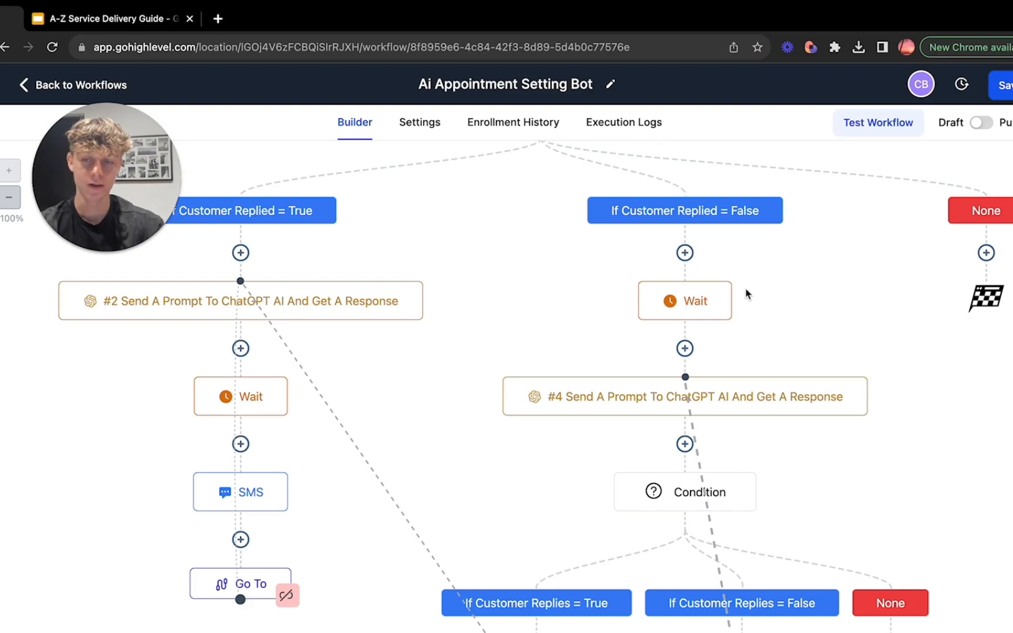
scroll(746, 293, down, 1)
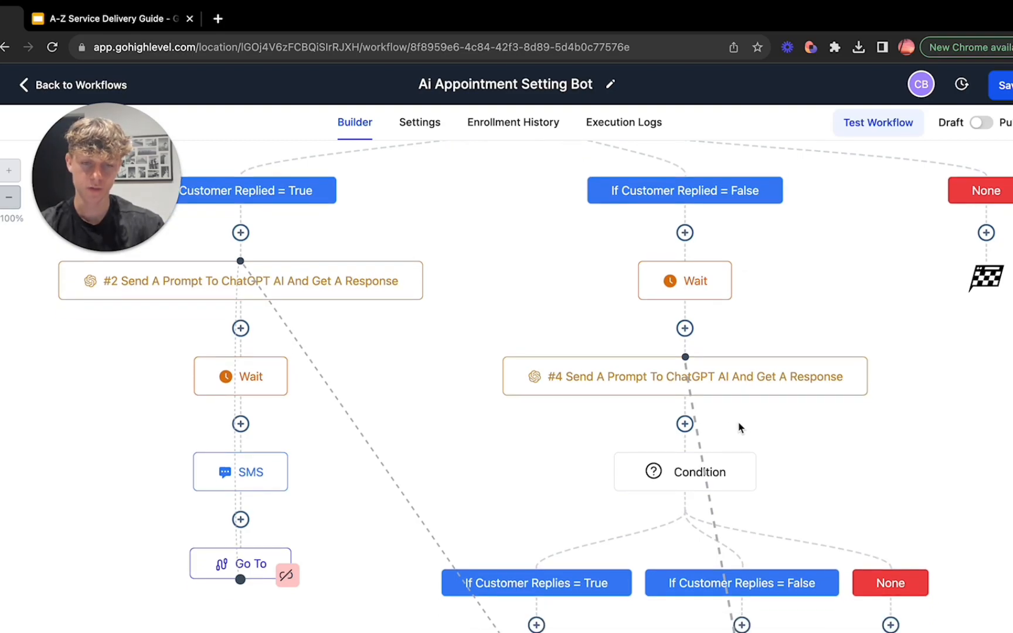
click(685, 425)
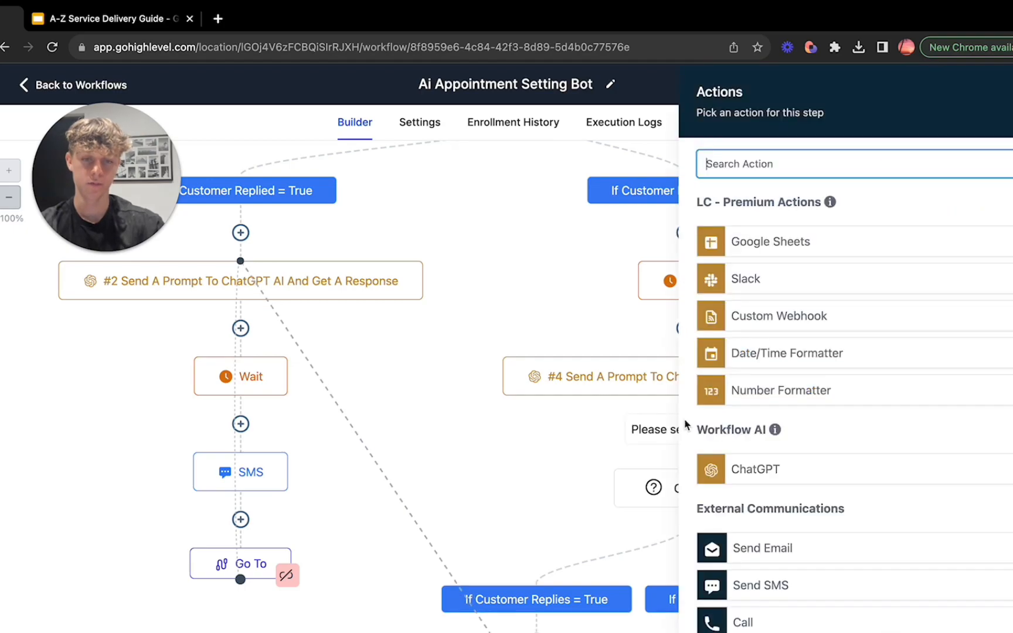
text(if)
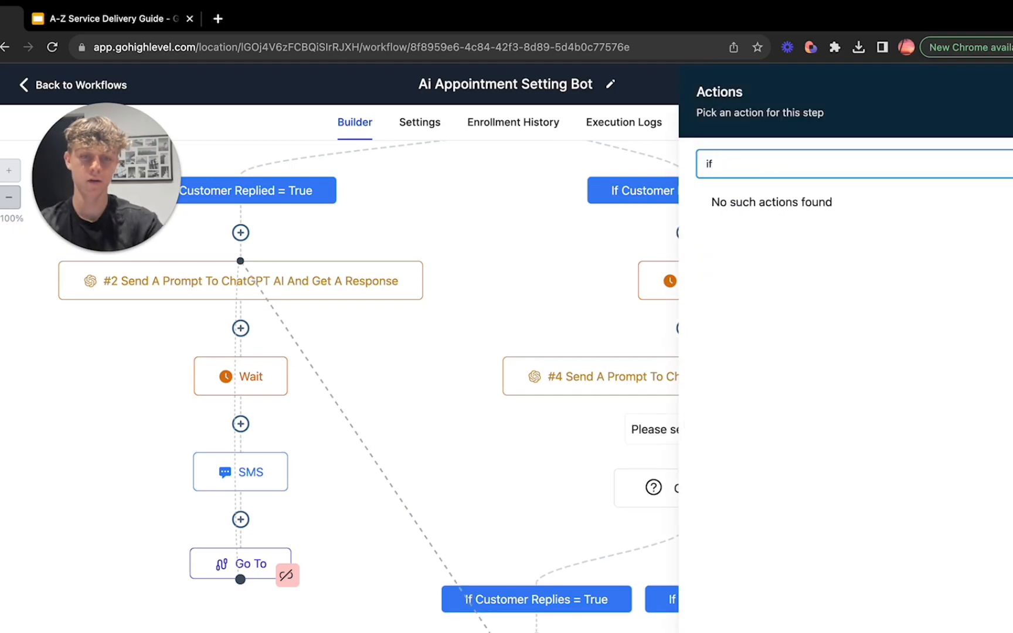
click(992, 89)
Step: Examine the True and False reply branches below the #4 ChatGPT prompt and trace where their Go To actions lead
scroll(819, 419, down, 2)
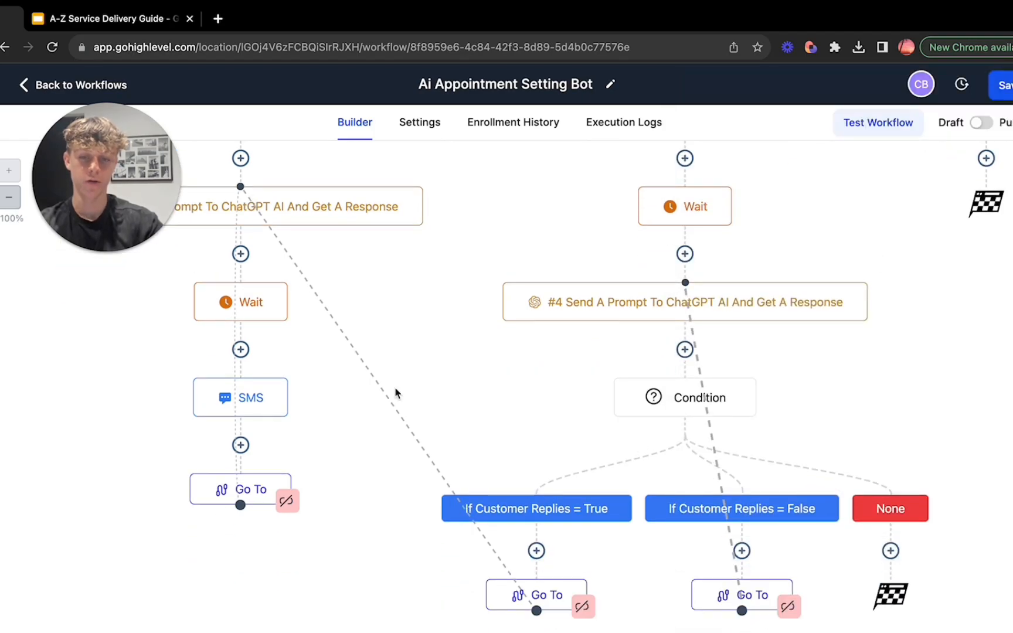
scroll(395, 387, up, 10)
scroll(396, 394, down, 2)
scroll(643, 536, down, 6)
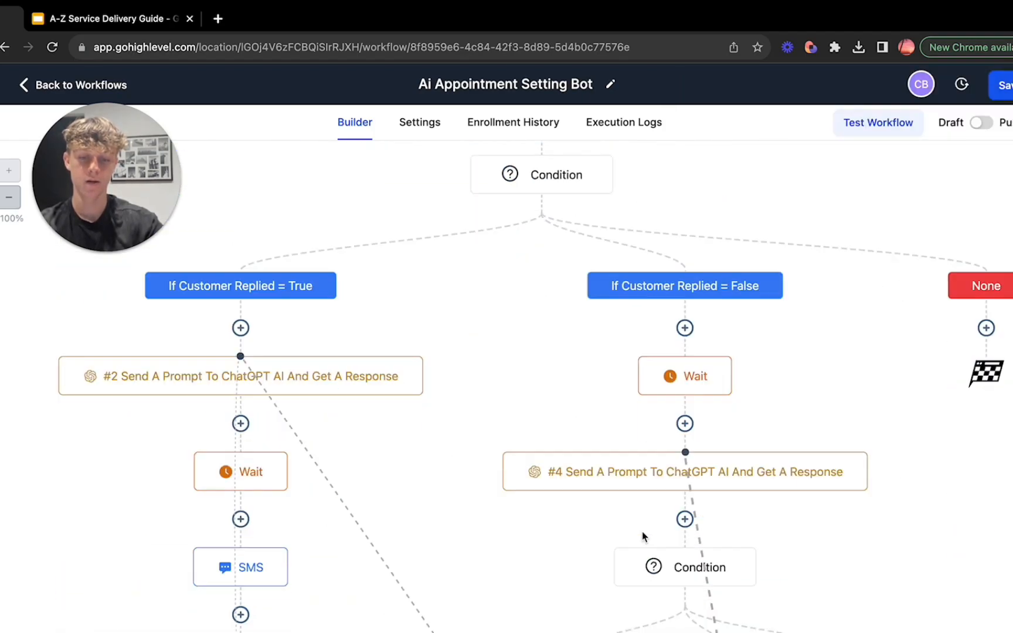
scroll(644, 537, down, 5)
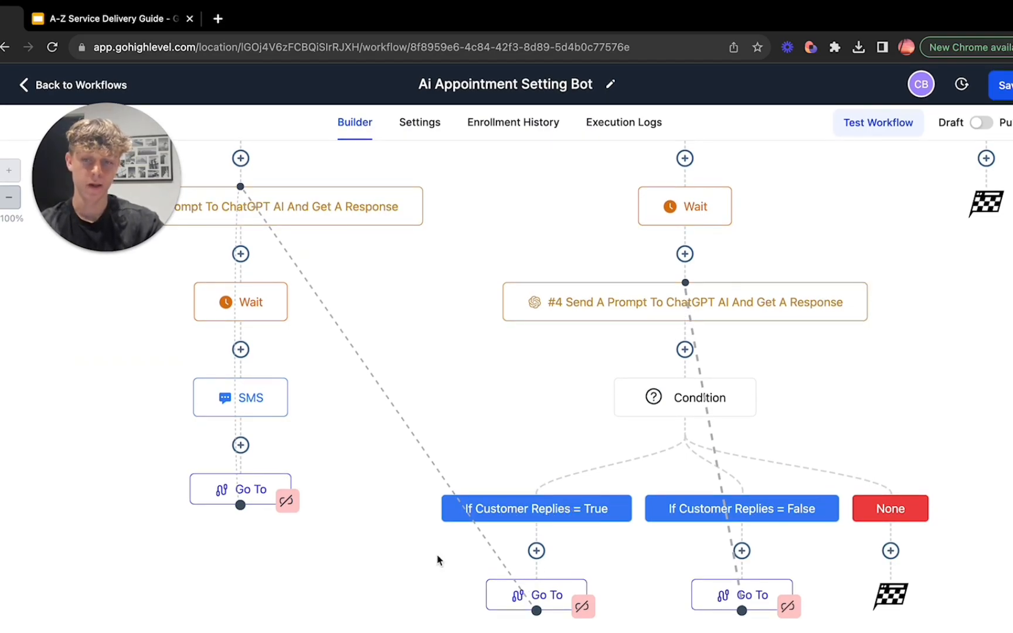
scroll(319, 387, up, 4)
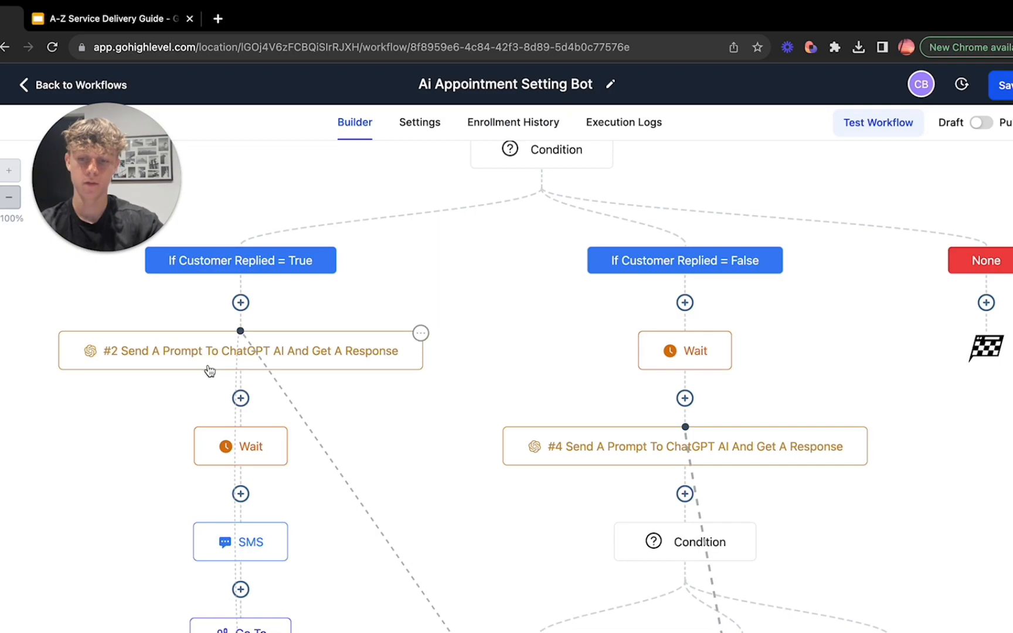
scroll(221, 510, down, 2)
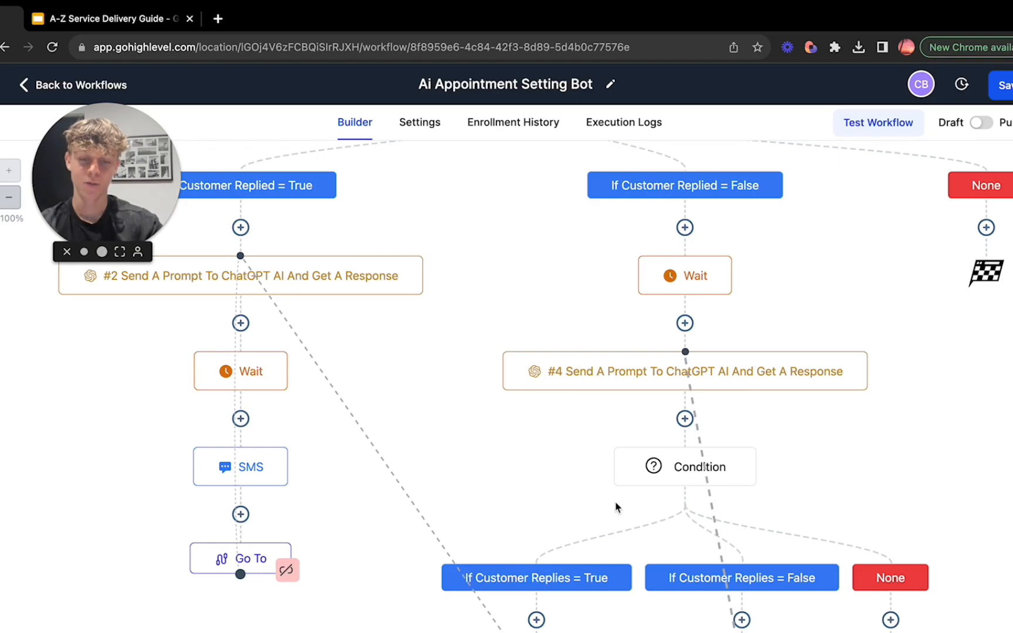
scroll(620, 508, down, 2)
scroll(753, 381, up, 3)
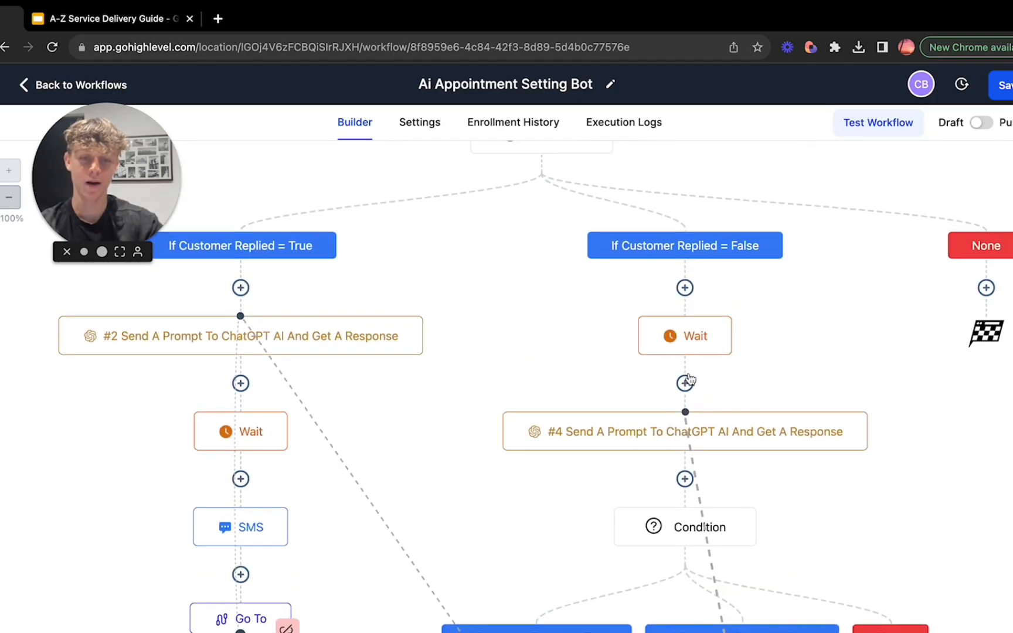
scroll(709, 458, down, 3)
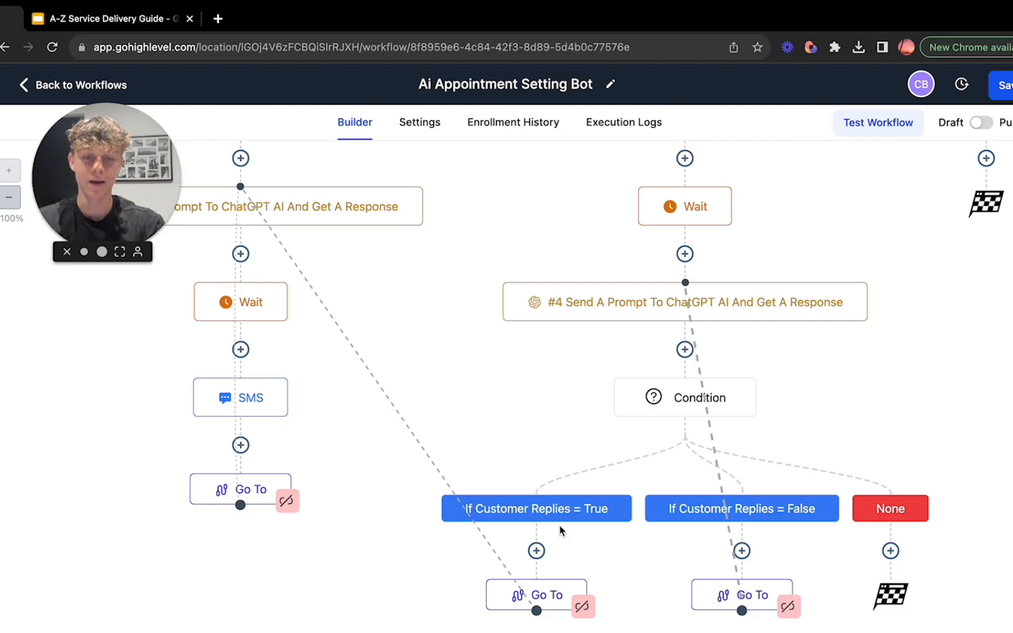
scroll(560, 530, up, 3)
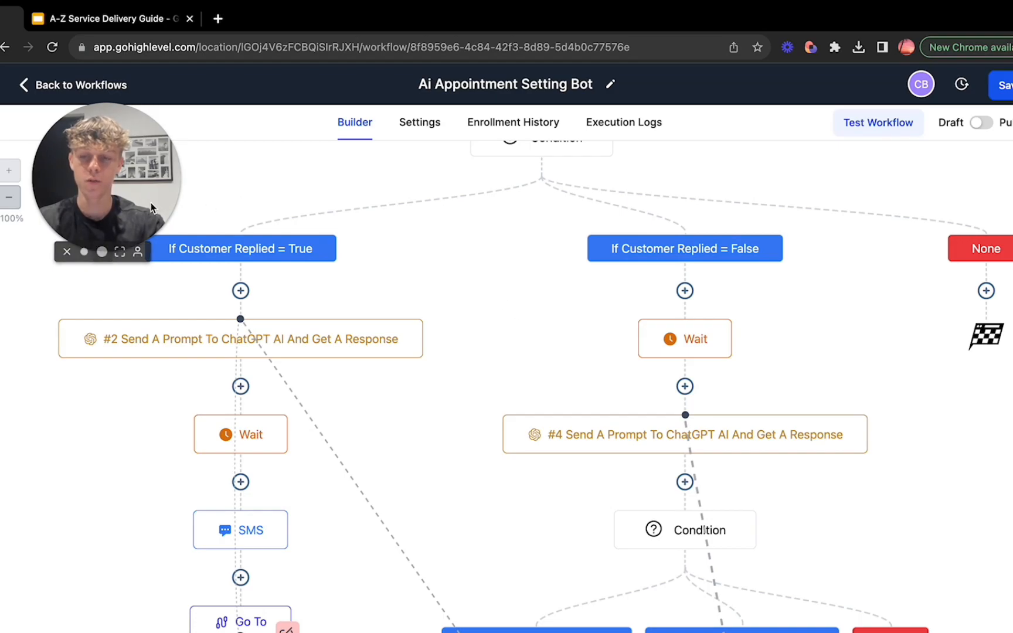
Step: Review the whole appointment bot flow from the workflow trigger through Wait For Reply to the nested reply condition
scroll(493, 351, up, 4)
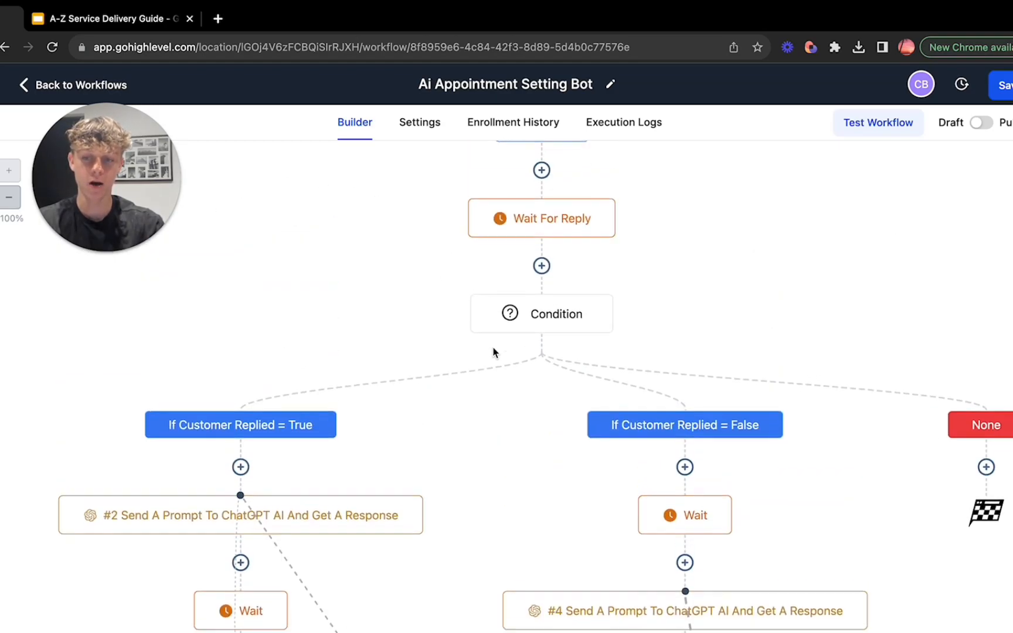
scroll(493, 350, up, 4)
scroll(493, 351, up, 1)
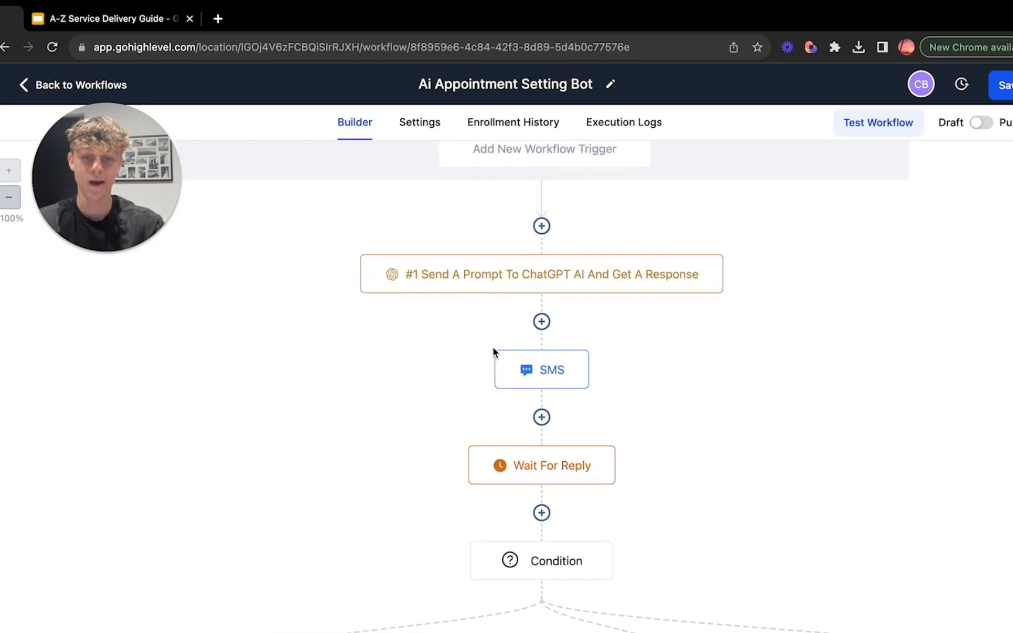
scroll(493, 351, up, 1)
scroll(493, 352, down, 1)
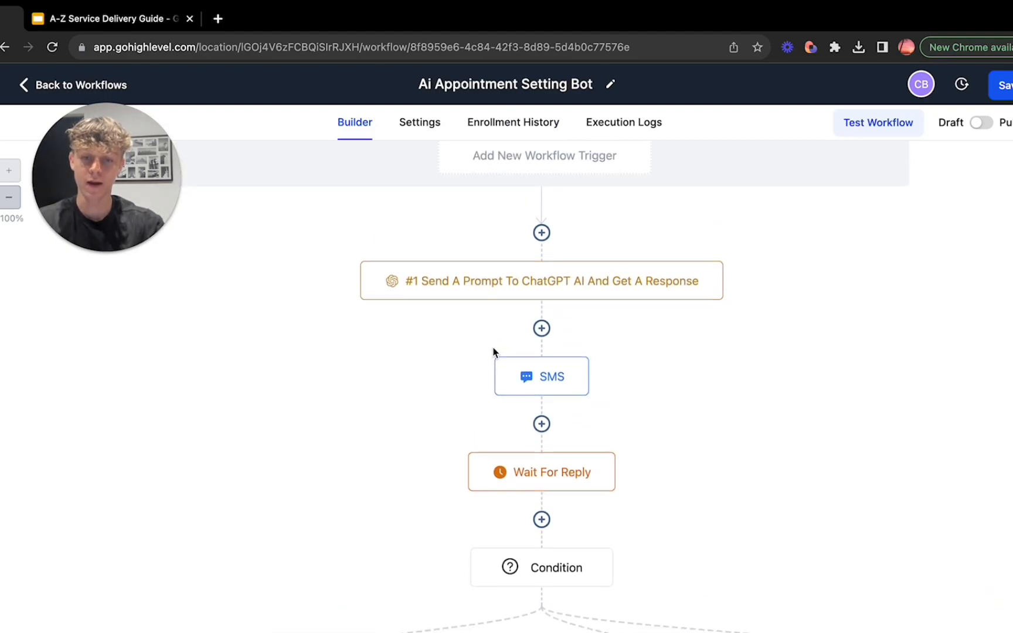
scroll(493, 352, down, 3)
scroll(493, 349, down, 1)
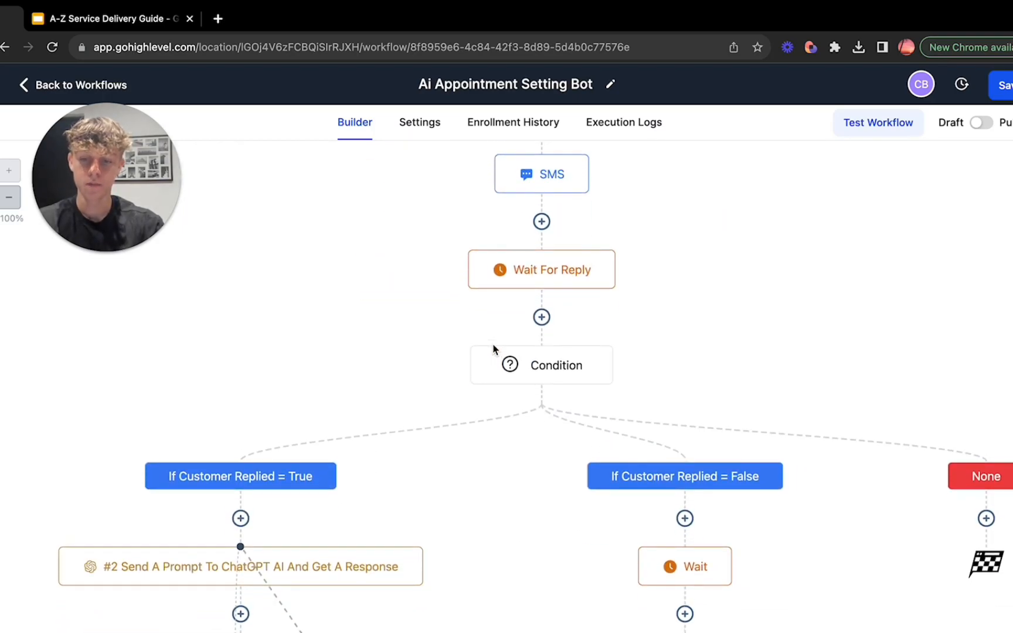
scroll(493, 350, down, 6)
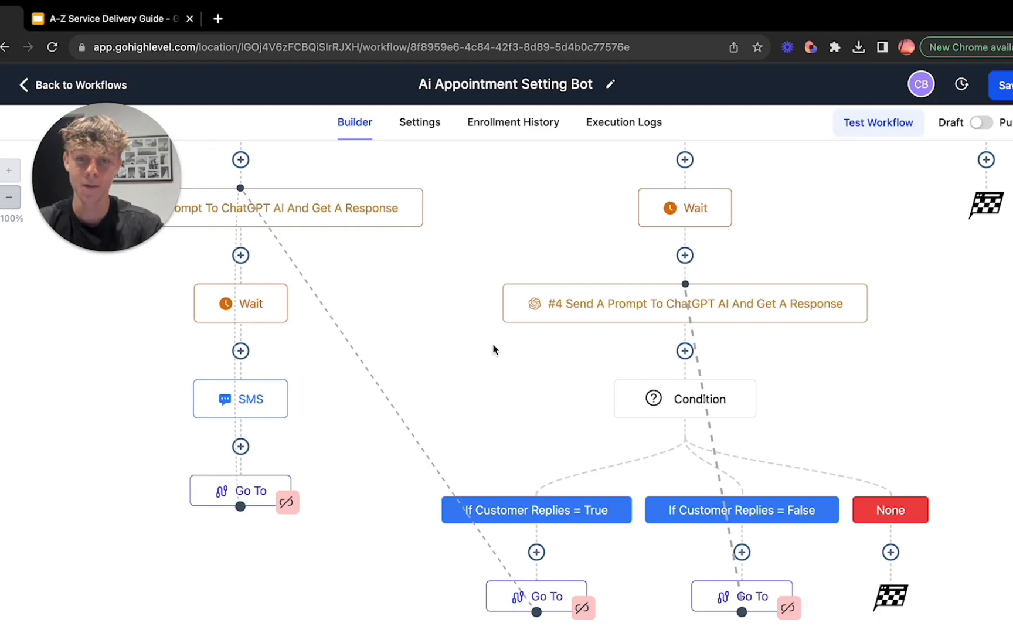
Step: Leave the Ai Appointment Setting Bot workflow and discard its unsaved changes
drag(143, 178, 133, 364)
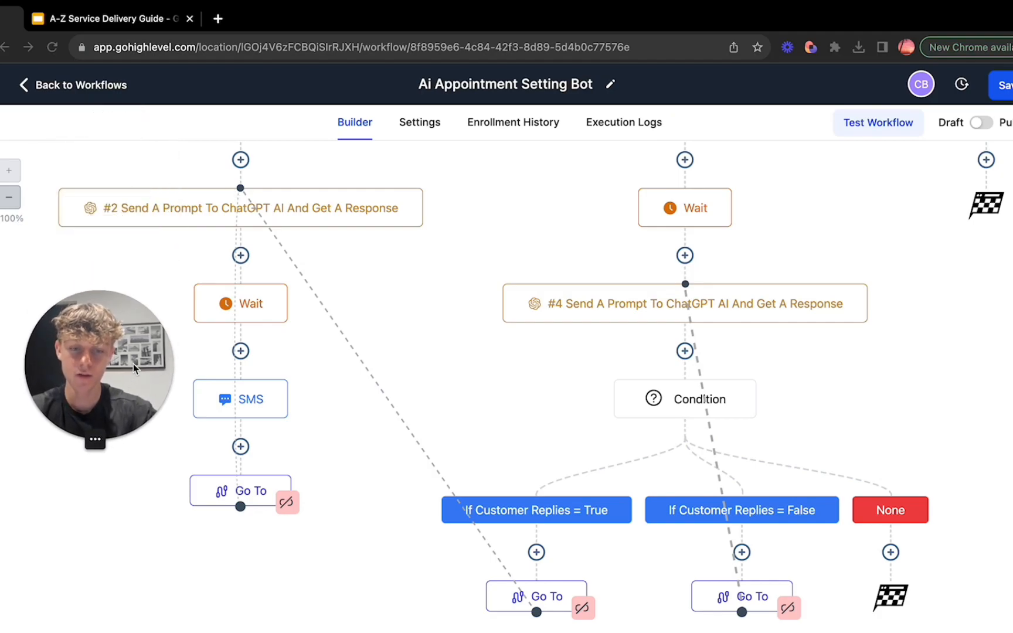
scroll(484, 428, up, 10)
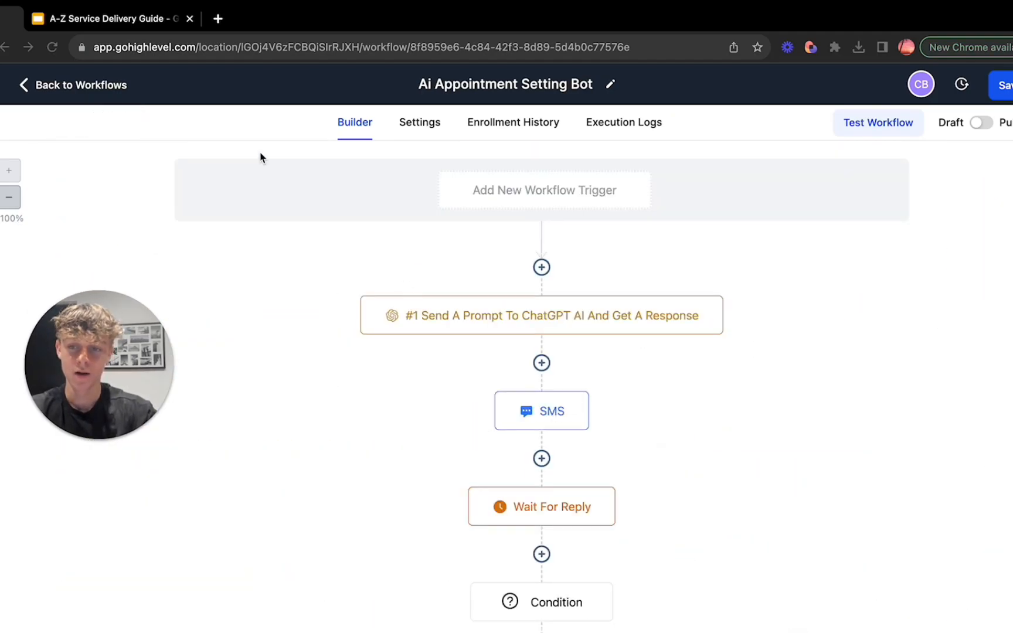
click(29, 87)
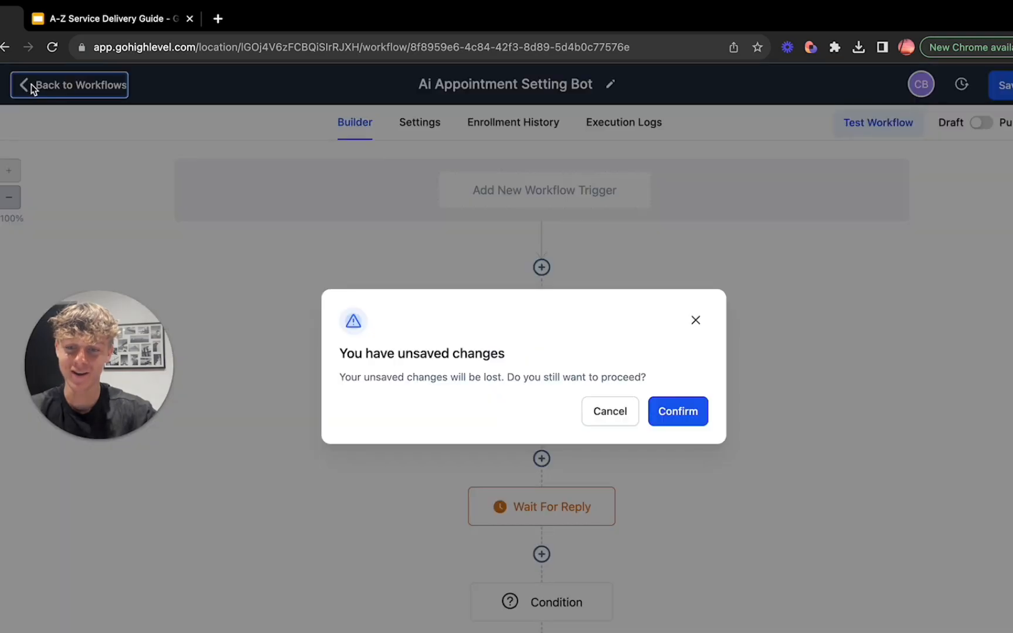
click(672, 412)
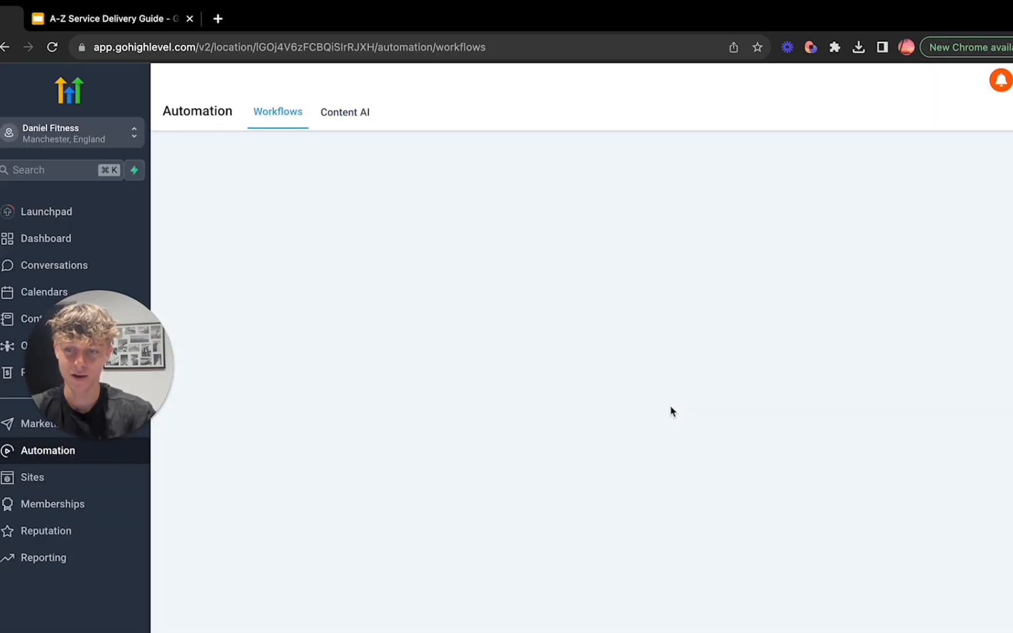
drag(76, 368, 904, 332)
scroll(626, 426, up, 2)
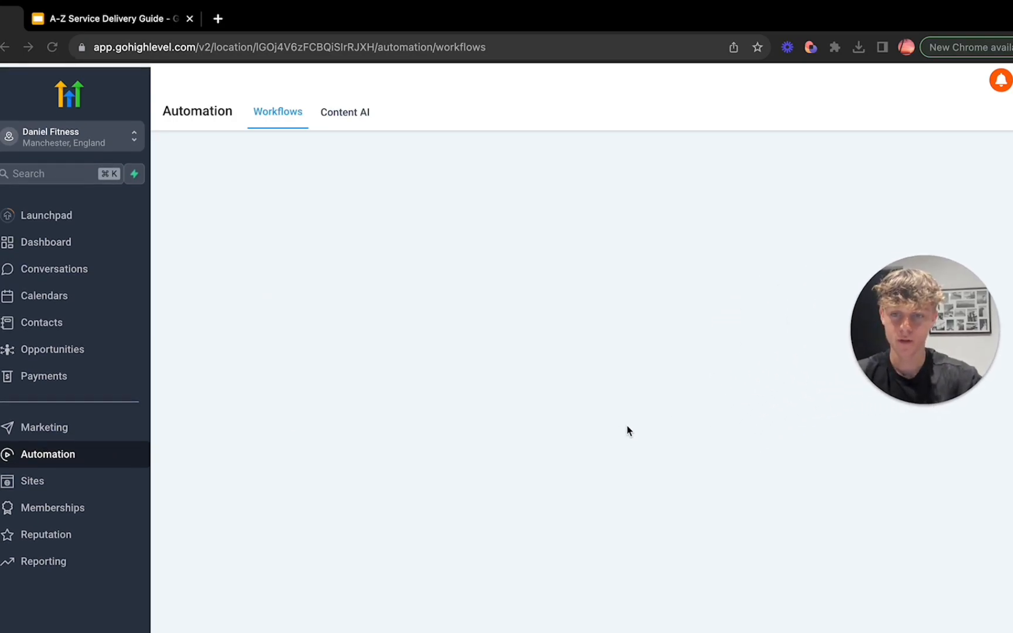
Step: Load the automation workflow list and open the DR Campaign workflow
click(53, 455)
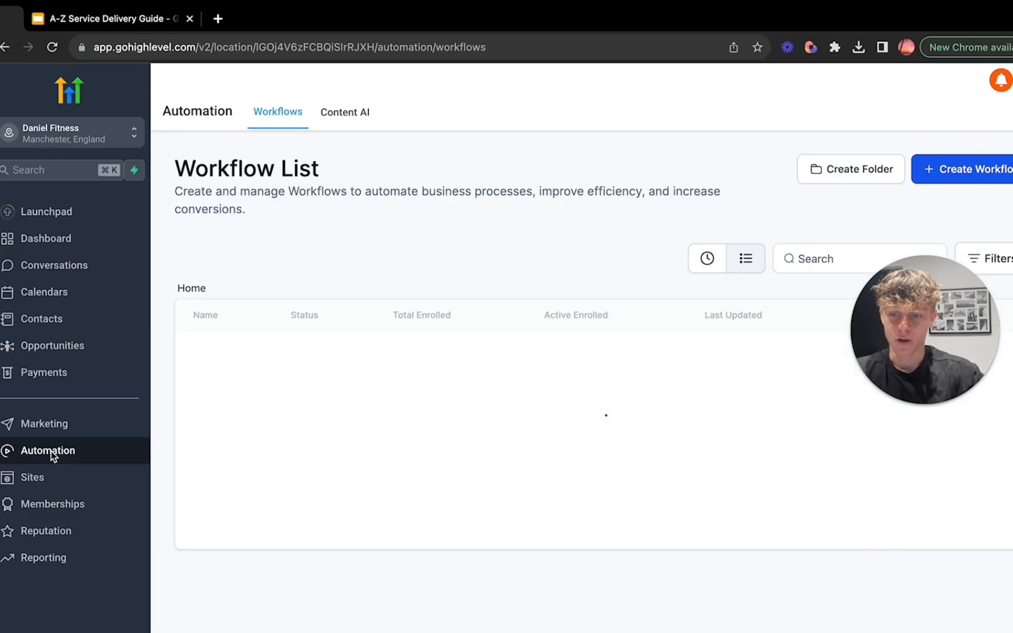
scroll(290, 518, down, 1)
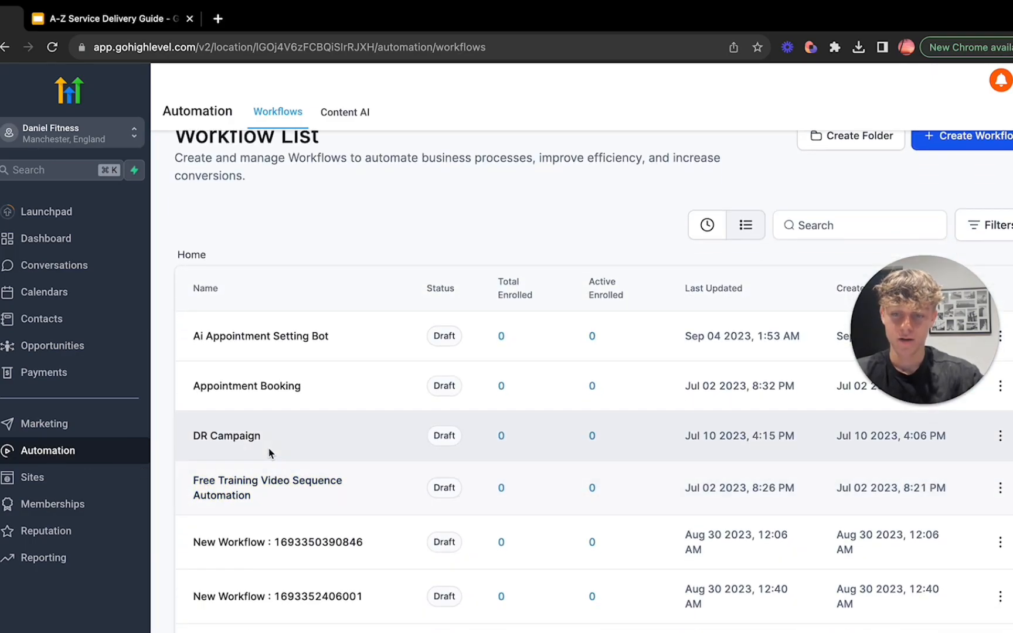
click(228, 436)
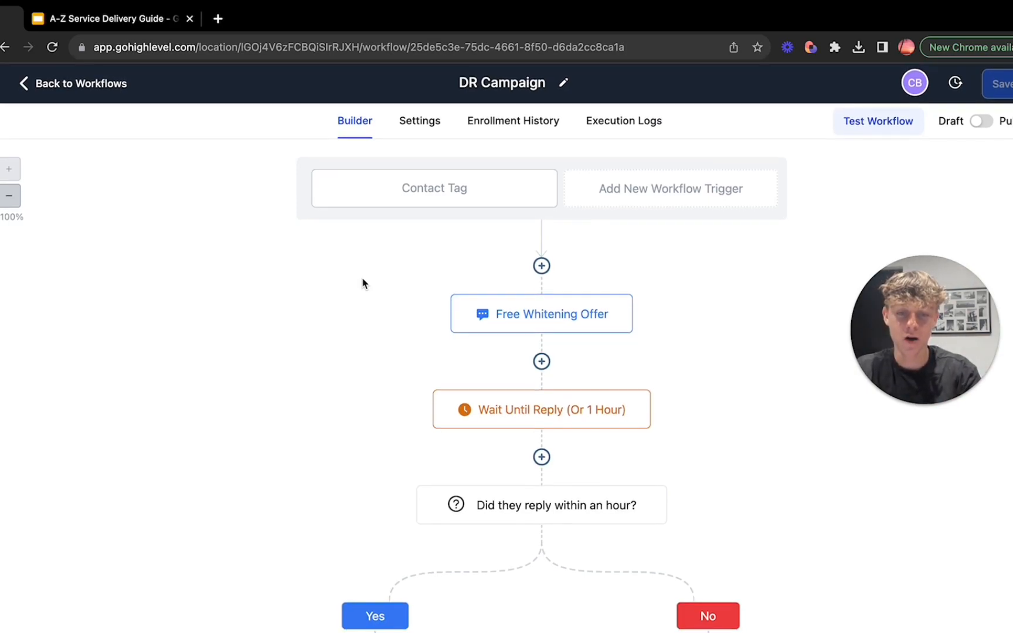
Step: Open the Free Whitening Offer SMS action in the DR Campaign workflow and review its message
scroll(406, 334, down, 1)
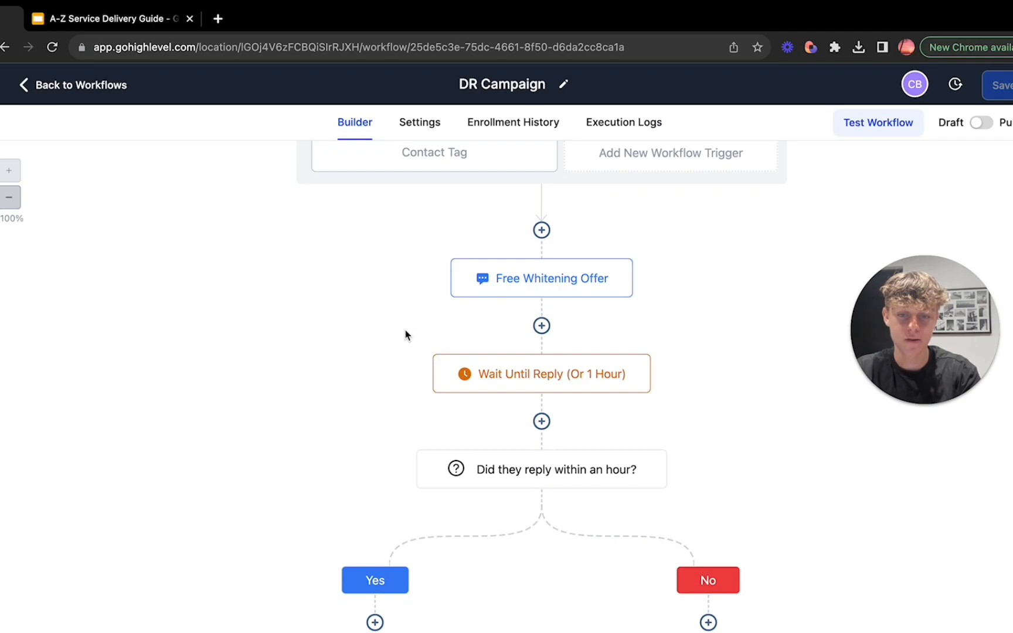
click(506, 286)
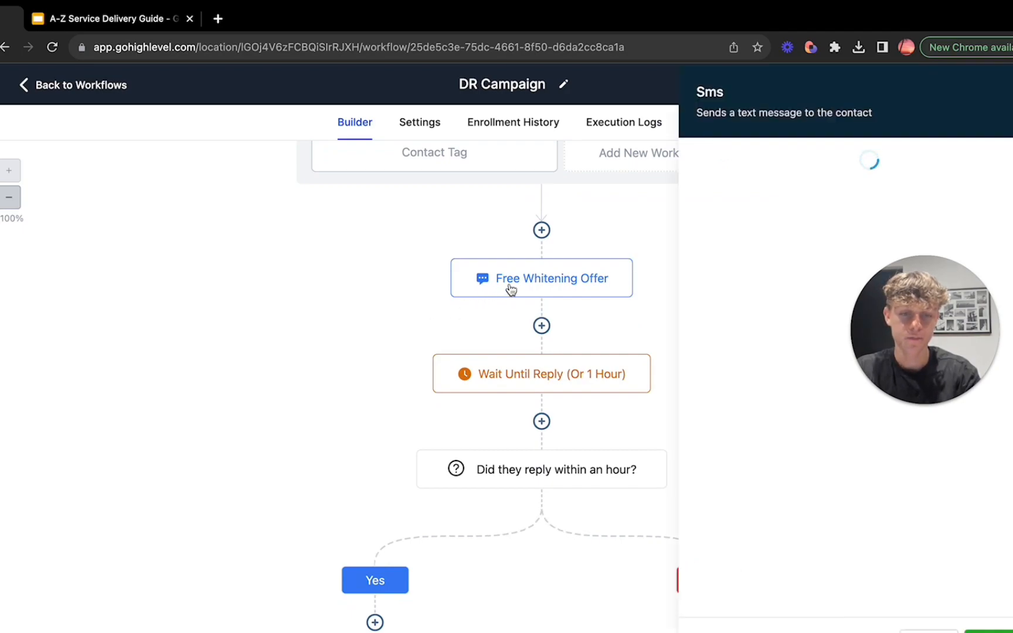
drag(919, 331, 169, 355)
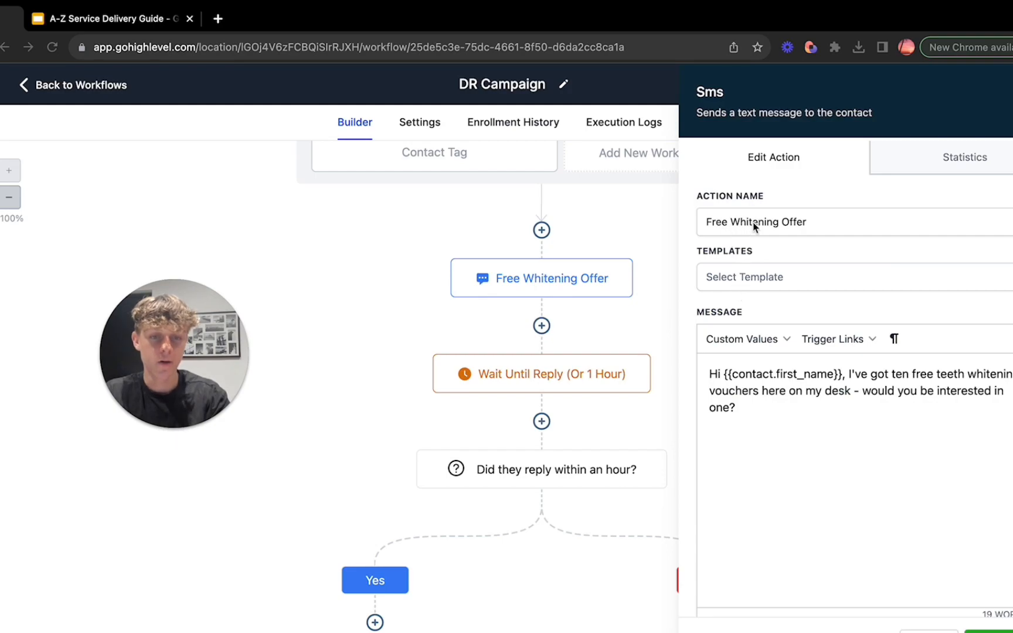
scroll(822, 253, down, 1)
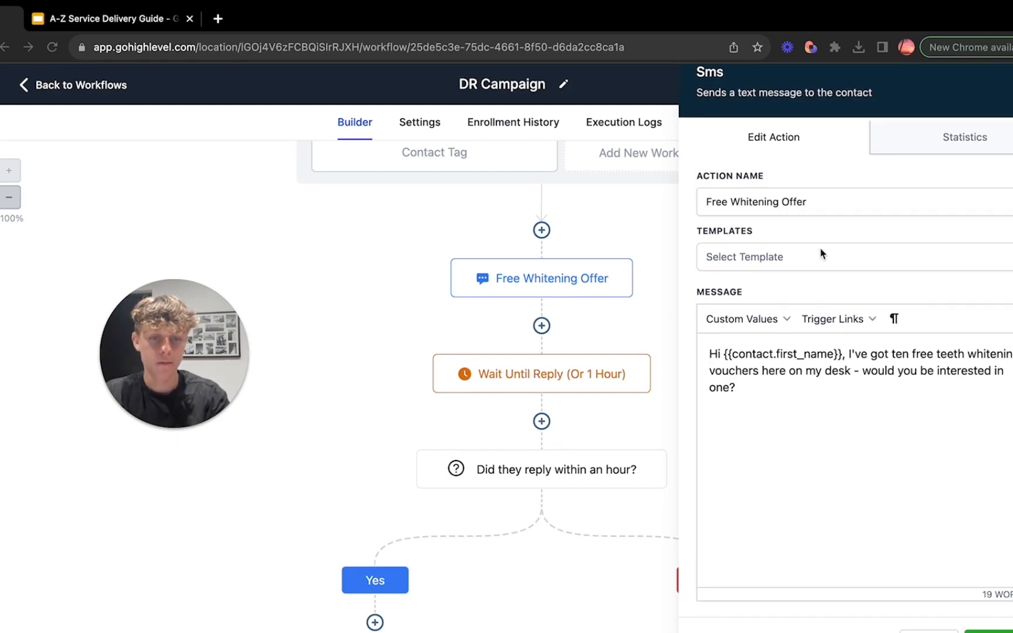
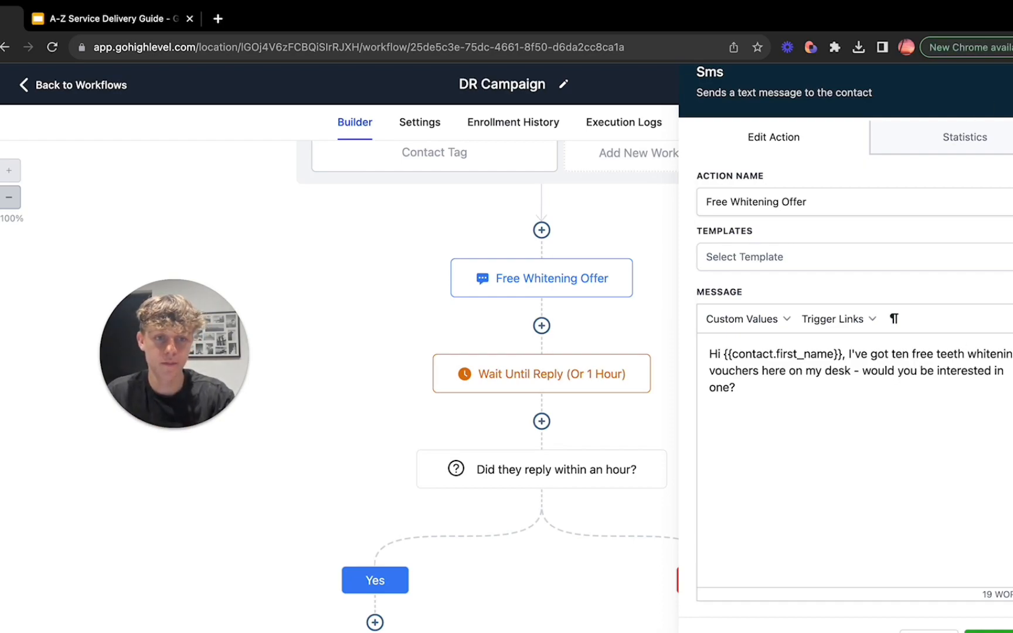
Step: Close the Free Whitening Offer message and review the settings of the Wait Until Reply (Or 1 Hour) action
click(929, 632)
click(538, 375)
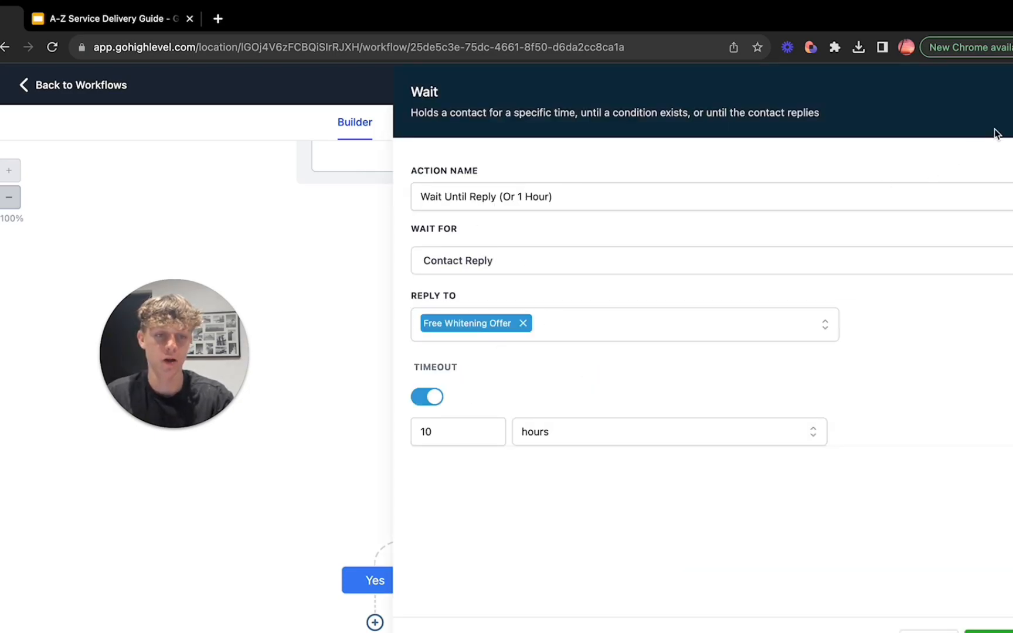
click(1006, 88)
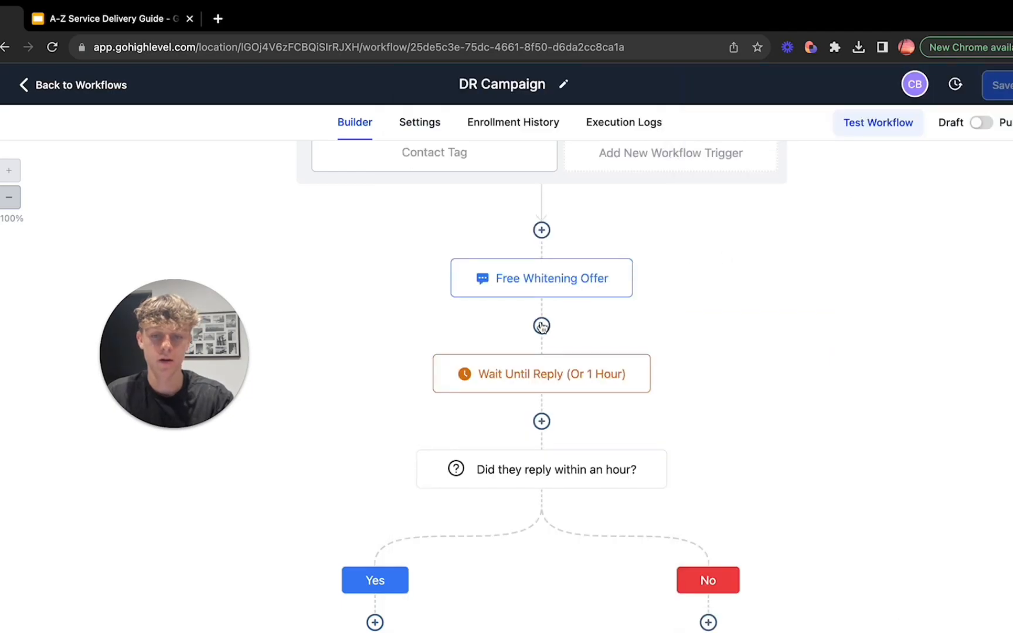
click(541, 325)
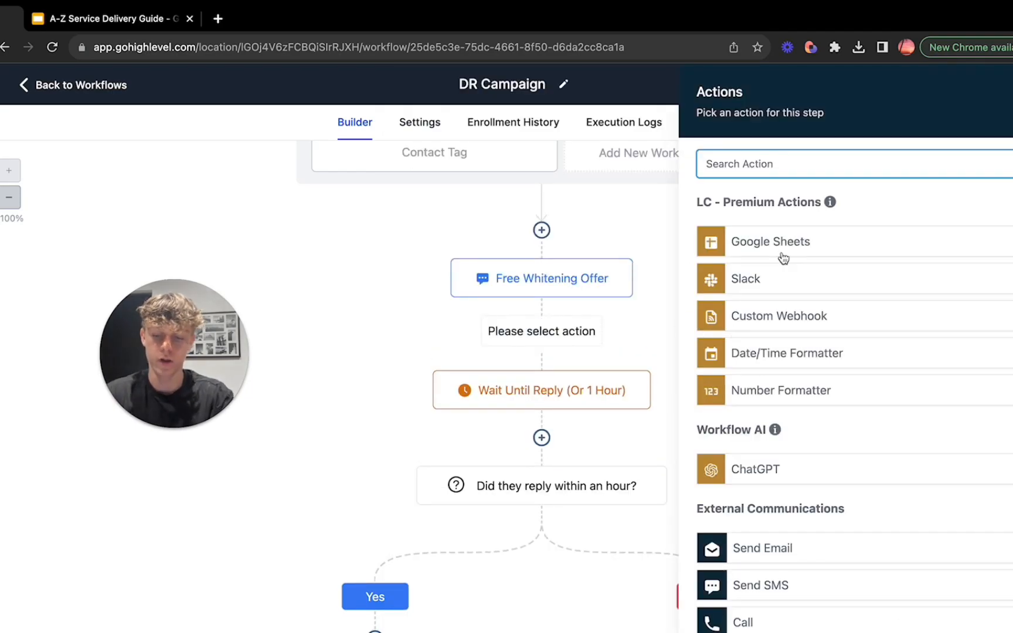
text(wait)
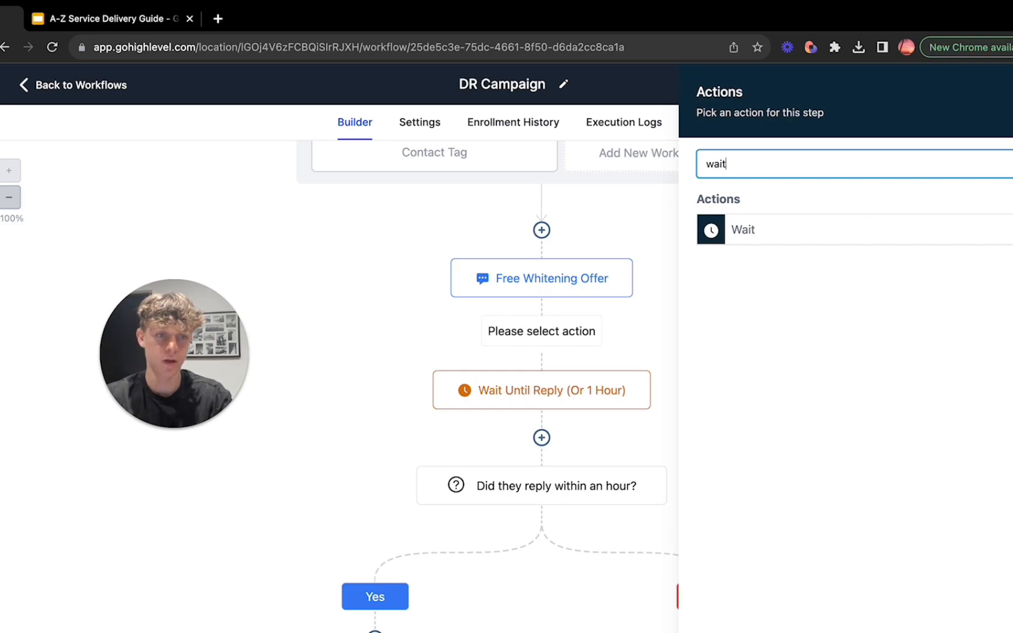
key(Escape)
Step: Set the timeout of the Wait Until Reply (Or 1 Hour) action to 48 hours and save the action
click(539, 380)
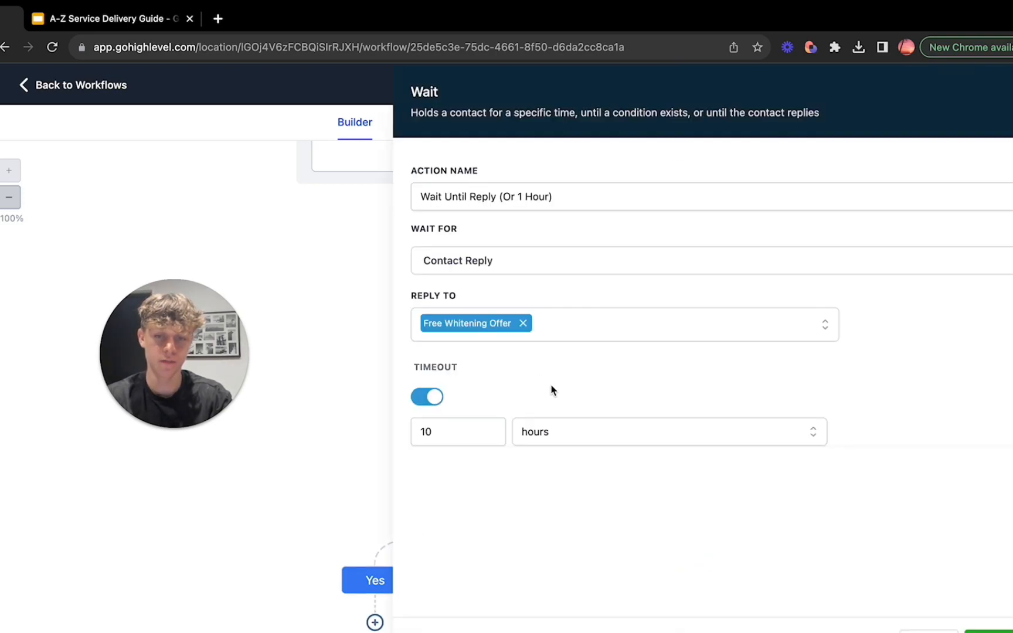
click(476, 431)
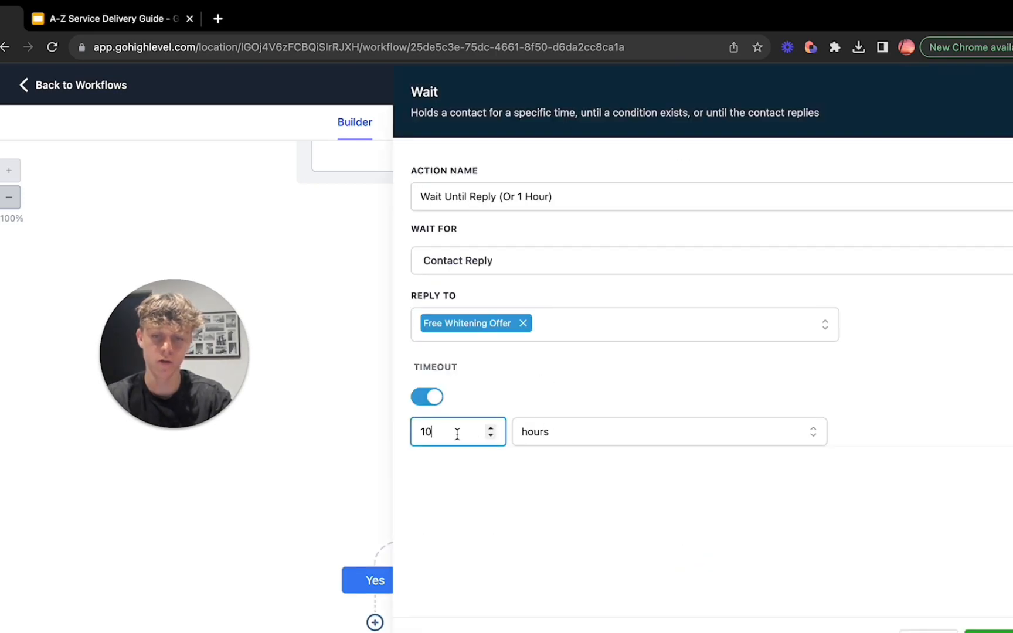
click(531, 438)
click(450, 440)
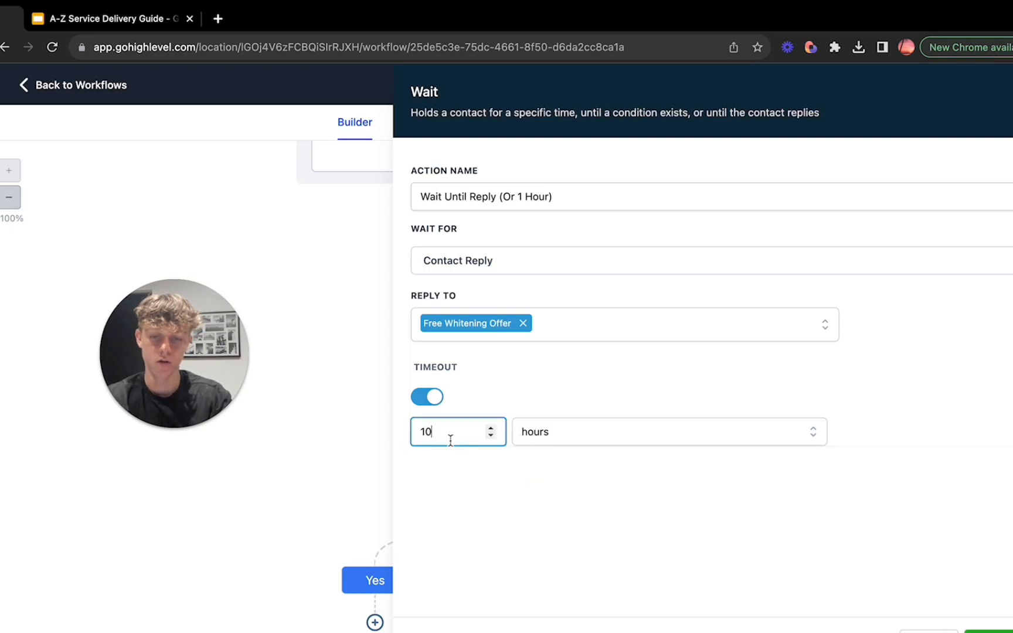
key(BackSpace)
key(BackSpace)
text(48)
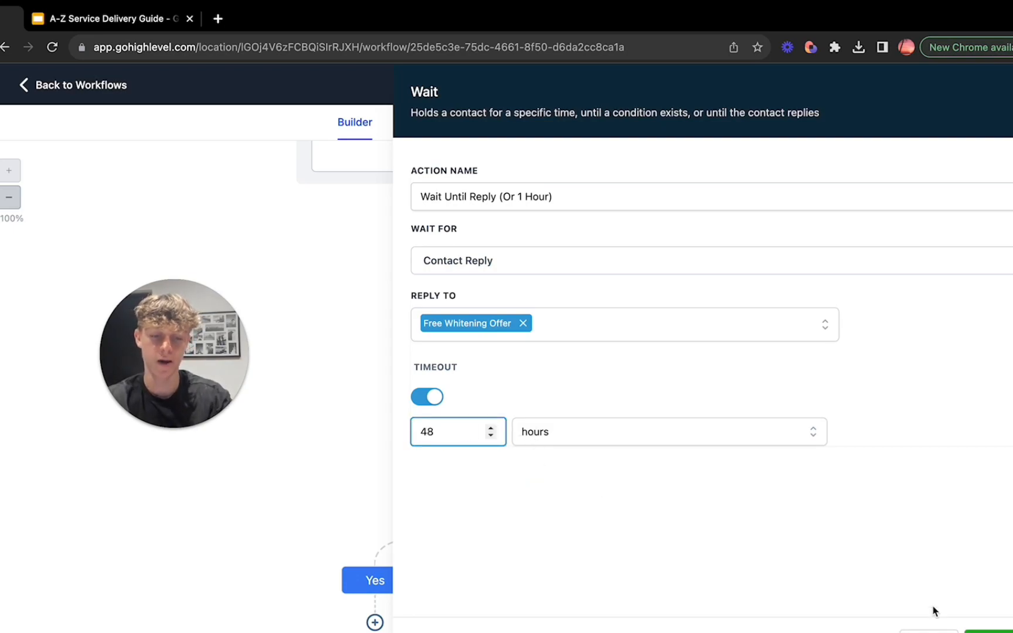
click(974, 630)
Step: Open the "Did they reply within an hour?" condition, review its branch settings and close it
scroll(615, 579, down, 1)
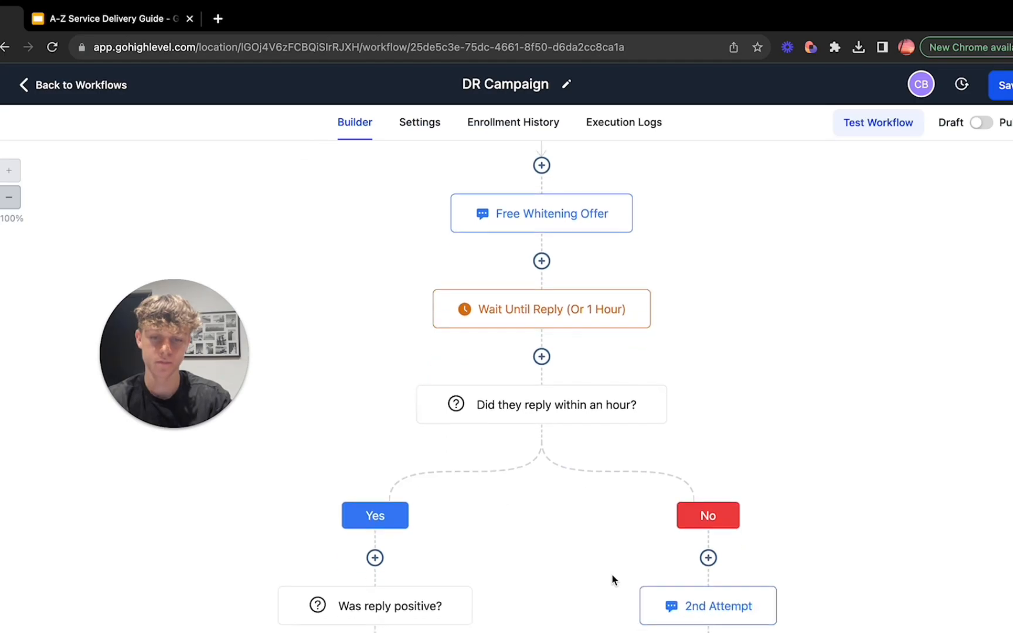
scroll(529, 389, down, 1)
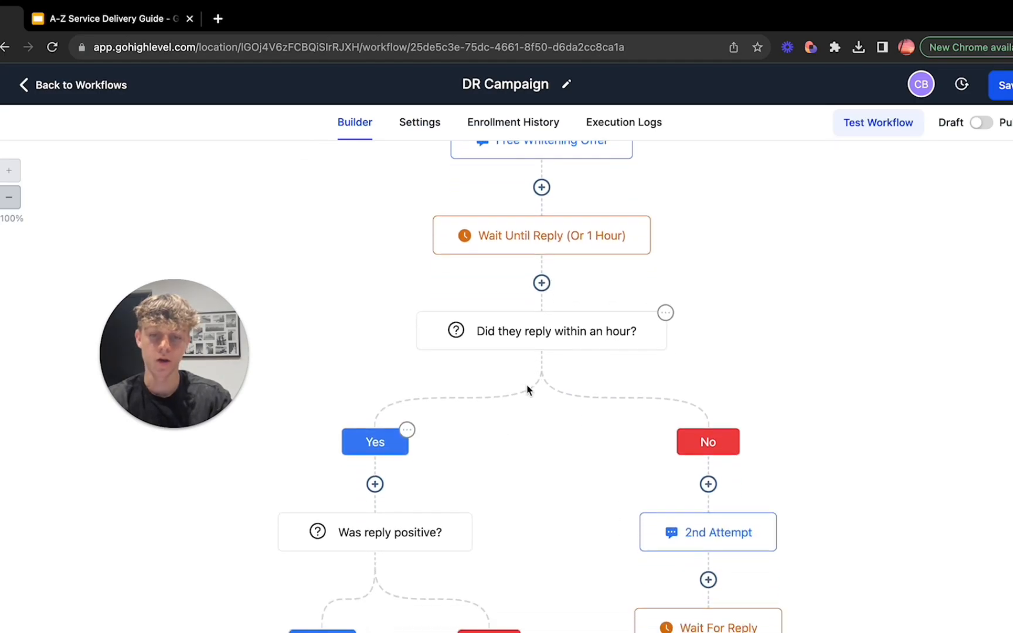
click(593, 334)
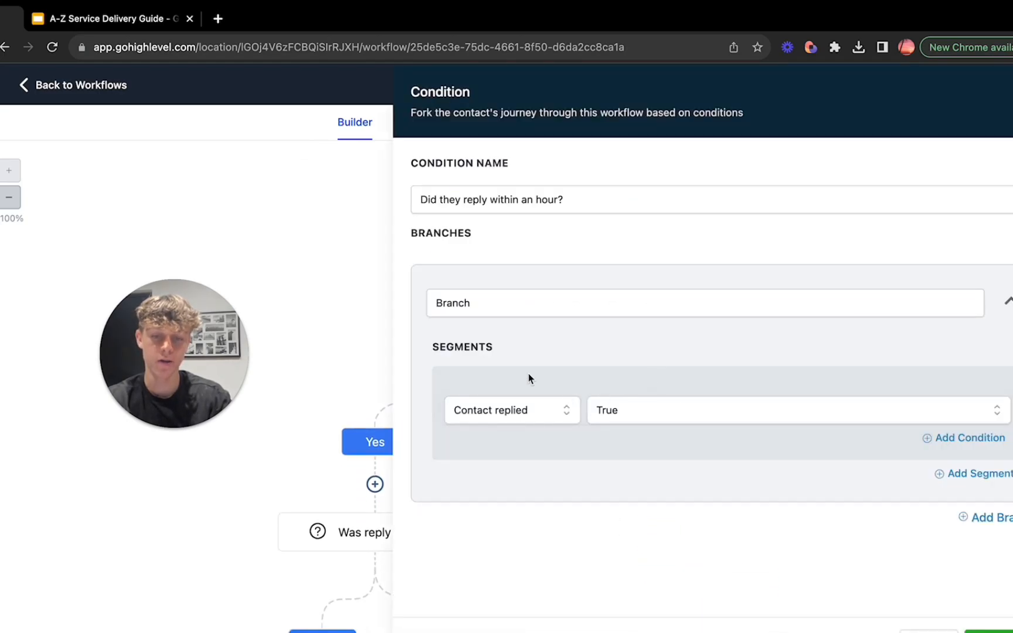
click(985, 630)
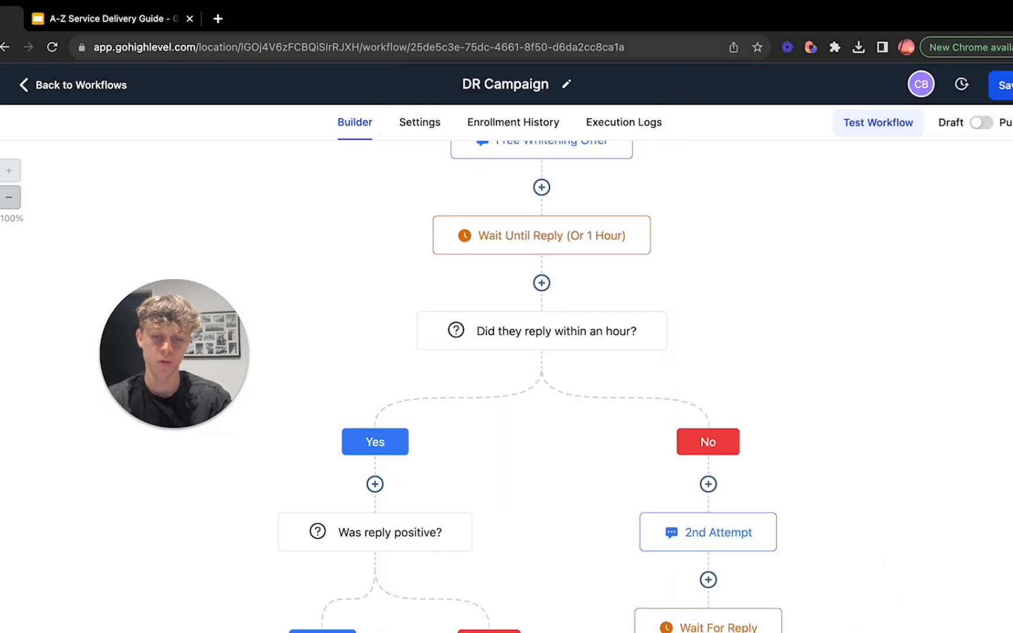
Step: Examine the Yes branch of the first reply condition down to the actions under "Was reply positive?"
scroll(621, 570, down, 2)
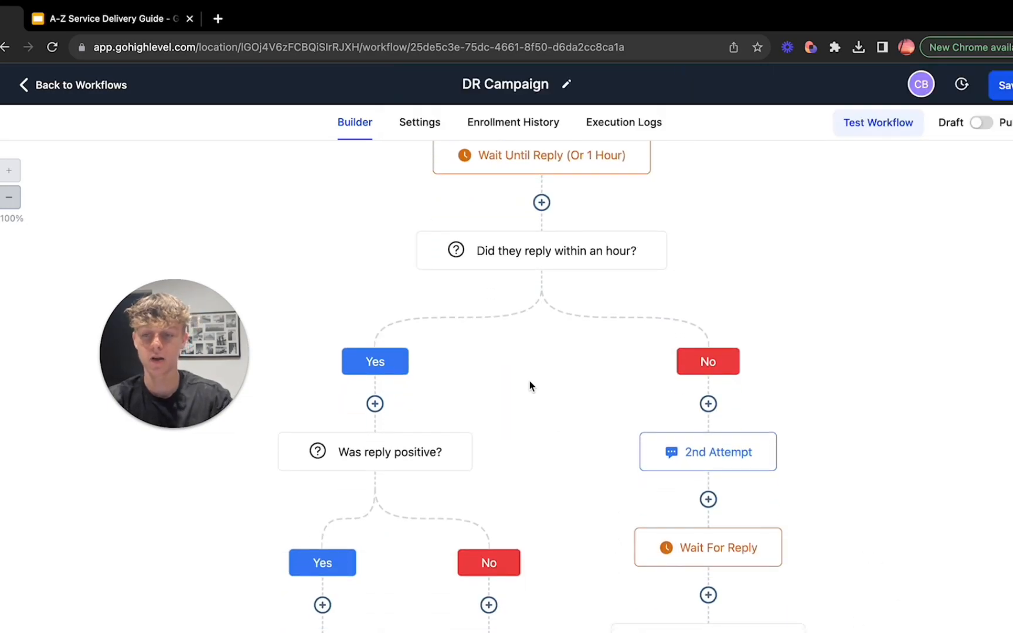
click(408, 354)
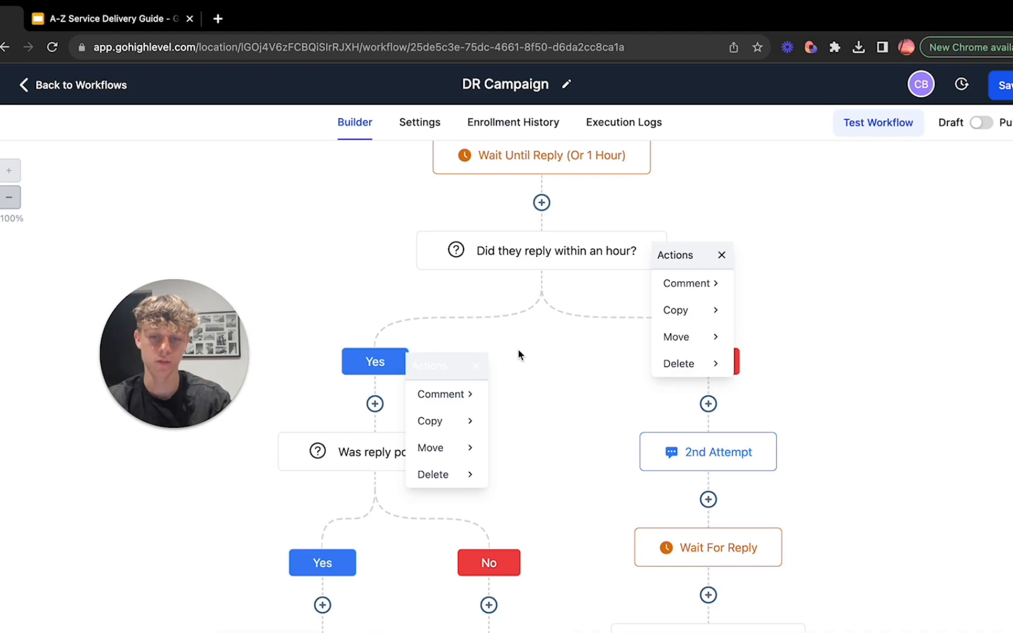
click(722, 255)
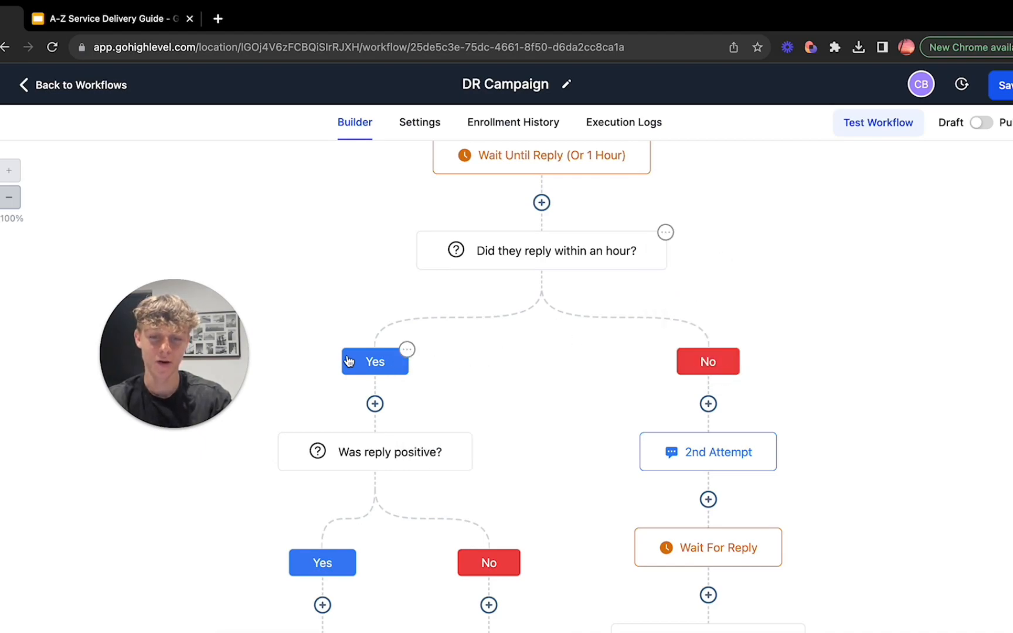
scroll(512, 369, down, 2)
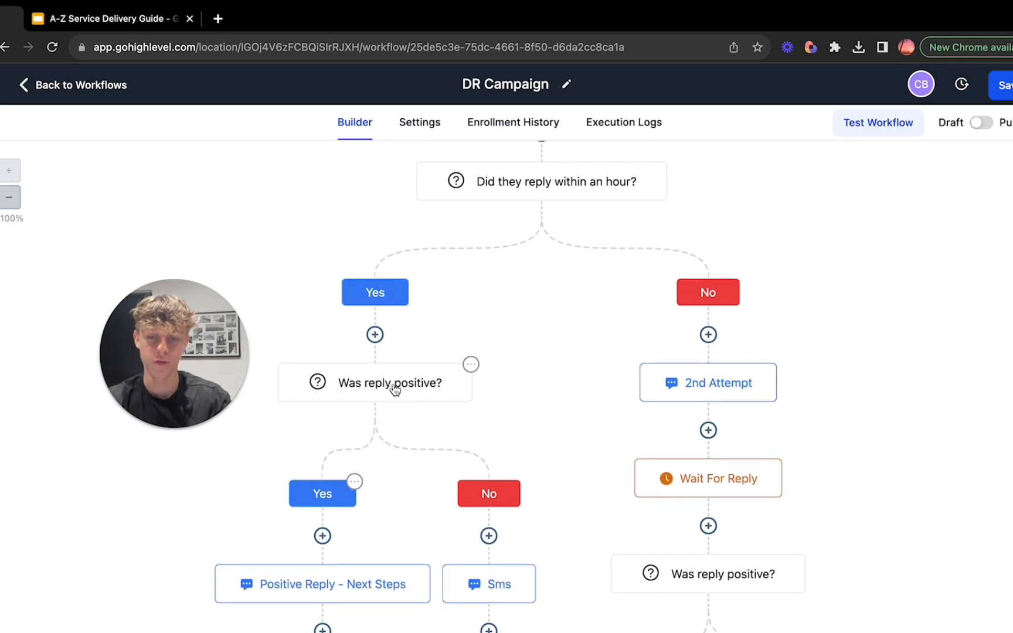
scroll(517, 393, down, 2)
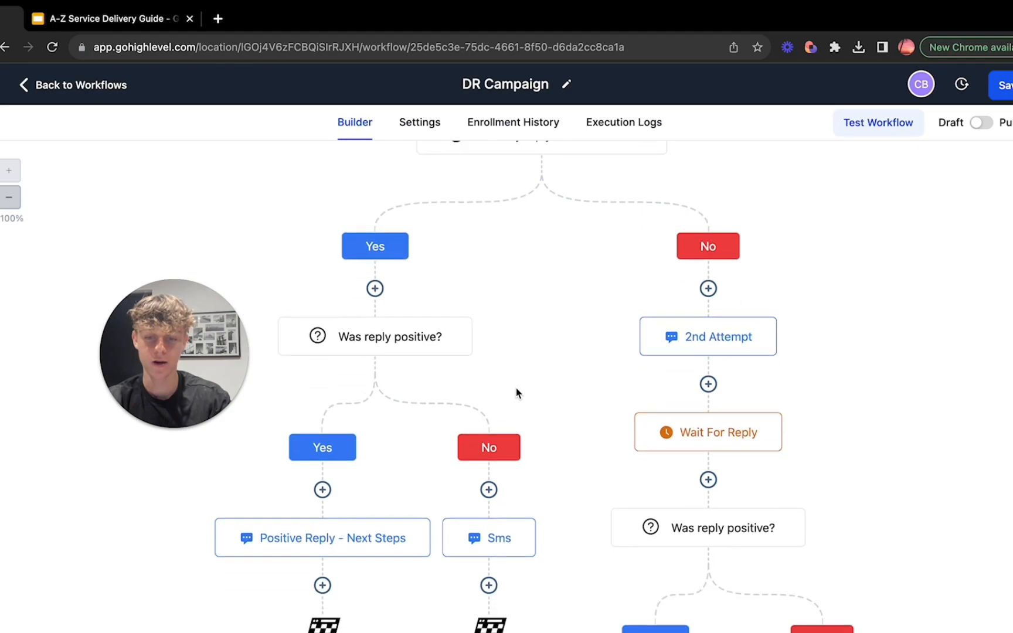
scroll(319, 443, down, 3)
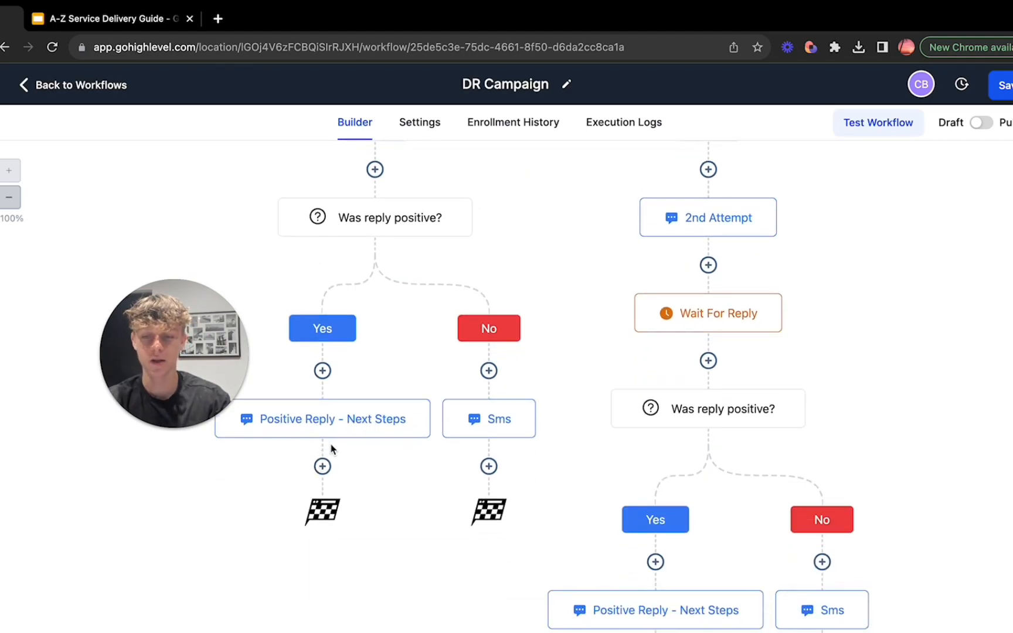
drag(203, 348, 108, 322)
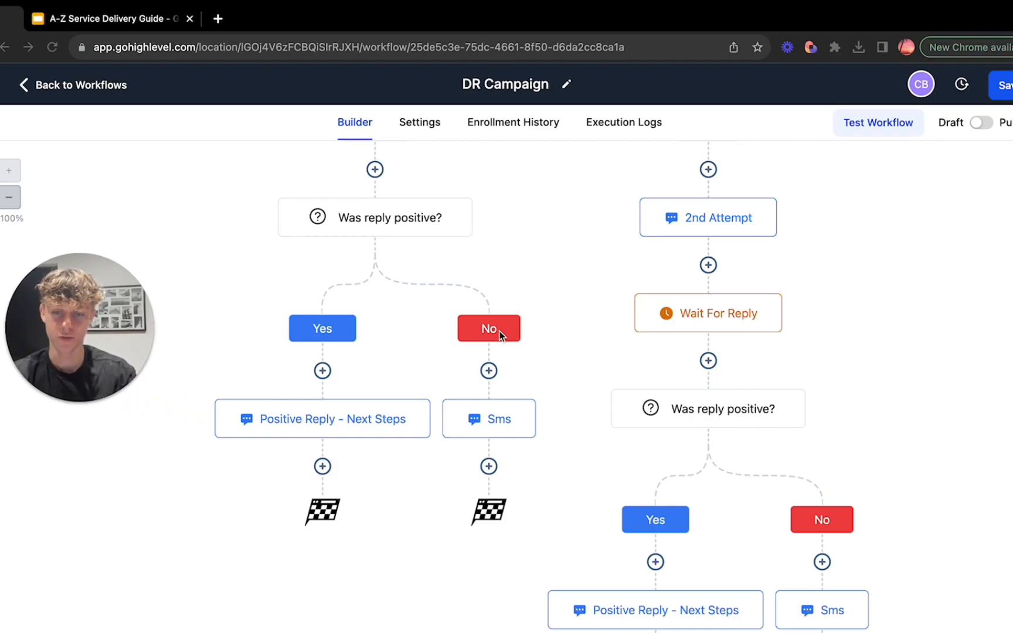
Step: Review the message of the Sms action for a non-positive first reply and close it
double_click(496, 418)
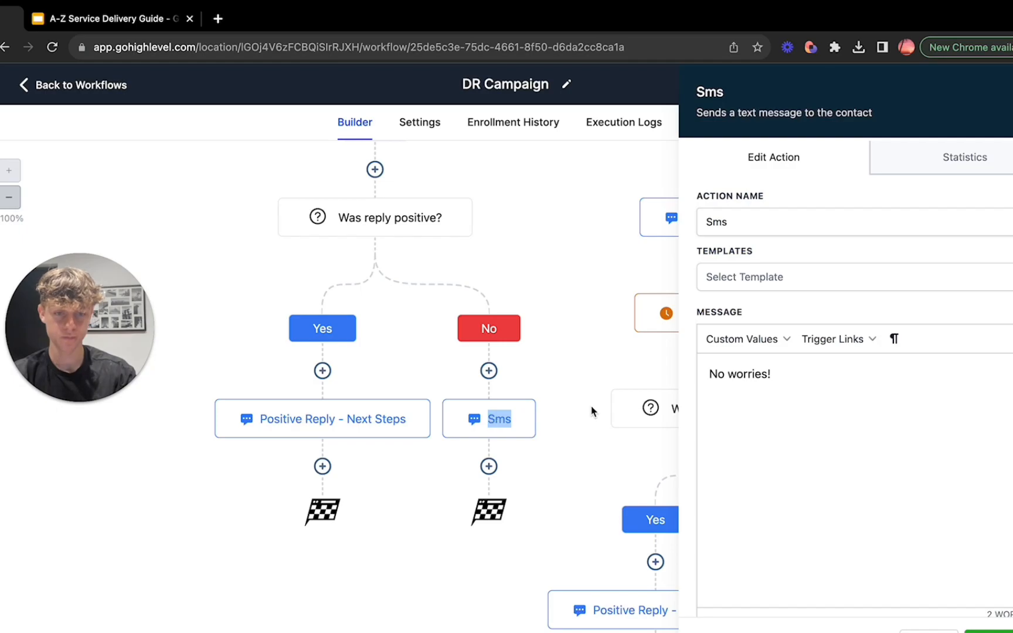
drag(768, 378, 698, 378)
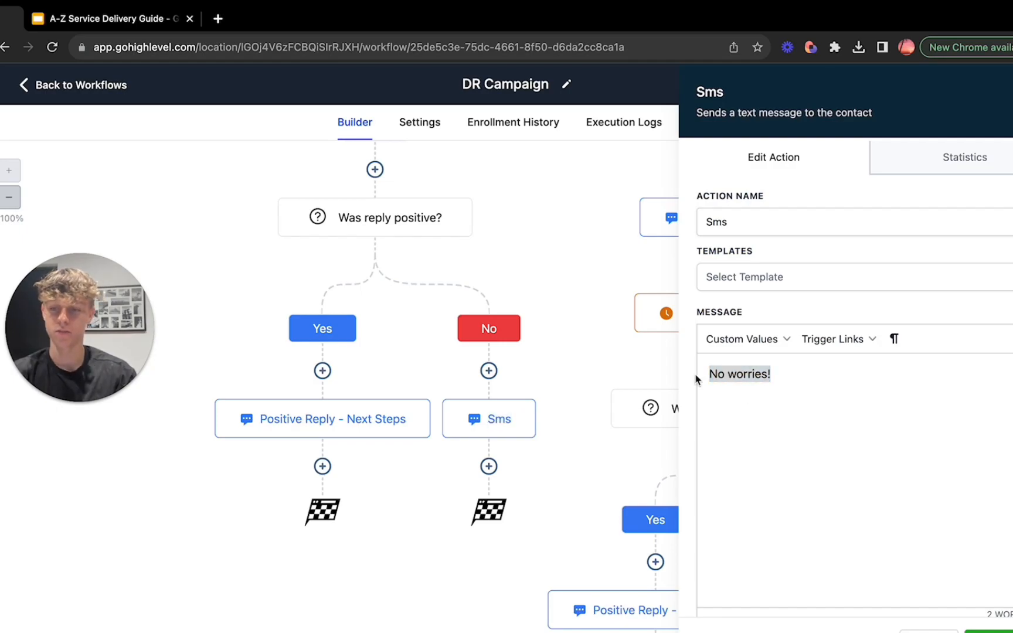
click(381, 391)
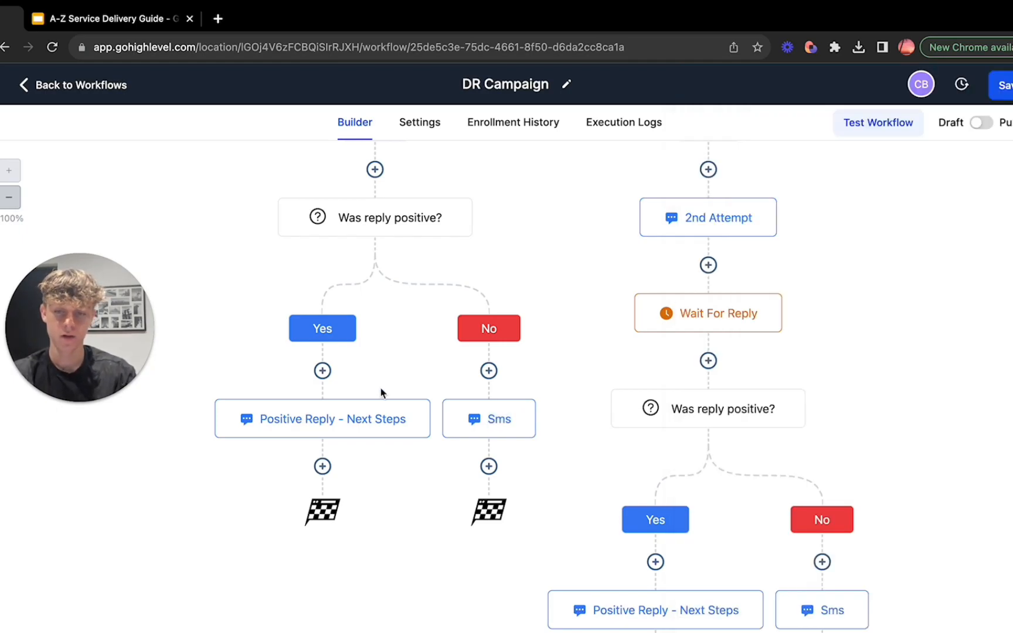
Step: Read through the Positive Reply - Next Steps message for a positive first reply, including its booking link, and close it
click(345, 421)
drag(735, 373, 862, 374)
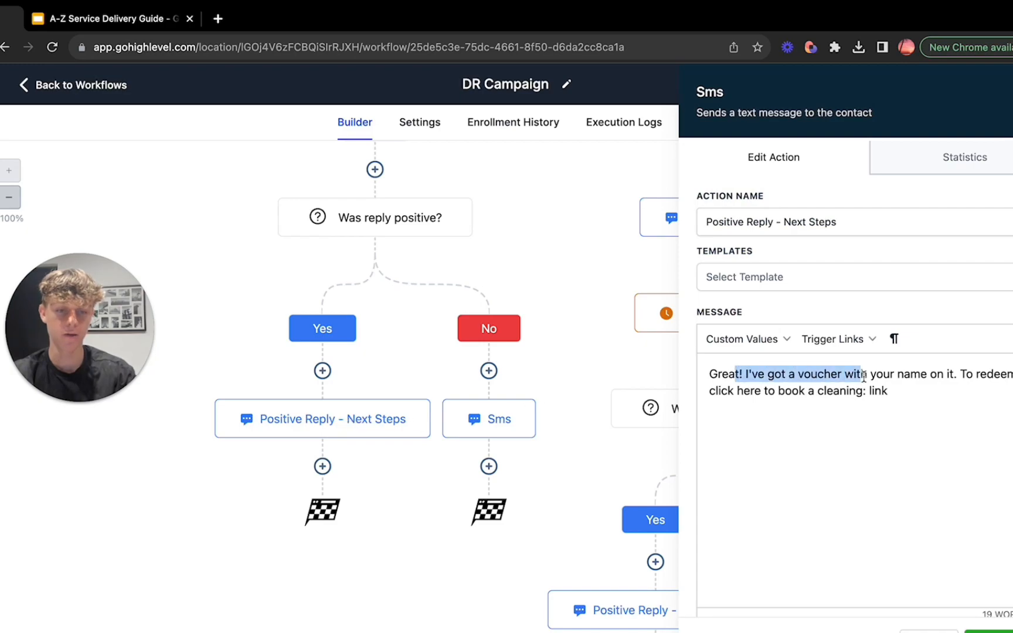
click(864, 375)
drag(727, 390, 879, 391)
click(818, 391)
click(877, 391)
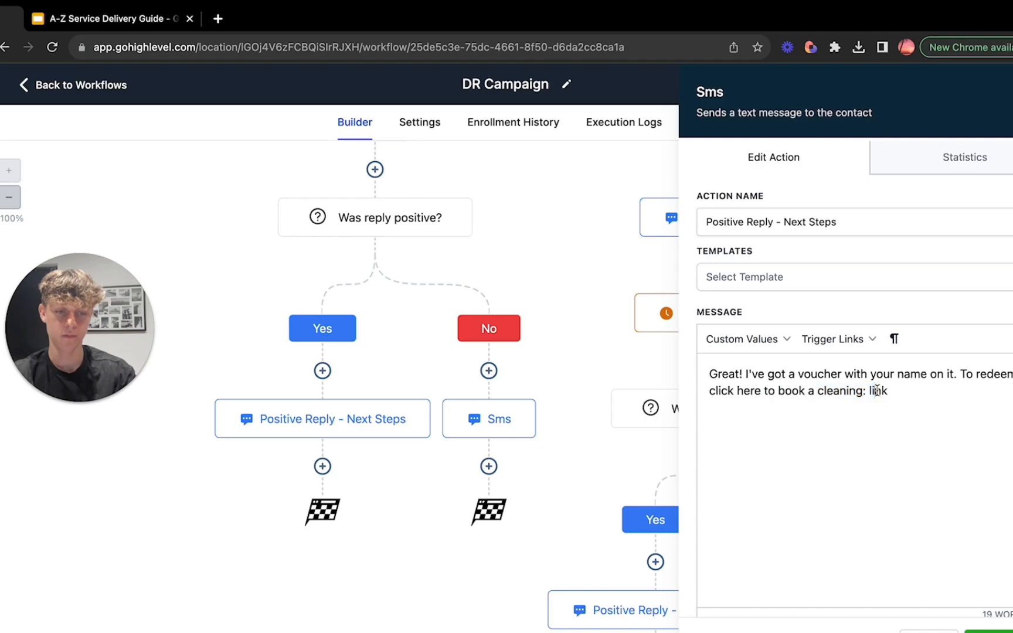
click(595, 559)
Step: Read through the 2nd Attempt SMS message on the No branch of the first reply condition and close it
scroll(595, 558, up, 4)
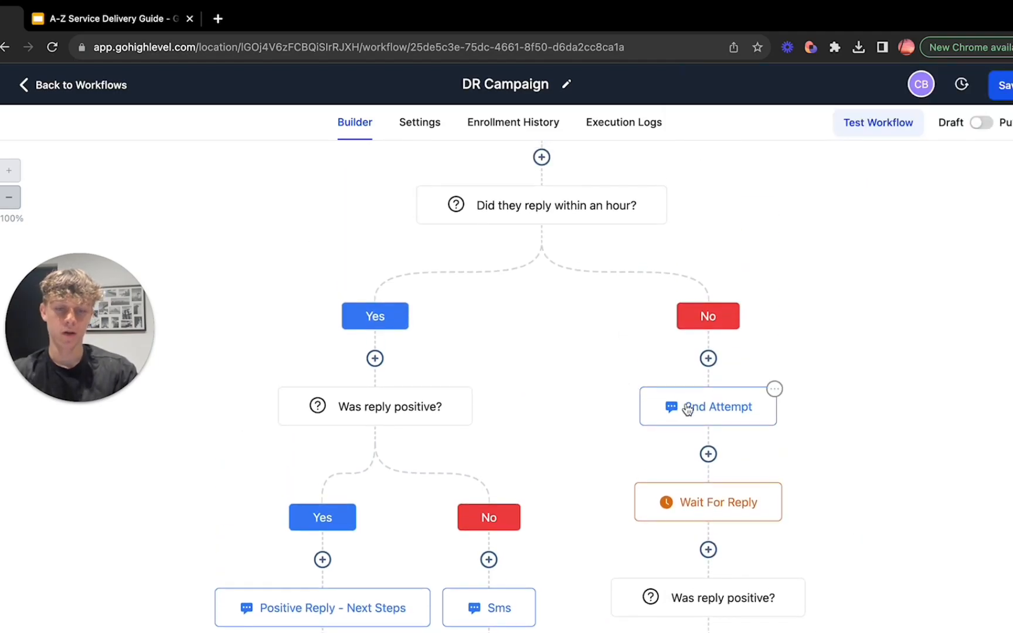
click(686, 408)
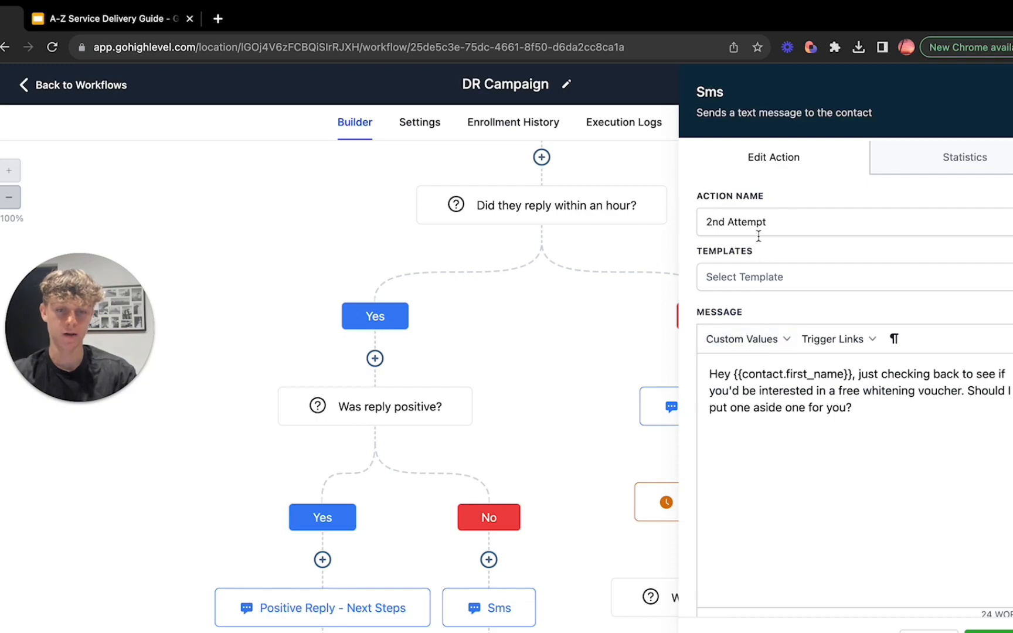
drag(717, 373, 839, 373)
click(836, 373)
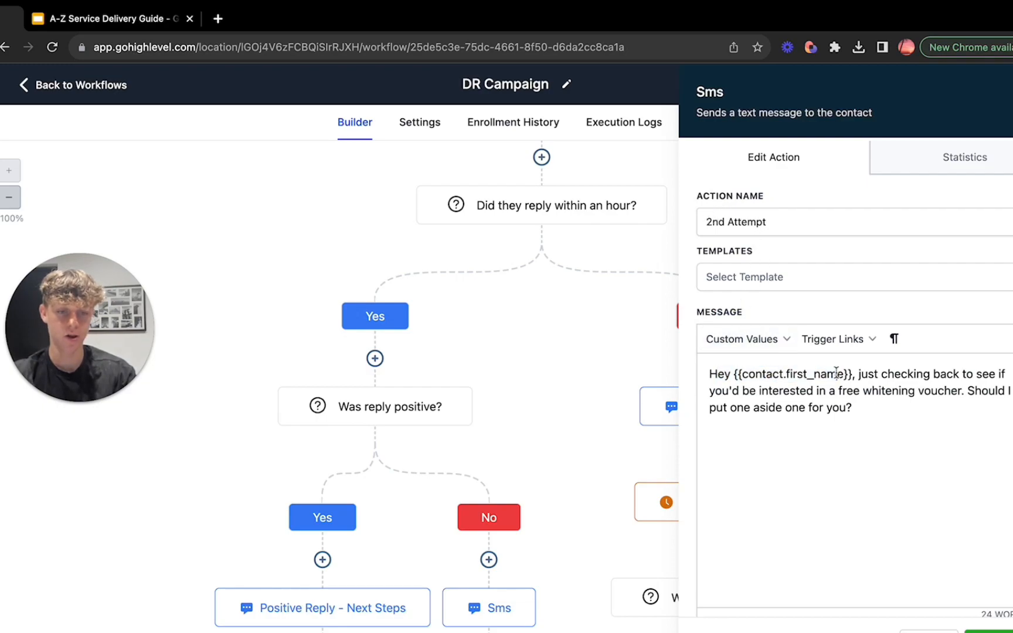
drag(745, 390, 910, 392)
click(908, 392)
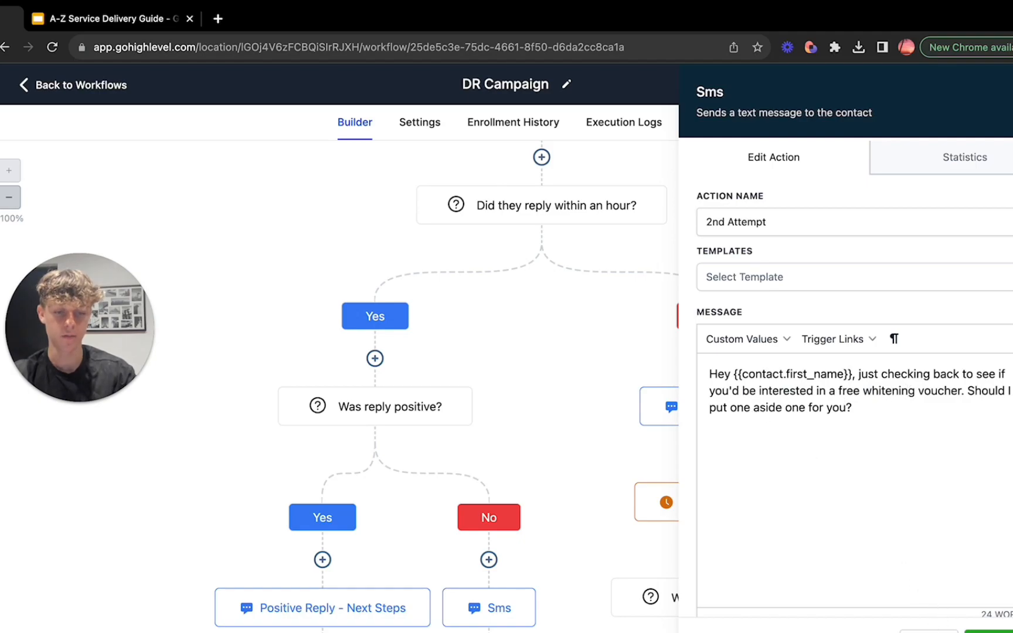
click(945, 632)
Step: Review the Positive Reply - Next Steps and Sms messages under the reply condition that follows the 2nd Attempt
scroll(915, 585, down, 5)
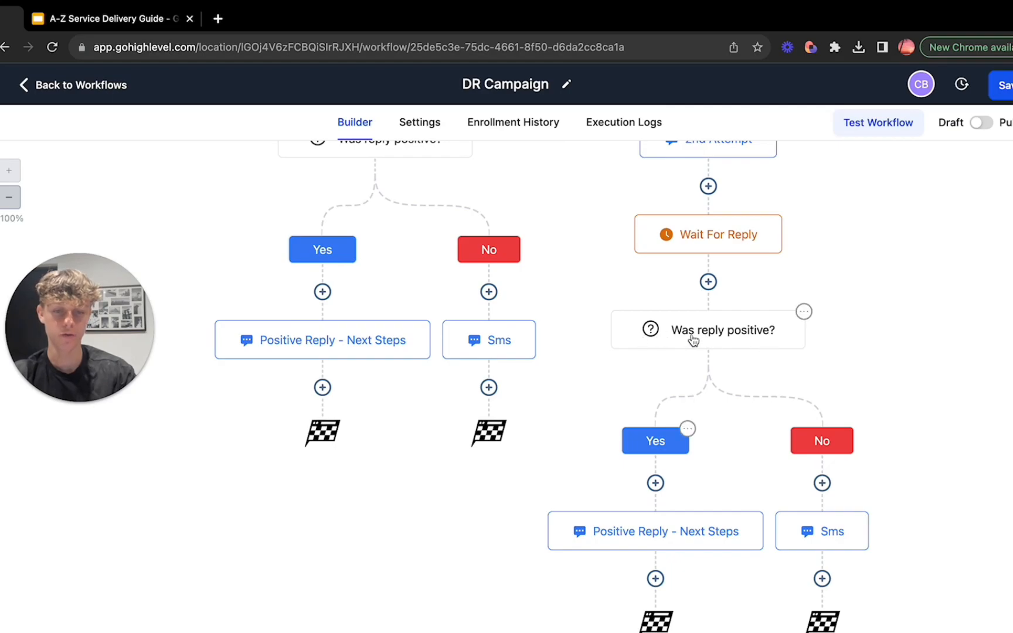
click(636, 535)
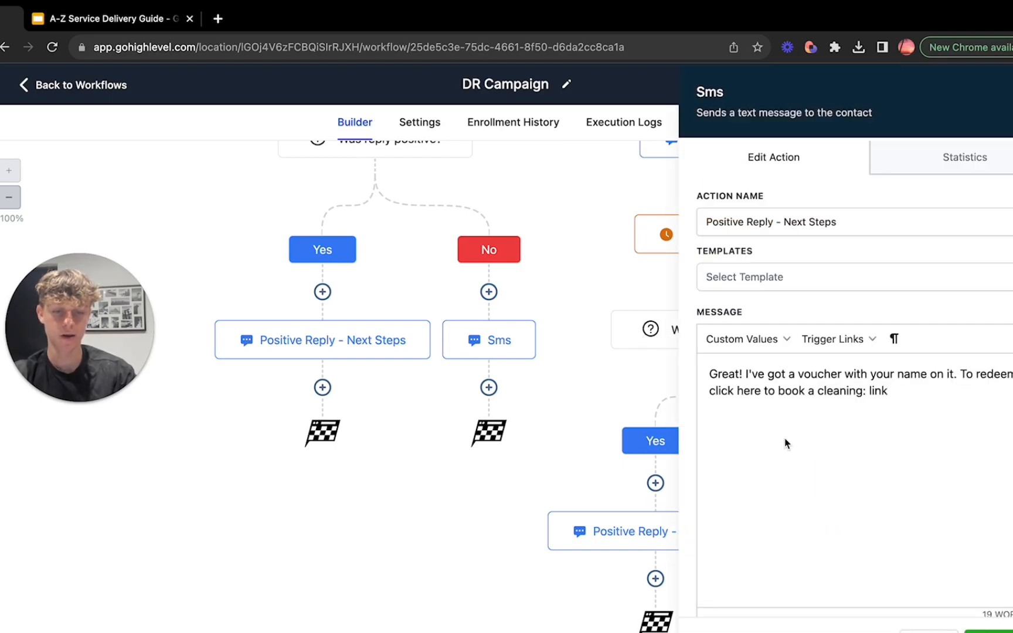
click(1012, 95)
click(842, 533)
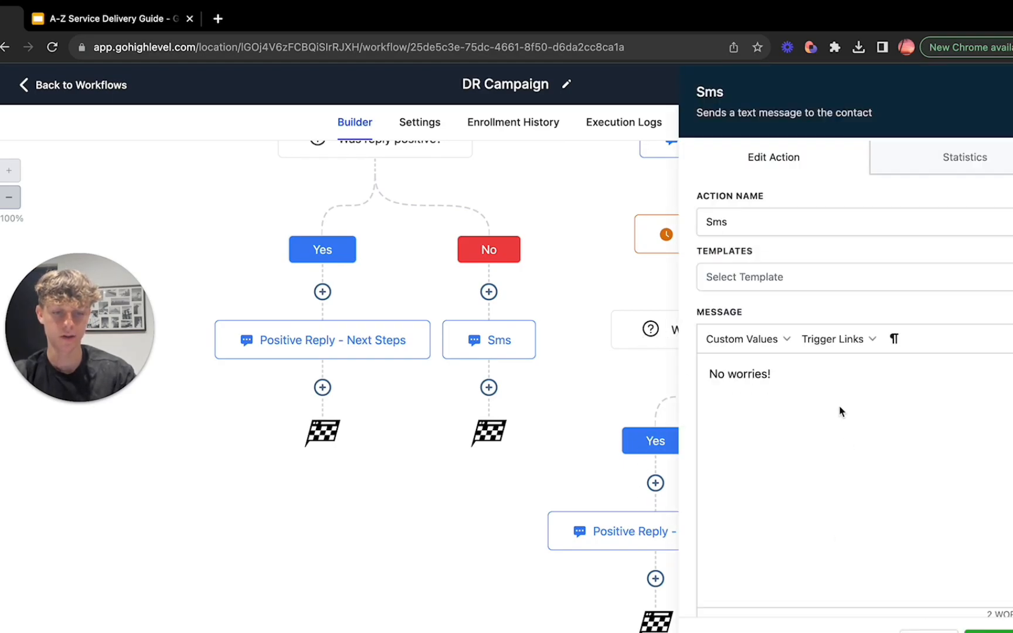
click(932, 625)
Step: Open the Contact Tag trigger at the start of the workflow to review its filters
scroll(825, 594, up, 10)
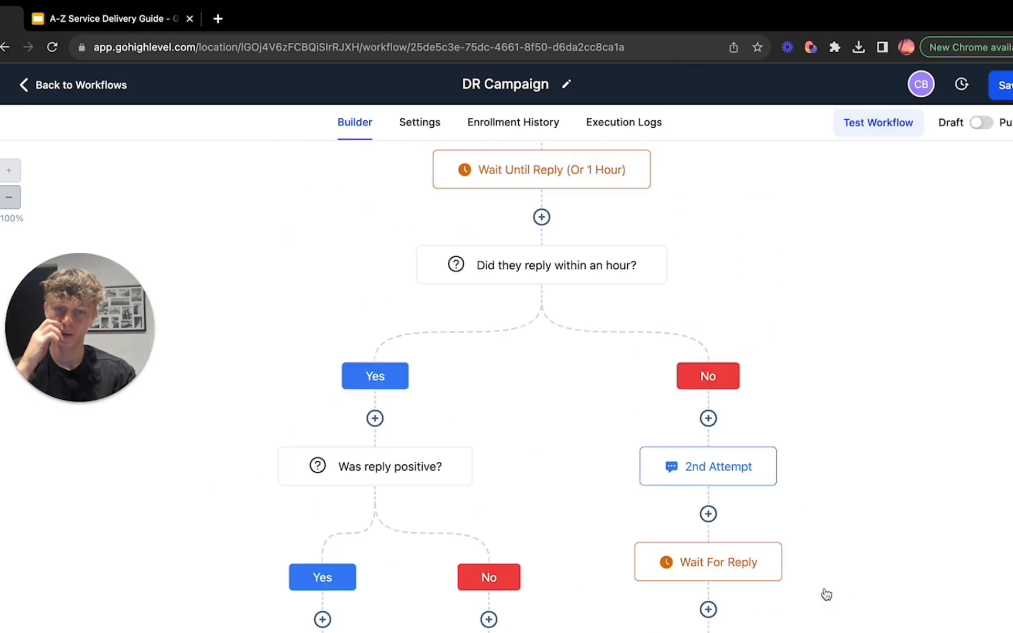
scroll(826, 592, down, 2)
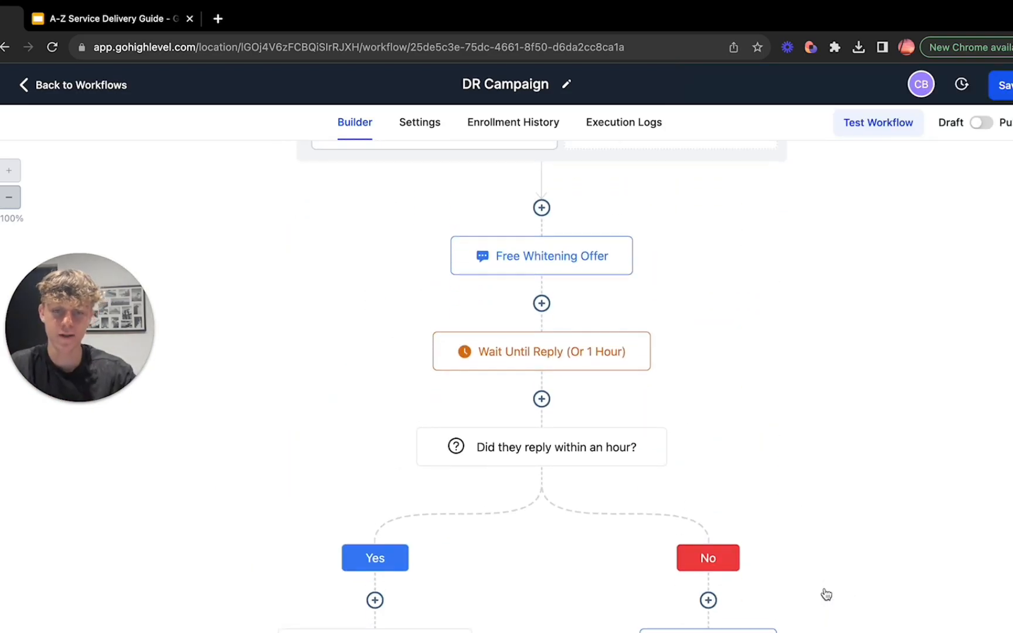
scroll(826, 592, up, 2)
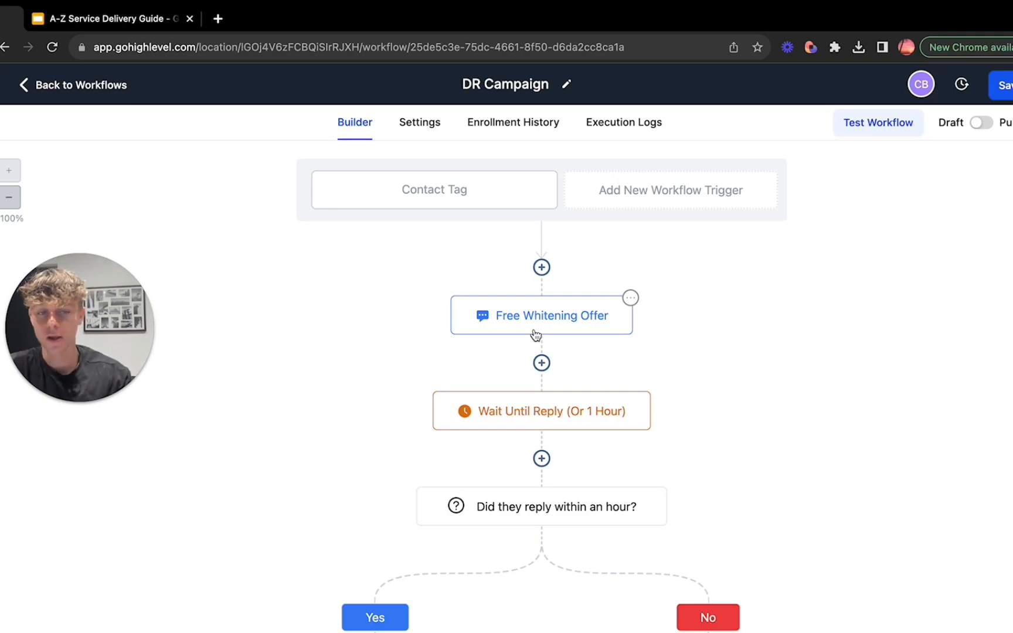
click(431, 194)
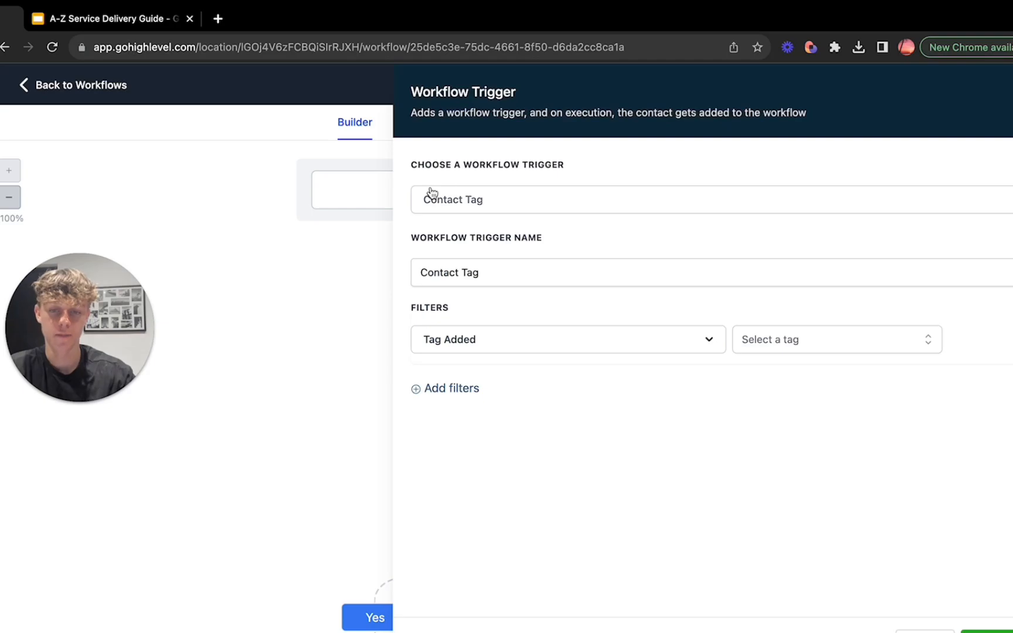
Step: Look through the workflow trigger types available for the Contact Tag trigger and close its settings without changing anything
click(488, 200)
scroll(518, 381, down, 7)
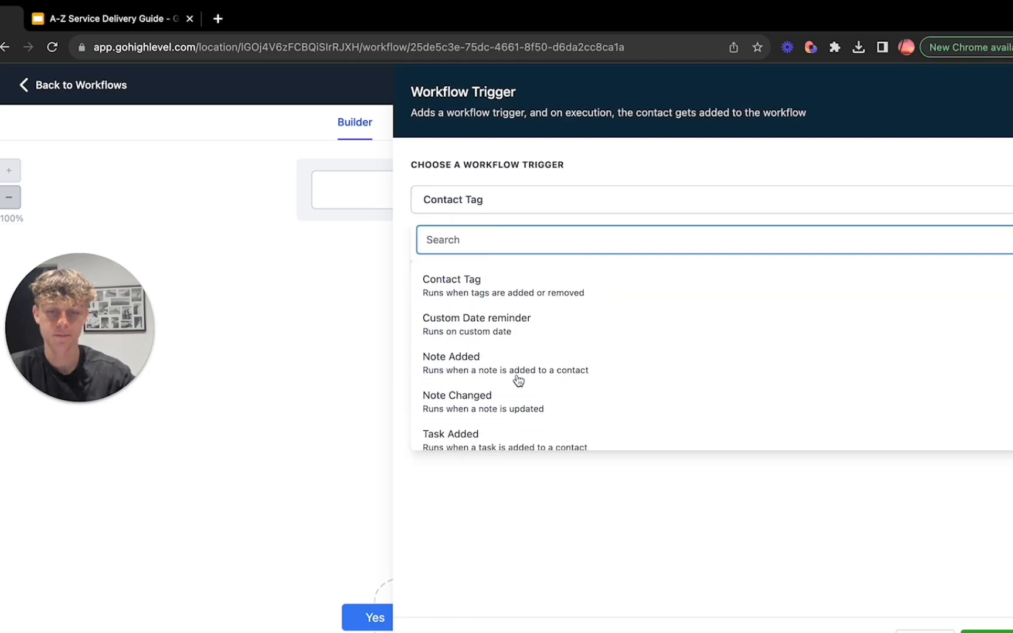
click(926, 632)
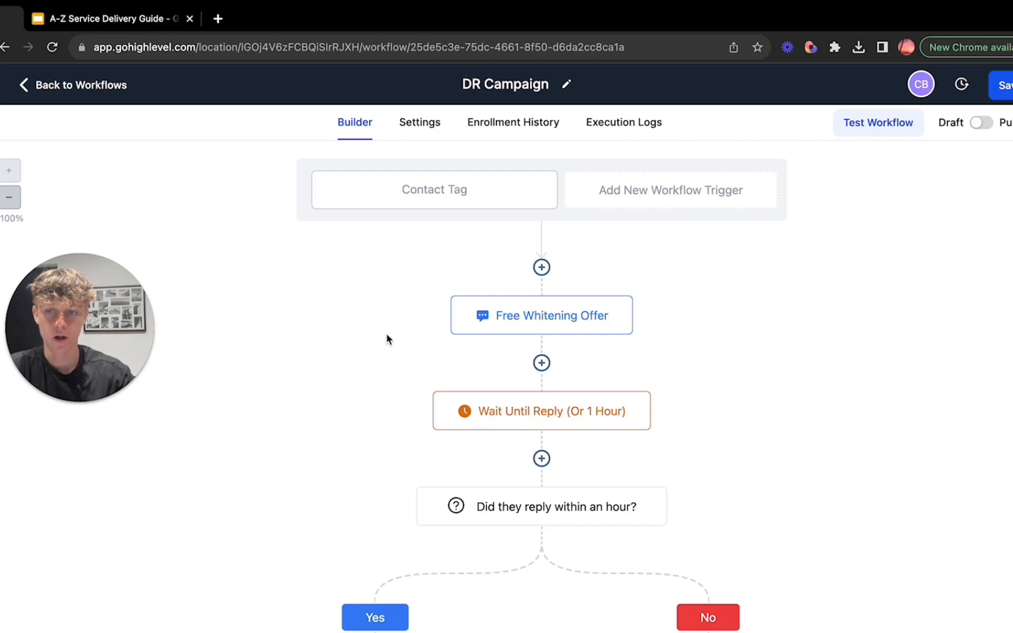
Step: Return to the workflow list, start creating a workflow to browse the start options and recipe templates, and go back without choosing one
click(46, 85)
click(683, 411)
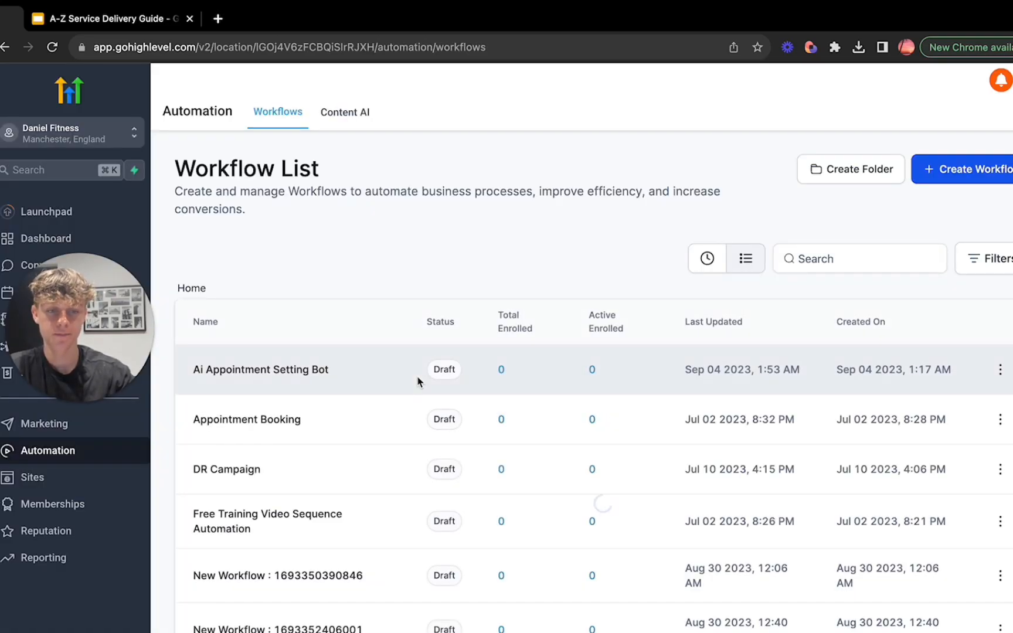
click(931, 172)
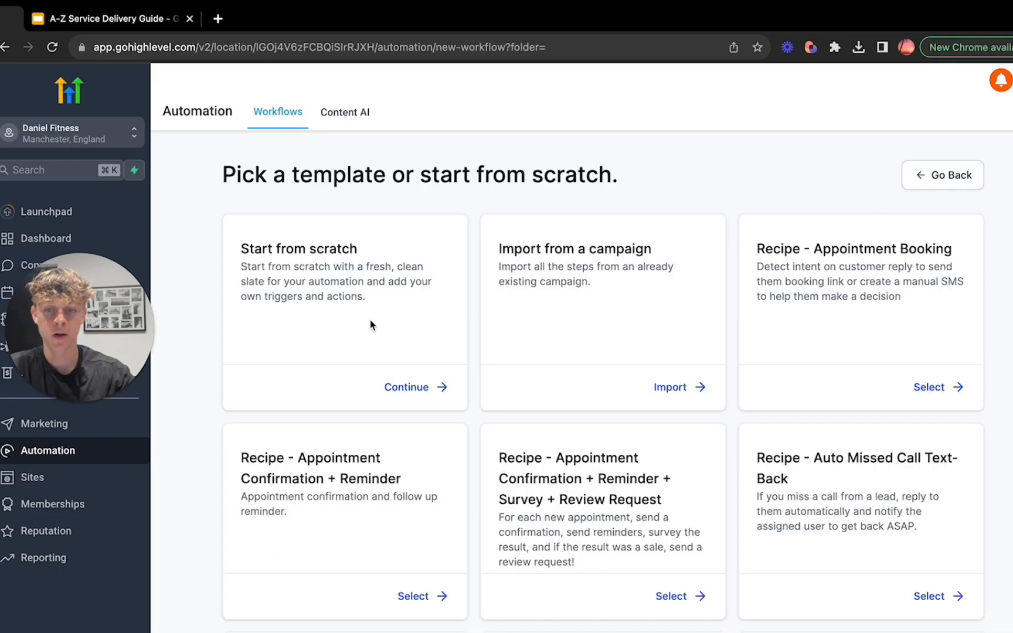
drag(293, 174, 619, 188)
click(620, 188)
scroll(616, 442, down, 2)
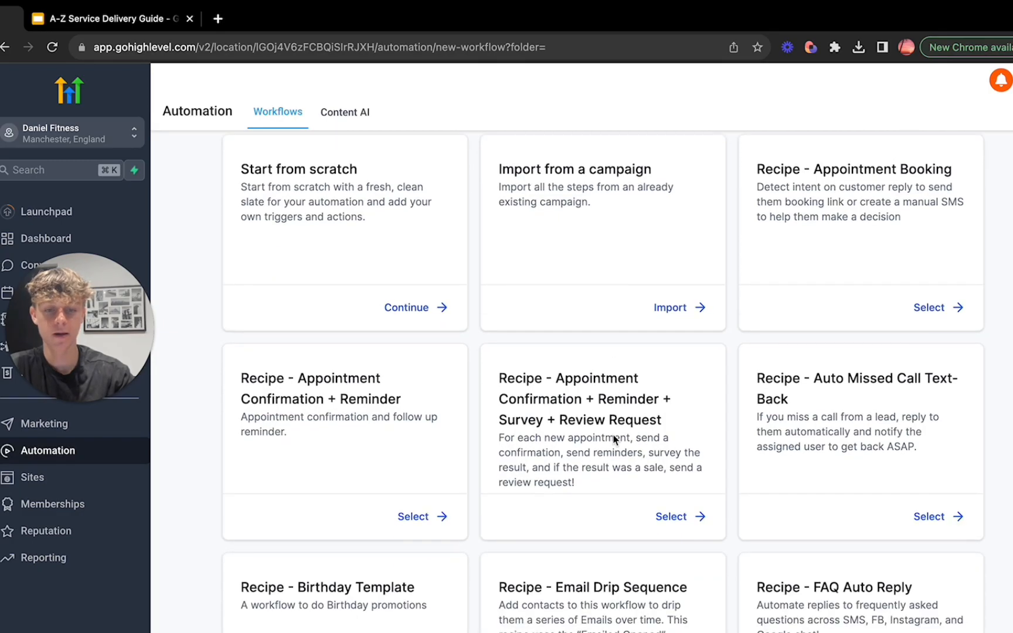
scroll(757, 441, down, 10)
scroll(758, 444, up, 12)
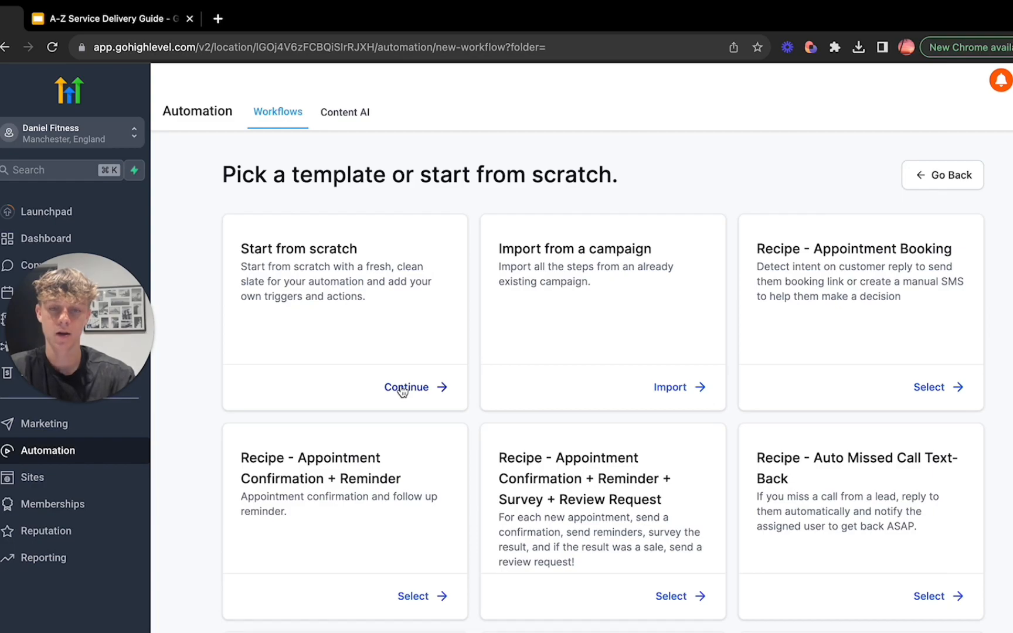
click(931, 185)
Step: Open the Recipe - List Reactivation workflow, review its reply branches through to the end, and return to the workflow list
scroll(346, 468, down, 3)
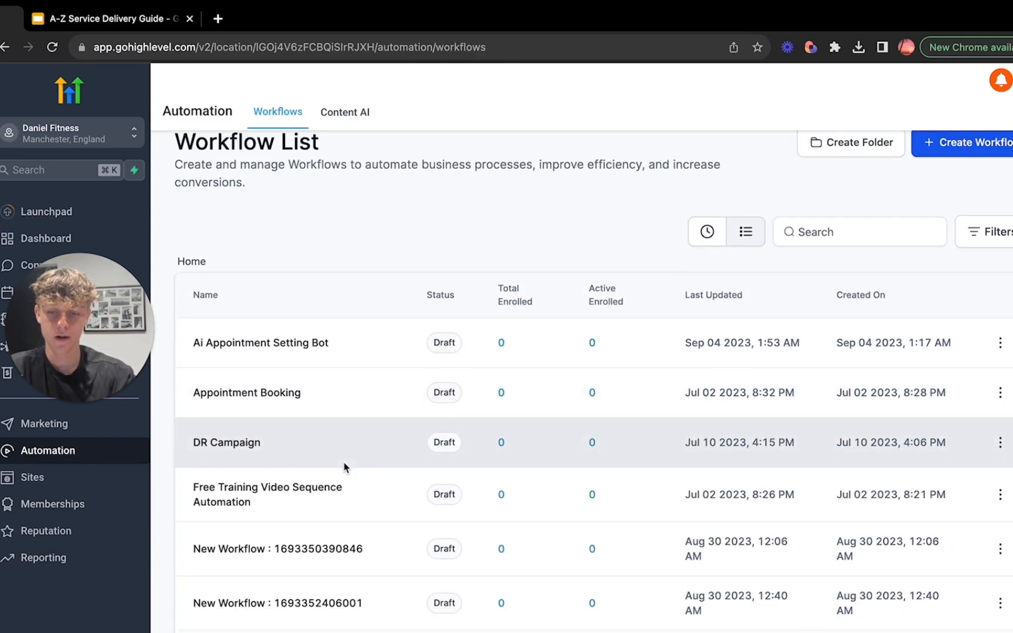
scroll(346, 468, down, 1)
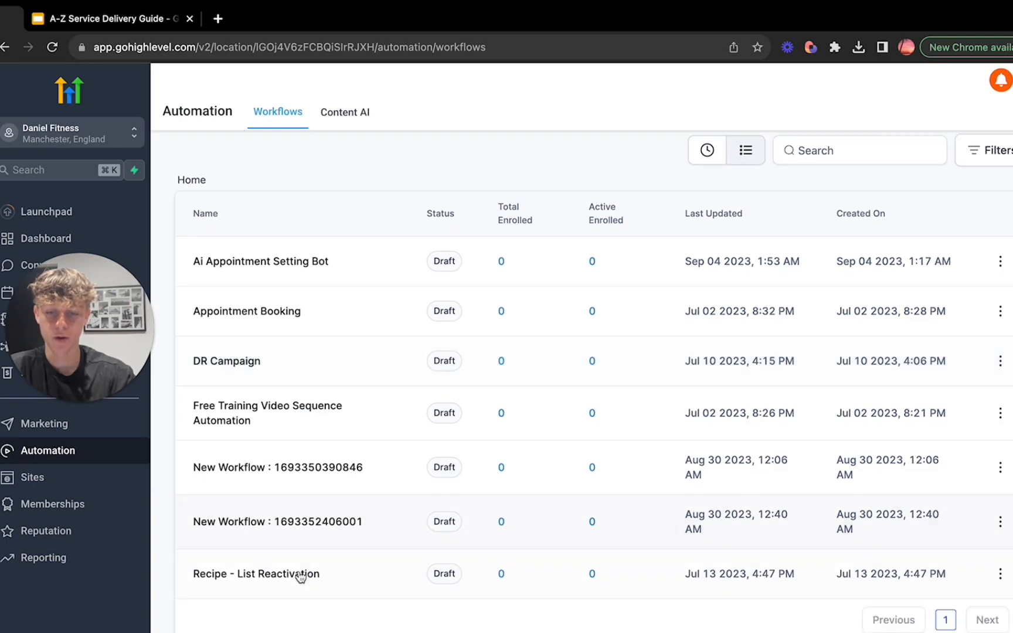
click(249, 579)
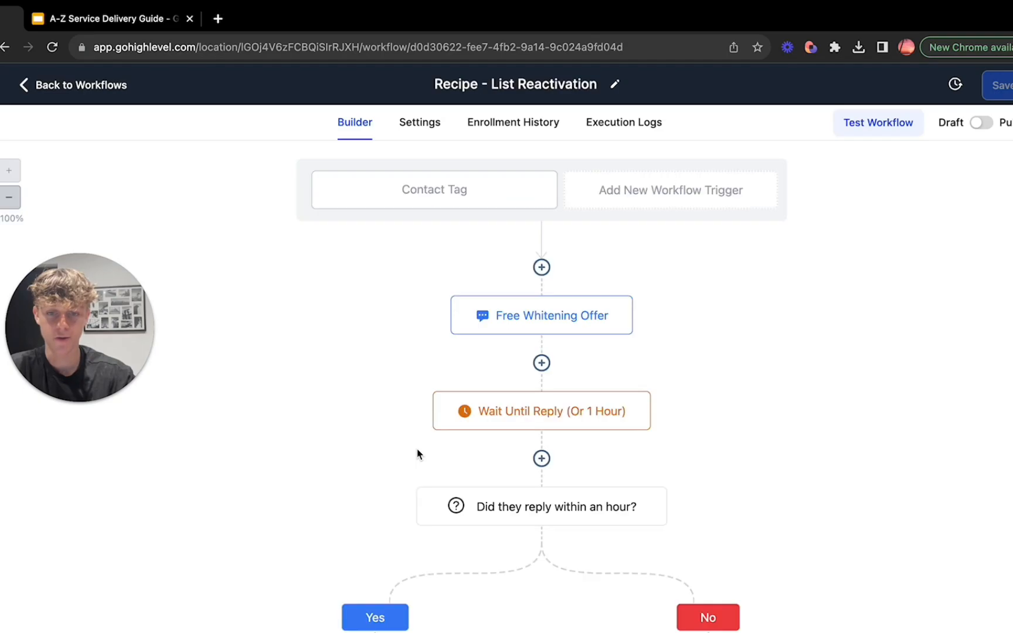
scroll(333, 475, down, 10)
scroll(329, 478, down, 1)
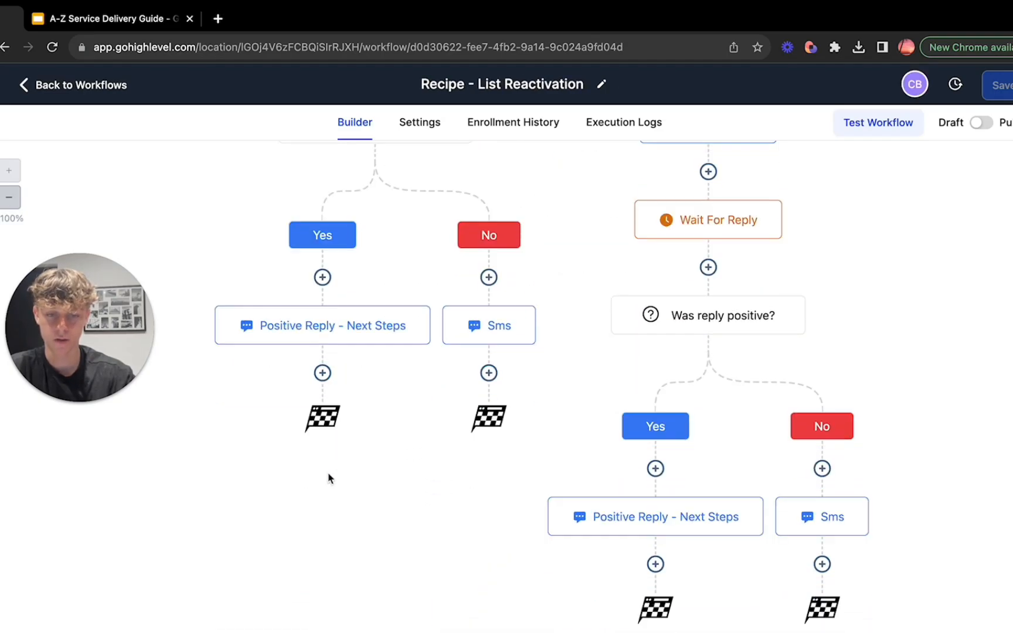
scroll(329, 478, up, 12)
click(31, 89)
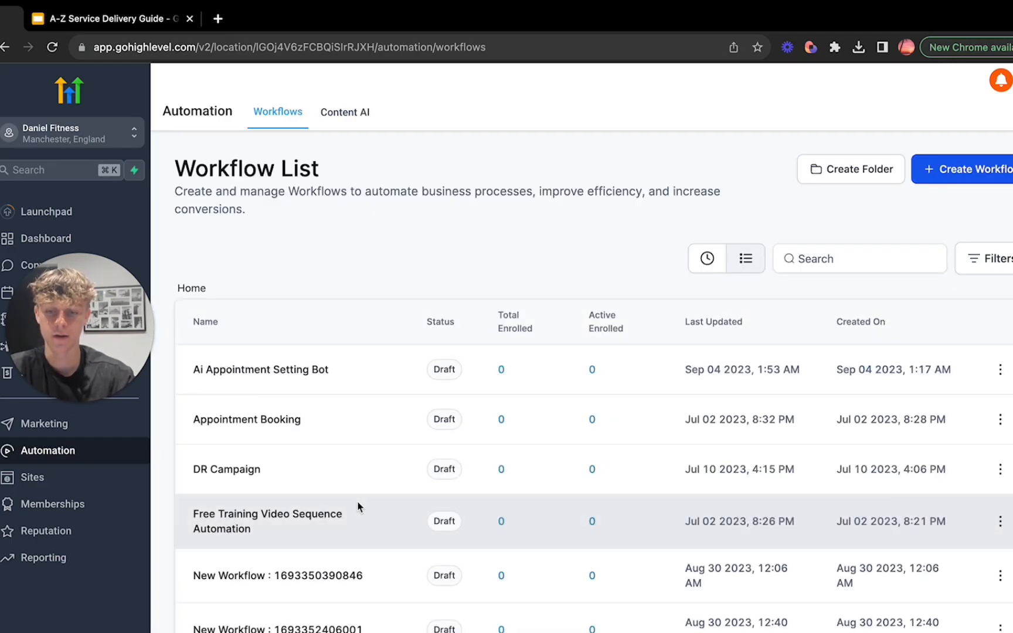
Step: Switch to the A-Z Service Delivery Guide presentation in the browser
click(111, 21)
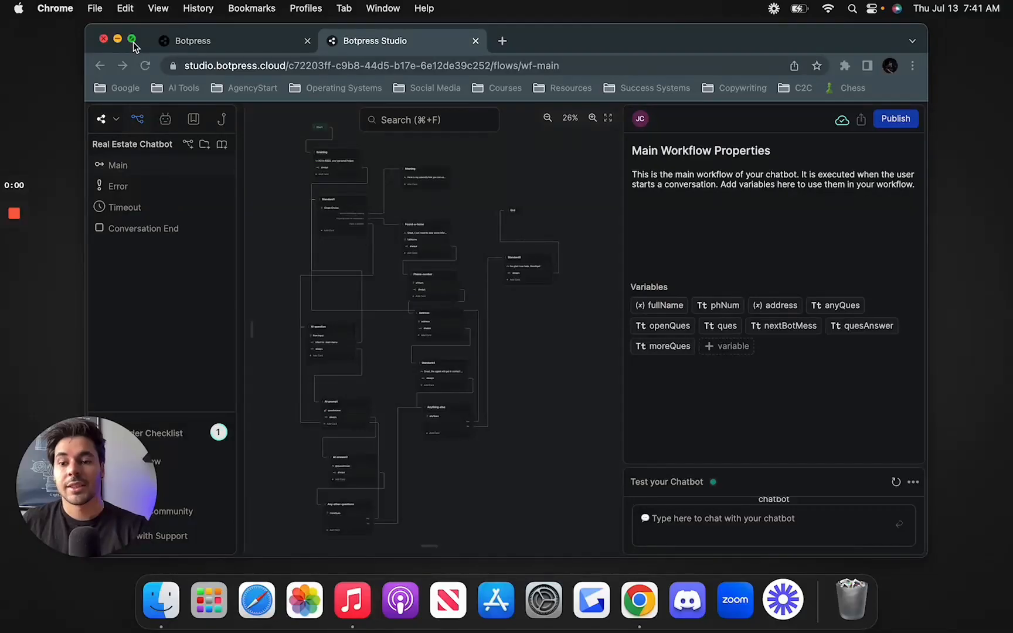
Step: Show Botpress Studio in full screen and examine the start of the Real Estate Chatbot's main flow around the Greeting and Standard1 nodes
click(133, 39)
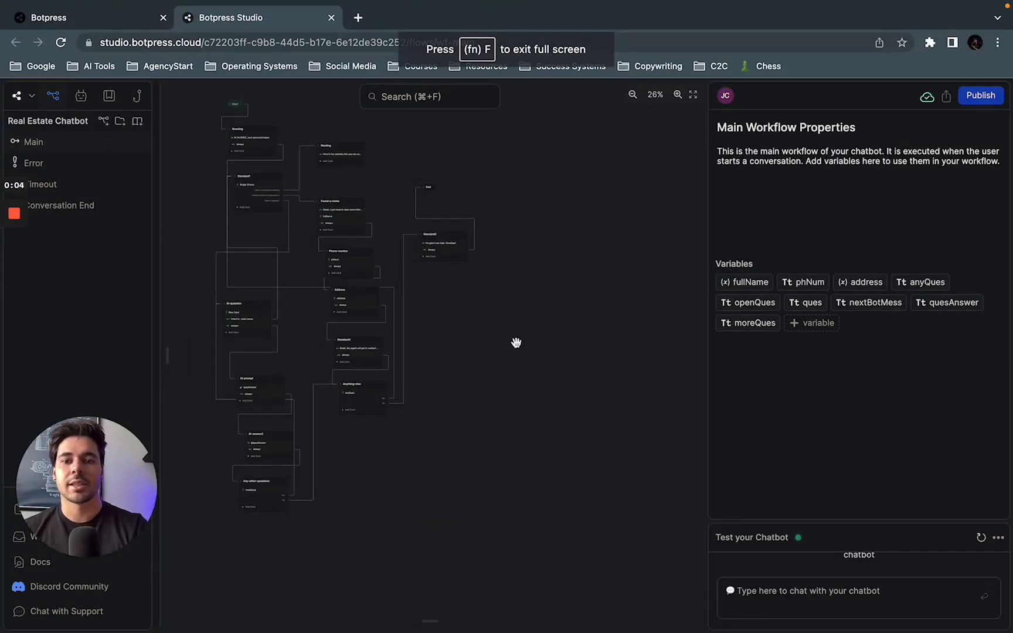
drag(499, 358, 545, 384)
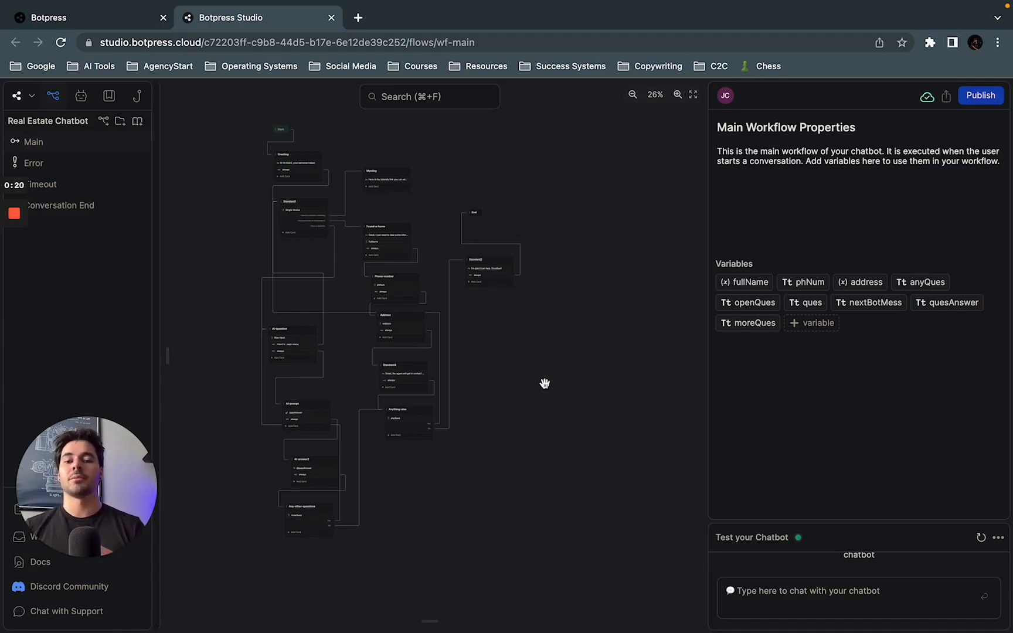
scroll(509, 407, up, 4)
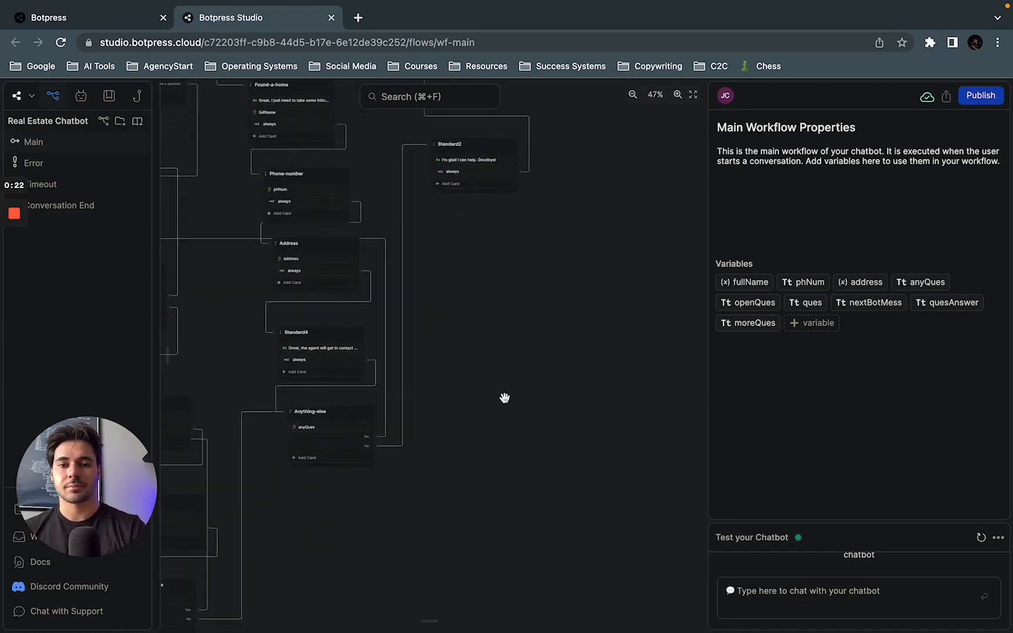
drag(496, 361, 692, 538)
drag(213, 285, 213, 371)
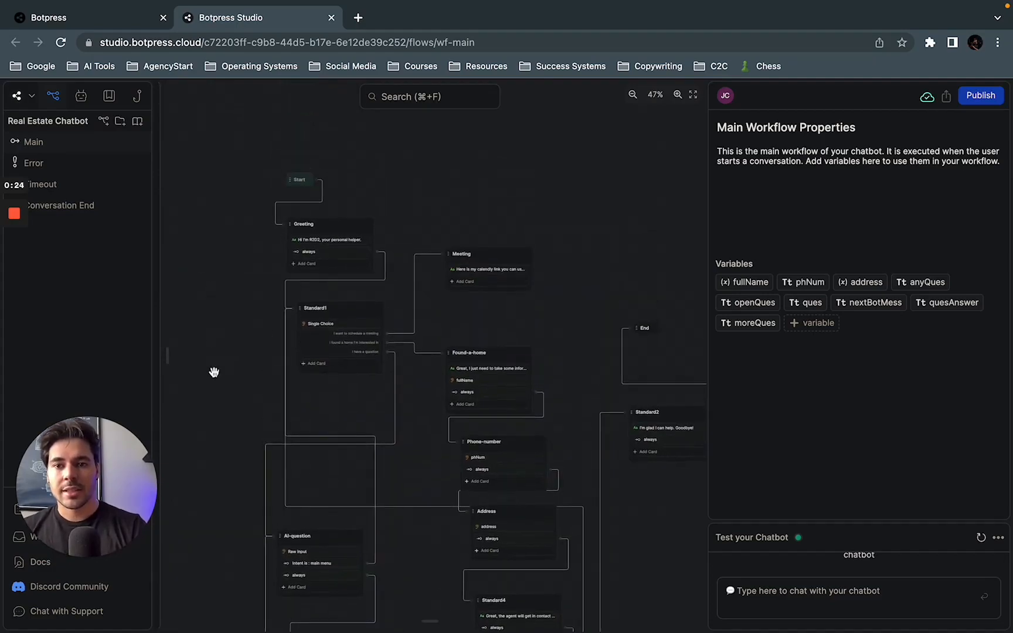
scroll(393, 187, up, 3)
drag(419, 217, 456, 210)
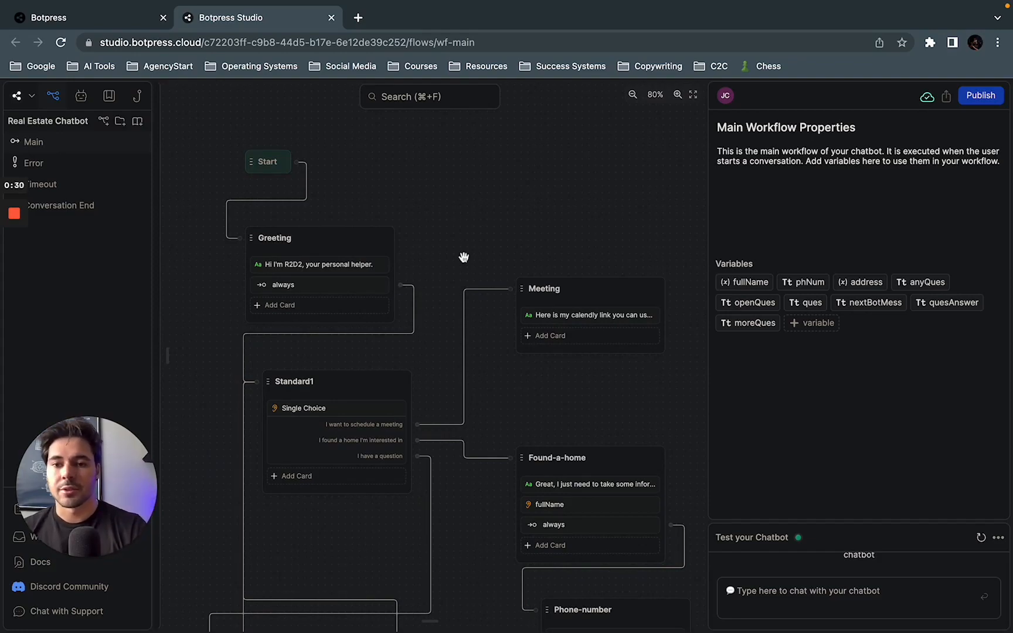
scroll(464, 258, up, 2)
Step: Review the Greeting node's text message and the Standard1 node's Single Choice question with its choices
click(304, 280)
click(297, 267)
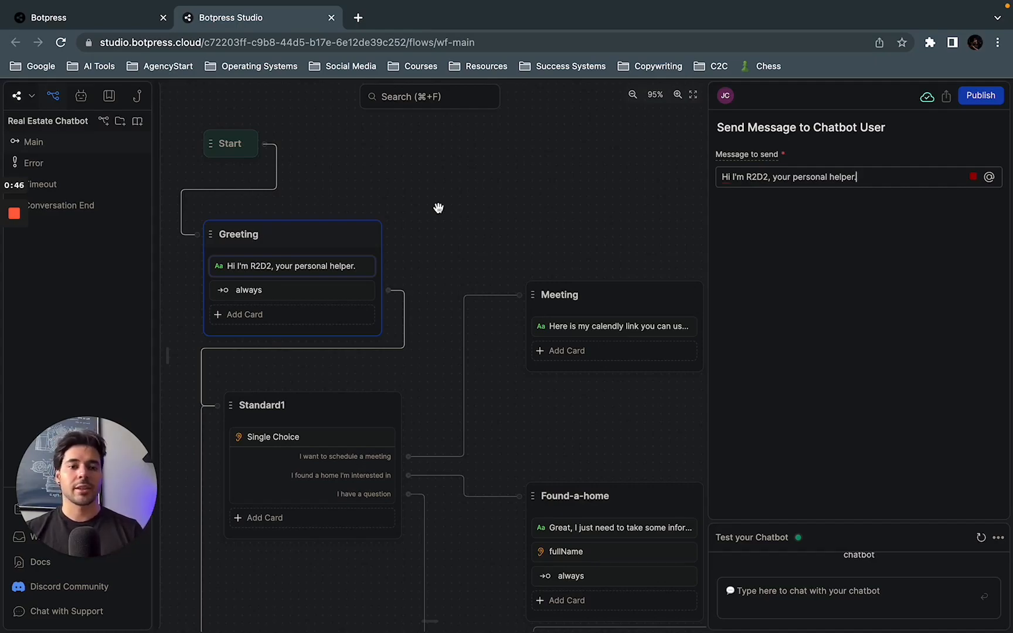
drag(448, 224, 455, 209)
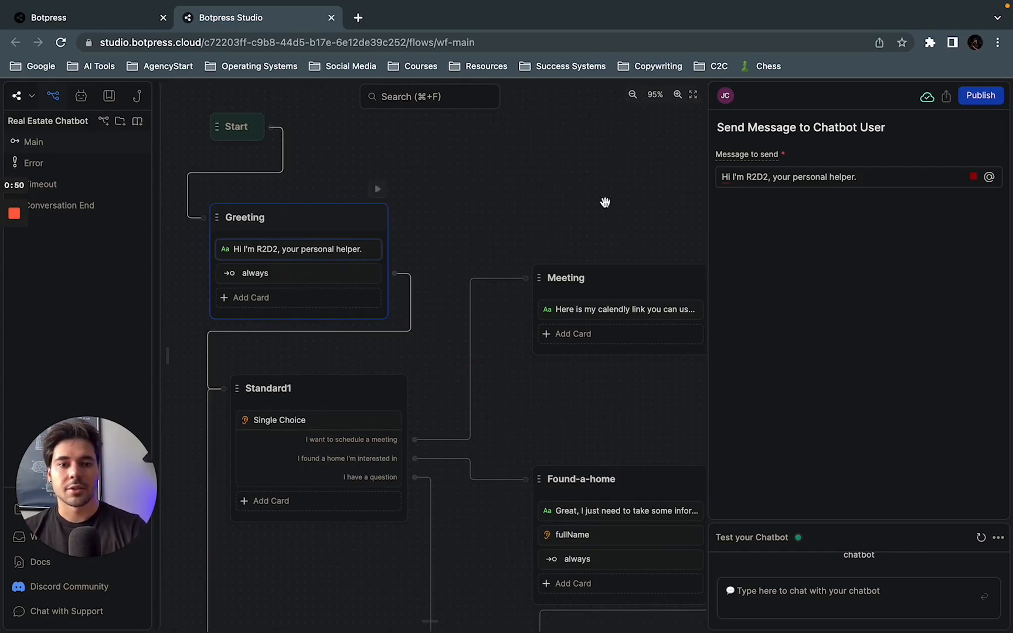
drag(503, 218, 518, 117)
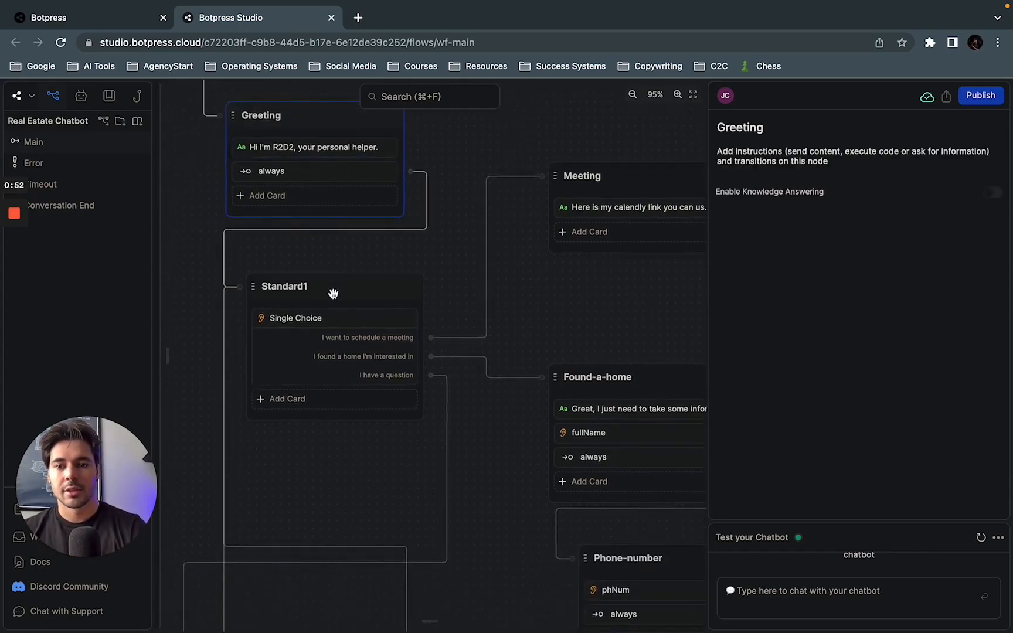
click(338, 322)
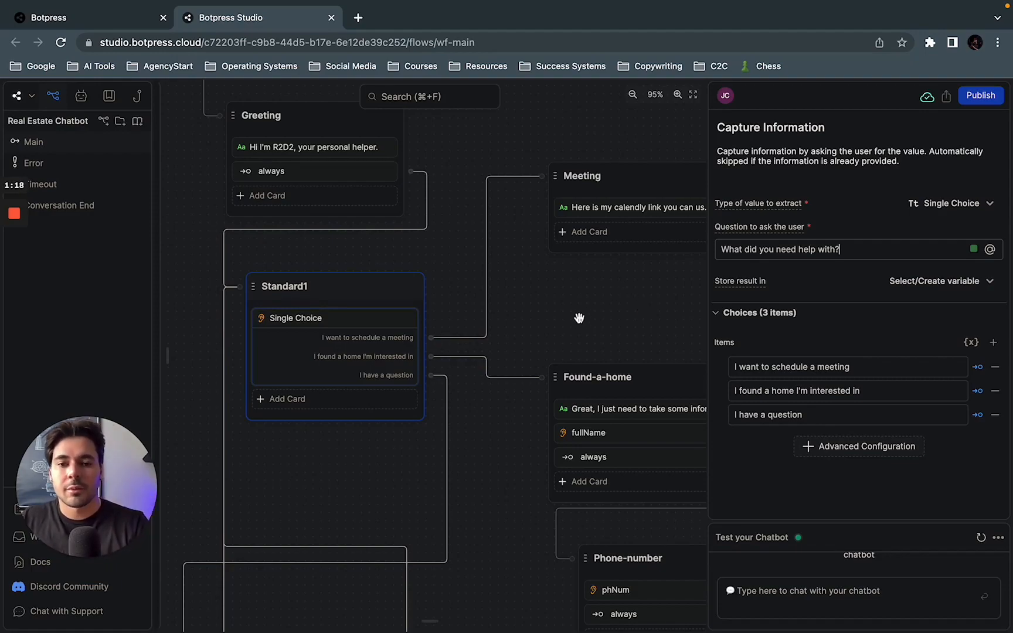
Step: Remove the link between the "I want to schedule a meeting" choice and the Meeting node, and connect that choice to a new standard node
scroll(578, 317, down, 2)
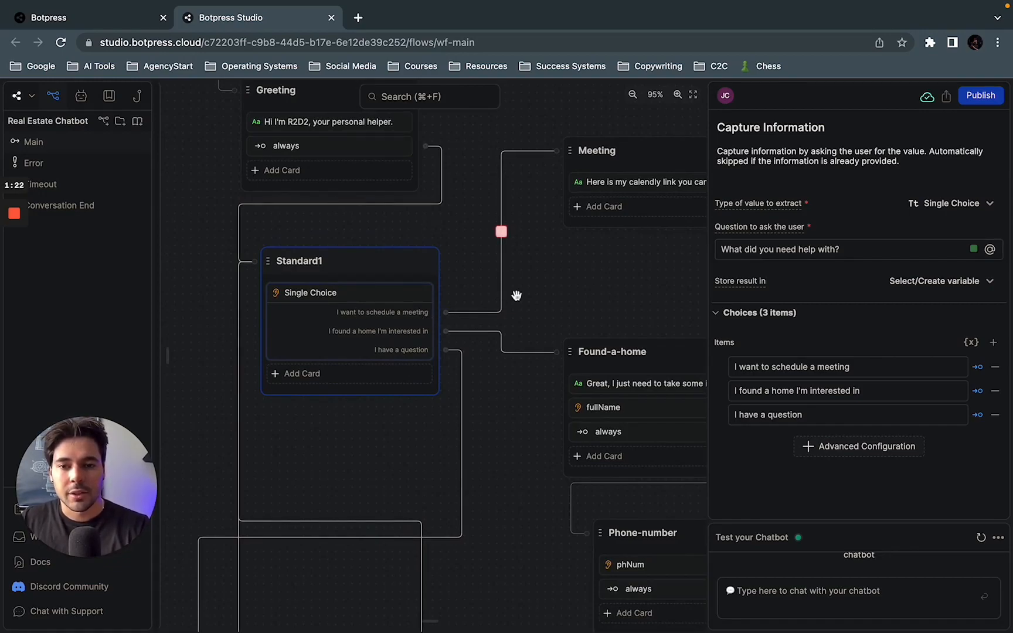
click(502, 231)
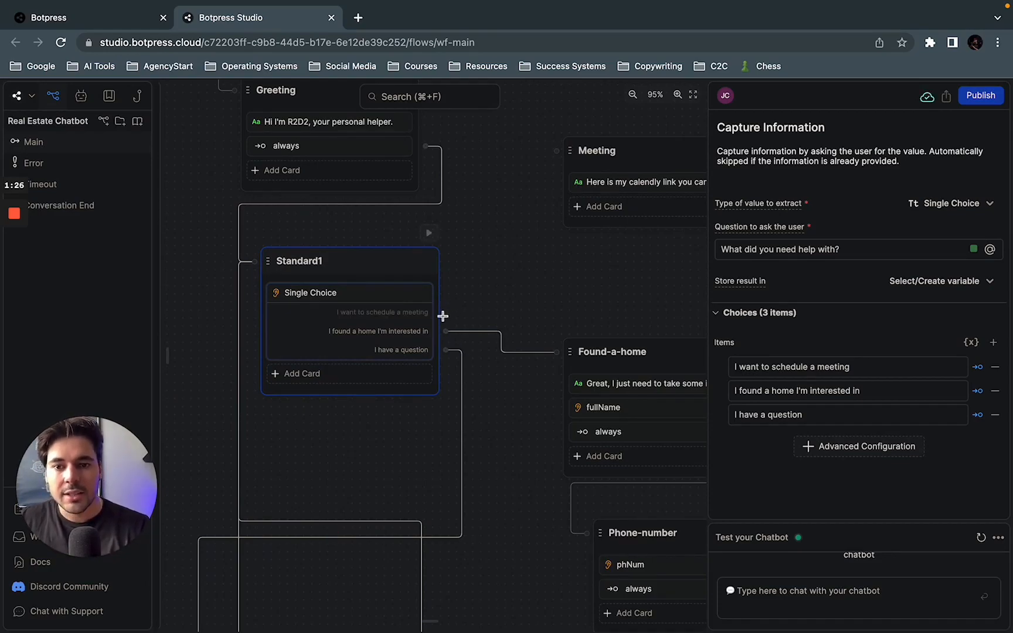
drag(445, 314, 502, 252)
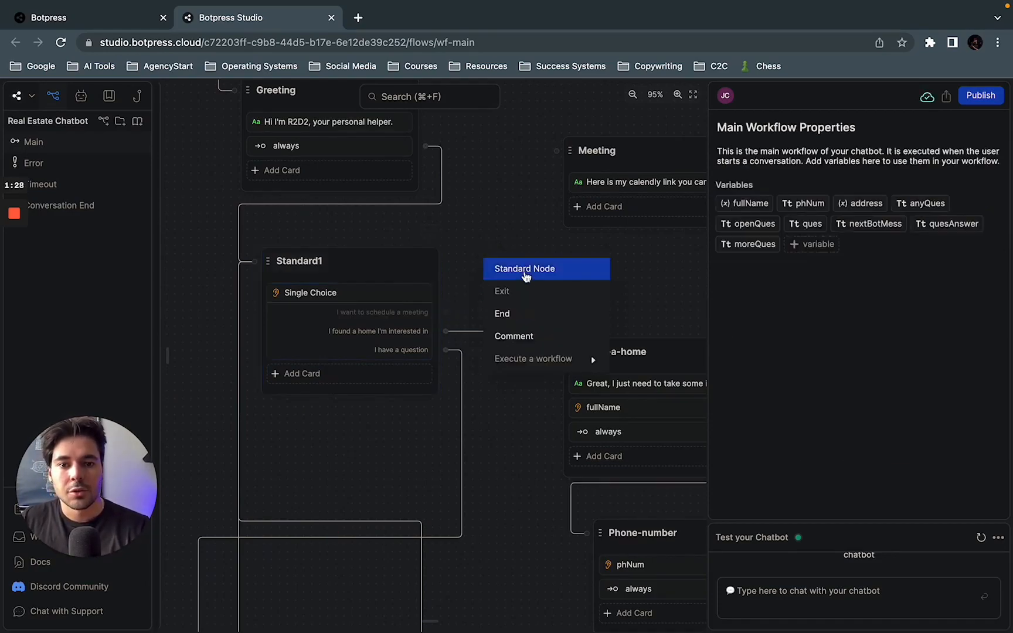
click(519, 270)
drag(565, 262, 564, 244)
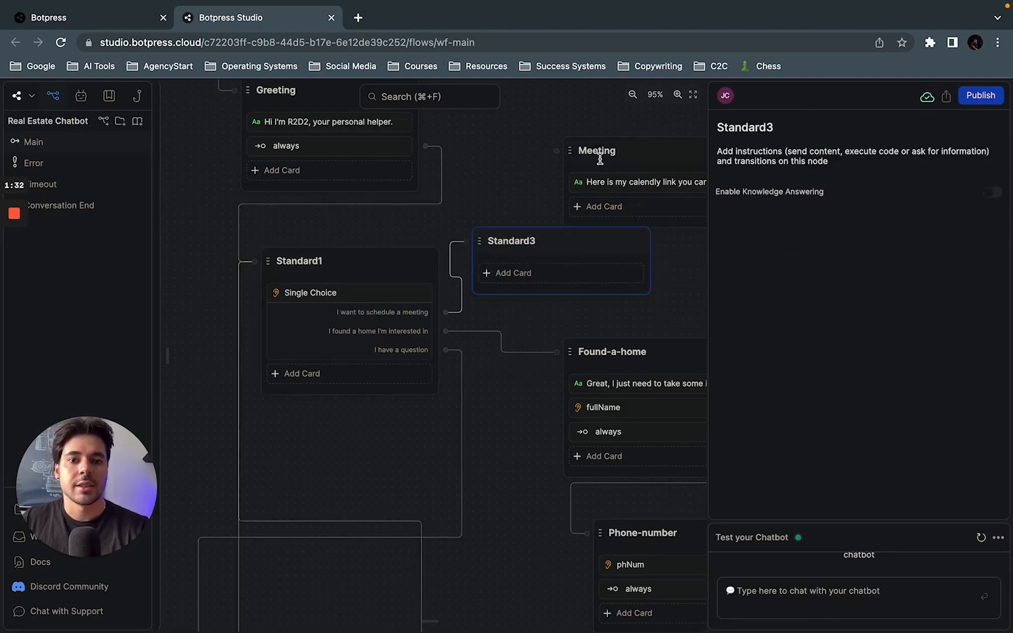
Step: Rename the new standard node below the Meeting node as Meeting2
click(643, 156)
double_click(525, 239)
double_click(525, 240)
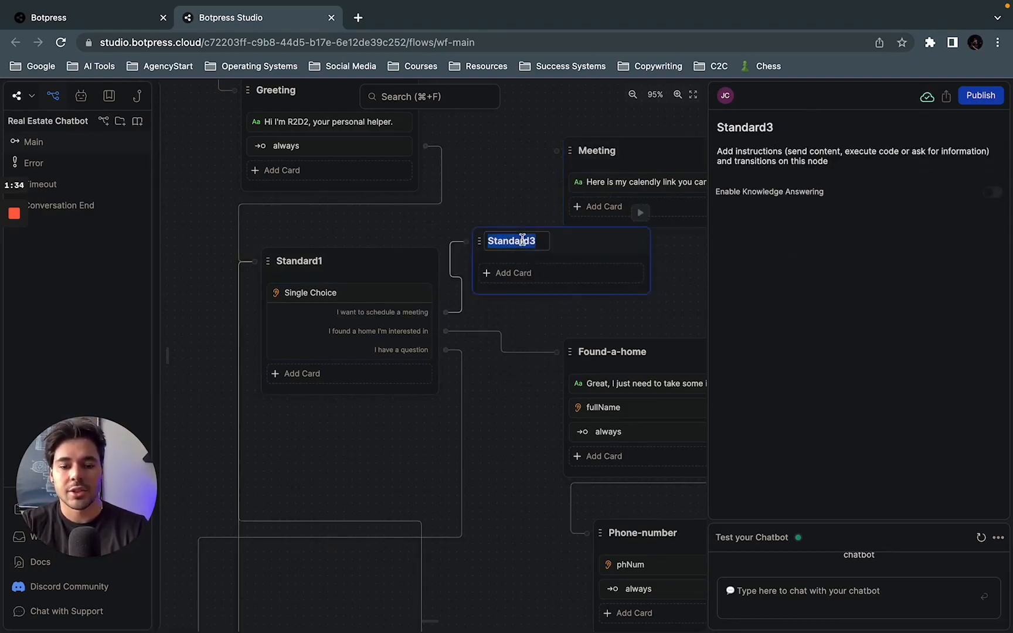
text(Meeting2)
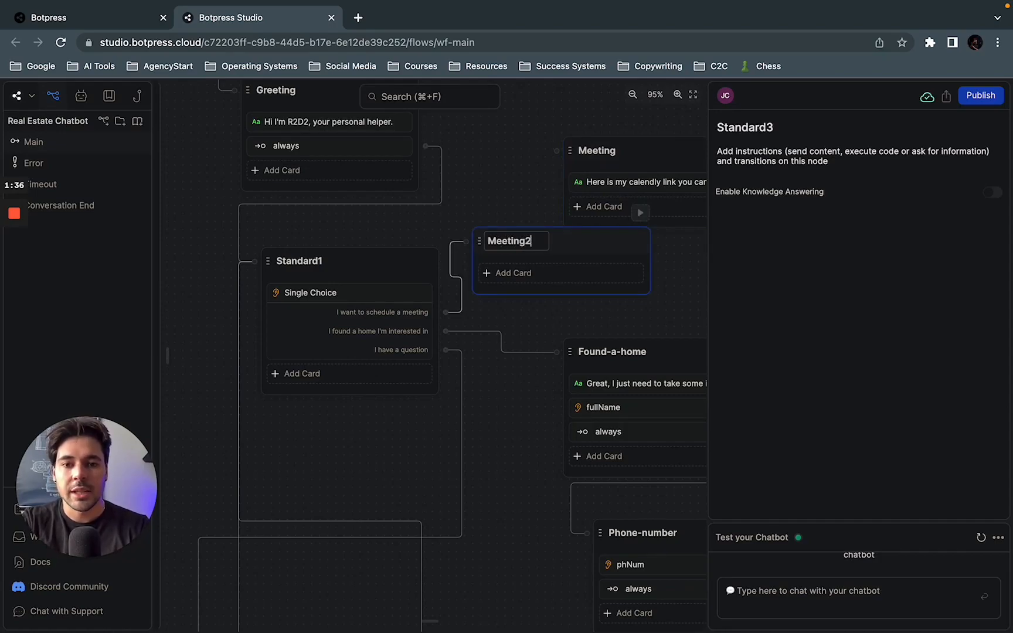
click(559, 256)
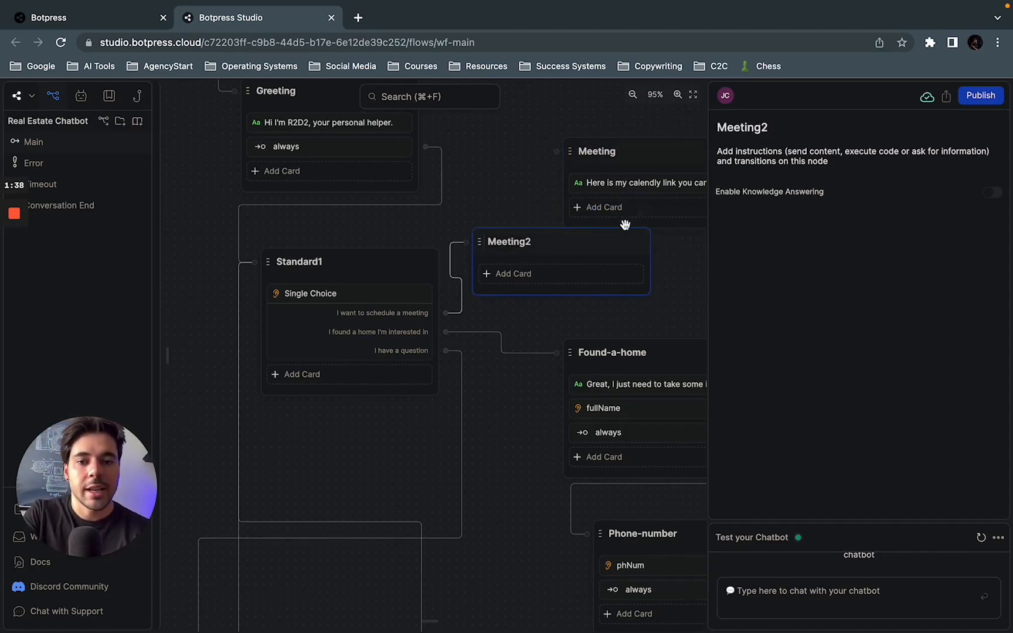
Step: Open the card library for the Meeting2 node and look through its message, execute, flow logic, AI and capture information cards
click(538, 281)
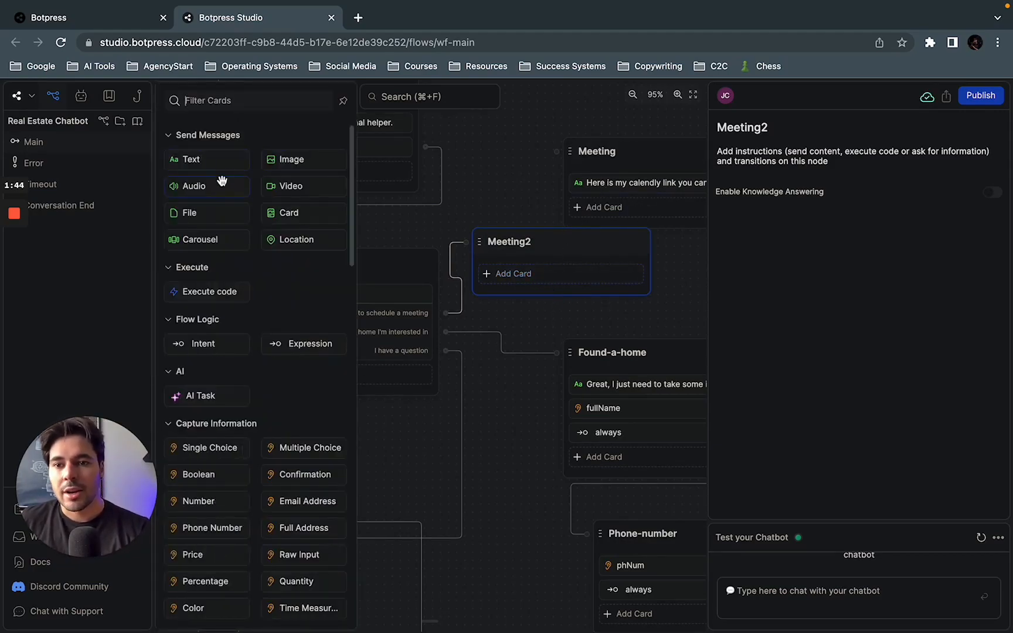
scroll(257, 317, down, 5)
scroll(256, 316, up, 5)
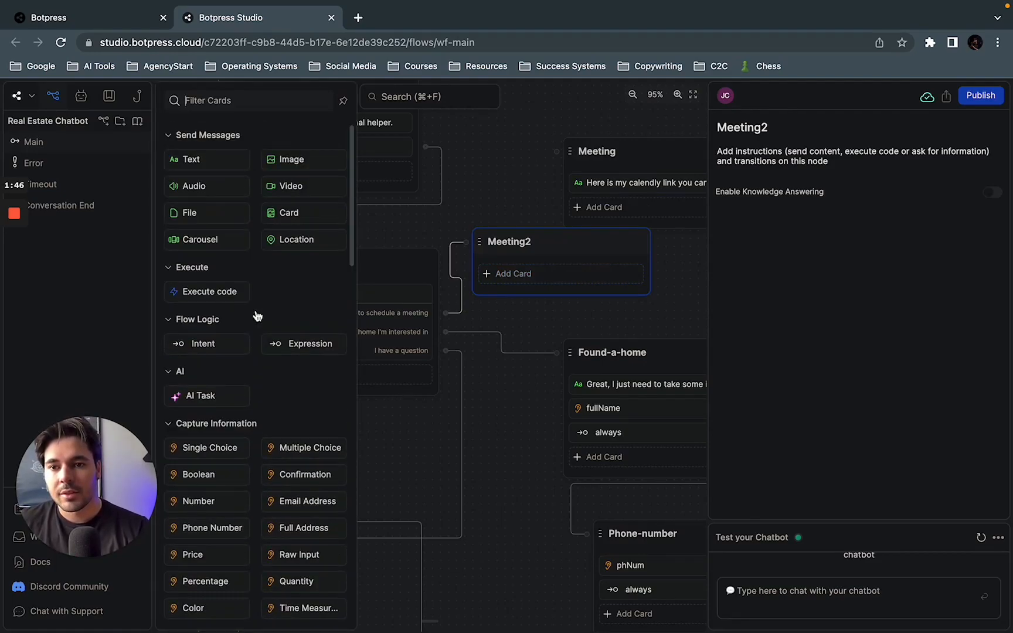
scroll(242, 441, down, 4)
scroll(242, 441, up, 4)
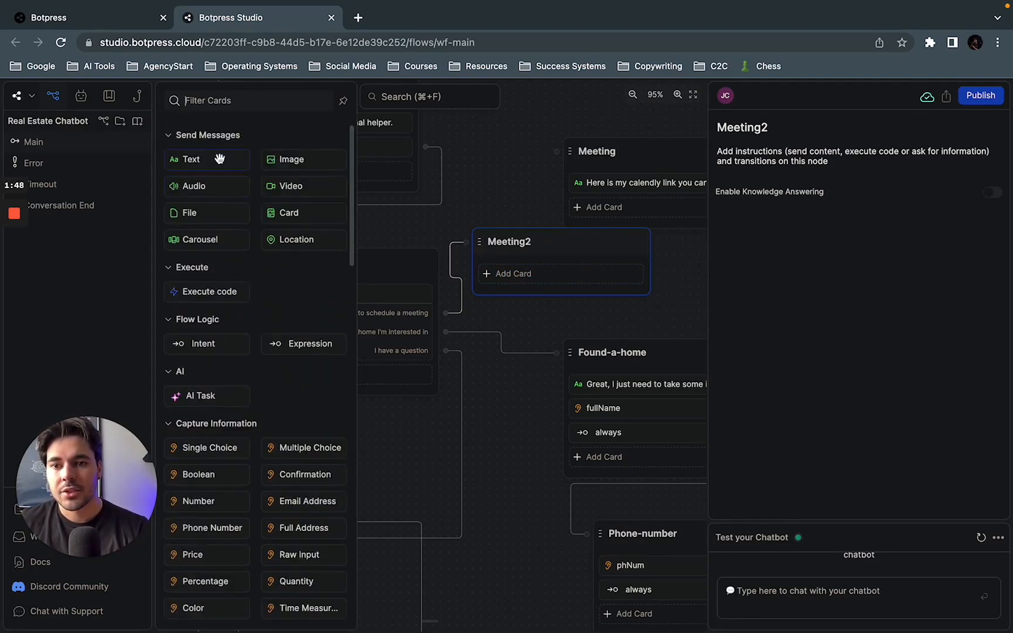
scroll(262, 353, down, 3)
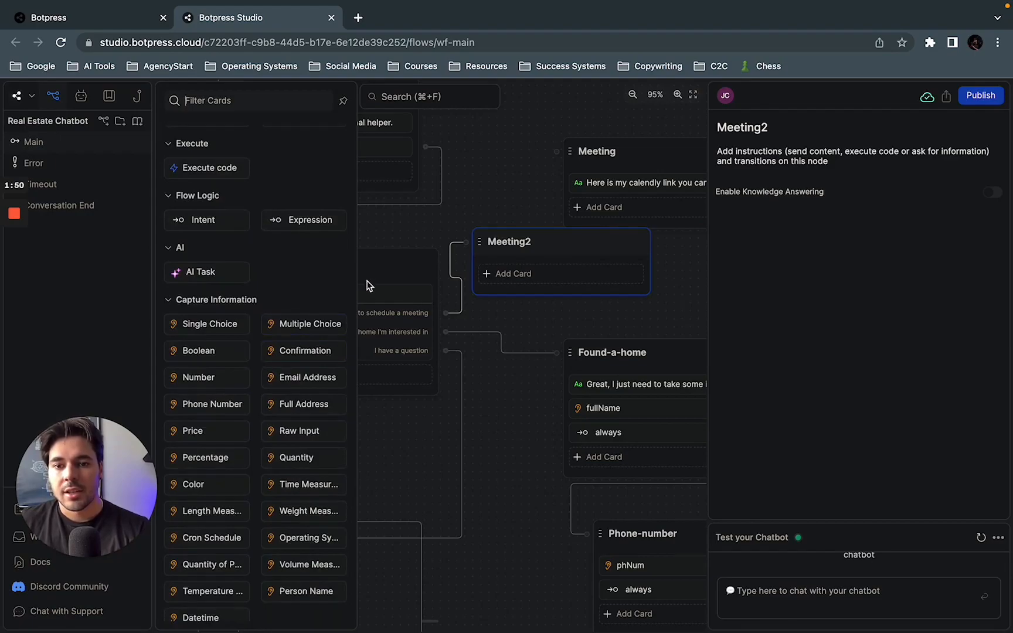
Step: Open the Meeting node's text card to read the message containing the Calendly link
scroll(527, 222, left, 5)
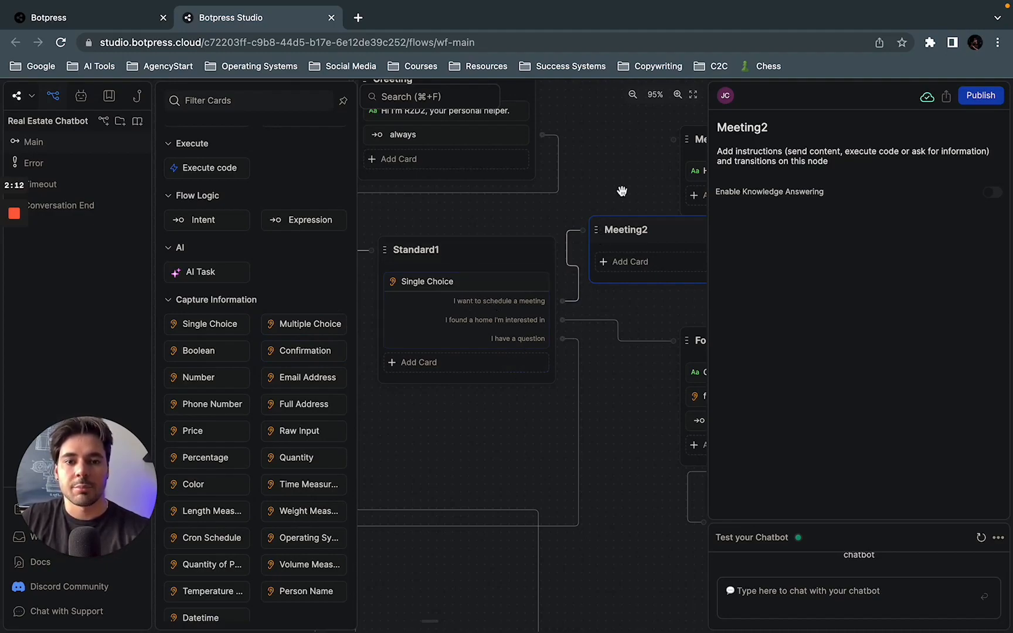
scroll(586, 252, right, 5)
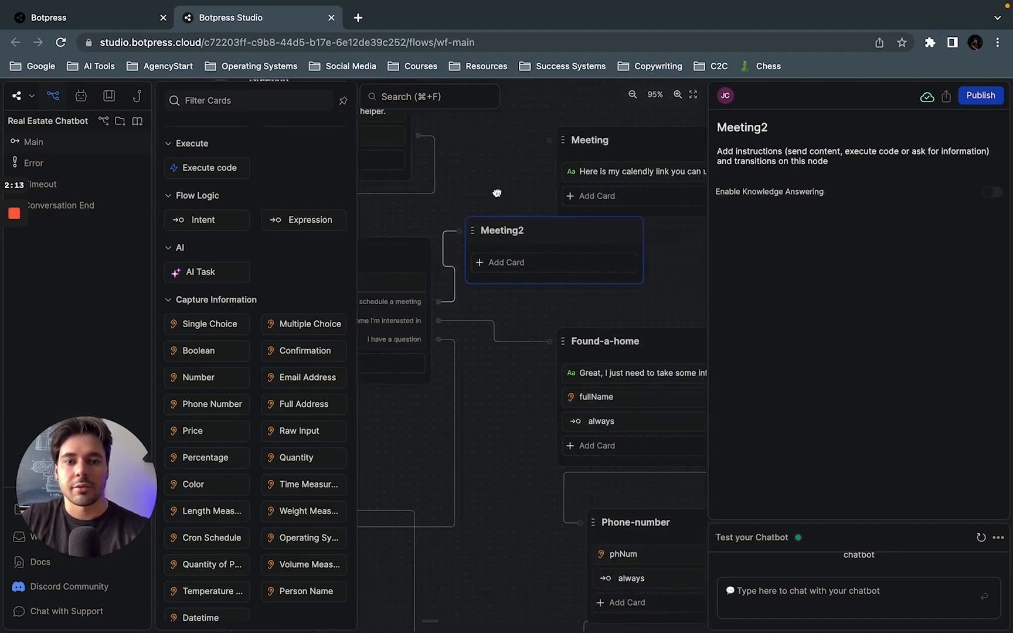
click(624, 173)
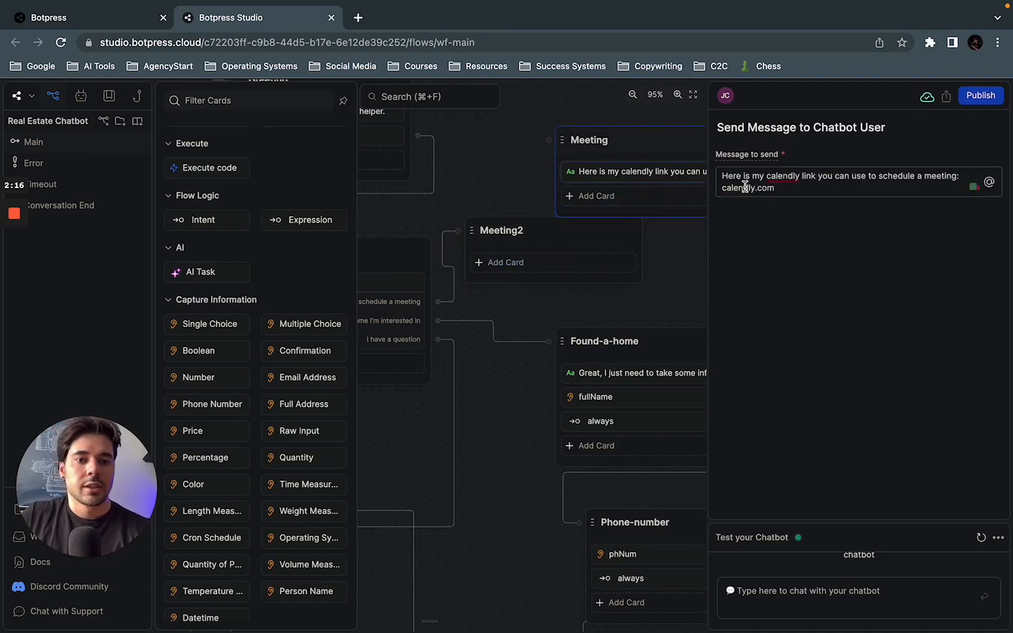
mouse_move(804, 182)
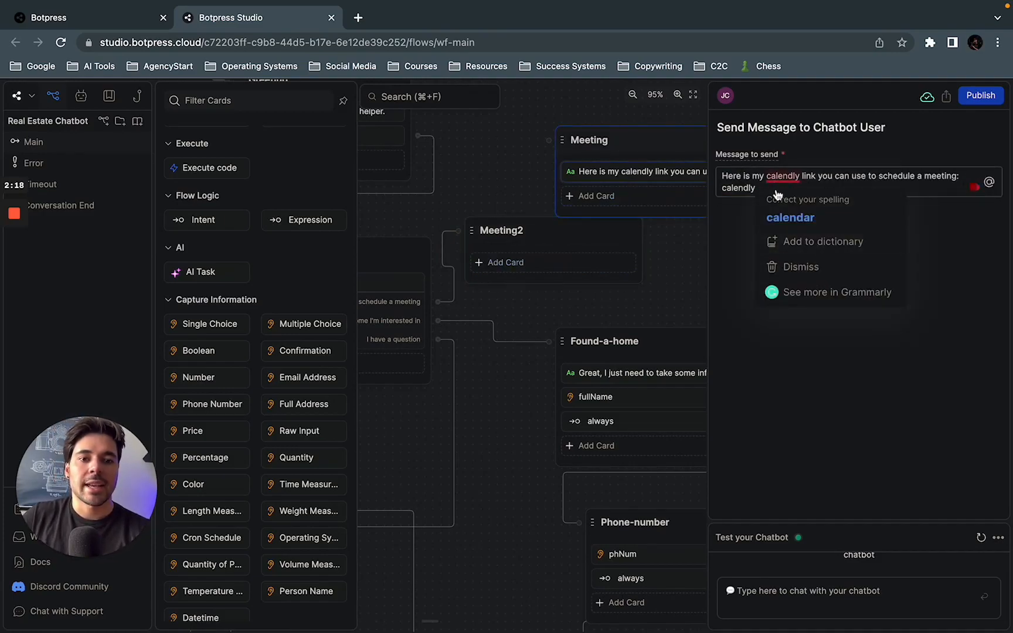
text(.com)
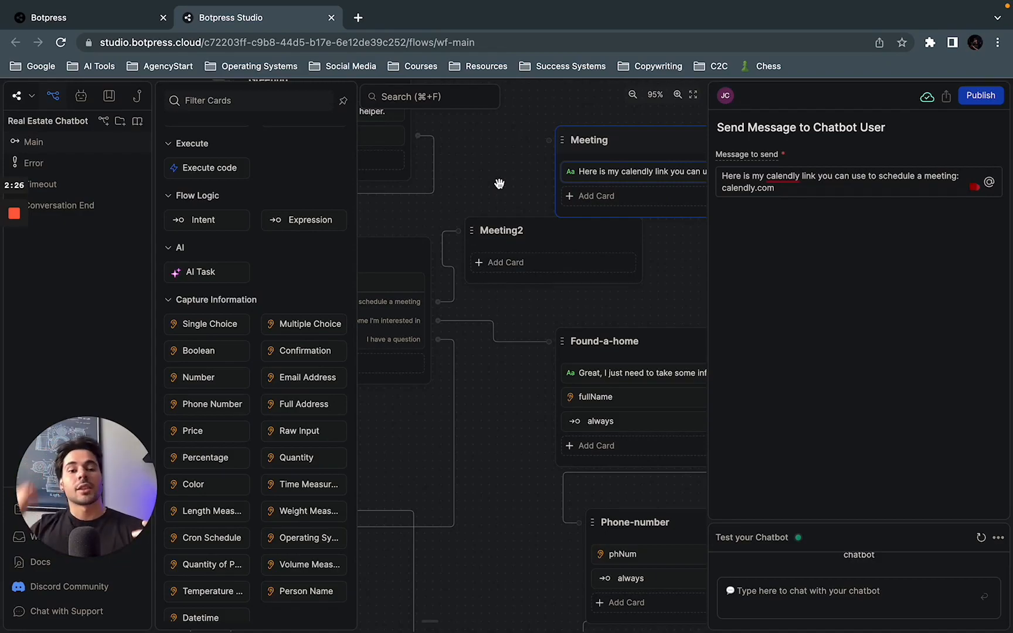
Step: Delete the empty Meeting2 node from the main flow
click(536, 240)
right_click(572, 245)
click(531, 231)
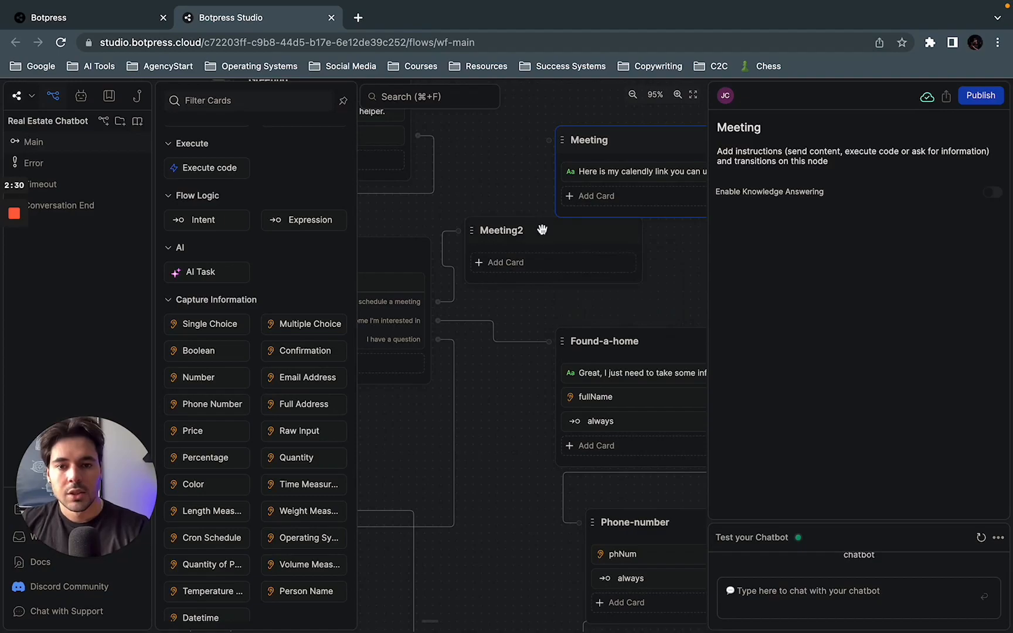
right_click(538, 240)
click(575, 295)
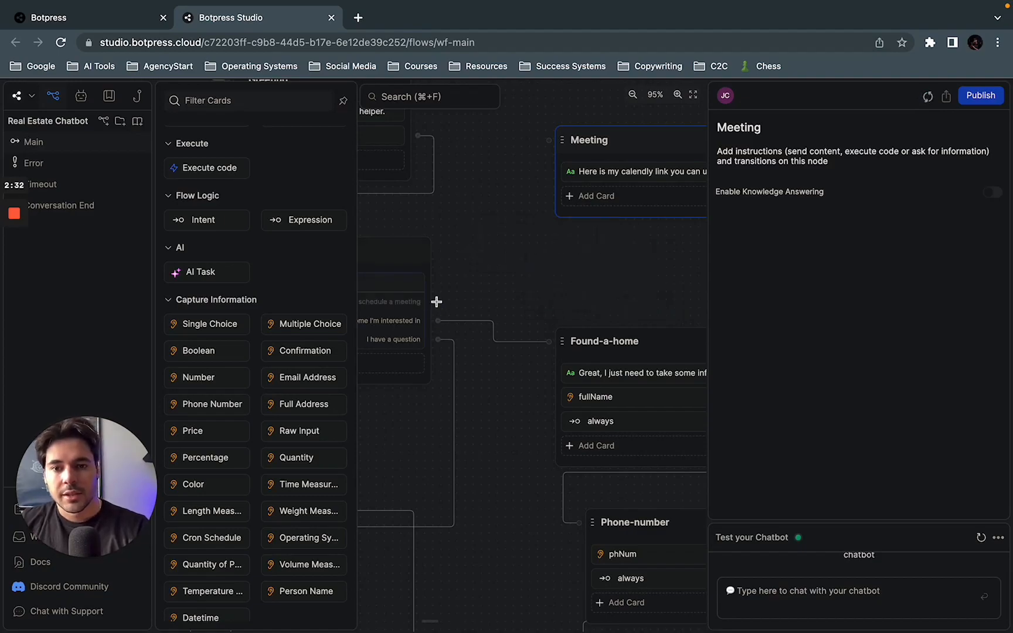
Step: Try linking the "I want to schedule a meeting" choice to a new standard node, and delete that node
drag(438, 301, 469, 220)
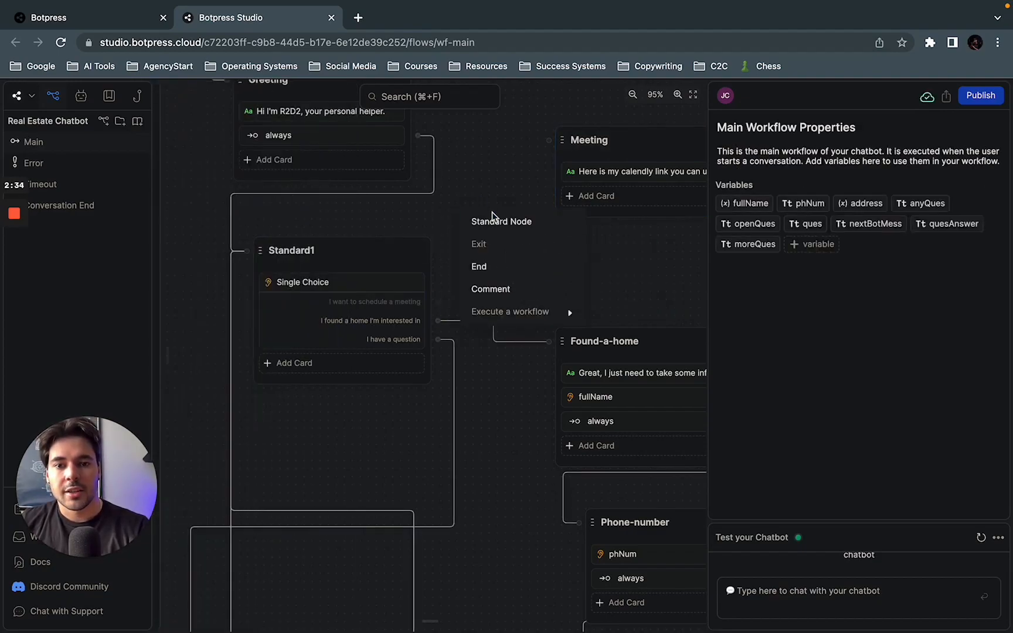
click(499, 220)
click(558, 228)
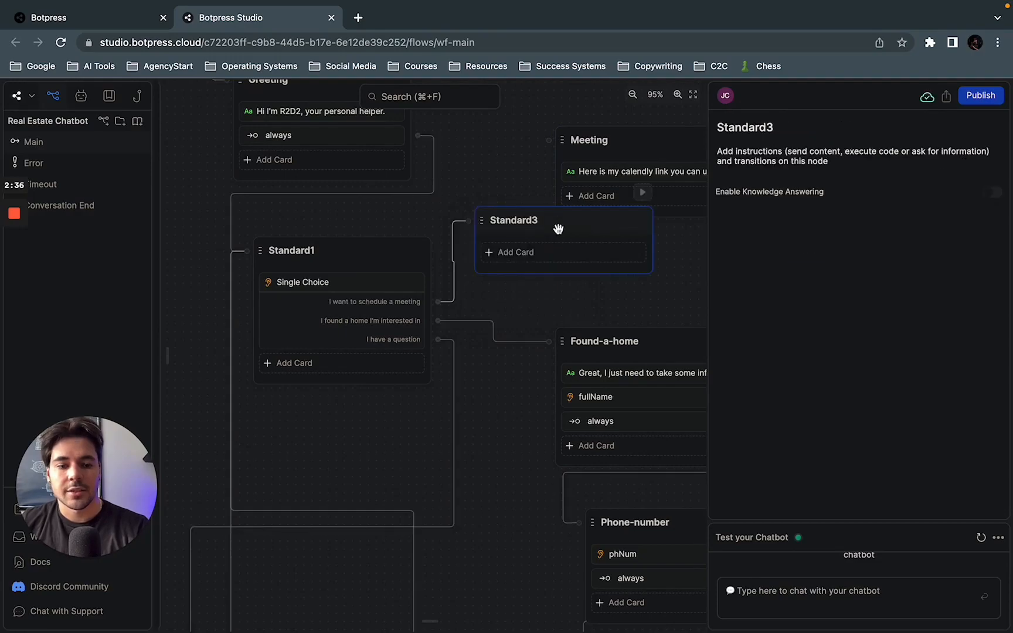
key(Delete)
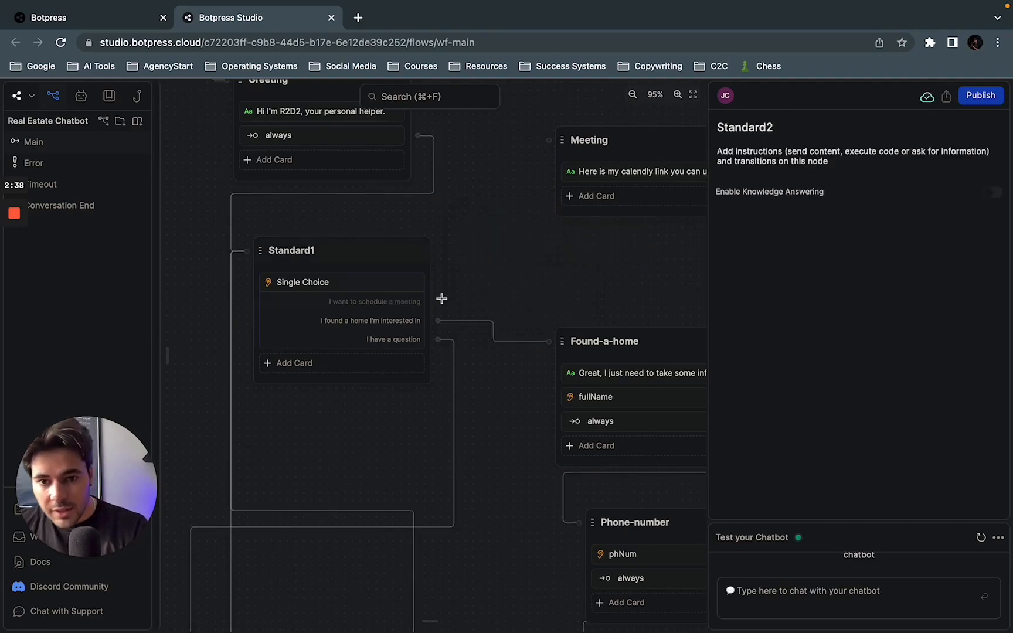
Step: Reconnect the "I want to schedule a meeting" choice of the Standard1 node to the Meeting node
drag(438, 302, 550, 140)
drag(551, 265, 417, 289)
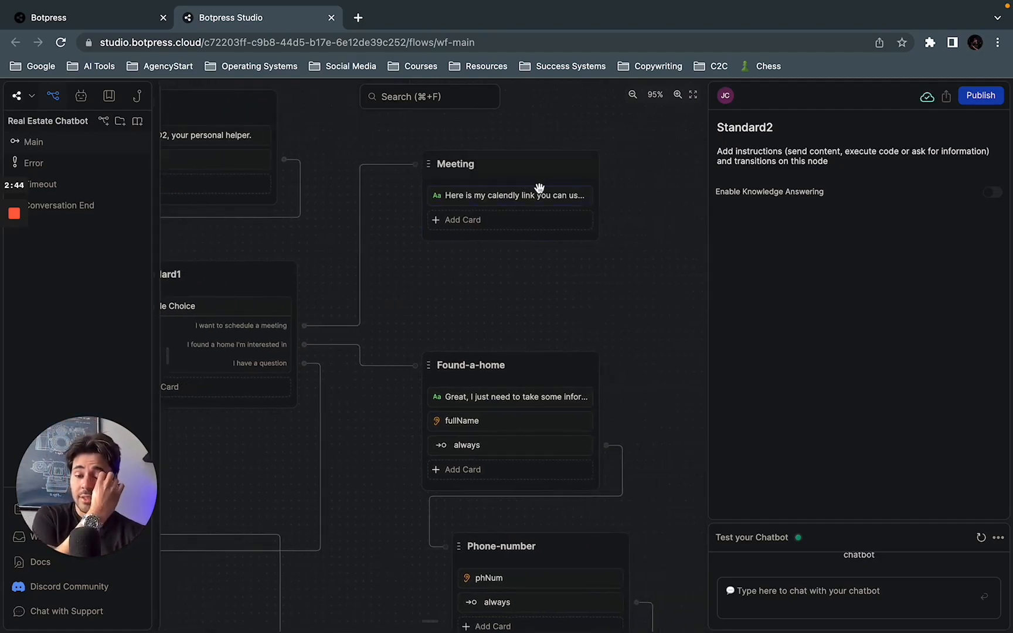
drag(554, 285, 617, 272)
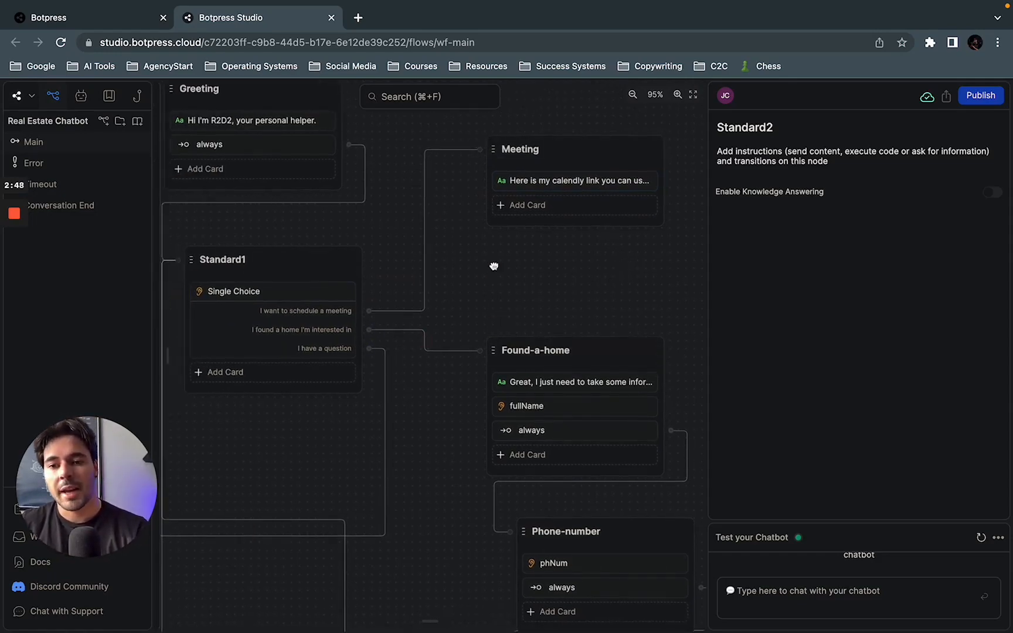
Step: Move the Found-a-home node slightly higher, closer to the Meeting node
drag(465, 290, 571, 226)
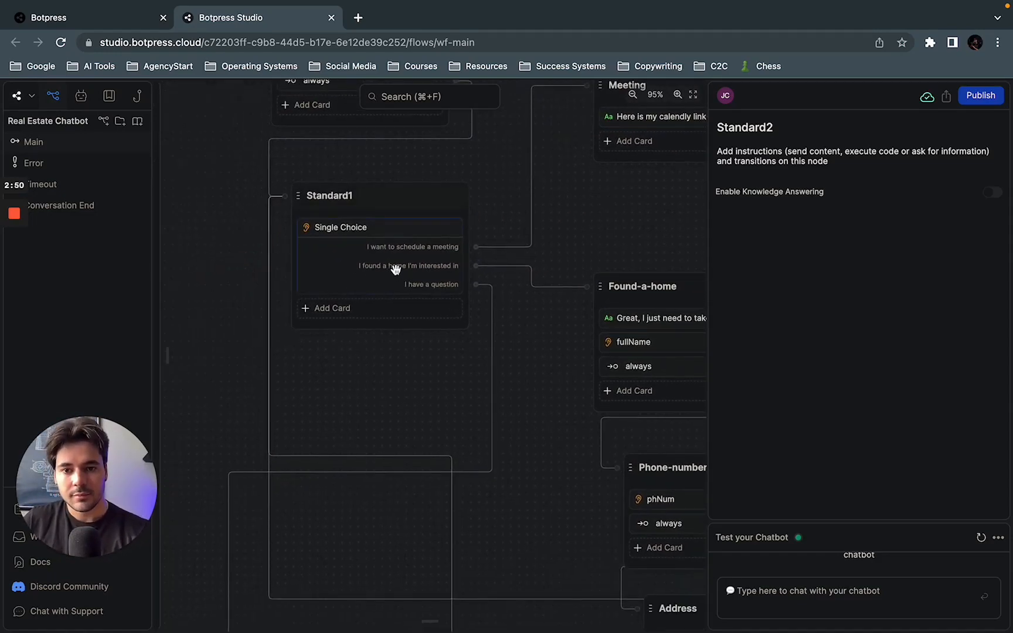
drag(565, 342, 478, 347)
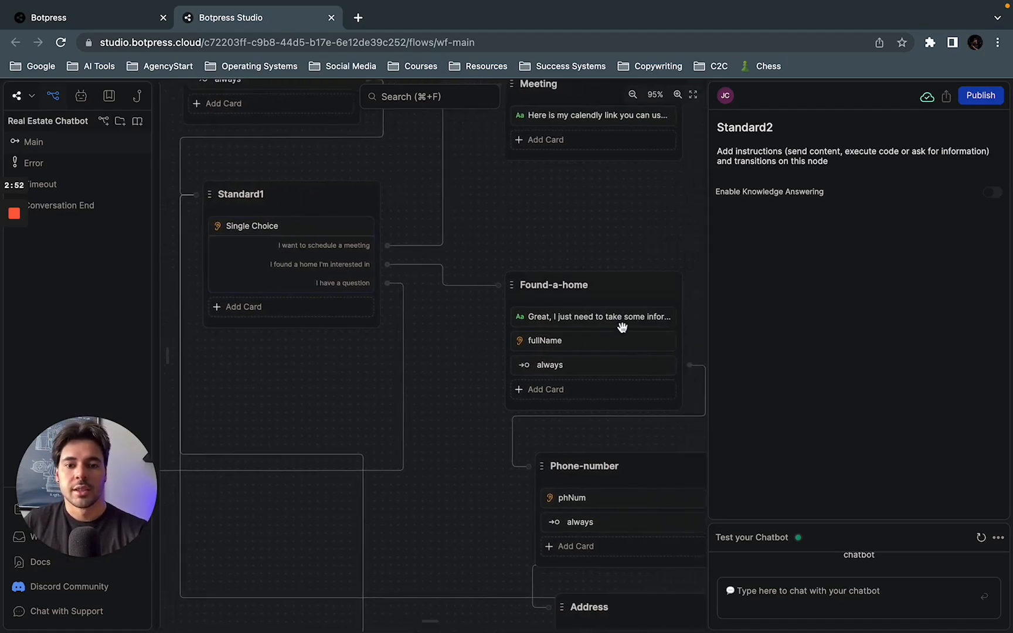
drag(662, 257, 617, 251)
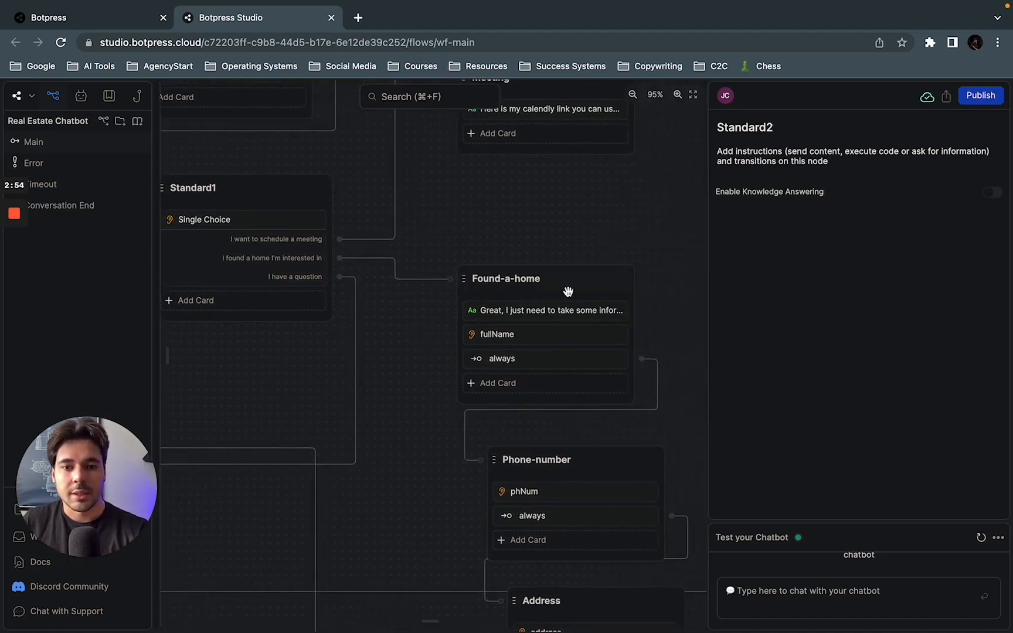
click(576, 290)
drag(575, 274, 585, 221)
Step: Open the Found-a-home node's text, fullName and always cards in turn to examine their message, question and condition
click(543, 262)
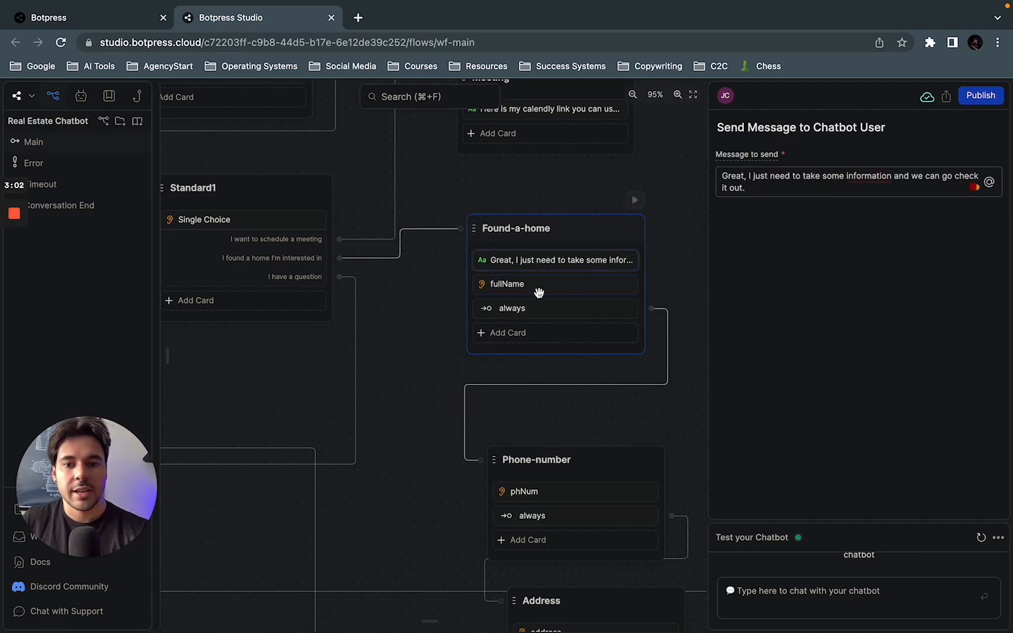
click(538, 287)
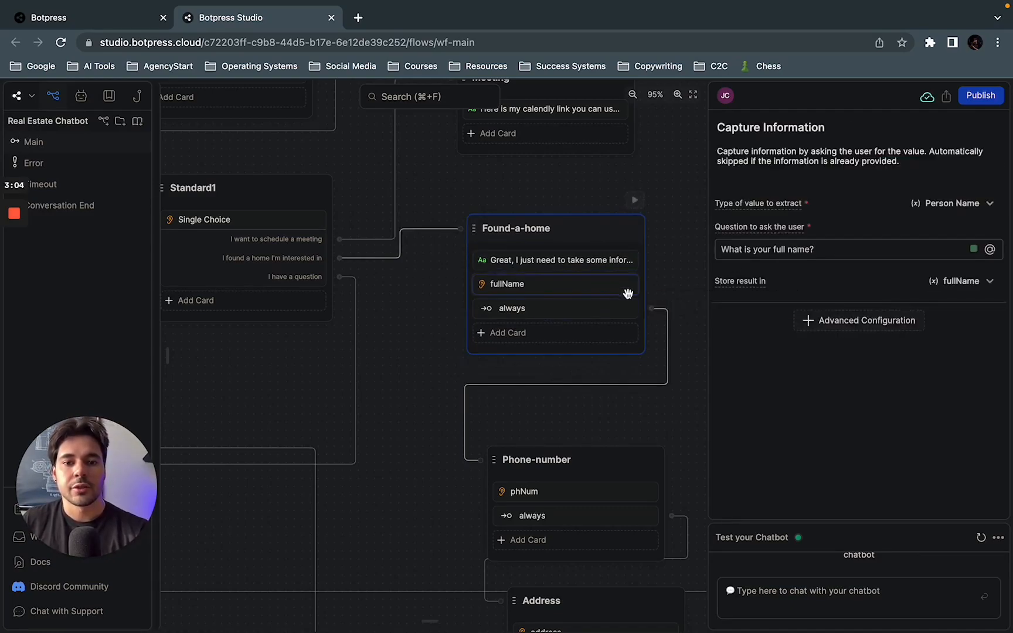
click(574, 310)
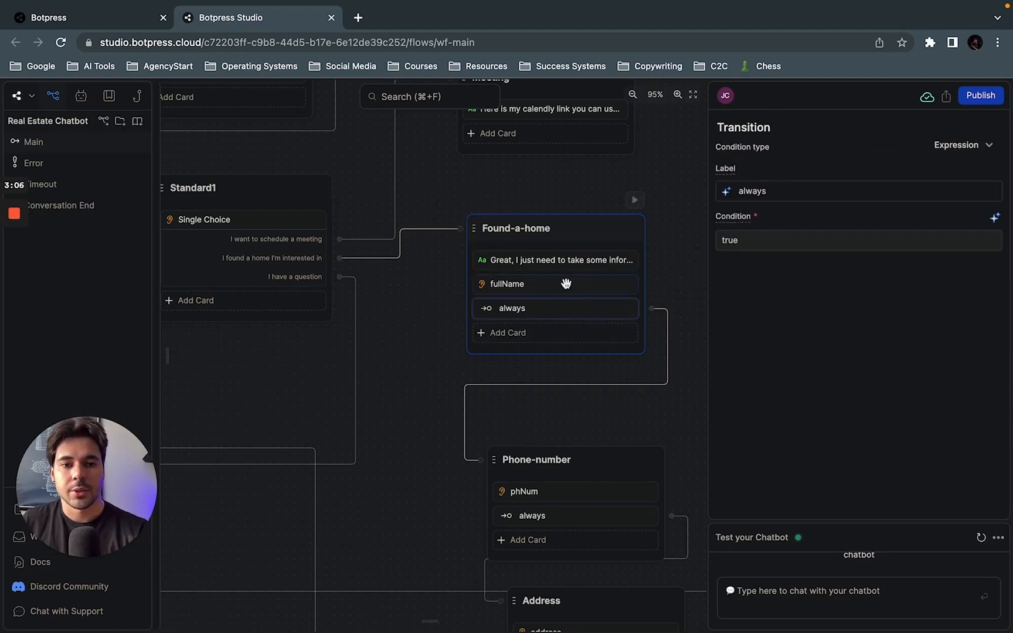
Step: Add a second expression card labelled "always" to the Found-a-home node and try dragging a link from it
scroll(486, 375, down, 1)
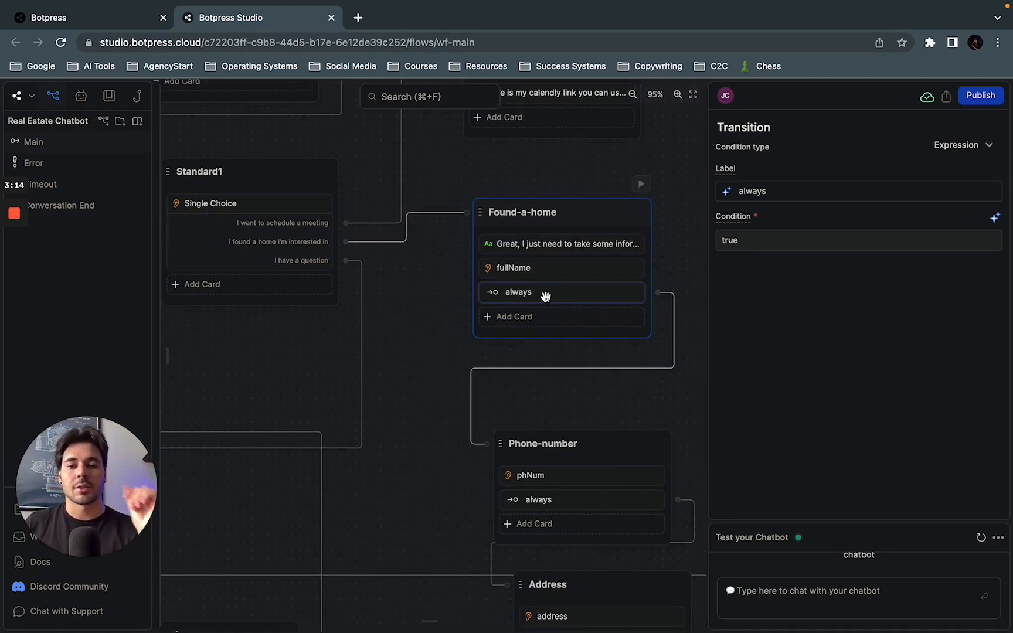
click(513, 320)
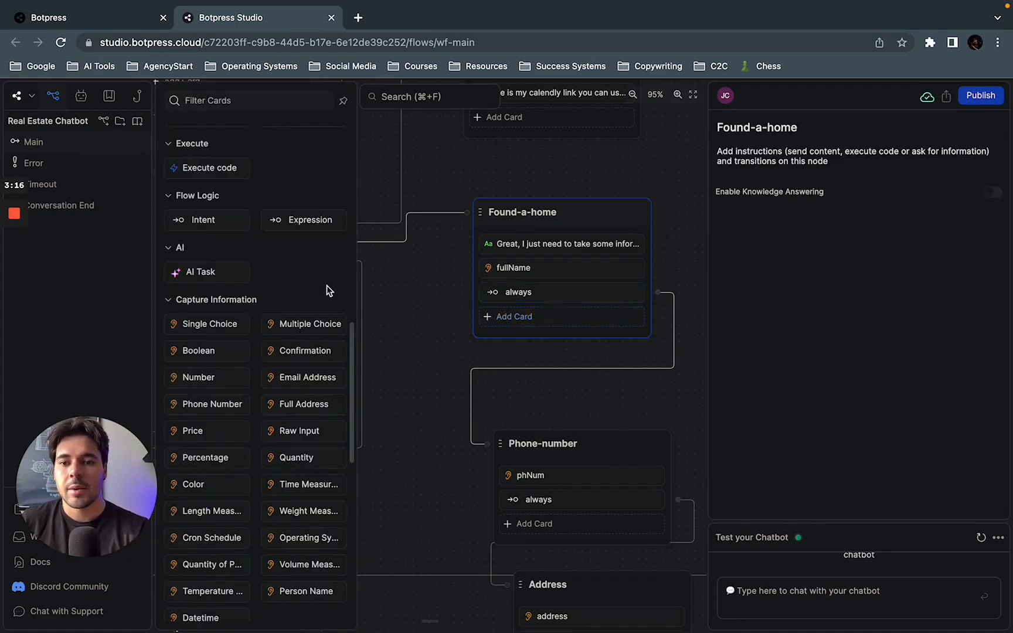
click(299, 222)
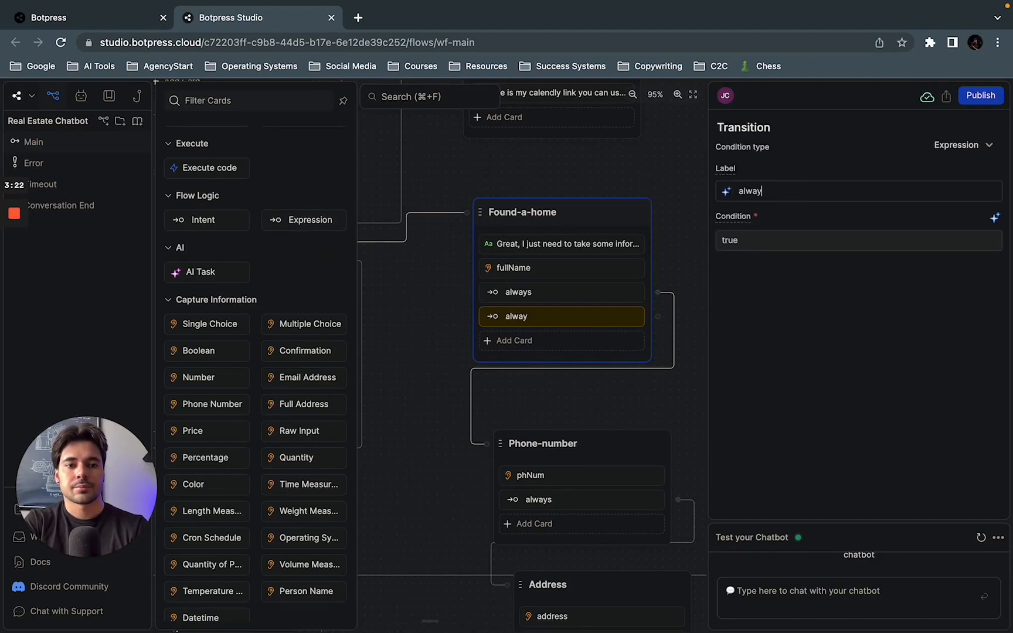
text(s)
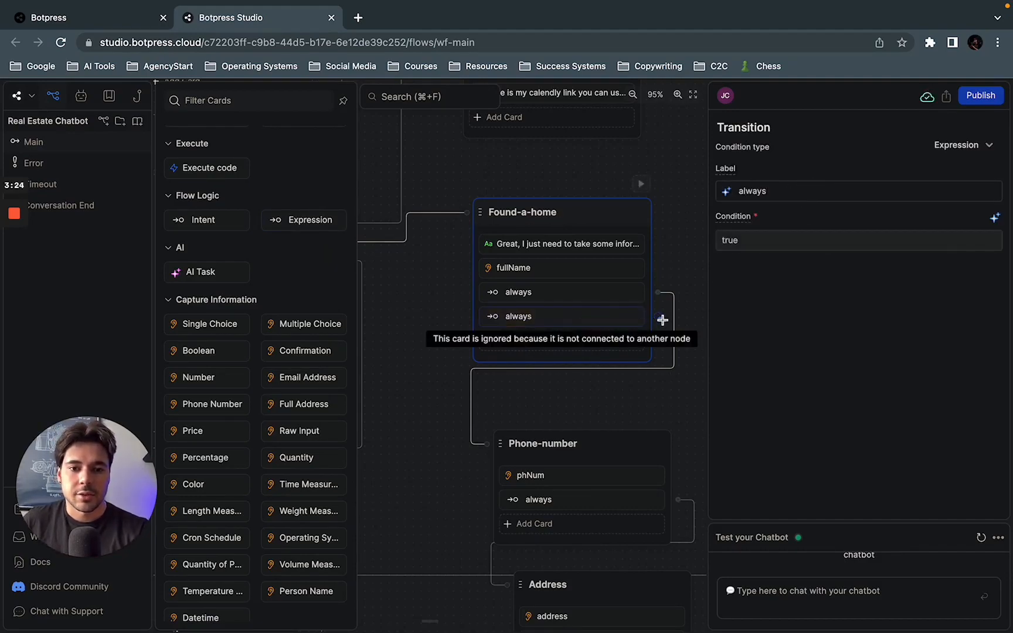
mouse_move(663, 320)
mouse_down()
mouse_move(487, 425)
mouse_move(482, 446)
mouse_move(680, 325)
mouse_move(668, 334)
mouse_up()
click(428, 358)
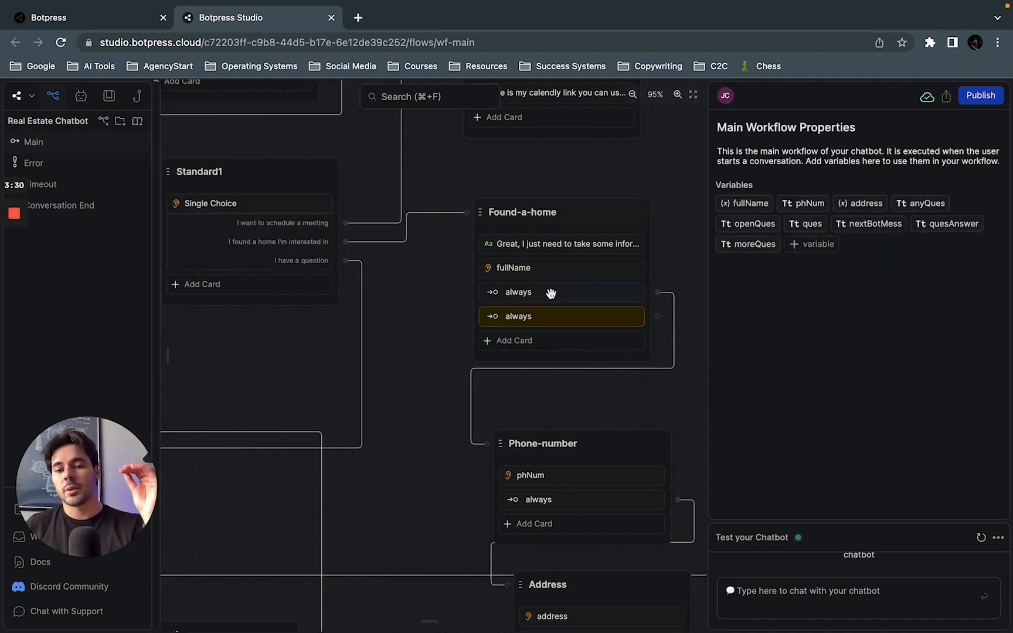
Step: Delete the unconnected second "always" card from the Found-a-home node
click(559, 317)
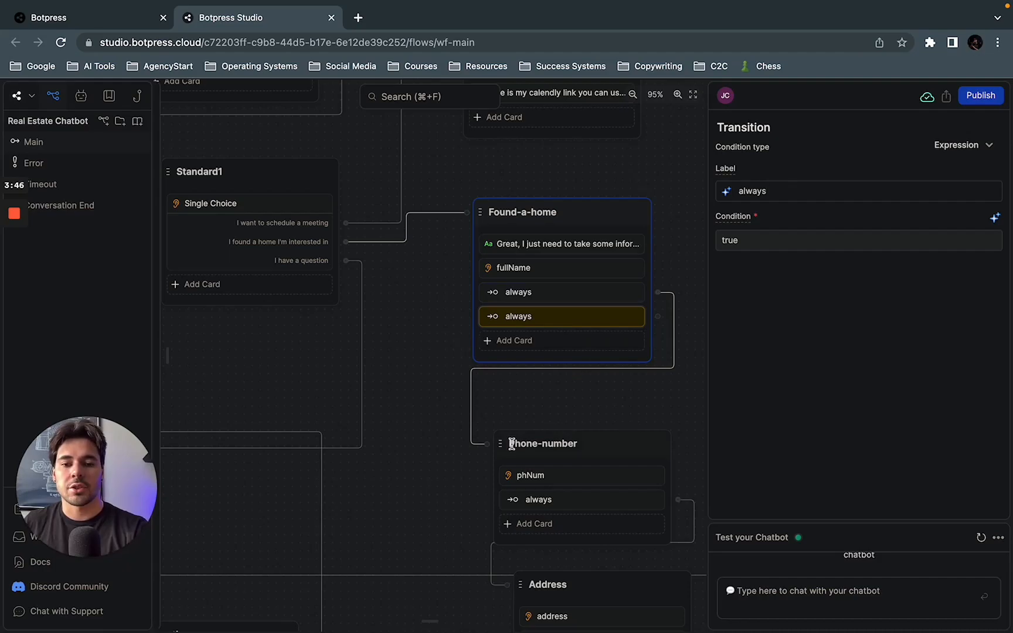
right_click(561, 321)
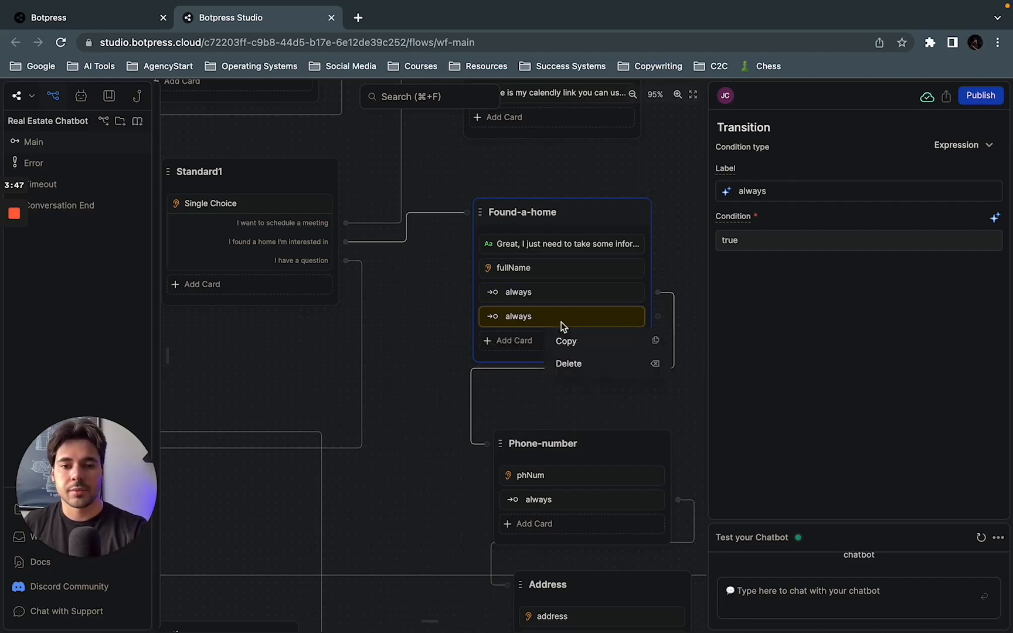
click(581, 363)
Step: Open the Phone-number node's phNum card and look through the available types of value to extract
drag(584, 404, 530, 364)
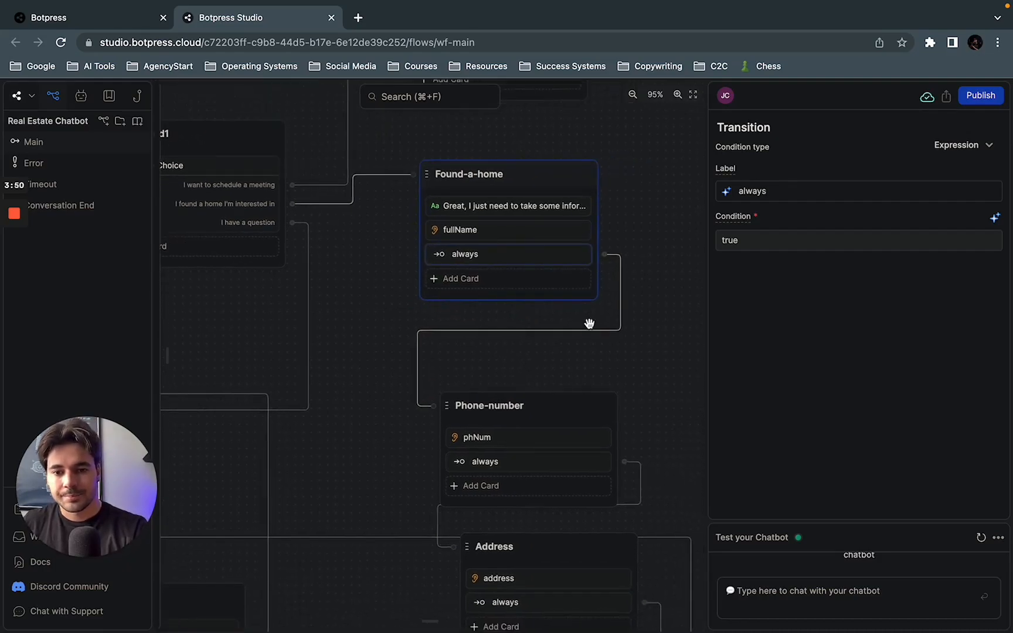
scroll(503, 322, down, 3)
click(499, 348)
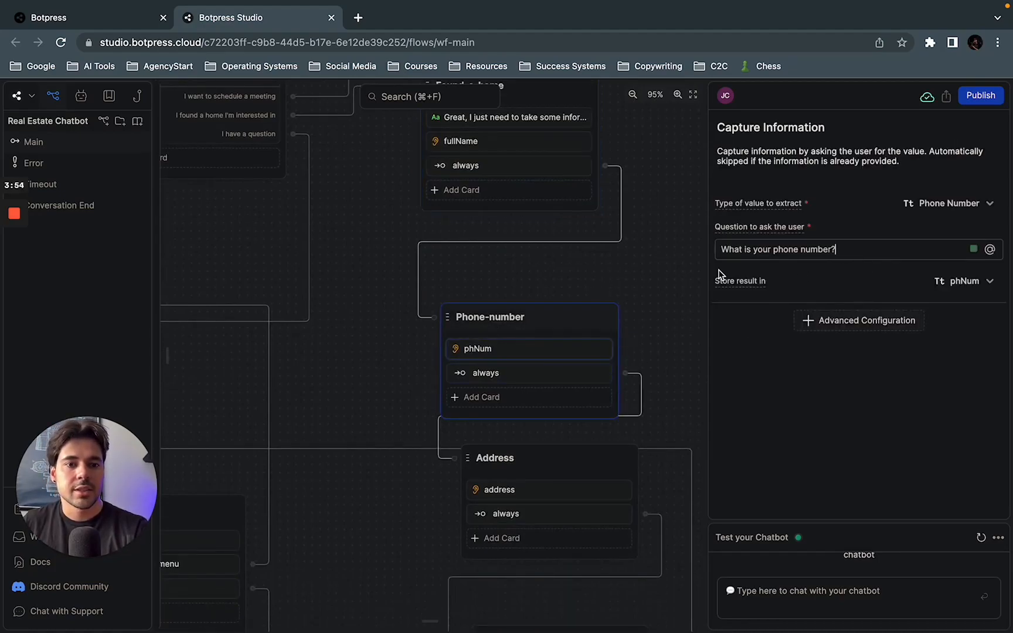
click(988, 204)
scroll(933, 300, down, 1)
scroll(932, 301, up, 1)
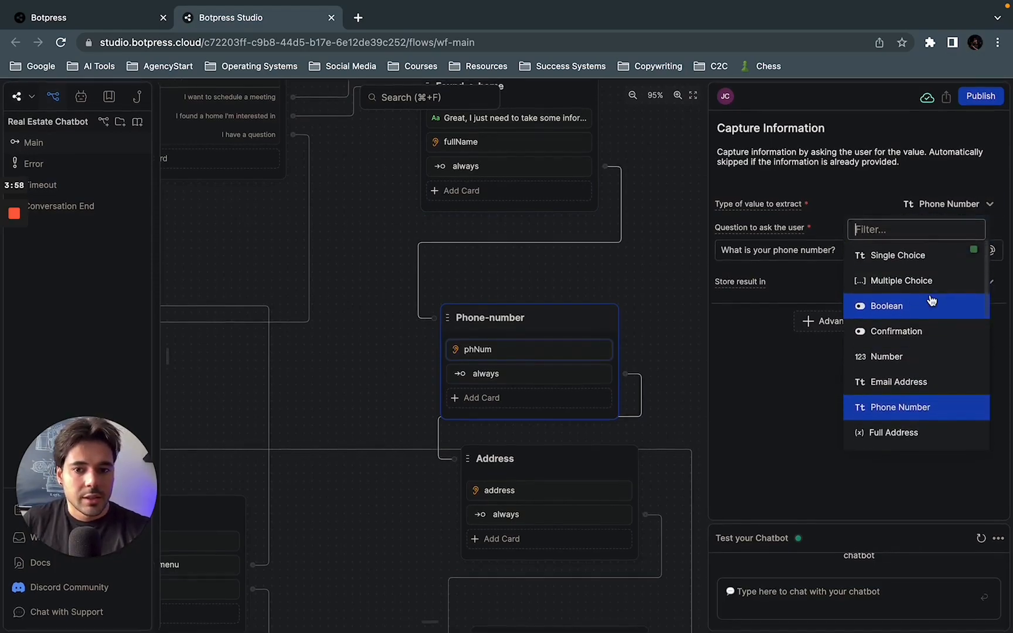
click(368, 278)
Step: Open the card library and look through its capture information, agents and utilities cards
mouse_move(168, 355)
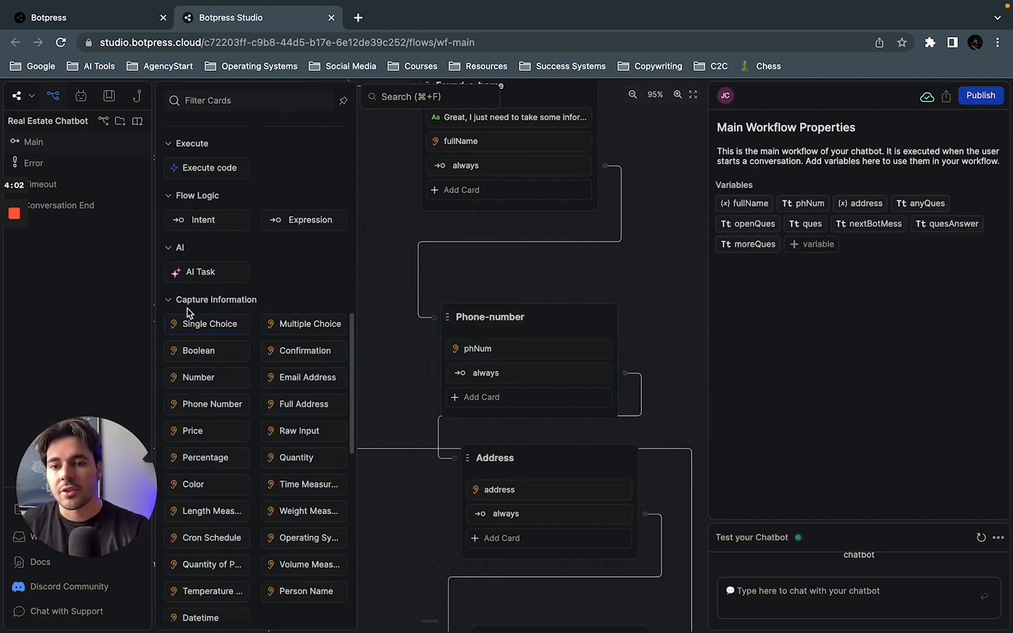
scroll(238, 334, down, 2)
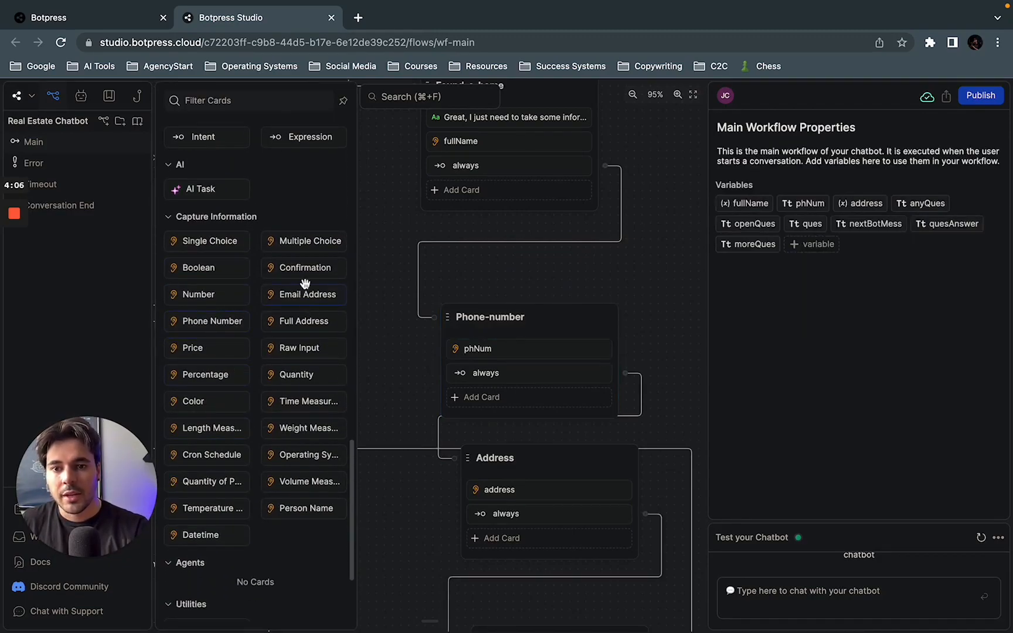
scroll(291, 429, down, 1)
scroll(291, 429, down, 1)
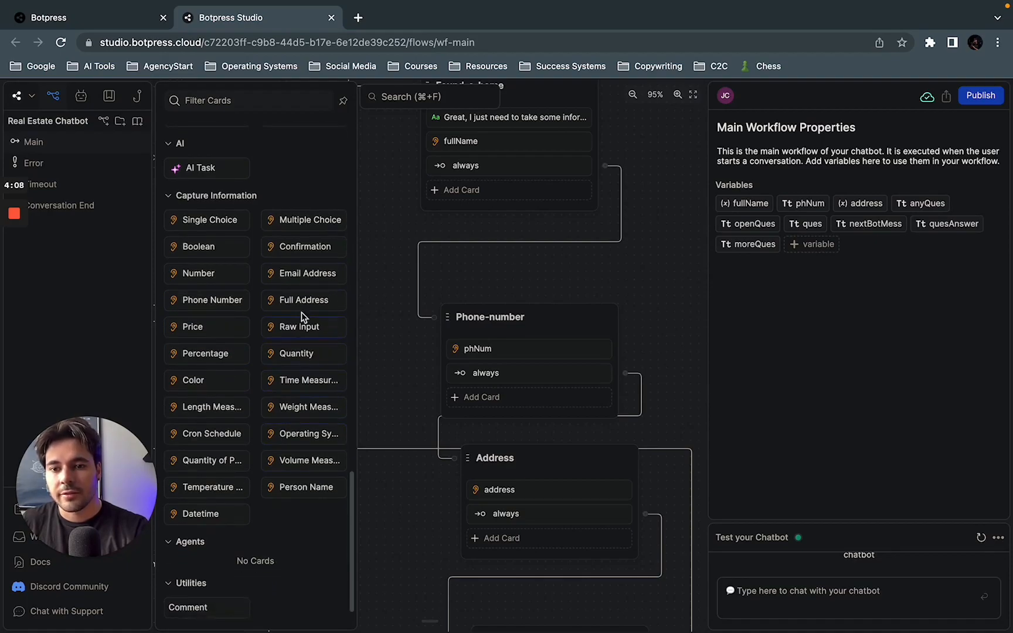
scroll(241, 484, down, 1)
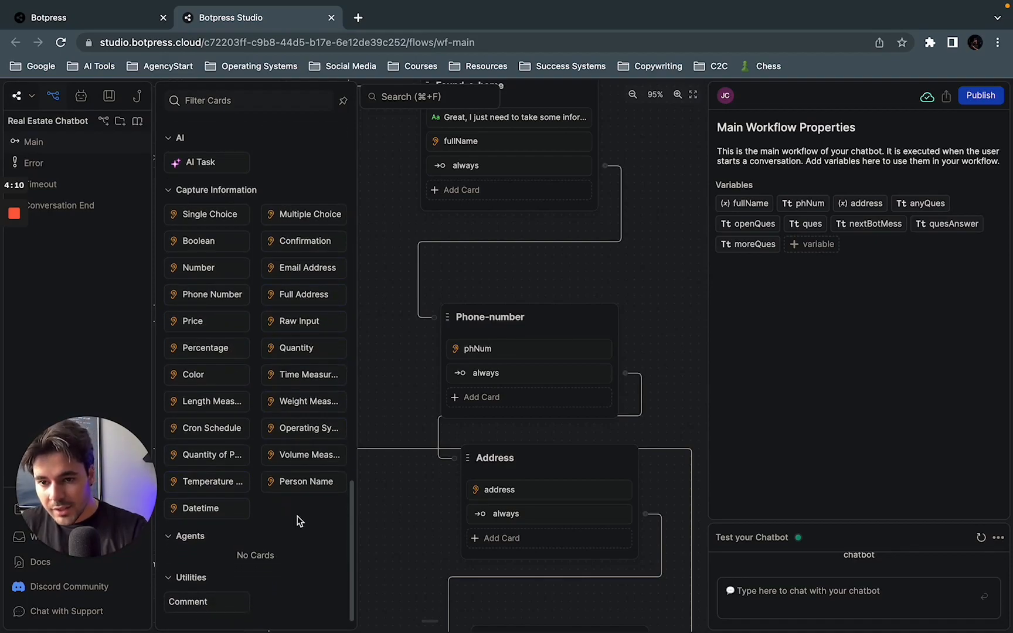
scroll(306, 451, up, 3)
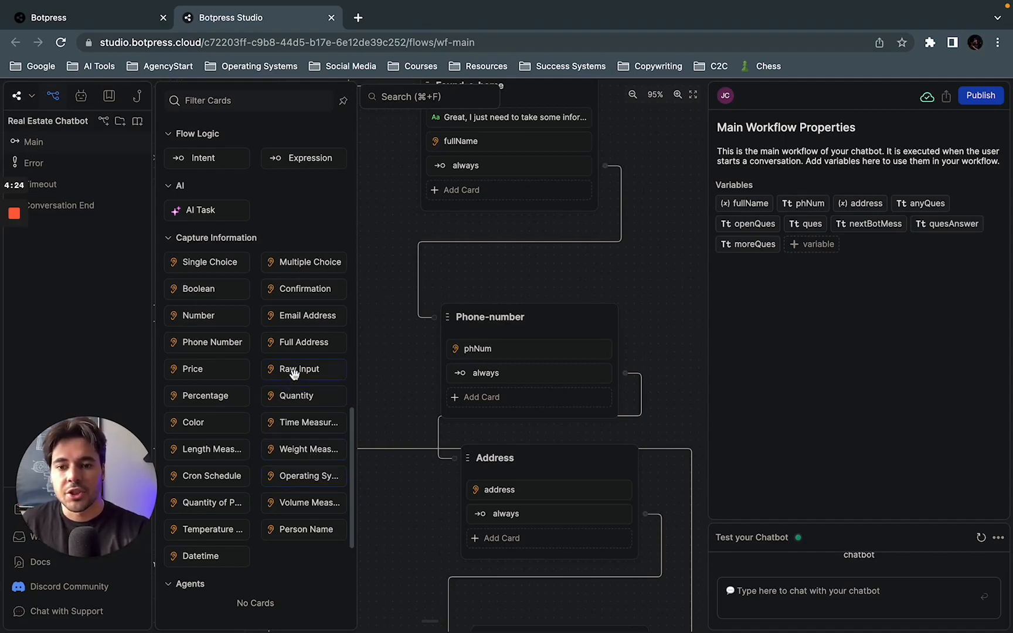
Step: Add a Raw Input card to the Phone-number node and enter favCar as a new variable for its result
drag(305, 367, 558, 406)
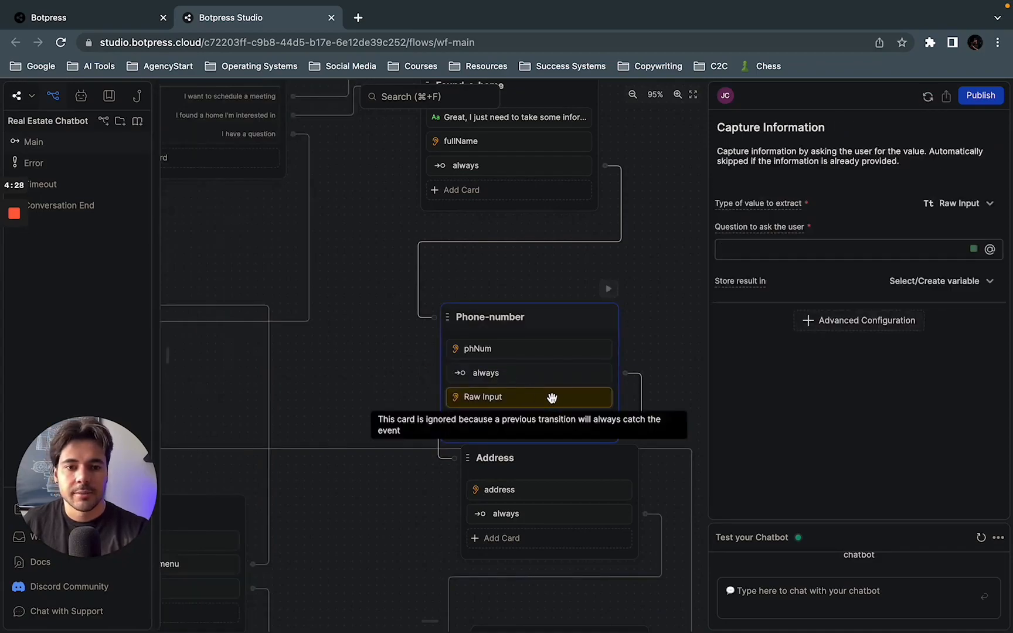
click(924, 282)
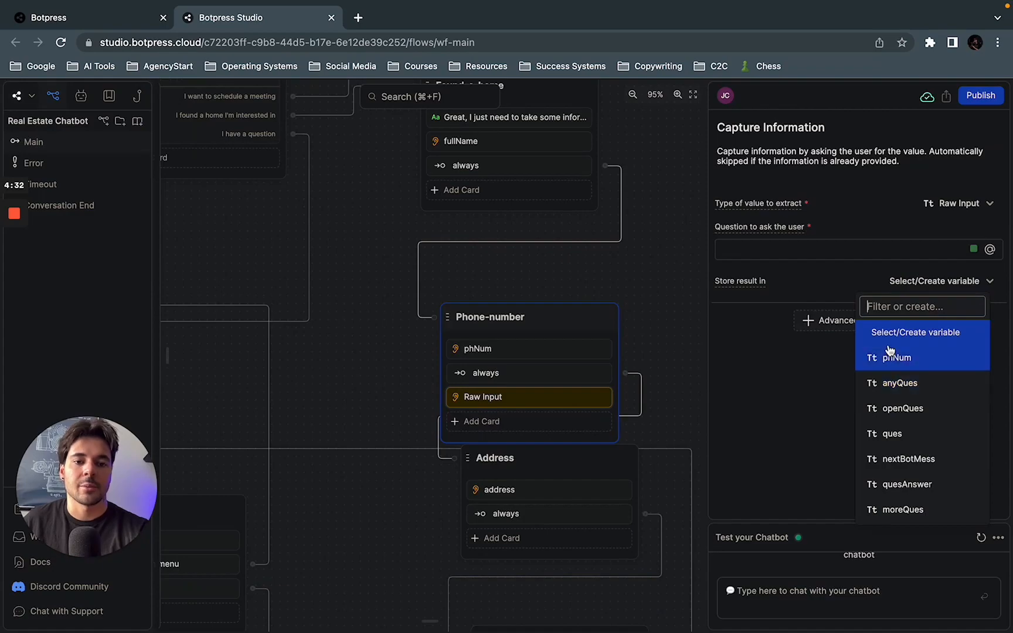
text(favCar)
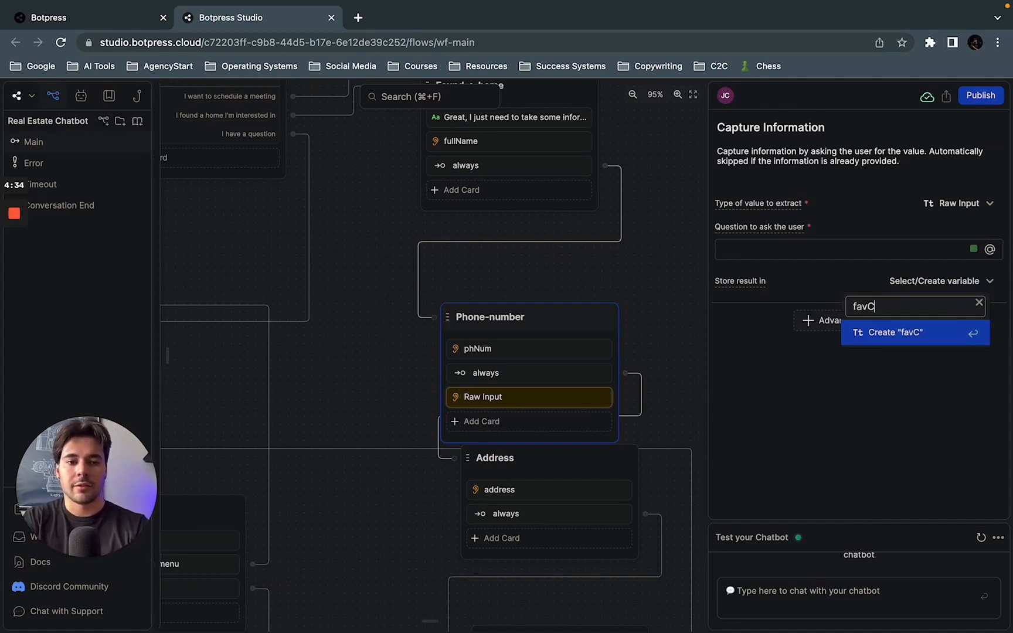
Step: Discard the favCar variable entry and delete the Raw Input card from the Phone-number node
click(979, 304)
right_click(515, 404)
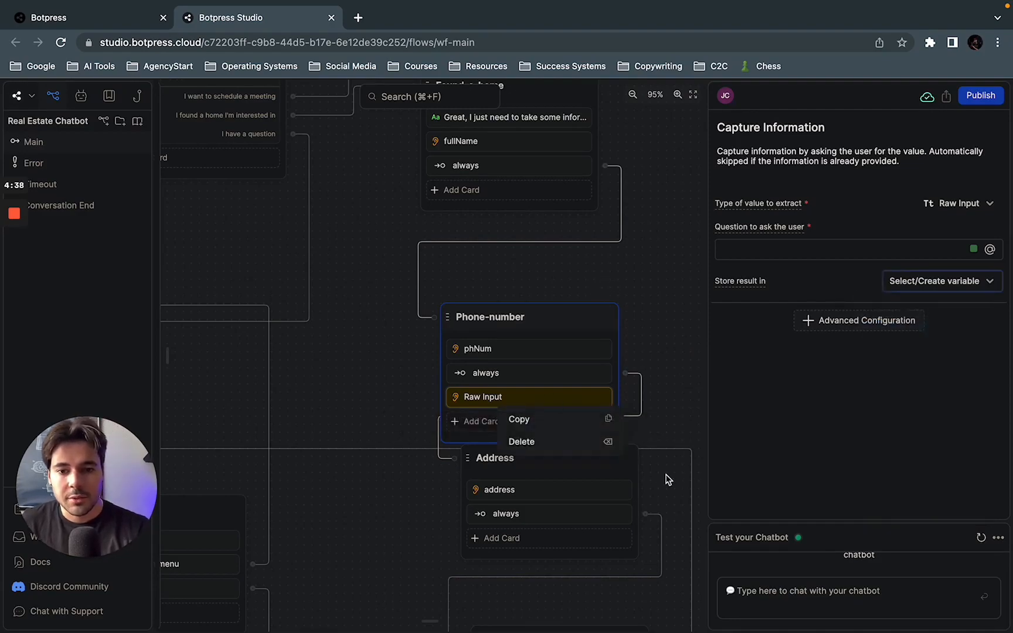
click(554, 441)
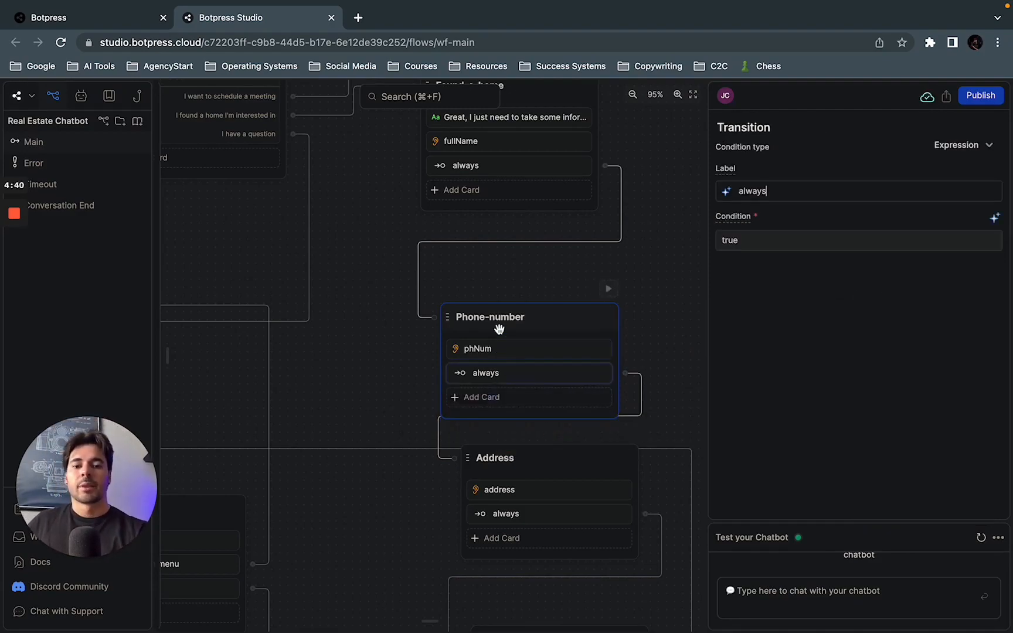
Step: Review the Phone-number node's phNum capture card and its always transition
click(507, 351)
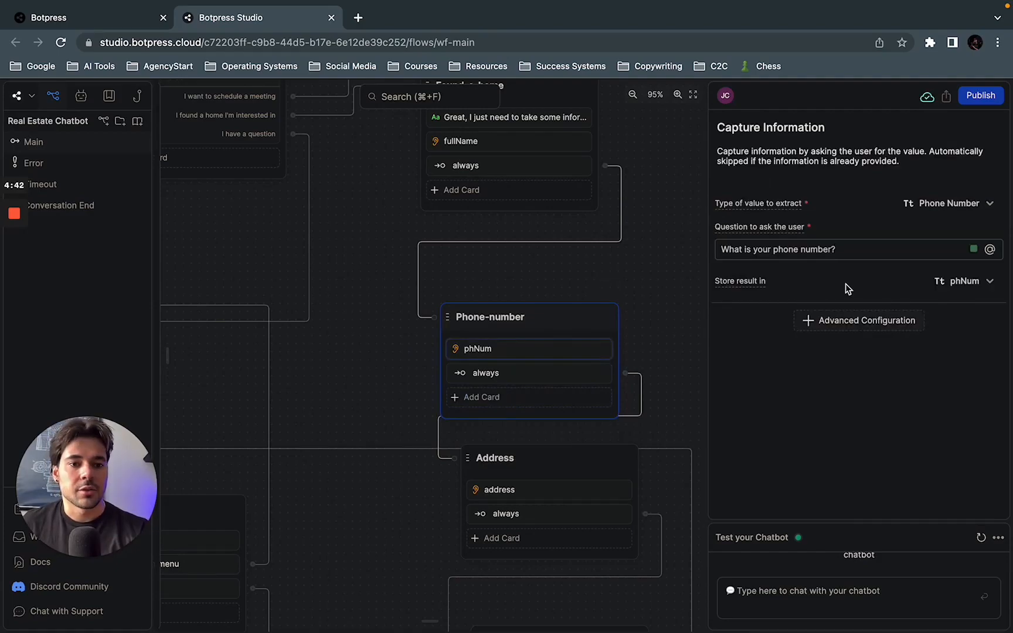
click(576, 373)
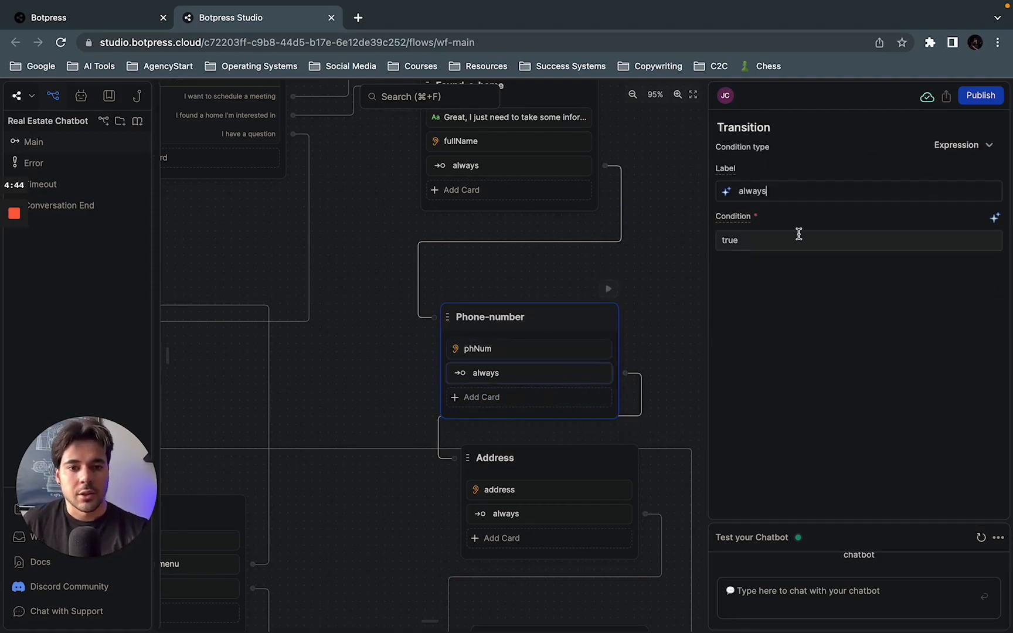
mouse_move(482, 484)
mouse_down()
mouse_move(469, 487)
mouse_move(469, 418)
mouse_move(495, 503)
mouse_move(480, 490)
mouse_up()
drag(410, 515, 397, 422)
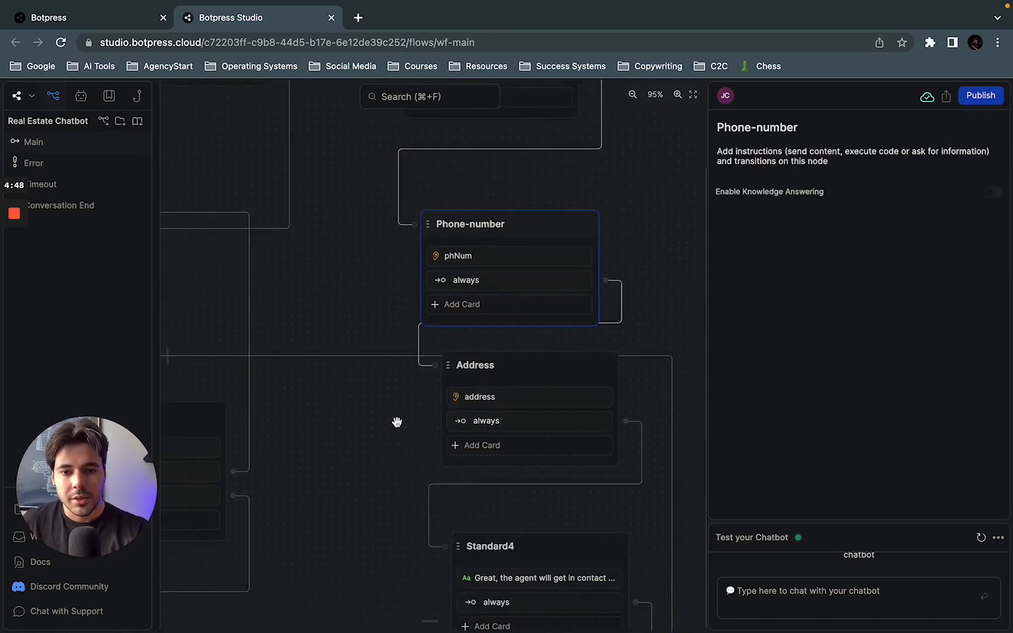
Step: Move the Address node slightly lower in the flow and review its always transition and the Standard4 node's message
drag(525, 364, 516, 384)
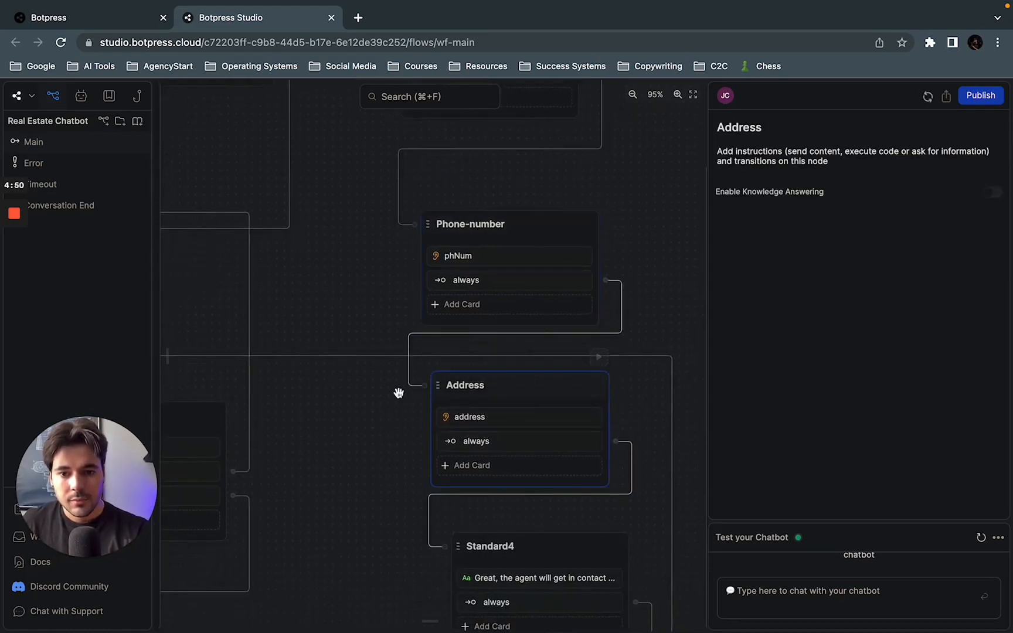
scroll(355, 393, down, 1)
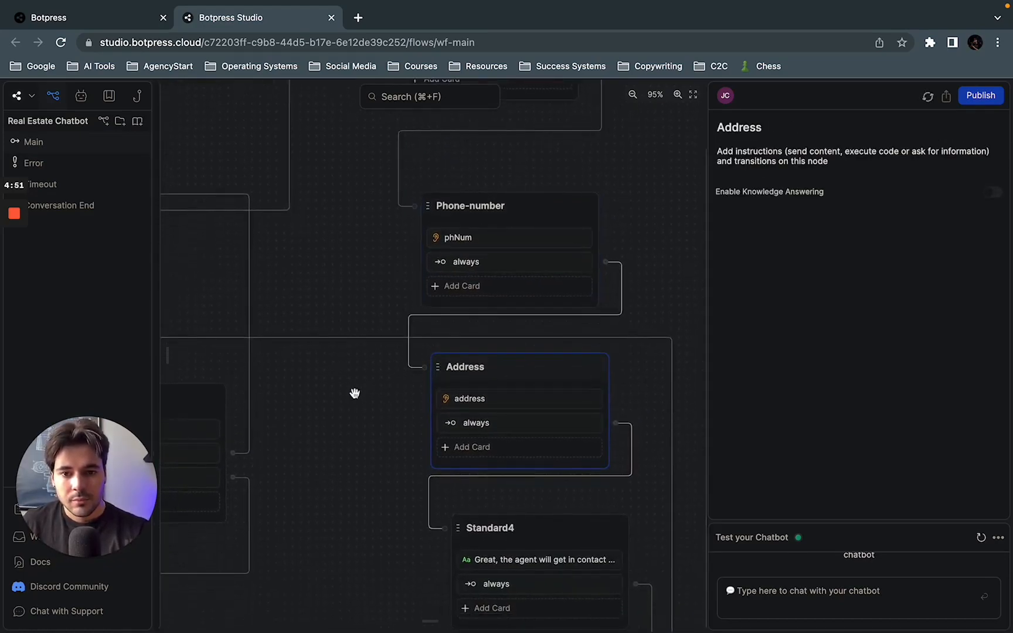
click(481, 424)
drag(324, 455, 324, 408)
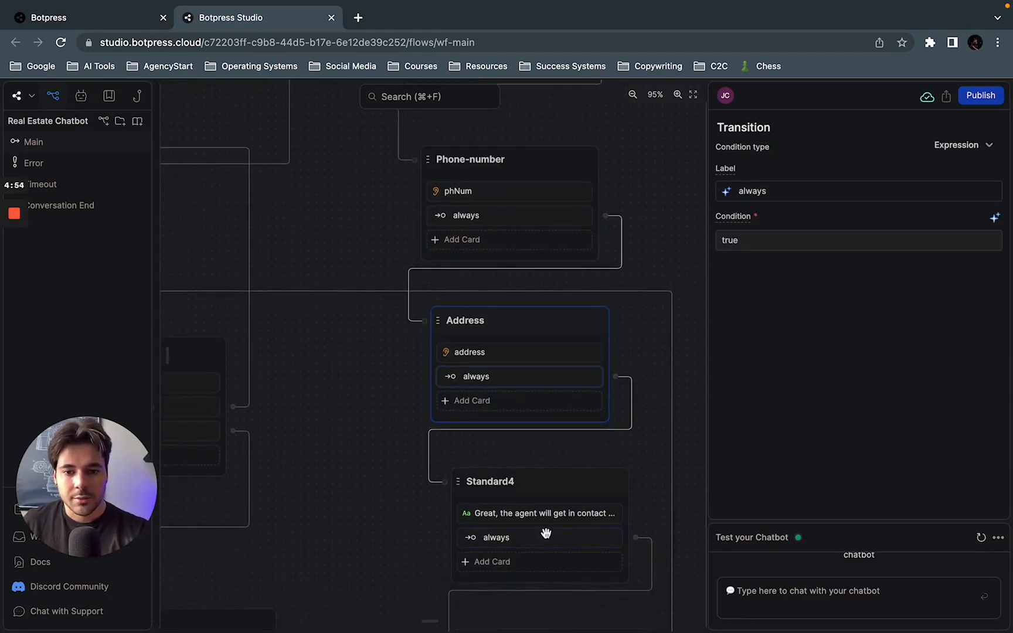
click(528, 515)
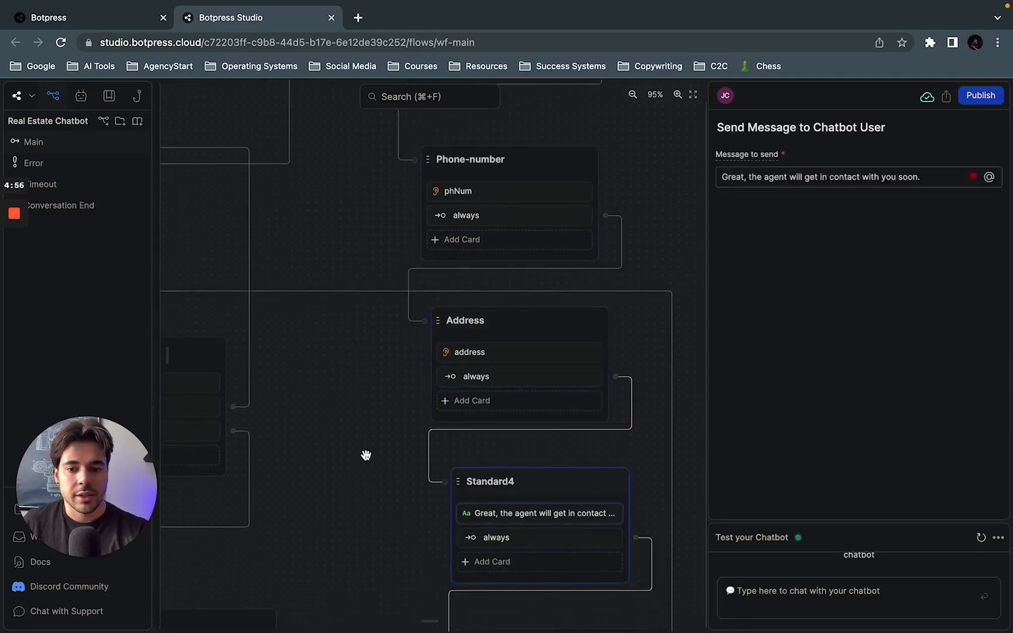
scroll(355, 411, down, 5)
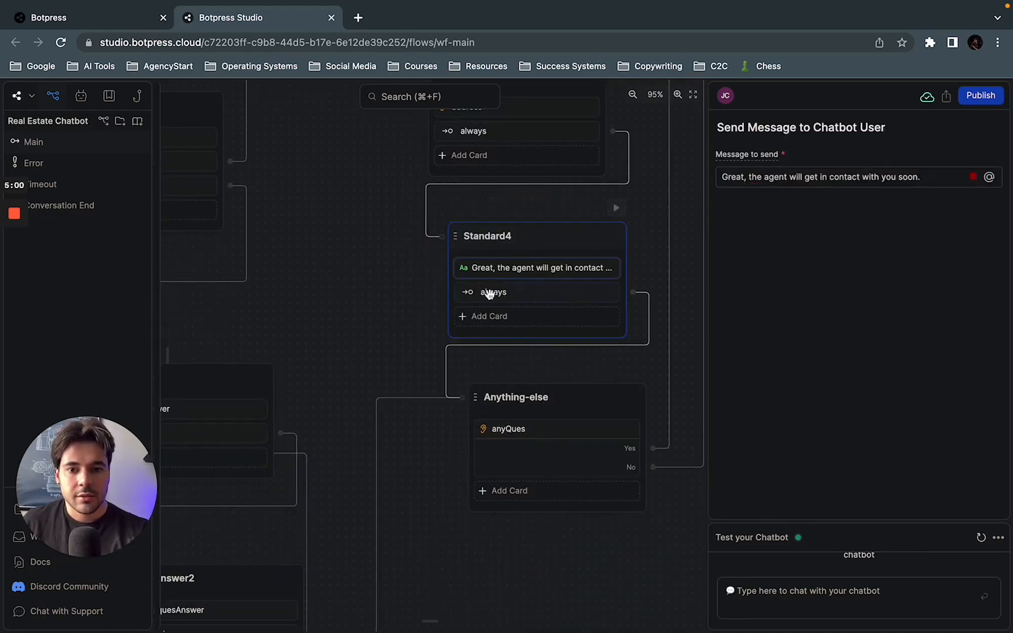
Step: Correct the Anything-else node's anyQues question to "Is there anything else I can help you with?"
click(564, 433)
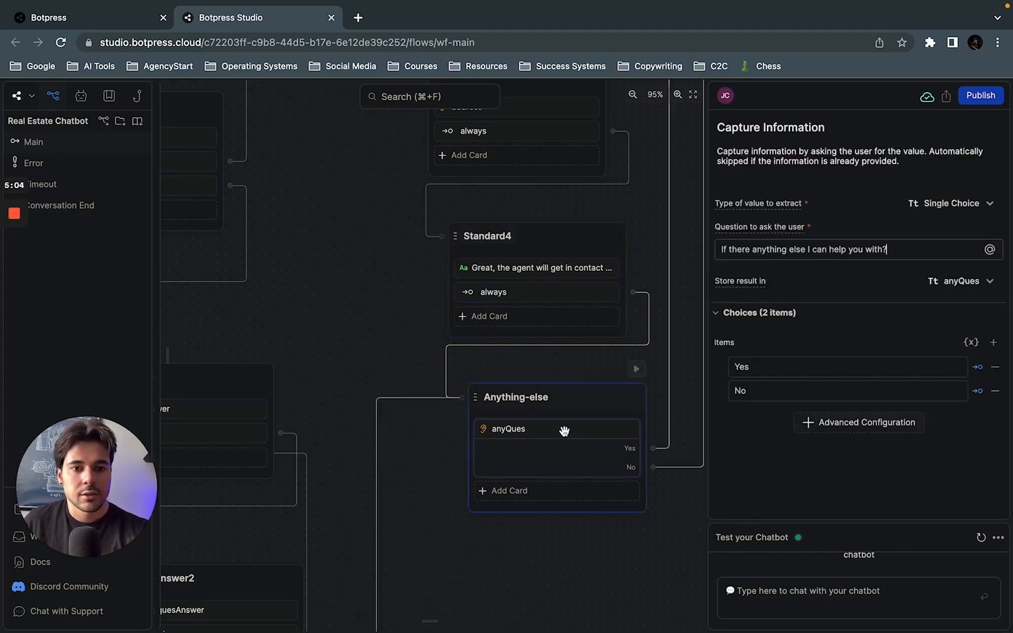
click(822, 252)
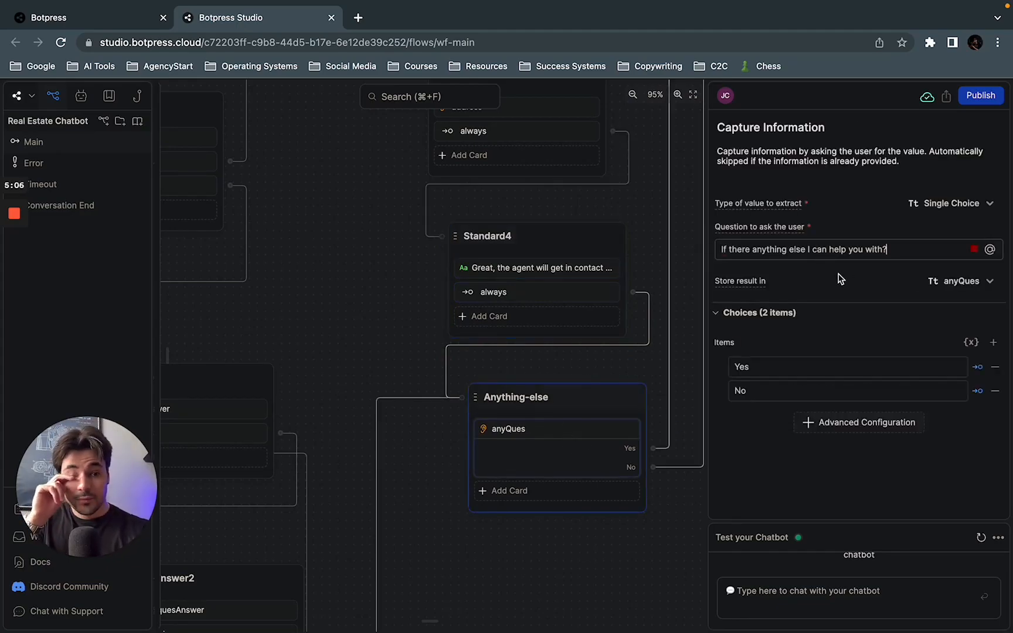
key(BackSpace)
text(s)
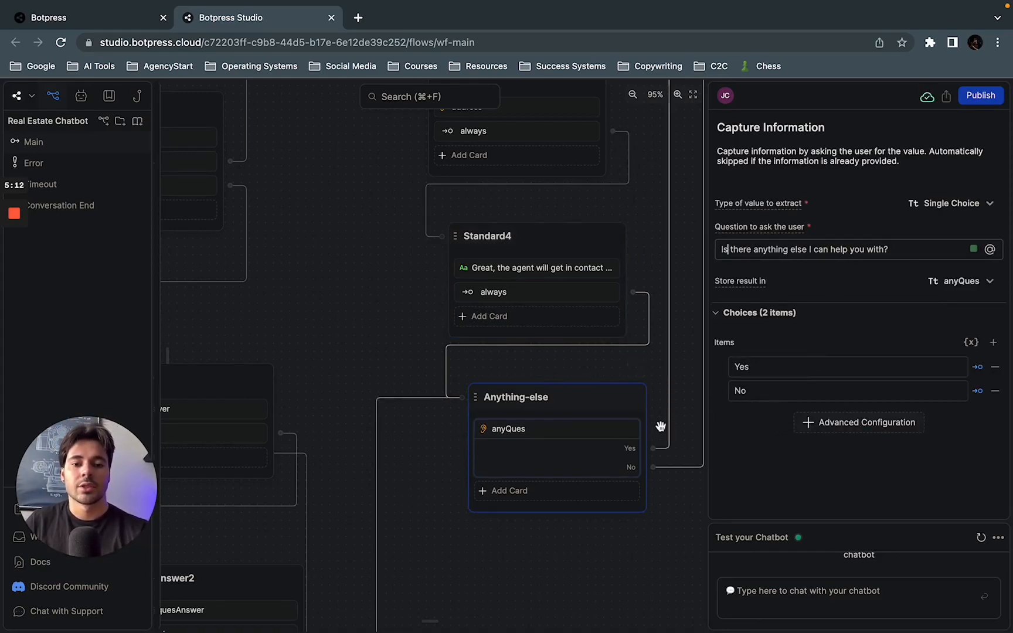
Step: Trace the Anything-else node's Yes choice along its link back to the Standard1 node
scroll(660, 429, up, 1)
scroll(659, 430, down, 5)
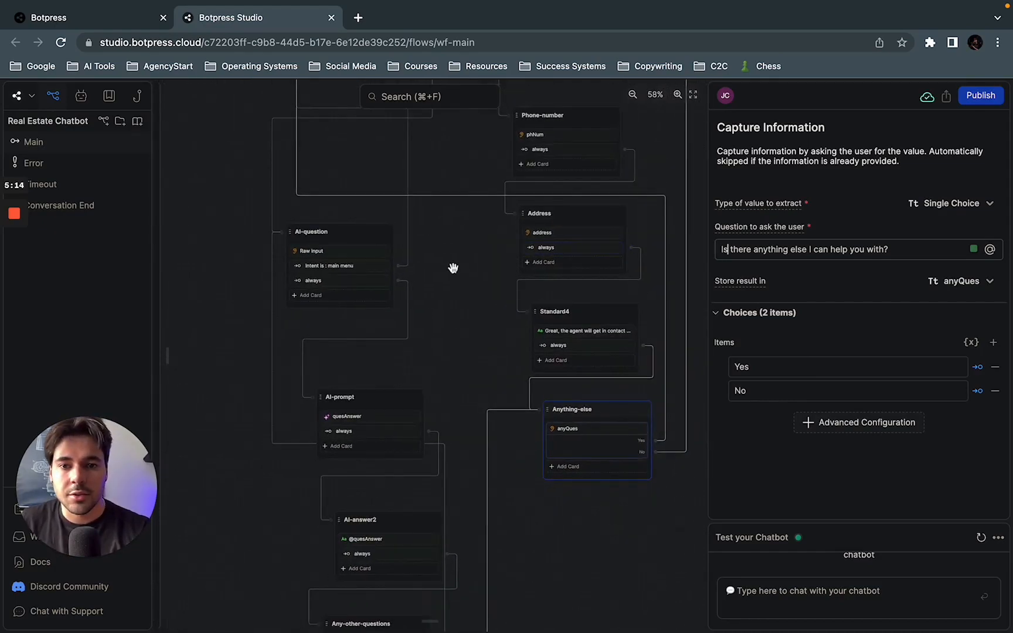
drag(444, 230, 471, 404)
drag(290, 215, 290, 298)
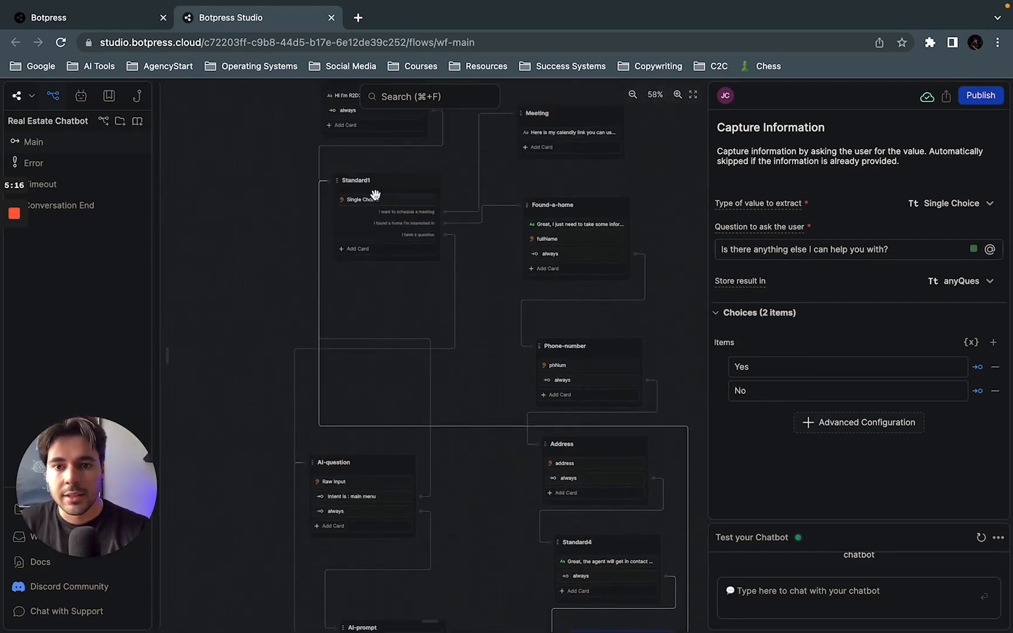
drag(482, 488, 372, 224)
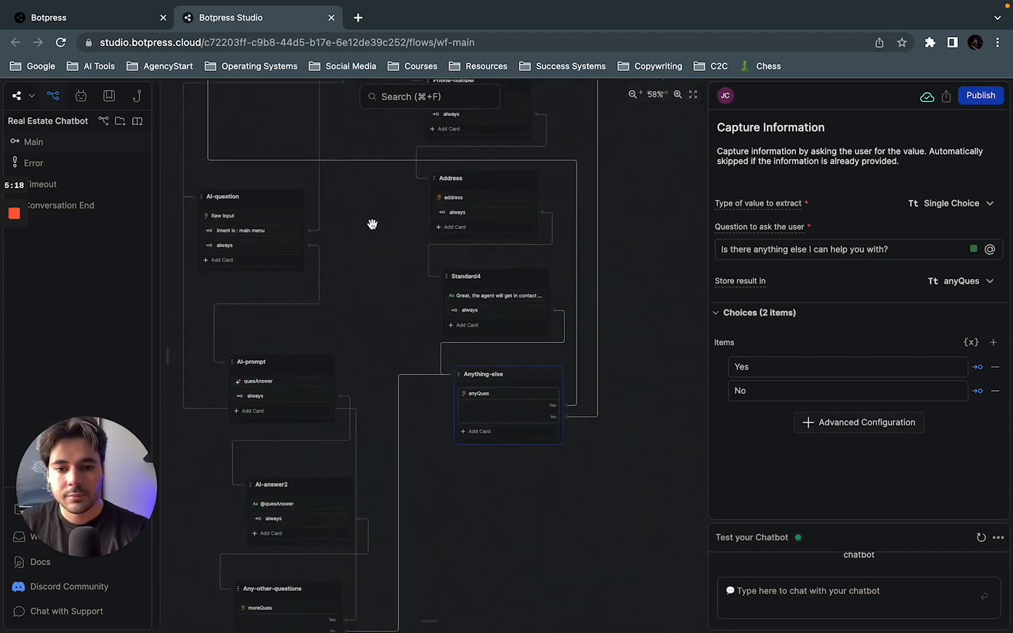
Step: Follow the Anything-else node's No choice to the Standard2 node and inspect its goodbye message and always transition
drag(642, 293, 599, 450)
drag(647, 325, 584, 387)
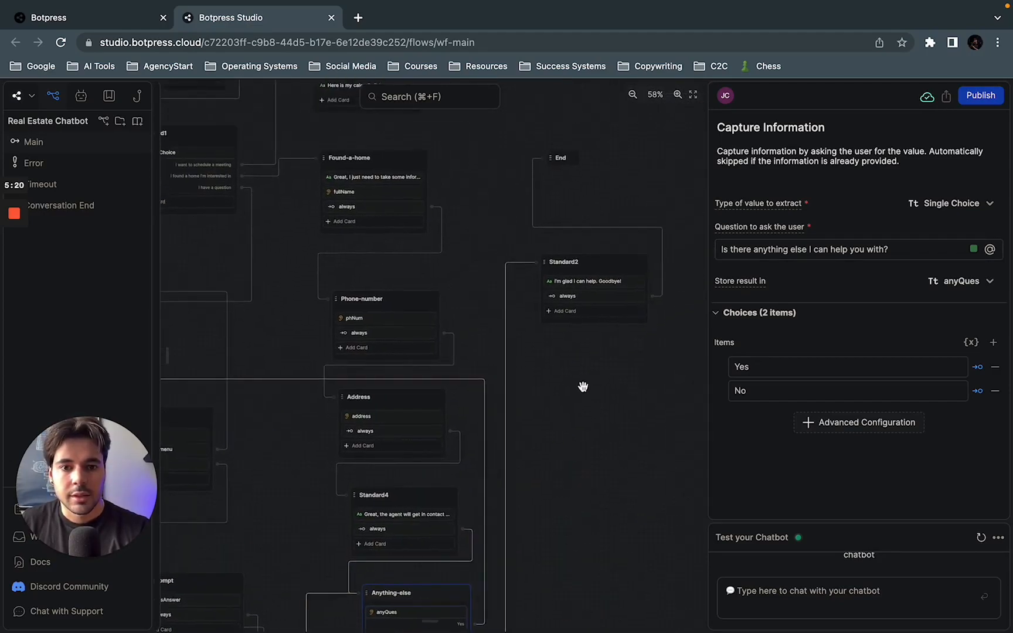
click(581, 281)
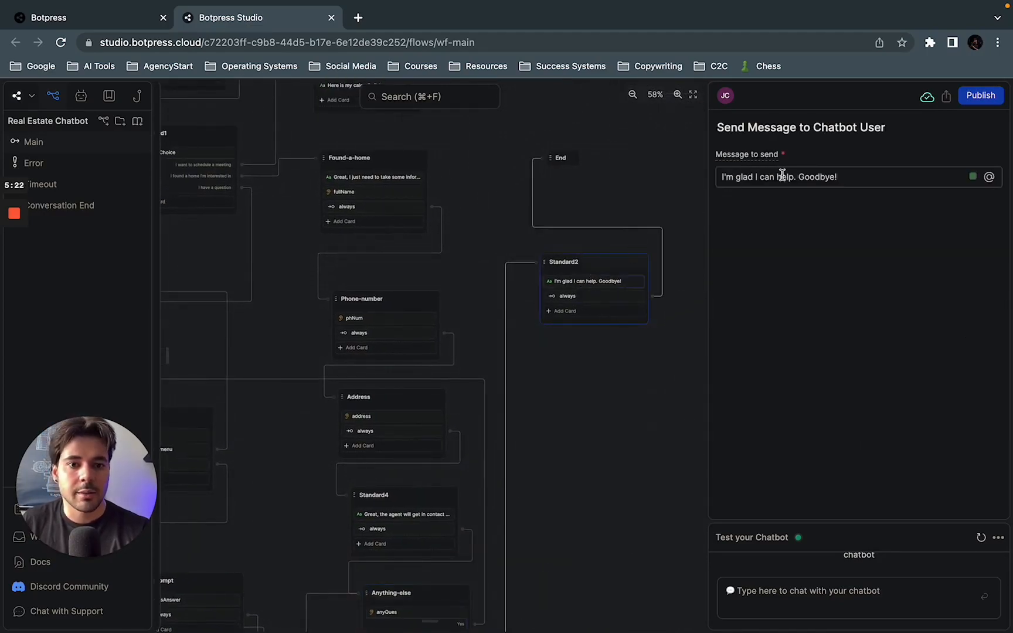
click(582, 295)
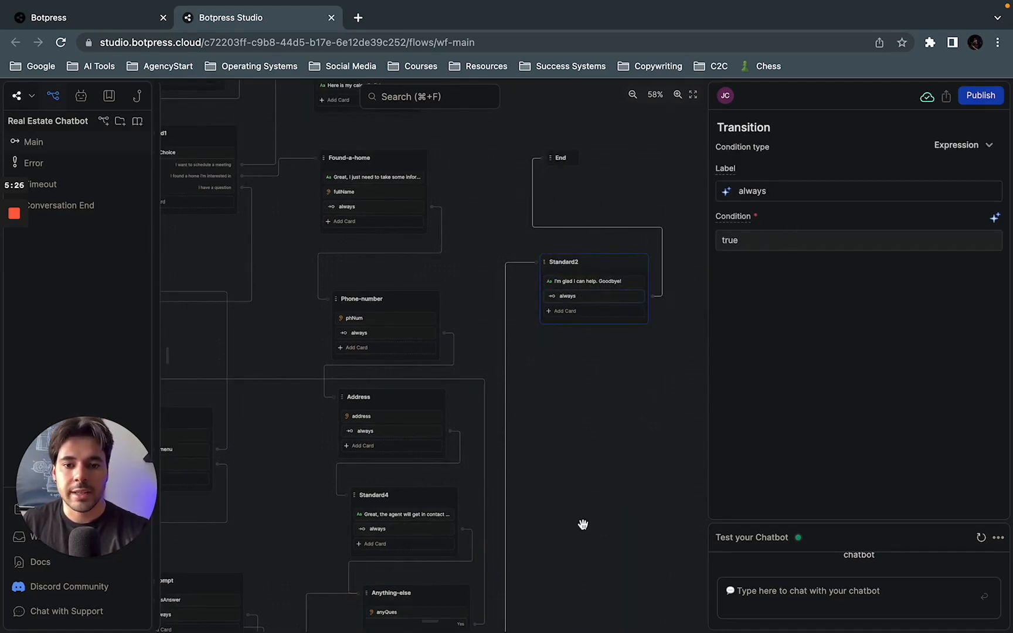
Step: Follow the "I have a question" choice from the Standard1 node to the AI-question node
drag(528, 516, 657, 402)
scroll(418, 303, up, 5)
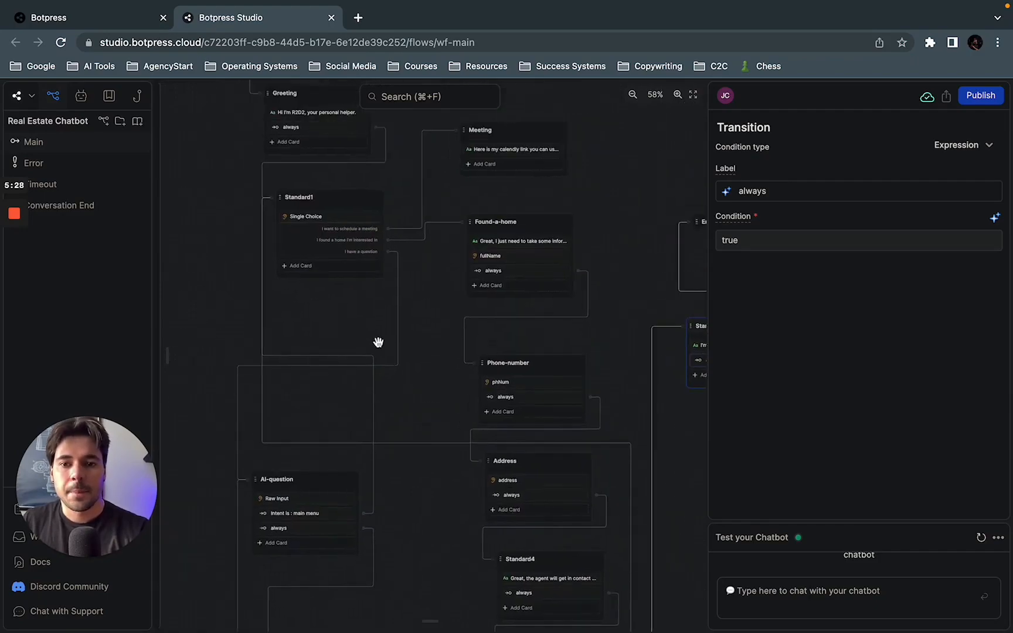
scroll(378, 342, up, 1)
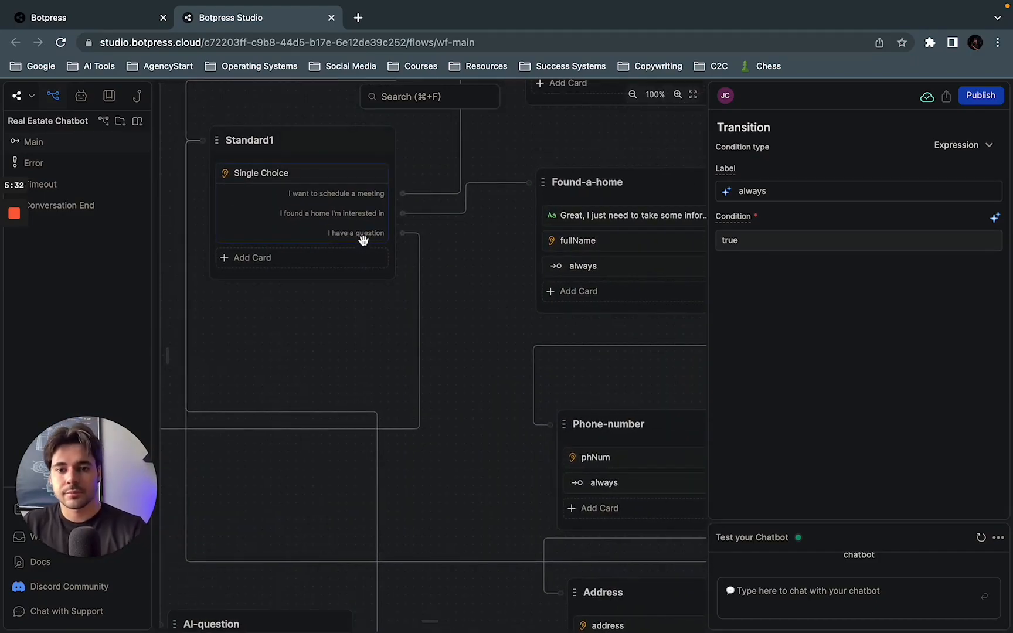
drag(328, 353, 386, 353)
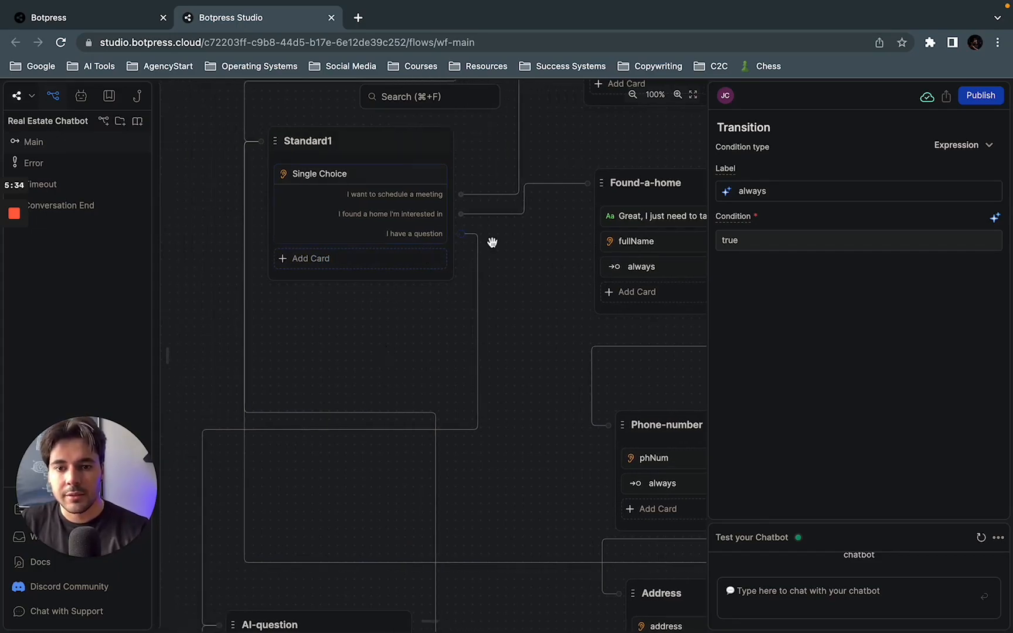
drag(295, 478, 304, 413)
drag(325, 466, 417, 237)
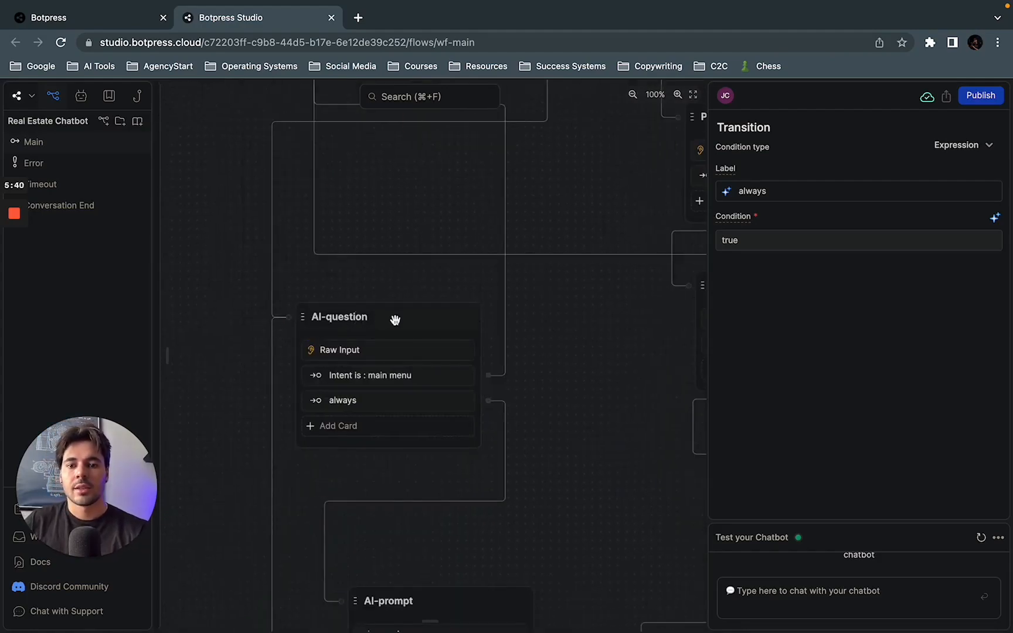
Step: Review the AI-question node's Raw Input card and its main menu intent transition with the listed utterances
click(367, 351)
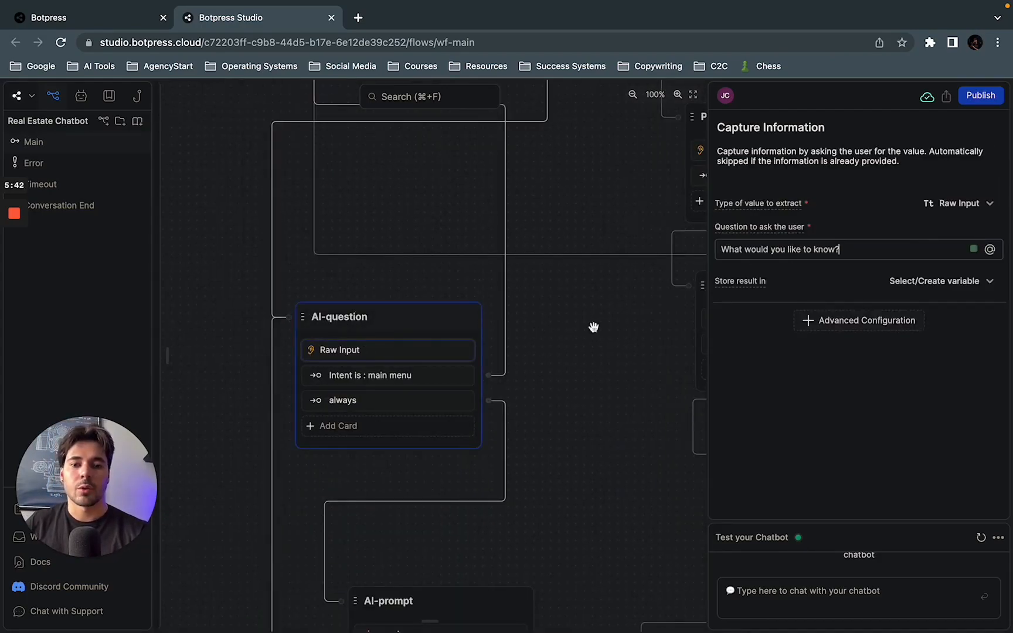
click(410, 374)
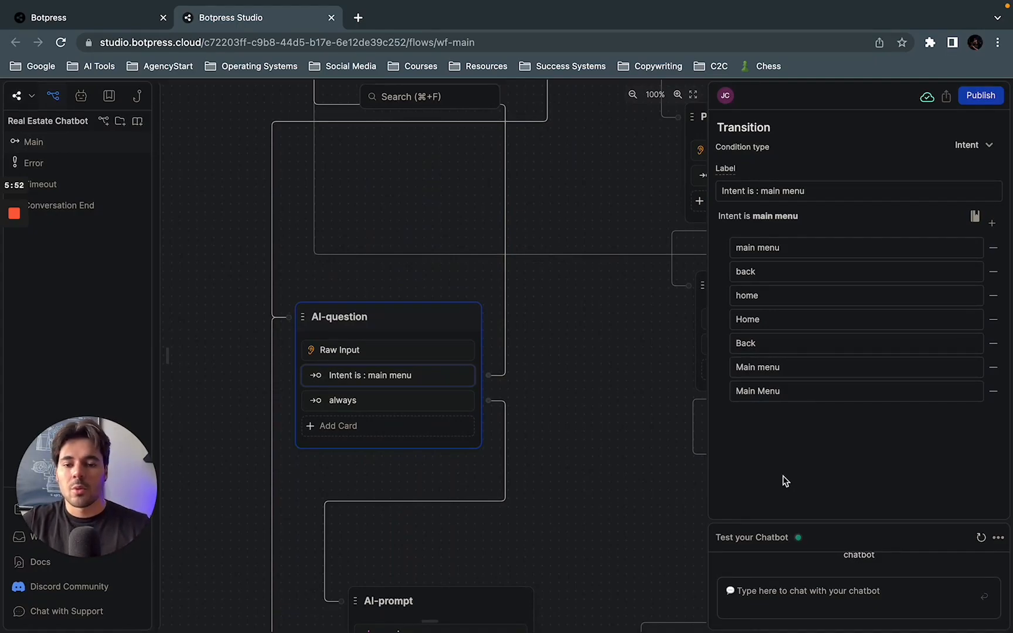
click(415, 355)
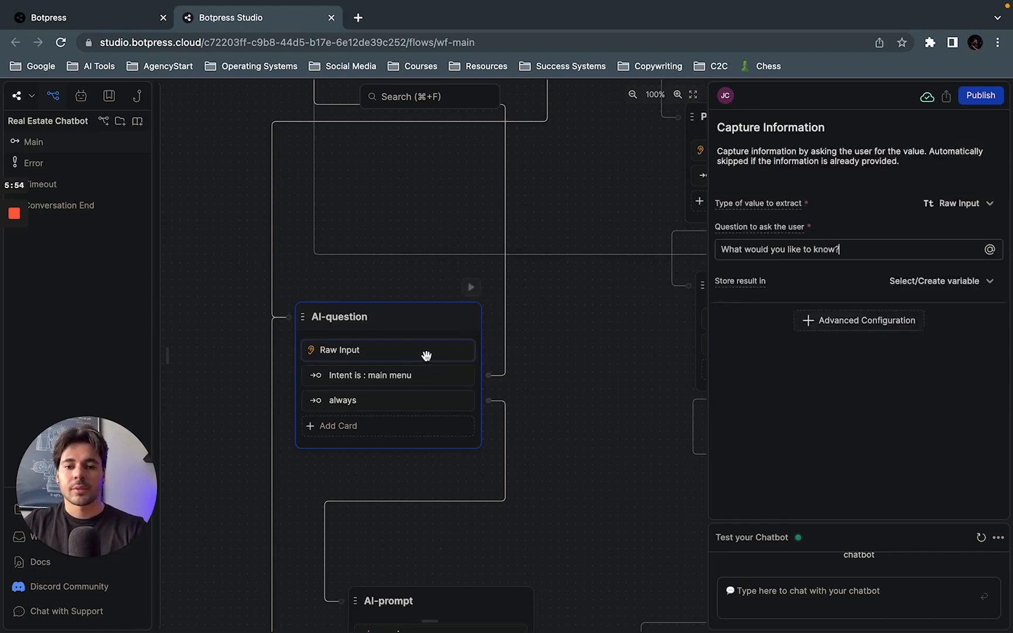
click(397, 377)
Step: Trace the main menu intent transition's link from the AI-question node up to the Standard1 node and return
drag(603, 383, 605, 556)
drag(575, 394, 601, 181)
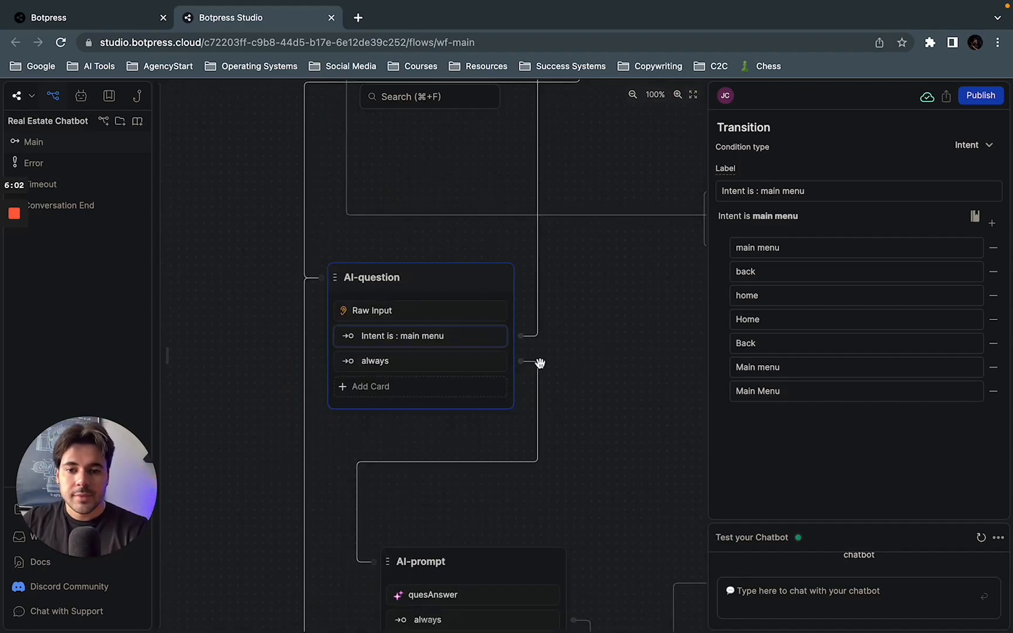
drag(576, 368, 521, 387)
scroll(551, 404, down, 2)
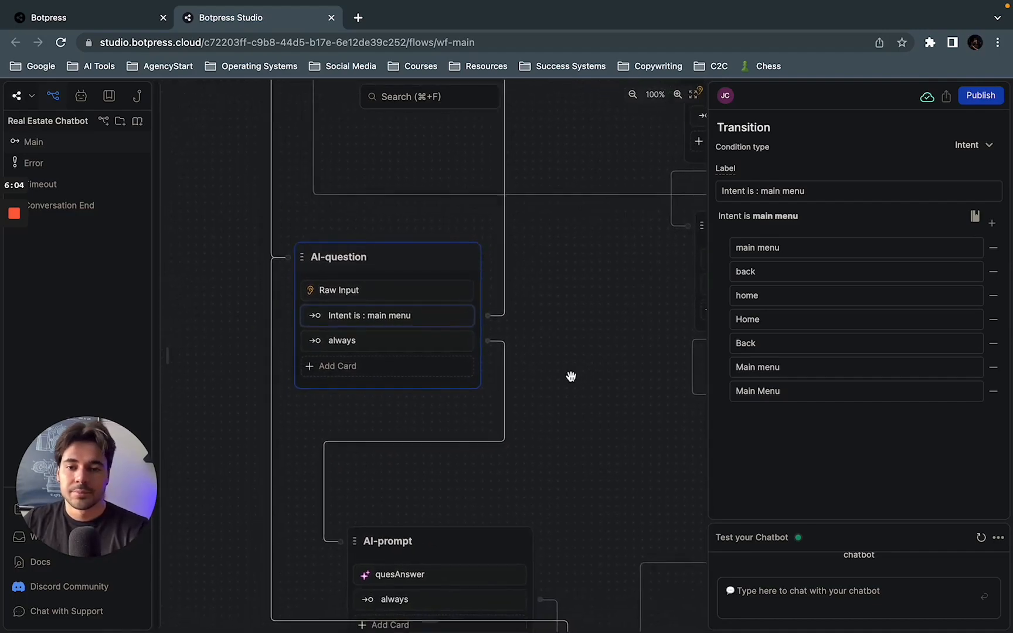
scroll(540, 398, down, 3)
scroll(542, 429, up, 1)
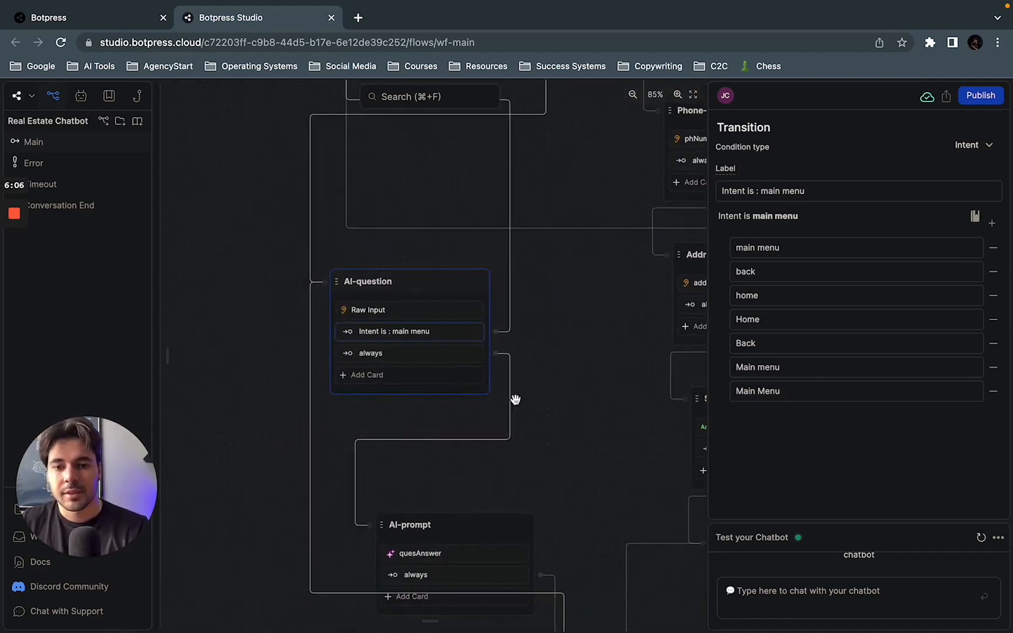
drag(550, 351, 550, 391)
drag(441, 245, 446, 278)
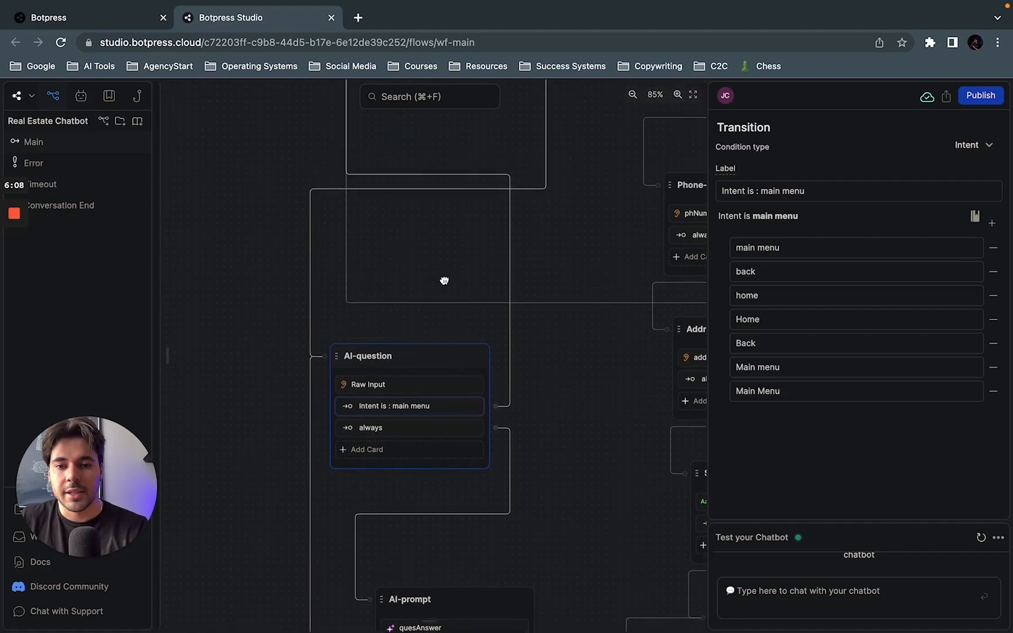
drag(298, 158, 296, 429)
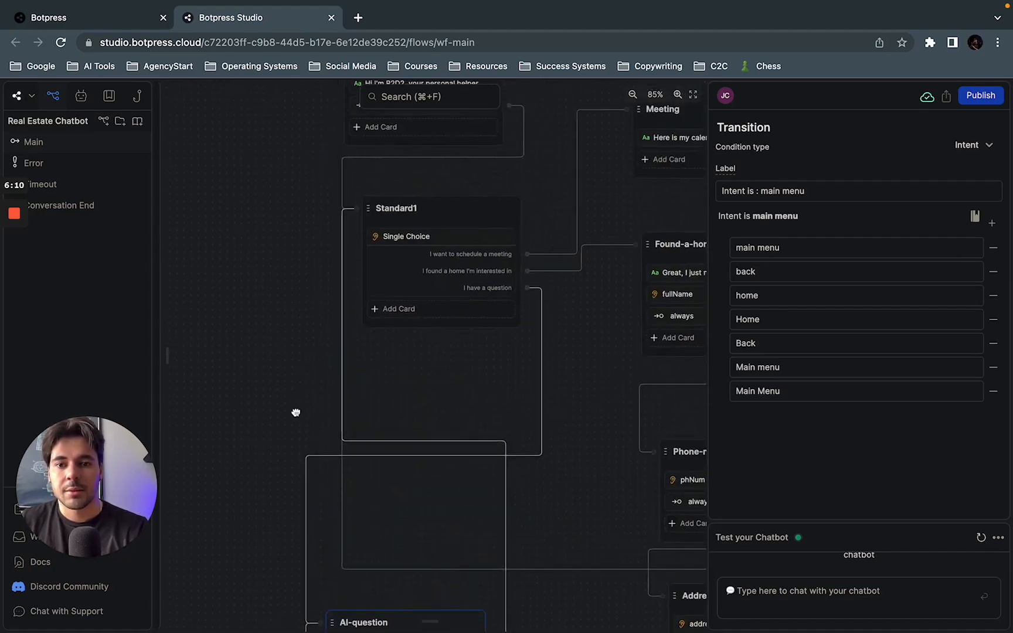
scroll(545, 387, down, 10)
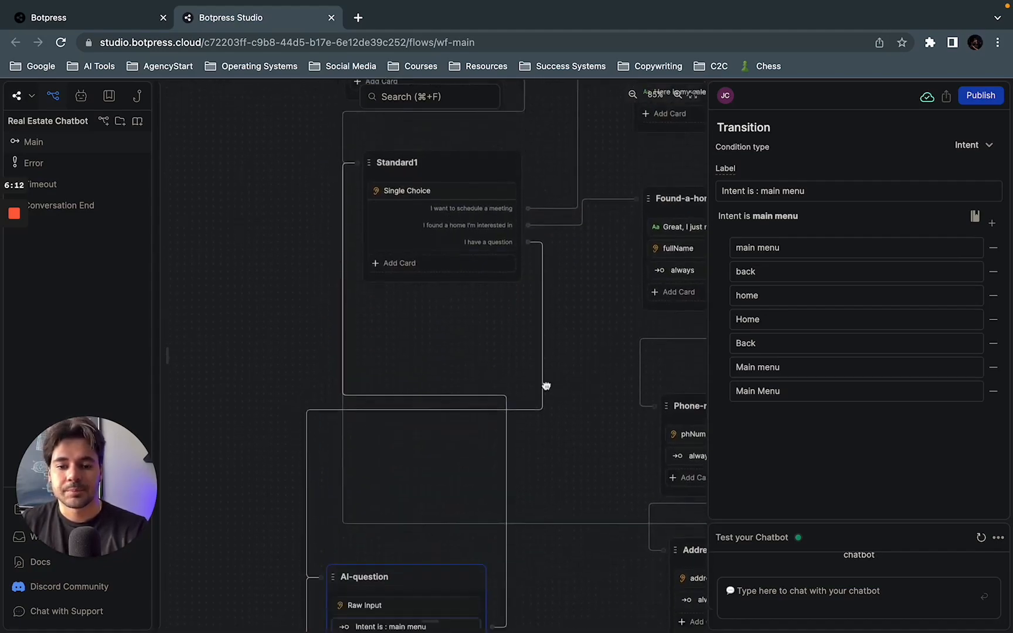
scroll(574, 368, up, 3)
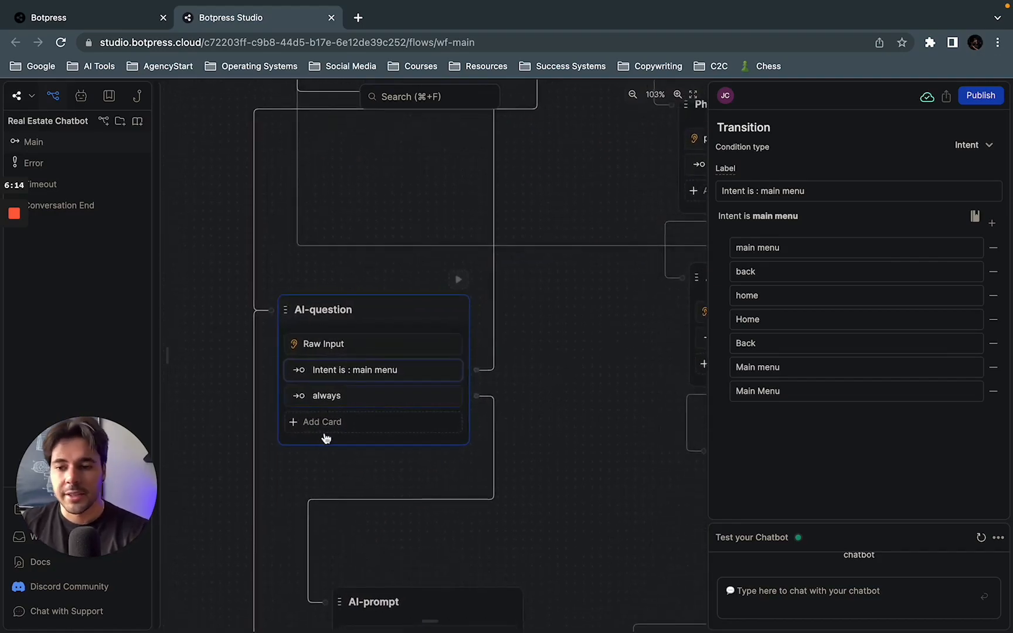
Step: Open the AI-question node's always transition and follow its link down to the AI-prompt node
click(340, 397)
drag(528, 485, 521, 308)
click(431, 436)
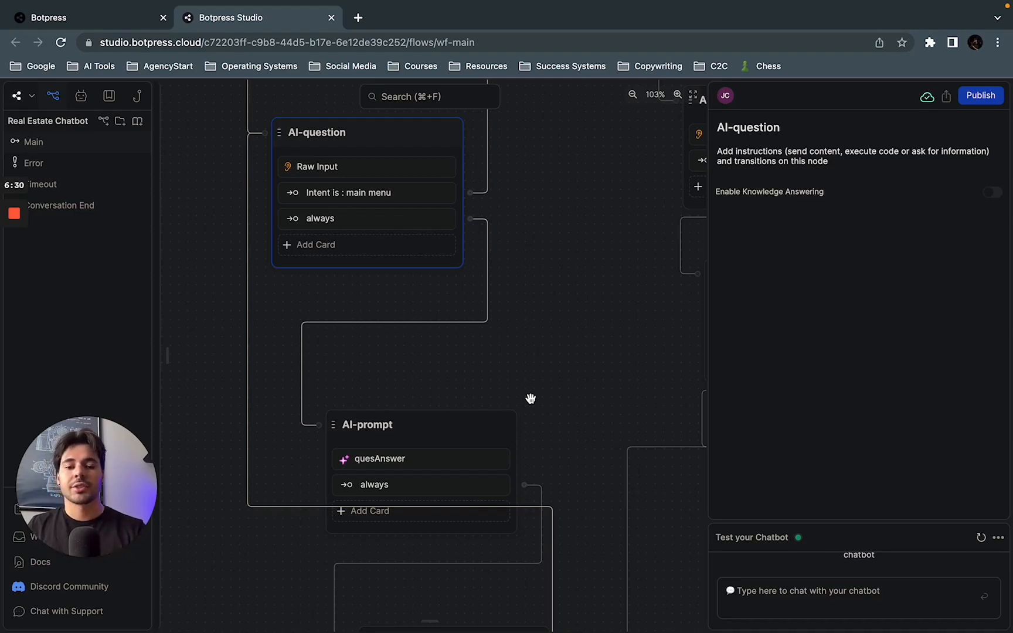
Step: Open the AI-prompt node's quesAnswer AI Task card and look through its task instructions, task input and result variable
click(480, 476)
click(456, 465)
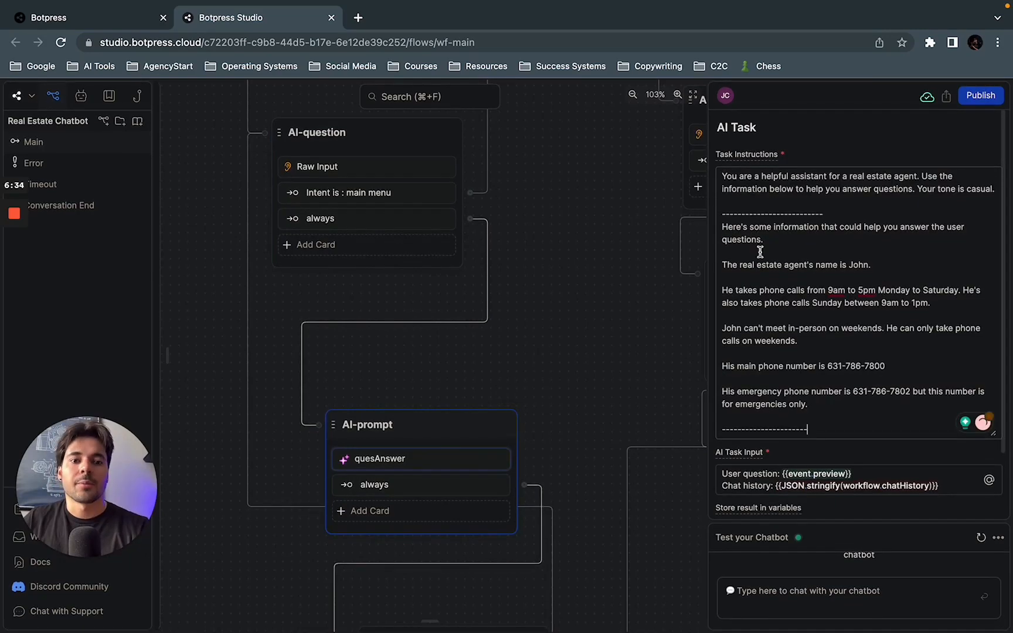
scroll(761, 376, down, 2)
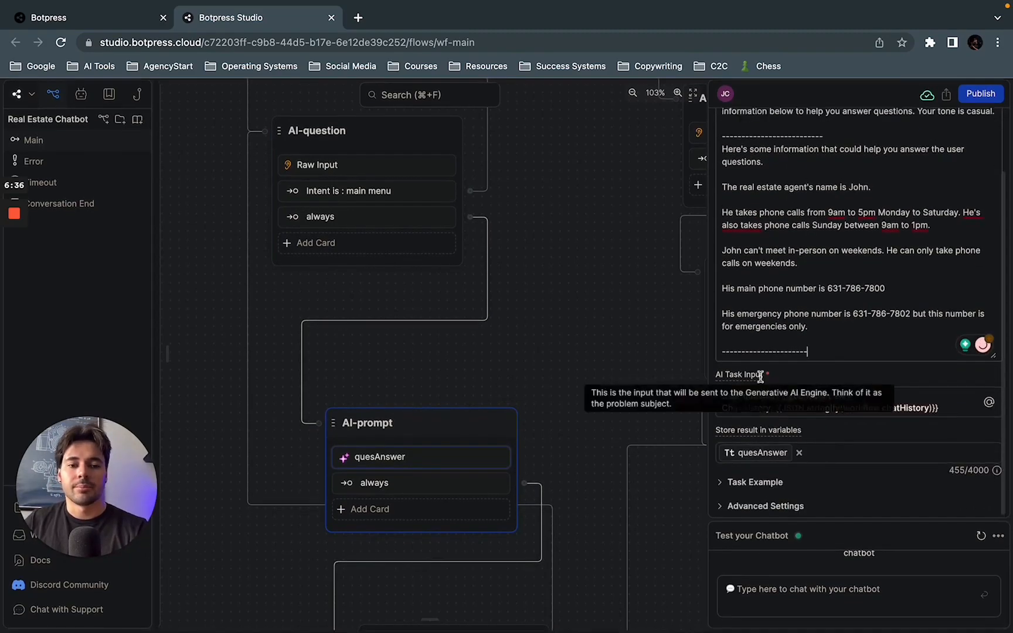
scroll(762, 378, up, 2)
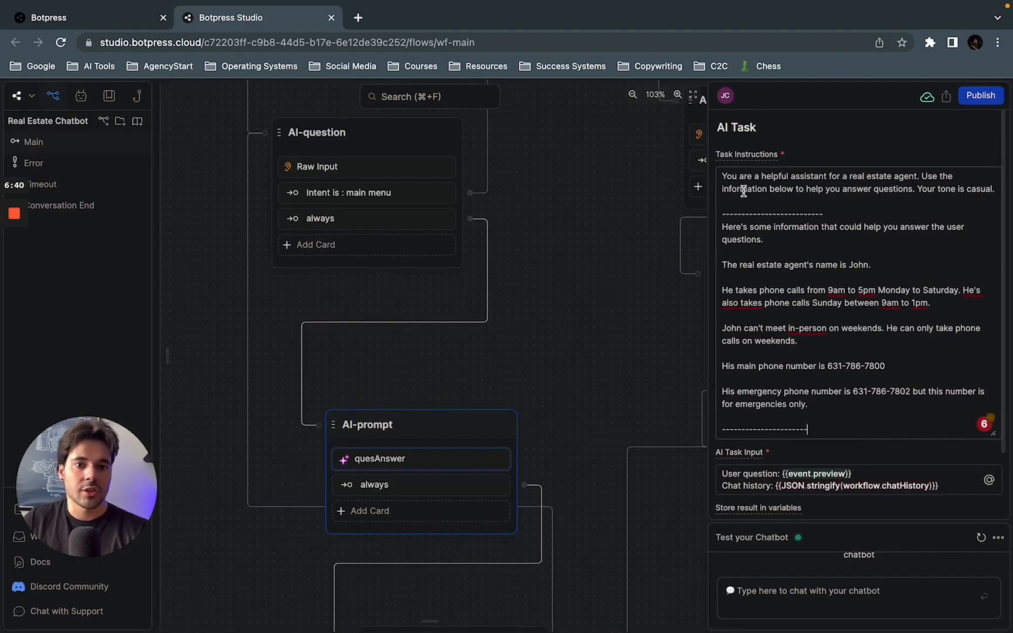
Step: Switch Enable Knowledge Answering on and back off for the AI-question node
drag(740, 191, 956, 191)
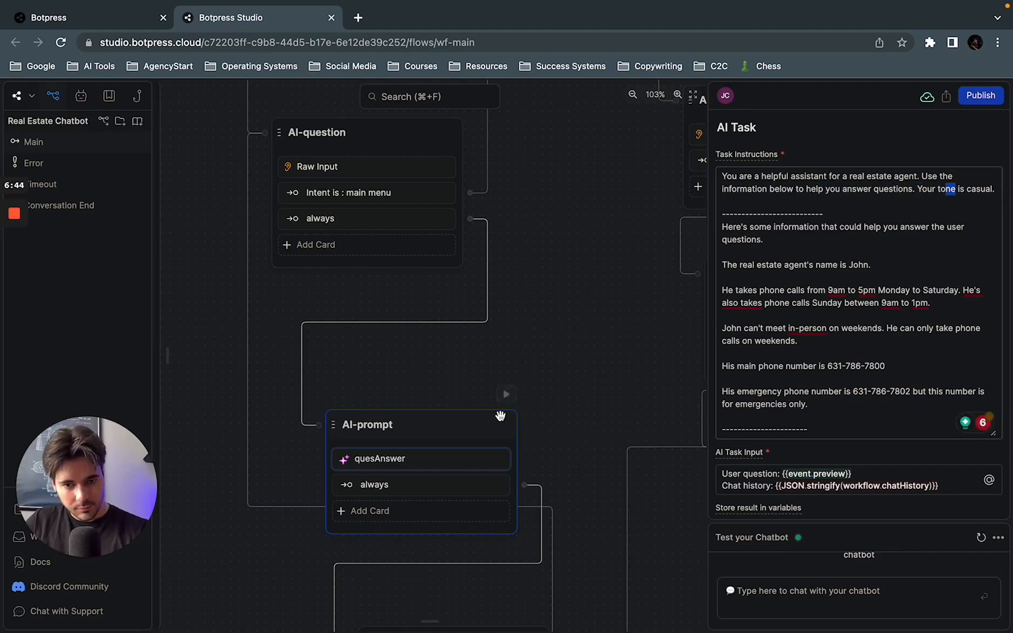
click(473, 434)
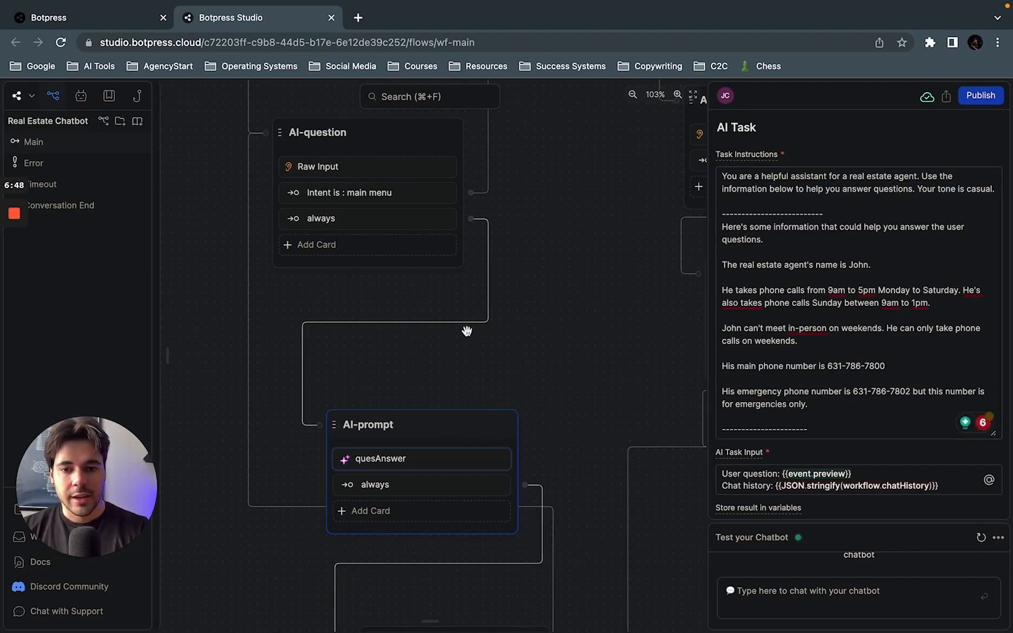
click(421, 225)
click(448, 433)
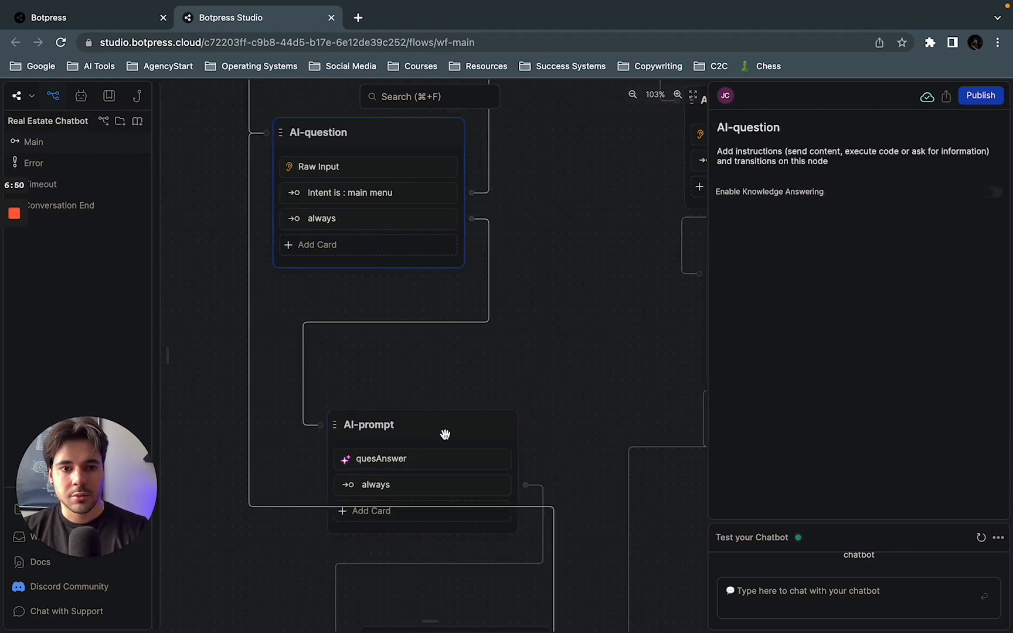
click(996, 194)
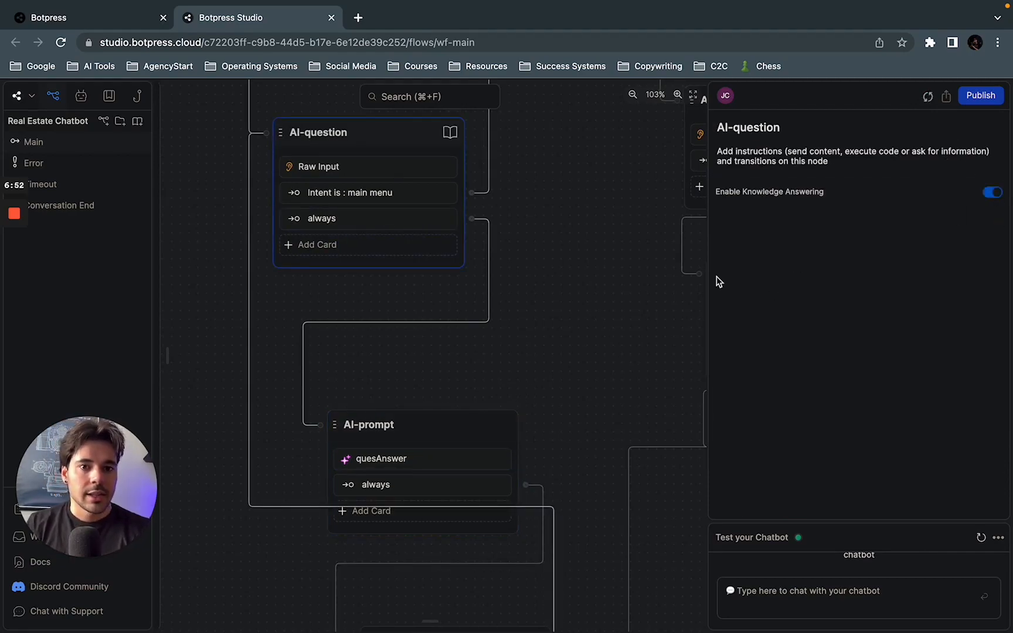
click(989, 195)
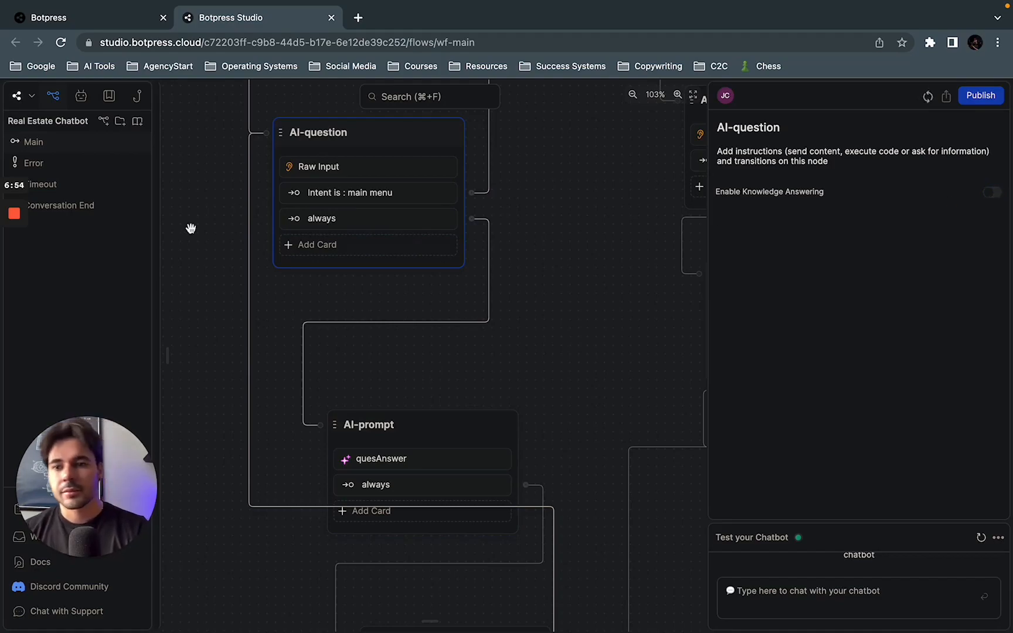
Step: Create a new knowledge base with its default name and view the available knowledge base source types
click(138, 120)
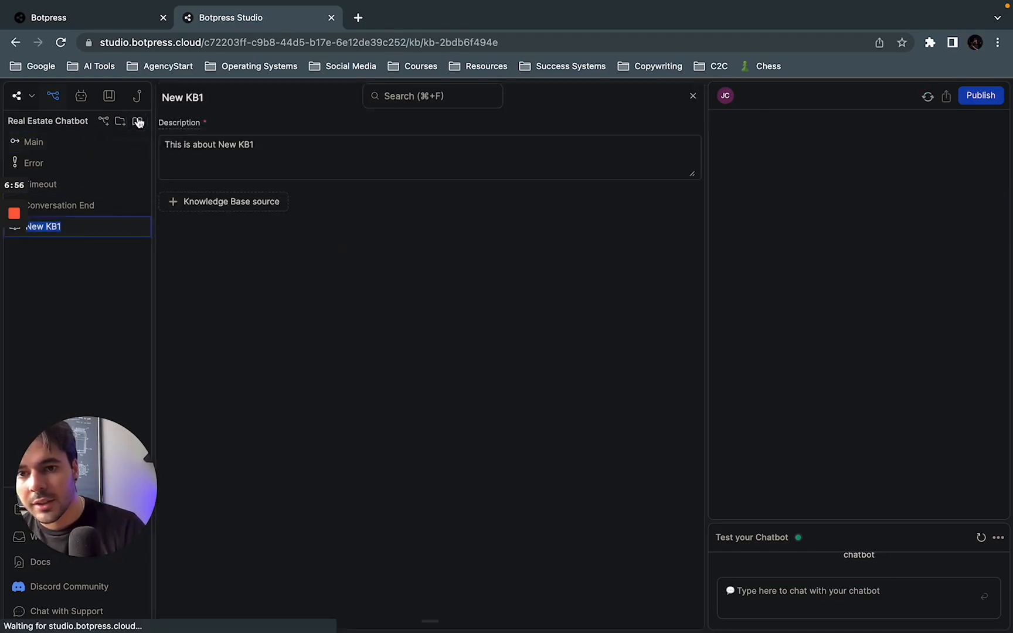
click(228, 199)
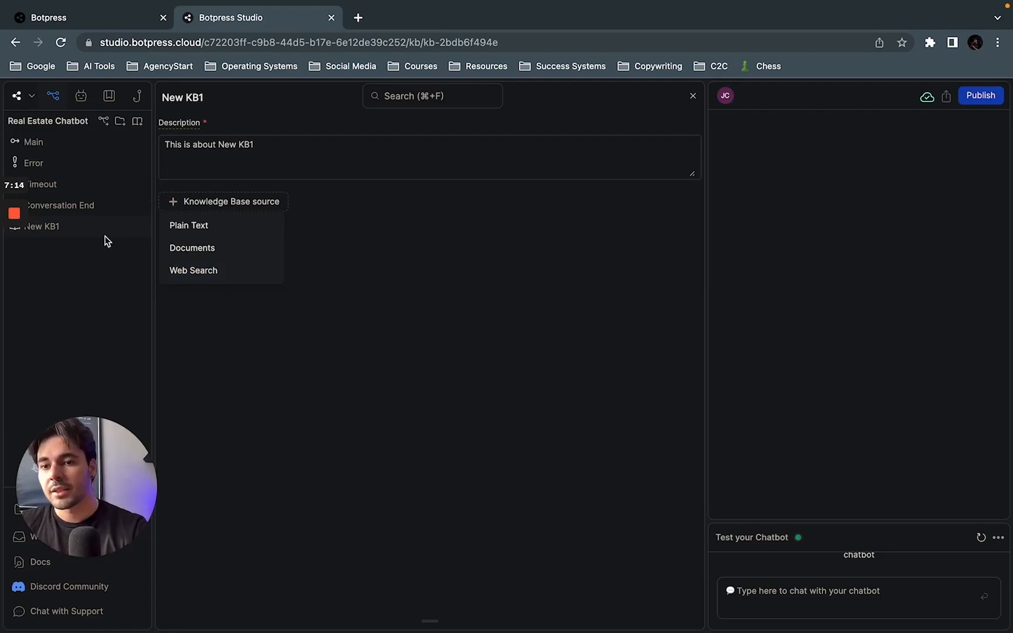
click(80, 295)
Step: Delete the New KB1 knowledge base from the chatbot and confirm the deletion
click(72, 234)
right_click(73, 235)
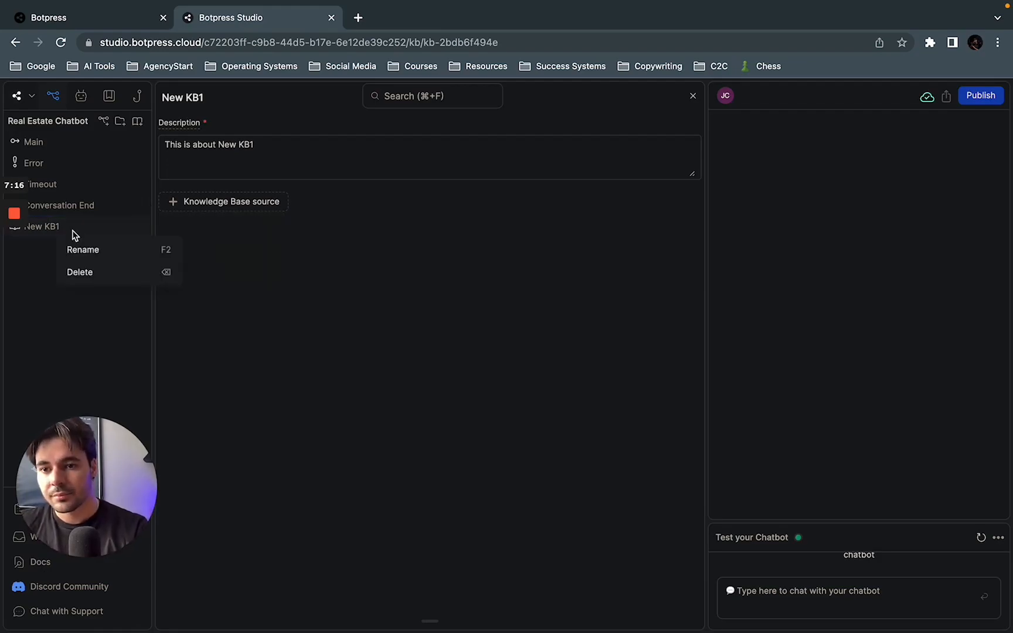
click(91, 271)
click(528, 412)
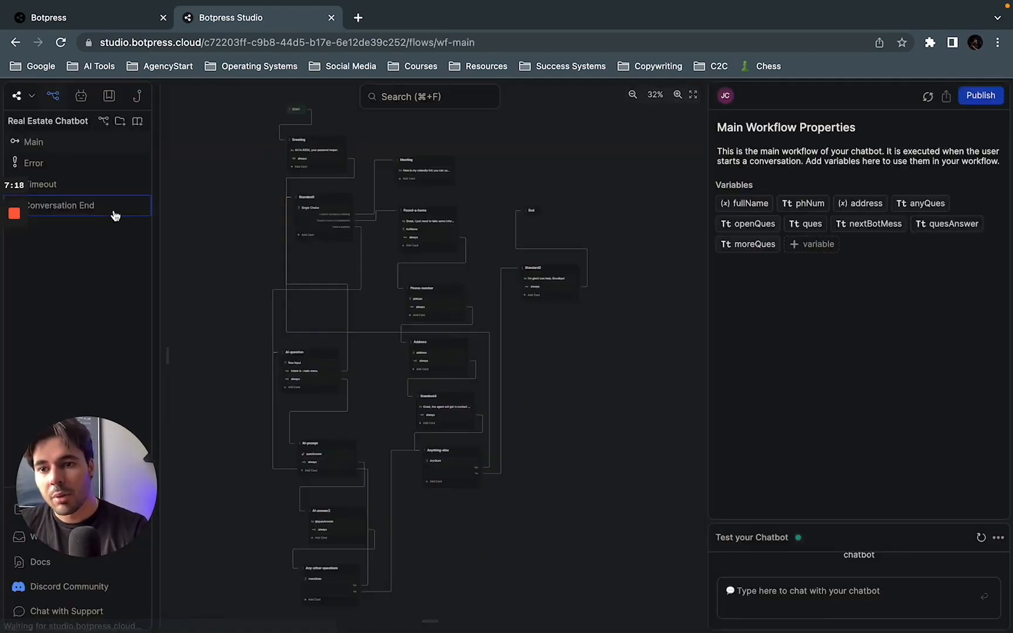
Step: Switch Enable Knowledge Answering on and back off for the AI-prompt node in the main workflow
scroll(294, 368, up, 10)
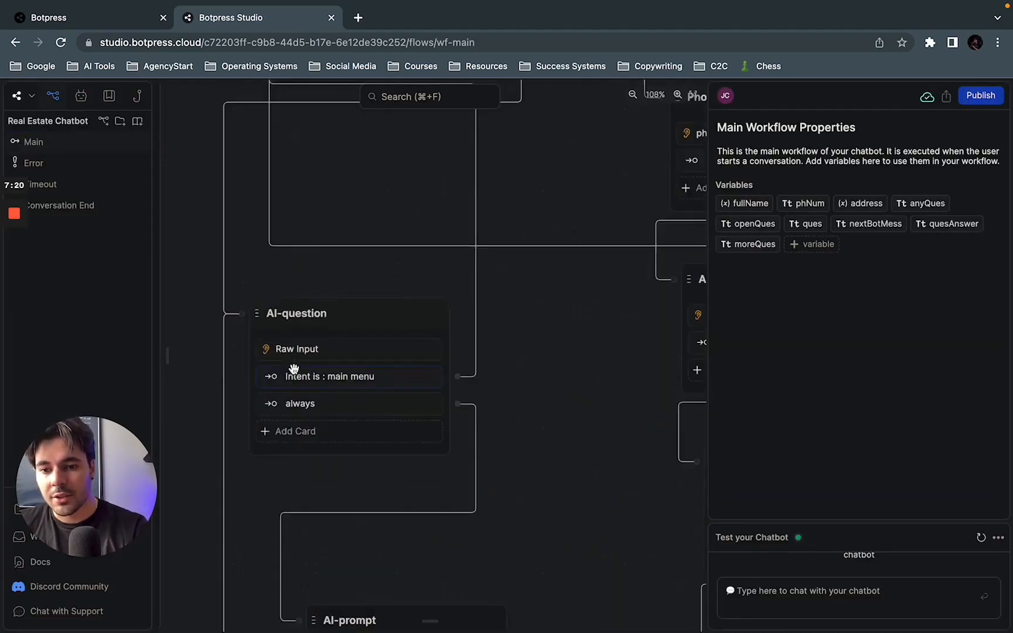
drag(506, 495, 501, 292)
click(434, 408)
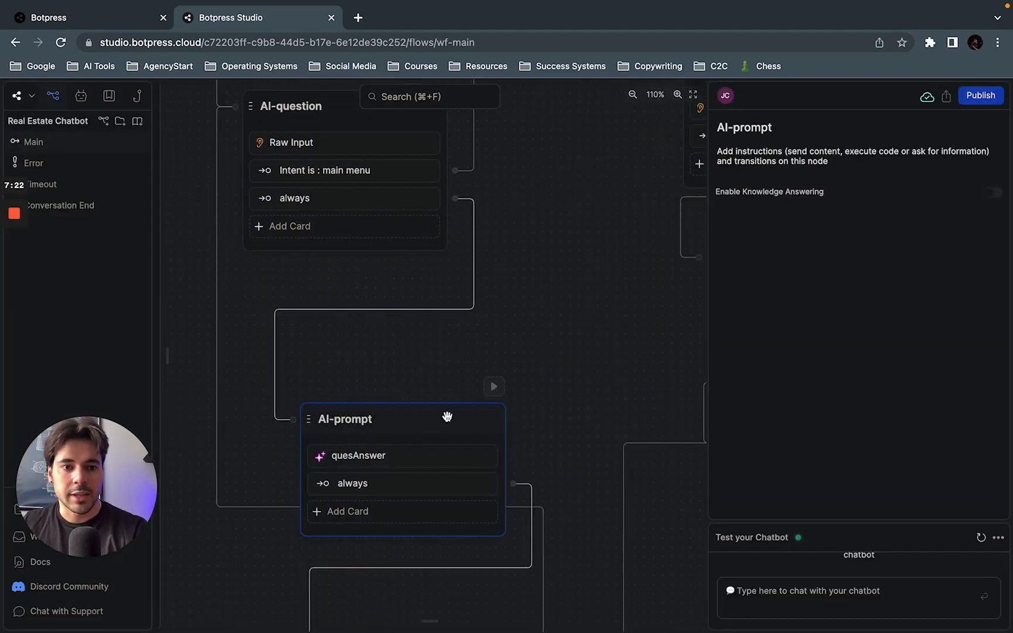
click(993, 194)
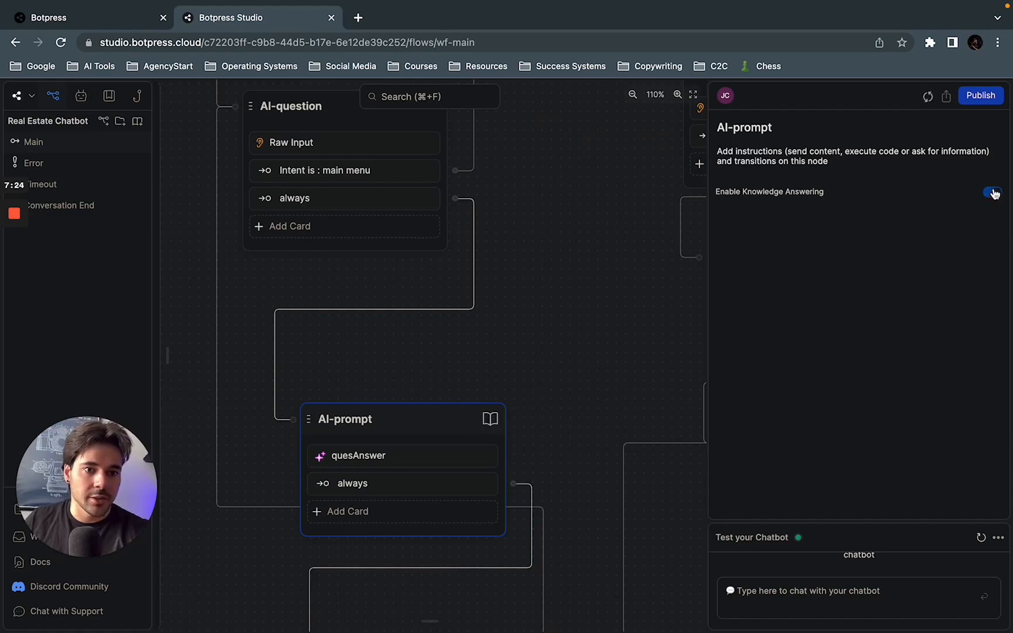
click(995, 194)
Step: Open the AI-prompt node's quesAnswer AI Task card and examine the opening role and background-information lines of its task instructions
scroll(645, 384, down, 5)
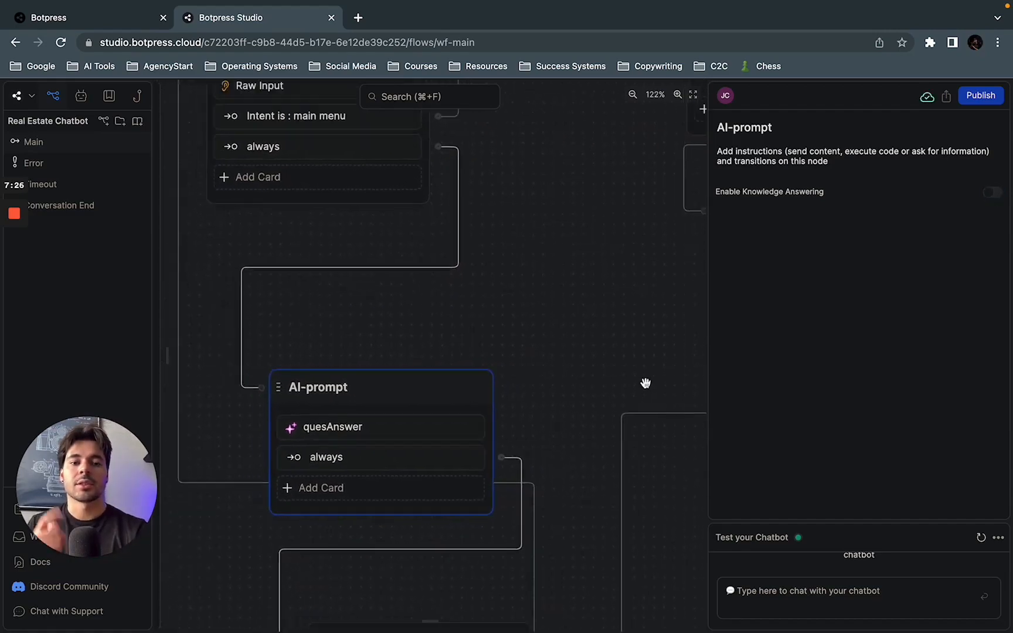
scroll(646, 383, down, 1)
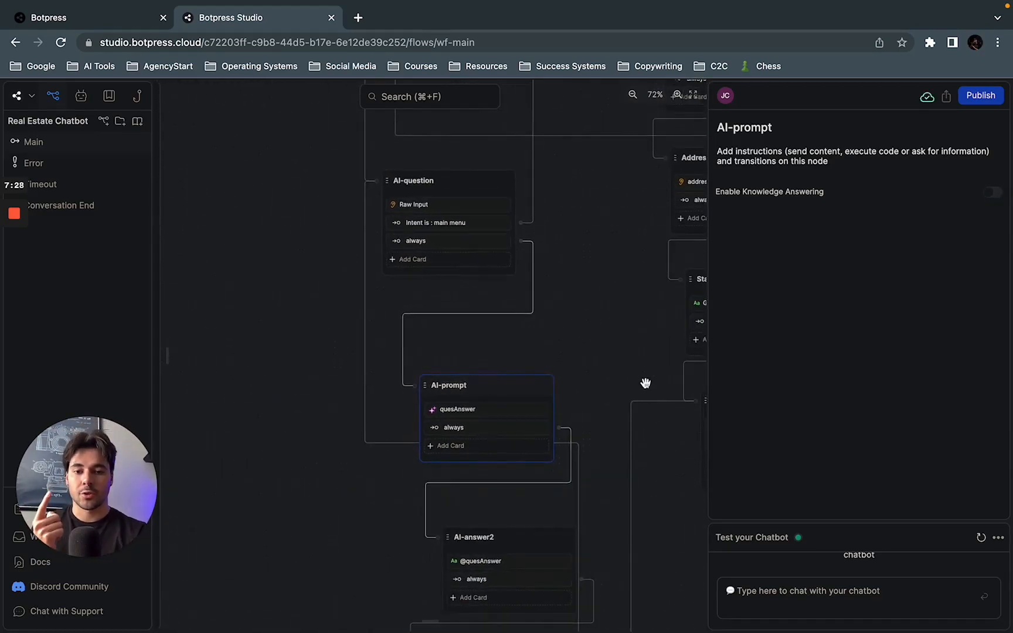
click(472, 411)
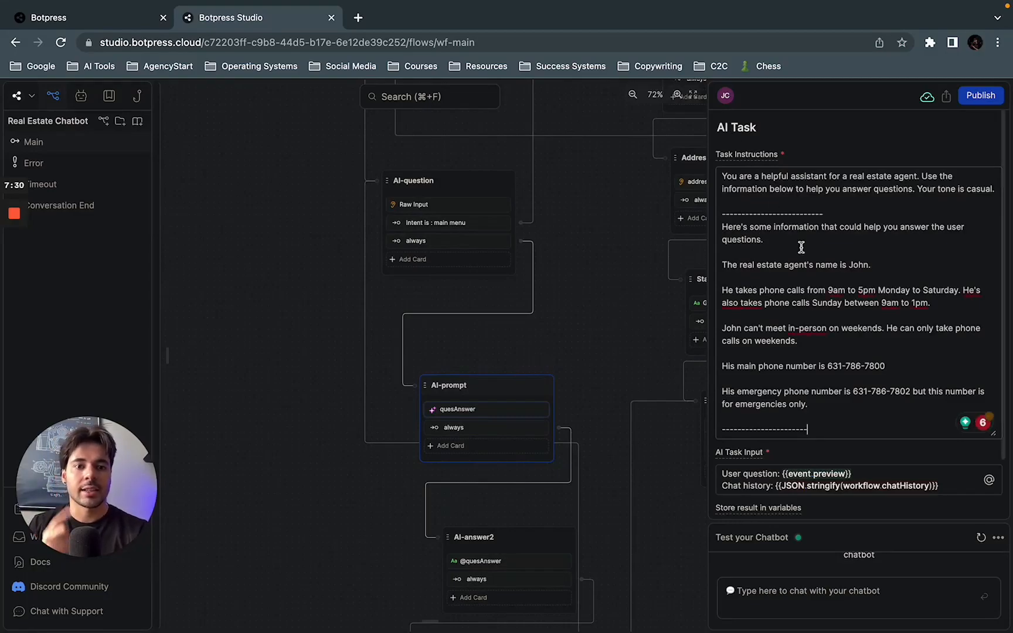
scroll(801, 246, down, 2)
scroll(750, 191, up, 2)
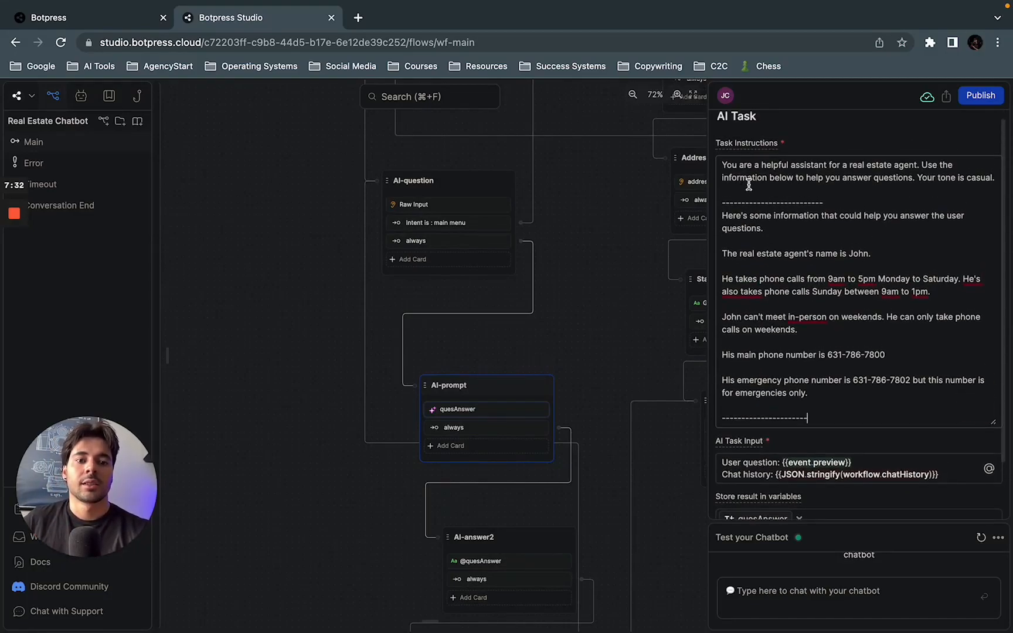
drag(726, 179, 817, 179)
drag(765, 216, 884, 216)
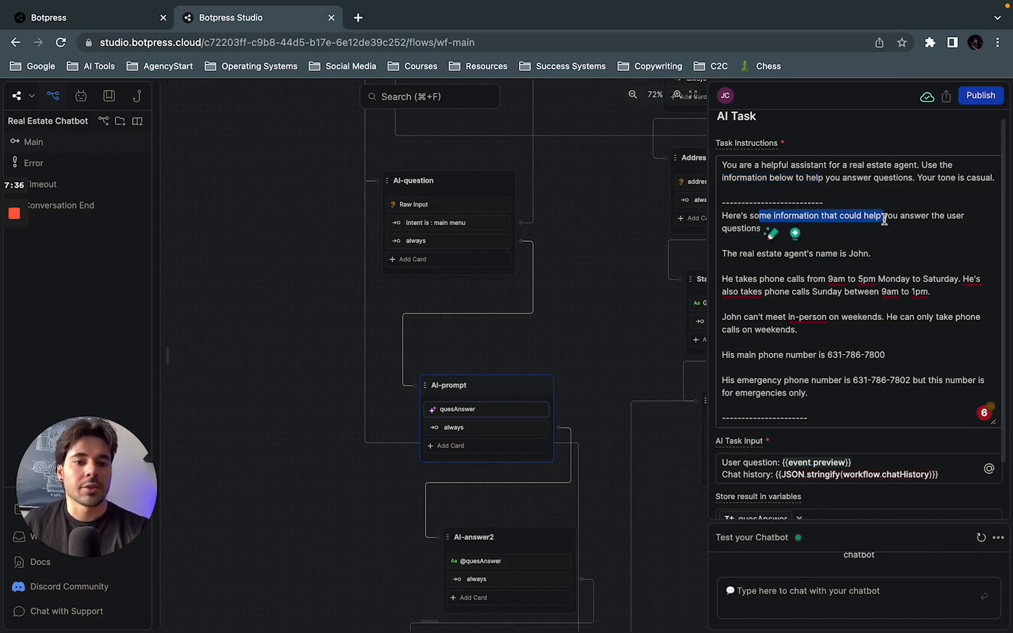
click(915, 217)
Step: Examine the task instruction lines giving the real estate agent's name and the weekday and Sunday phone call hours
scroll(866, 240, down, 3)
drag(742, 186, 880, 186)
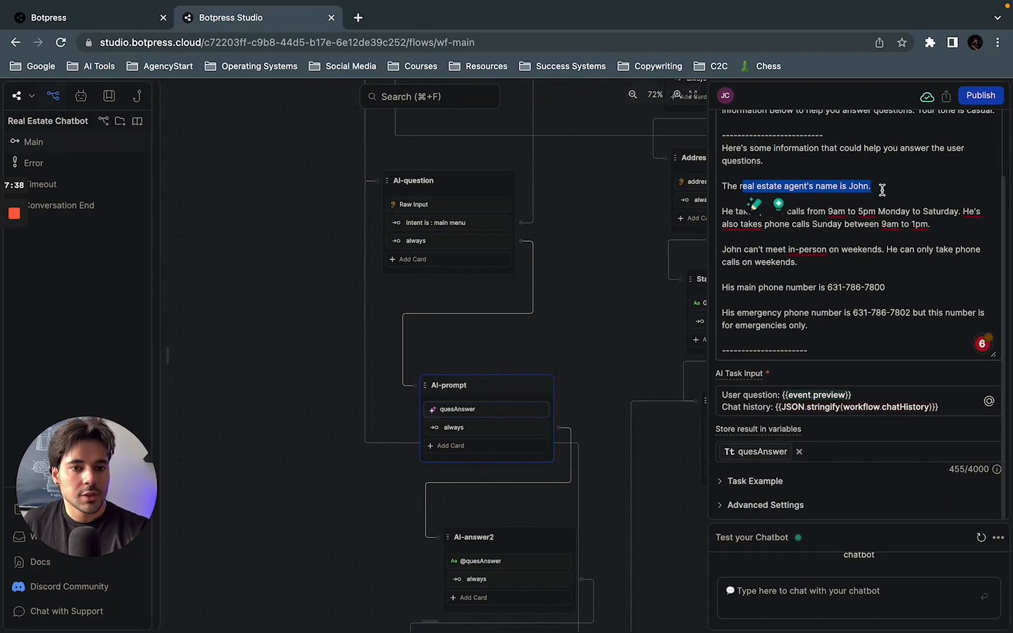
click(746, 236)
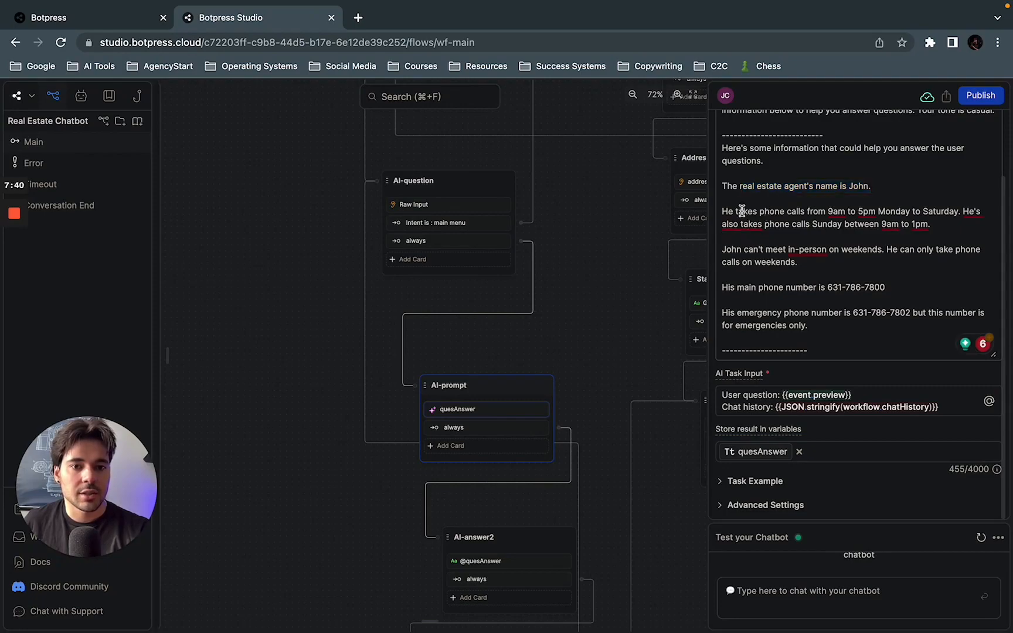
drag(742, 211, 927, 211)
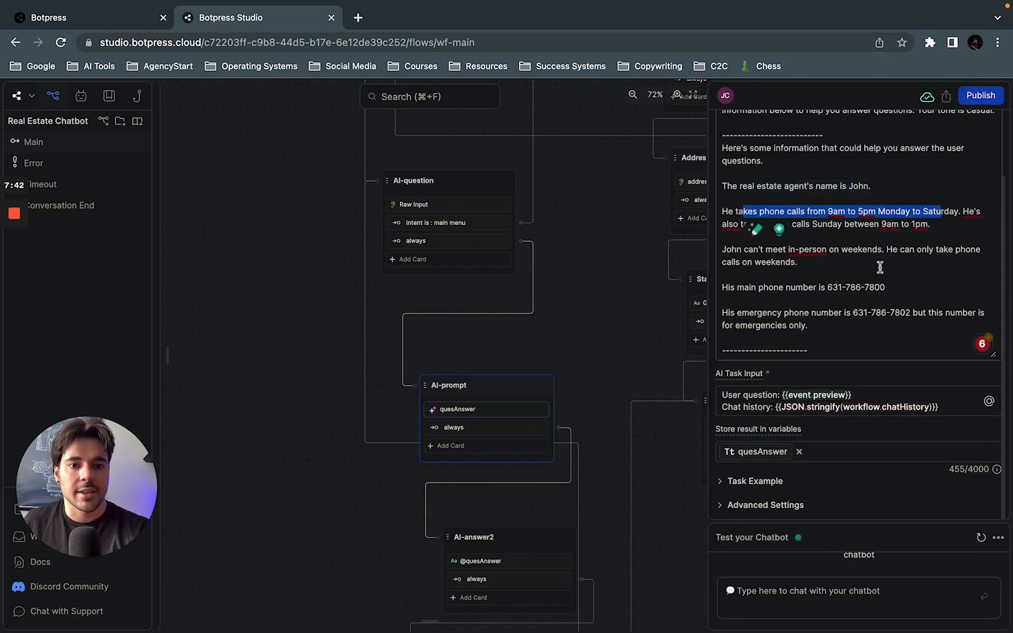
click(796, 237)
drag(789, 230, 931, 226)
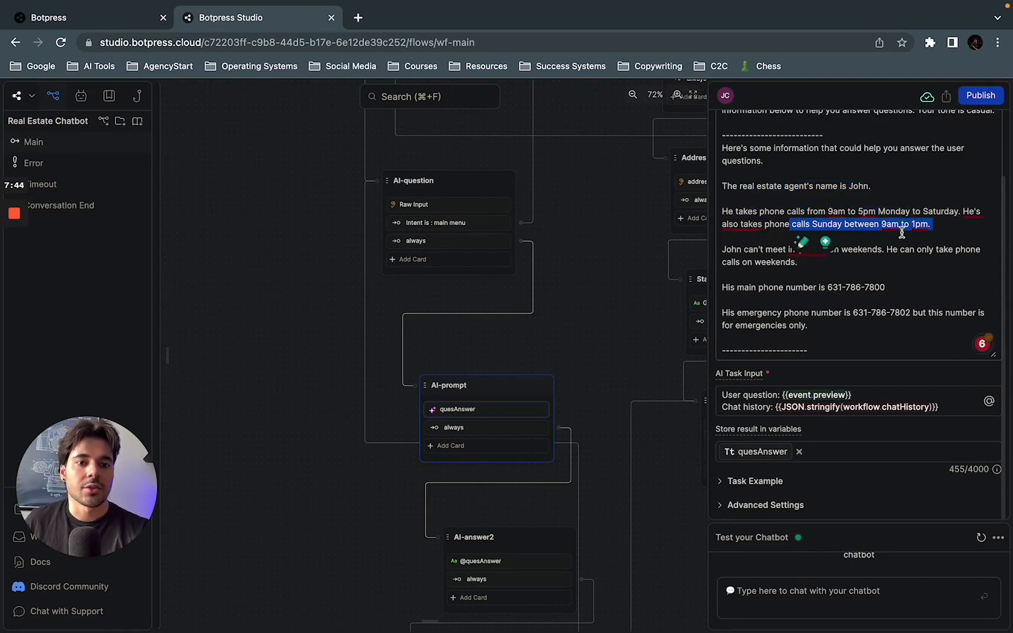
click(895, 272)
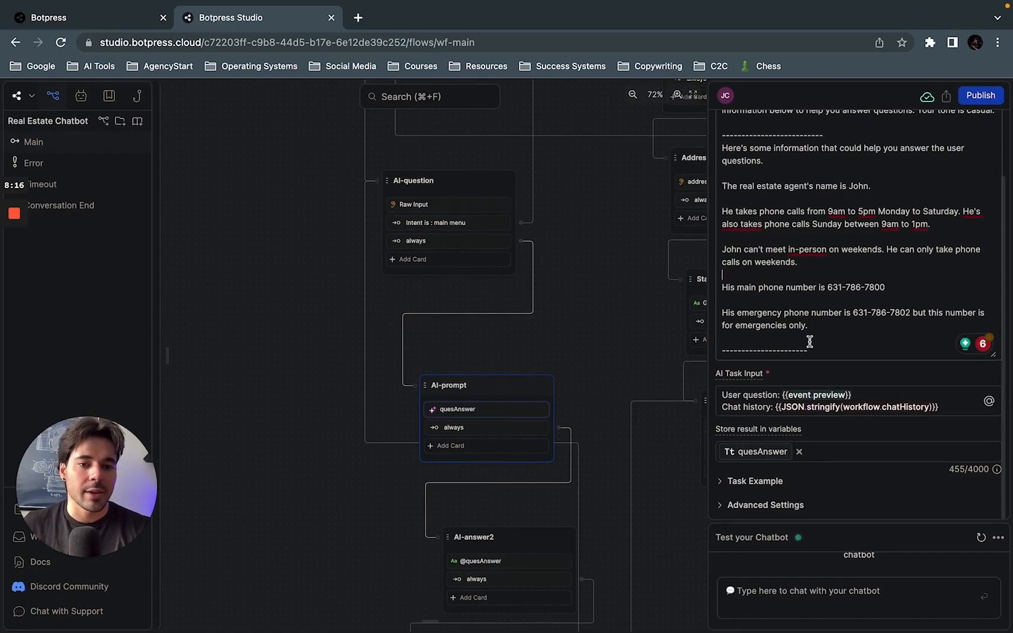
Step: Examine the task instruction lines covering the agent's main and emergency phone numbers
scroll(816, 265, up, 2)
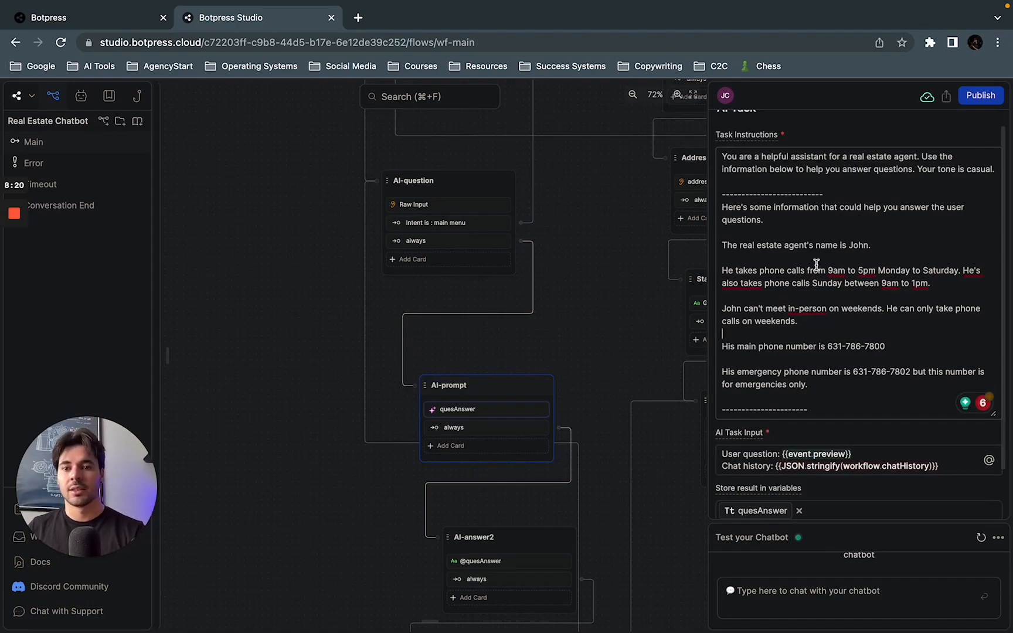
scroll(816, 265, down, 2)
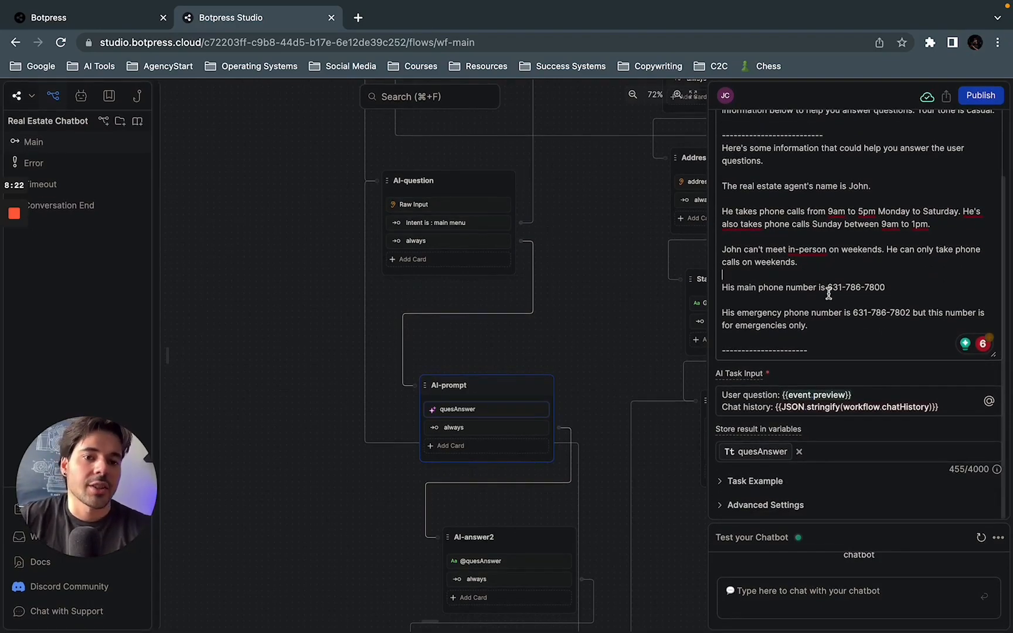
drag(796, 288, 889, 290)
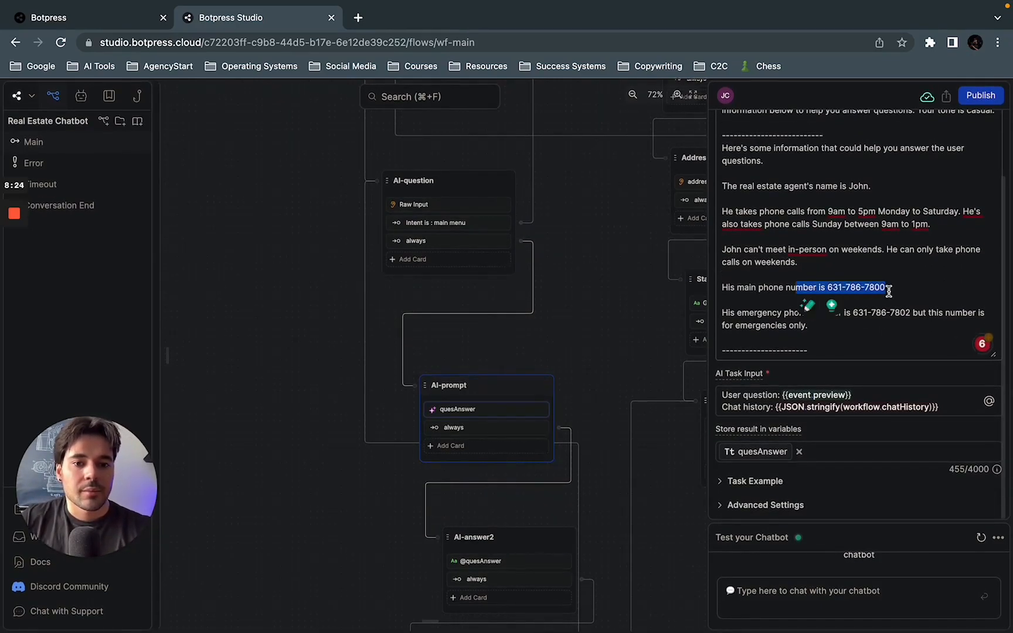
click(785, 289)
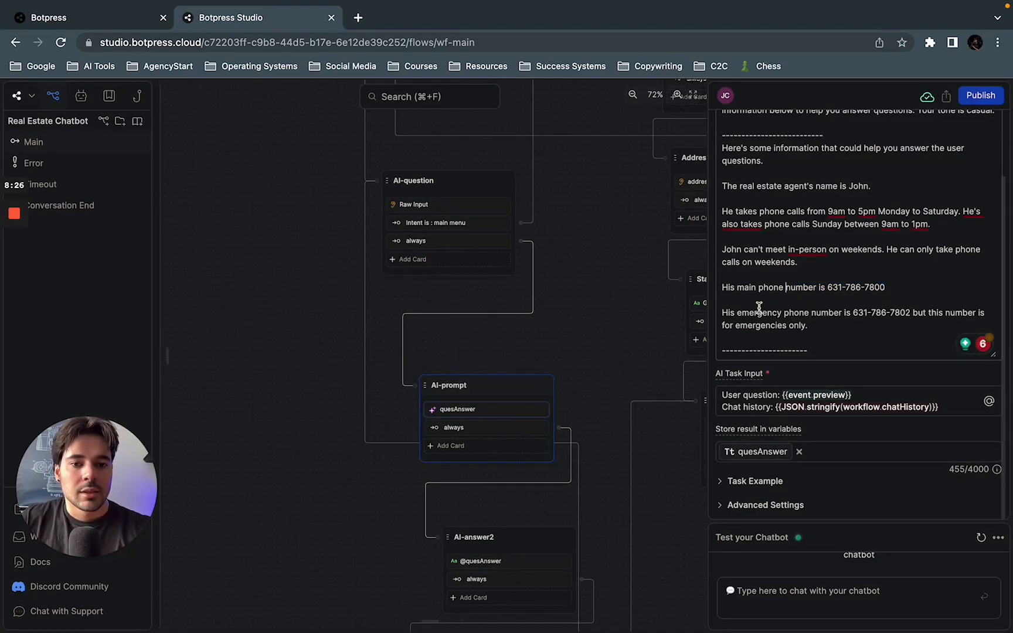
drag(760, 308, 931, 314)
click(932, 317)
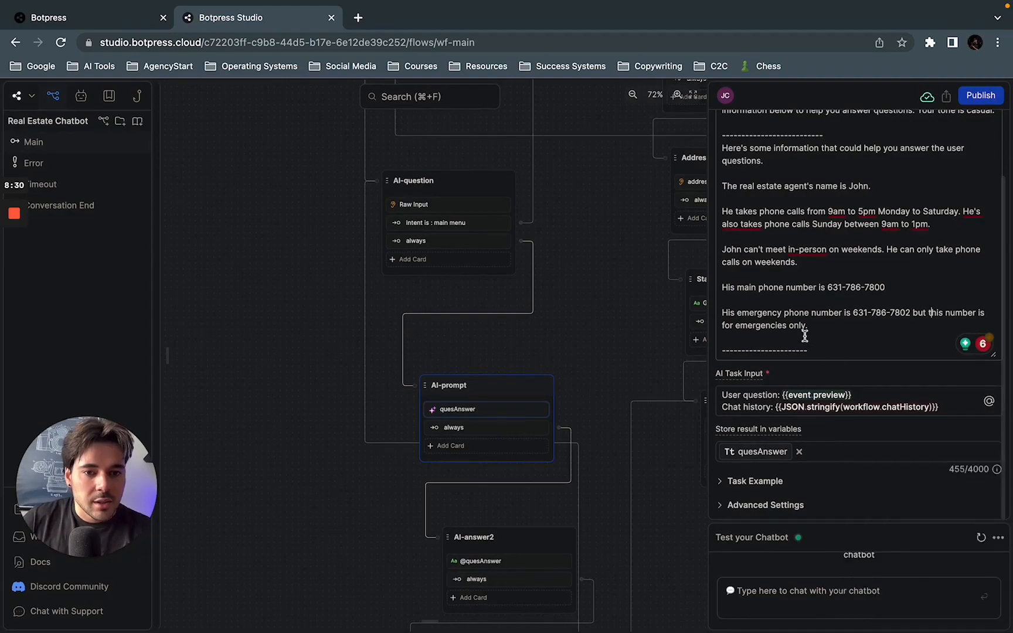
Step: Examine the user question and chat history expressions in the AI Task Input, and return to the AI-prompt node's own settings
scroll(805, 335, up, 1)
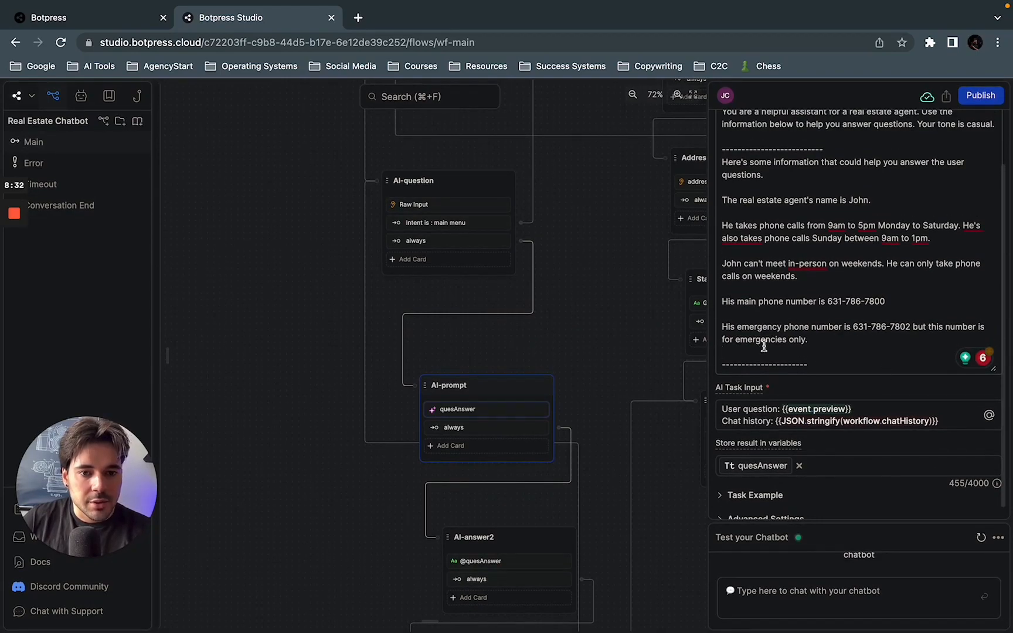
scroll(764, 347, down, 1)
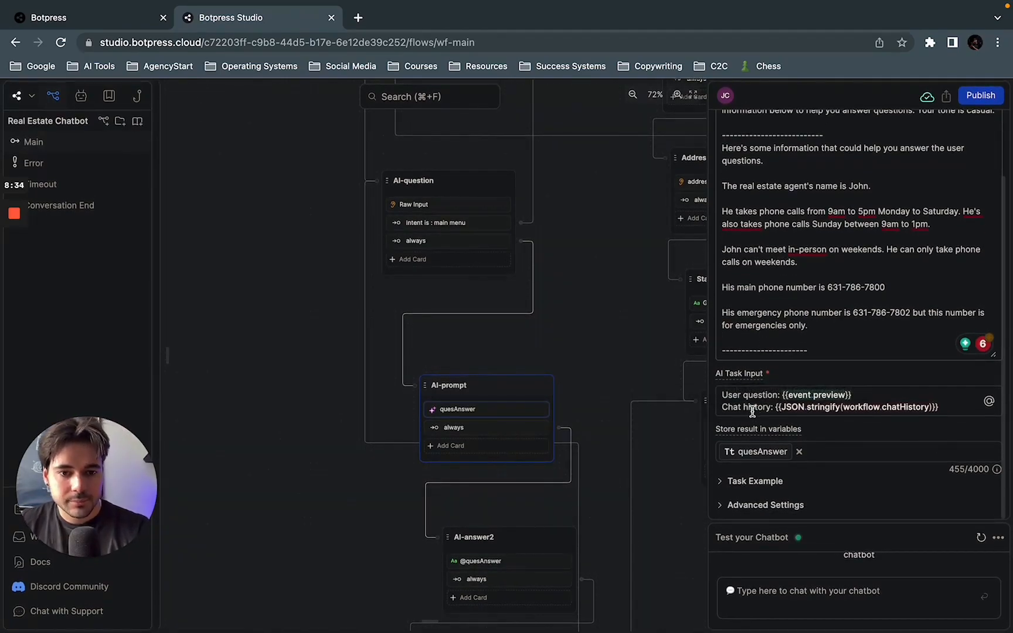
drag(722, 394, 853, 393)
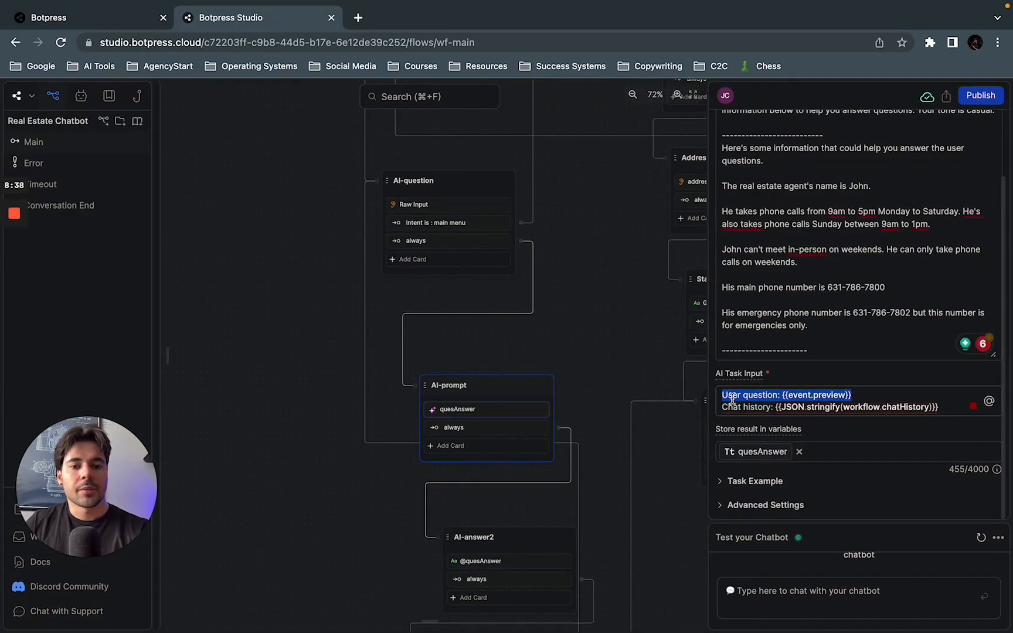
click(815, 394)
drag(854, 395, 783, 395)
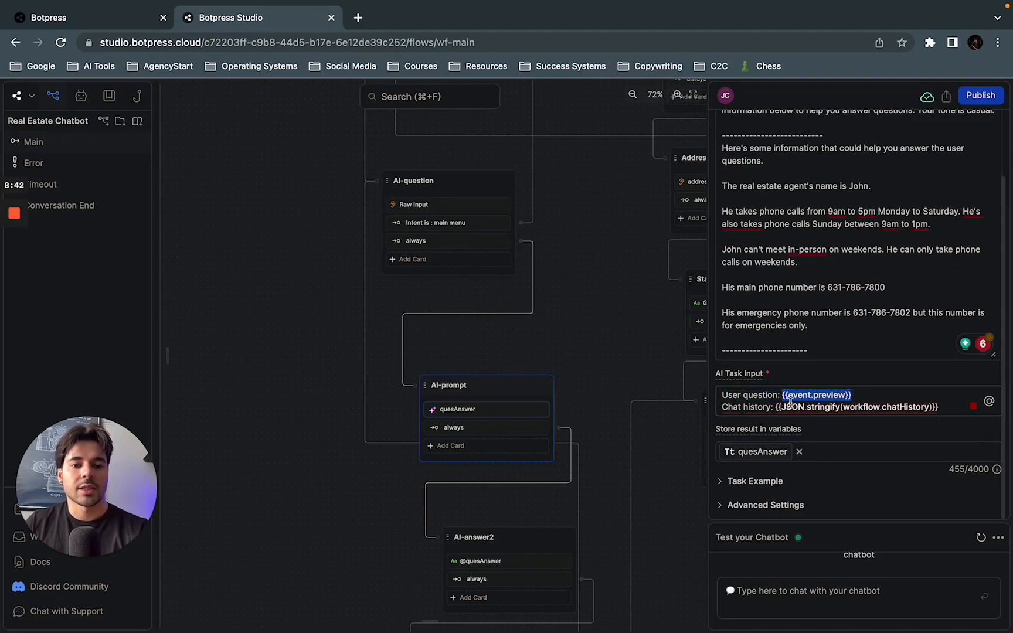
click(777, 406)
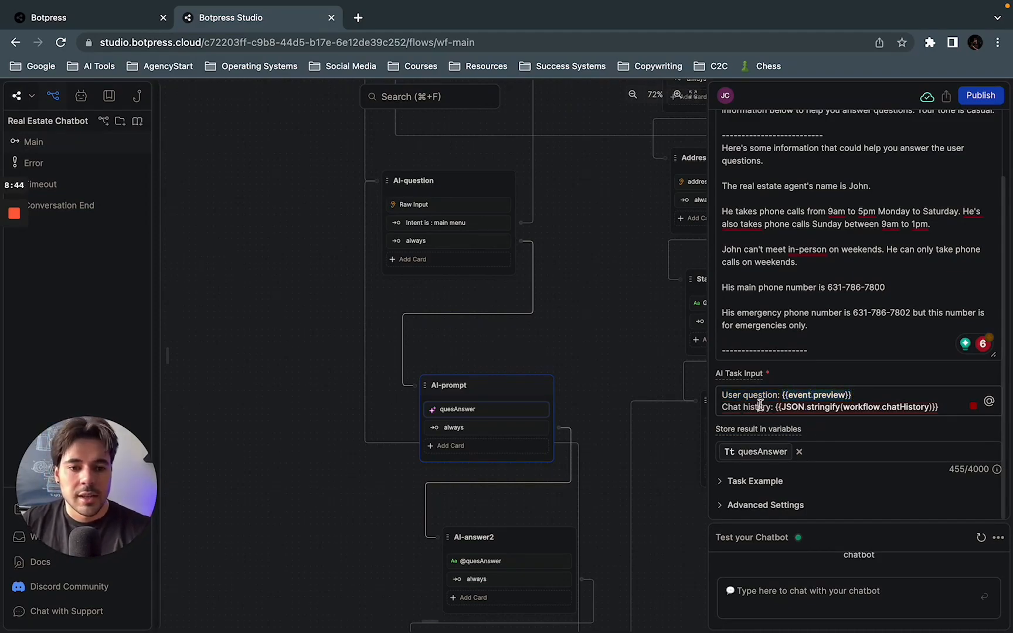
drag(777, 406, 943, 402)
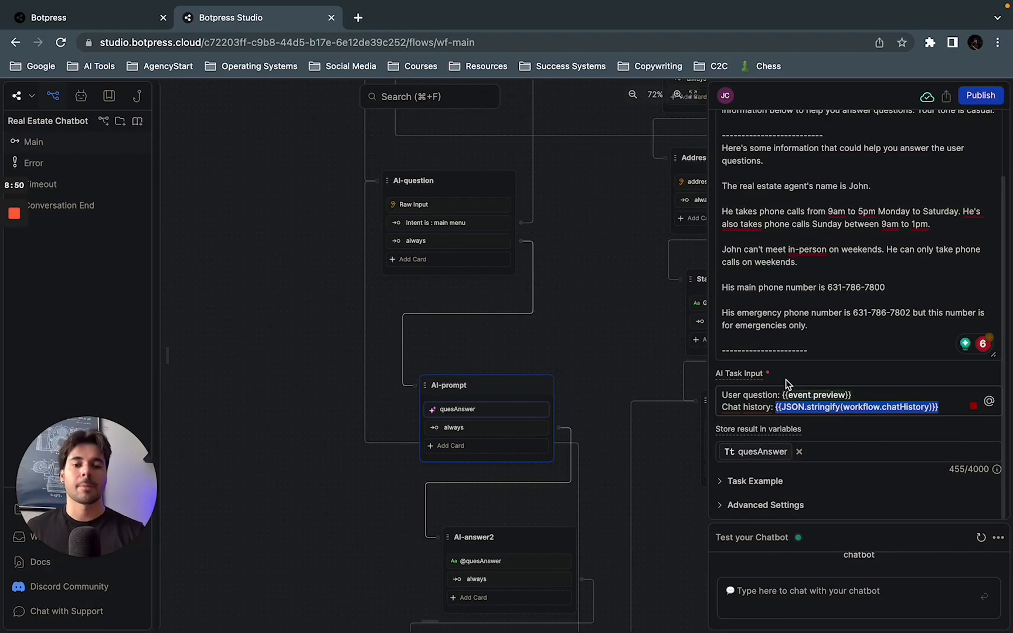
click(833, 299)
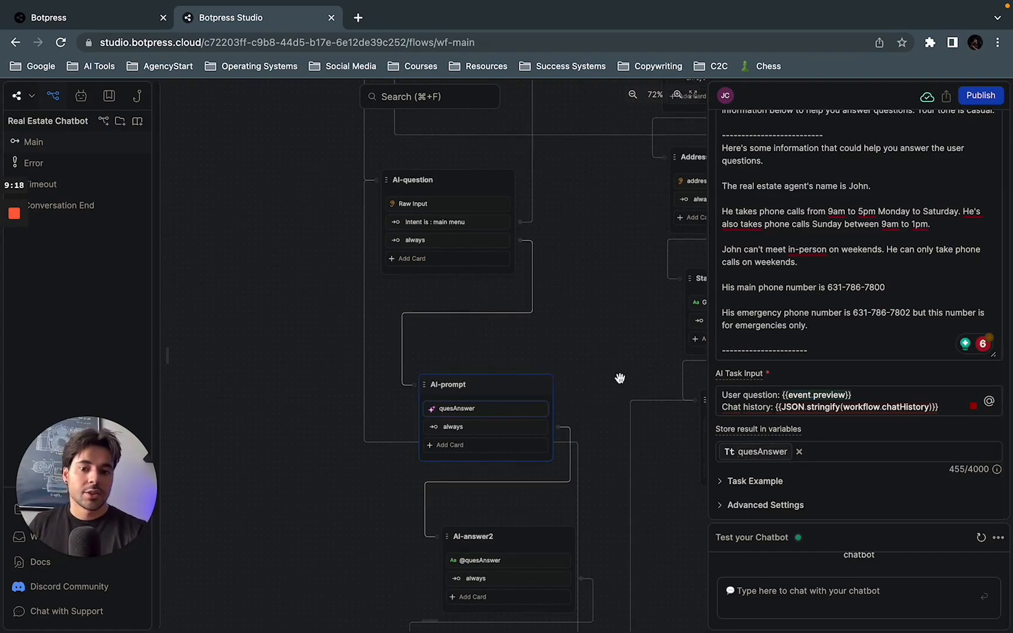
click(491, 387)
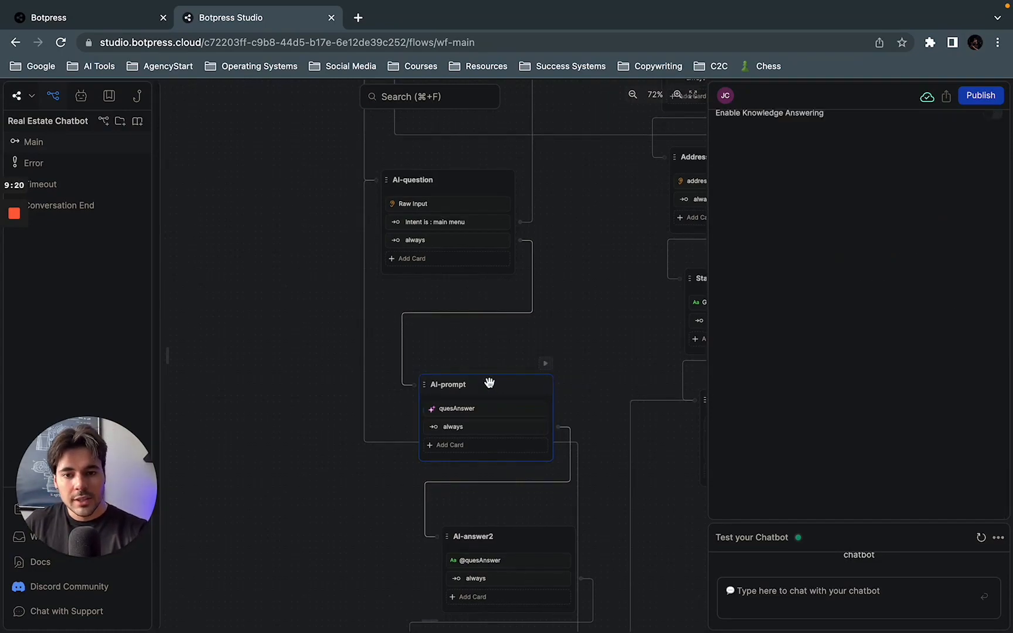
Step: Review the AI-question node's Raw Input card, and examine where the AI-prompt node's AI Task stores its result
click(500, 409)
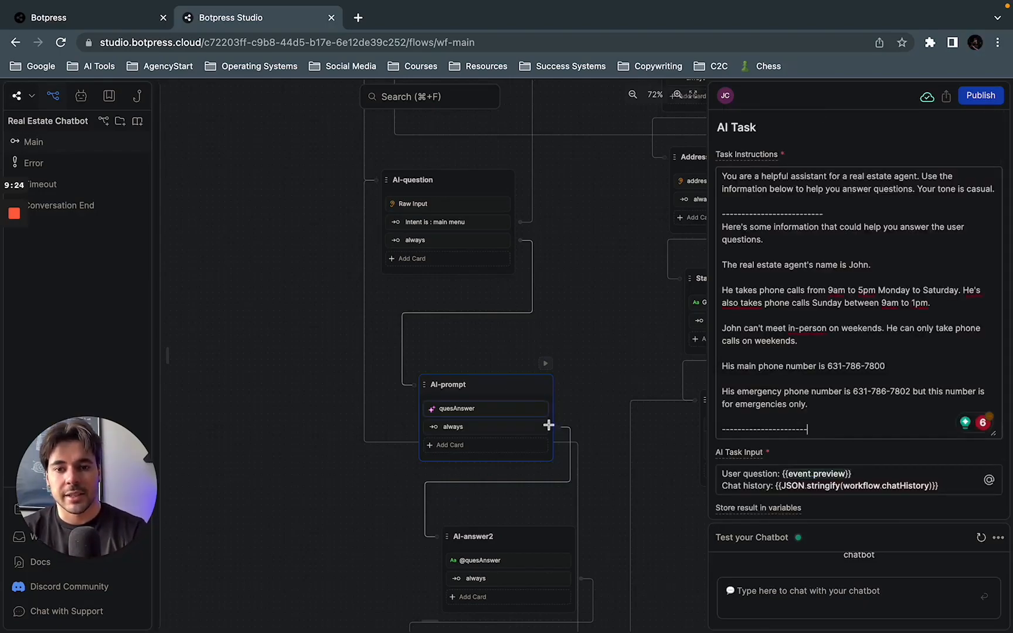
click(476, 206)
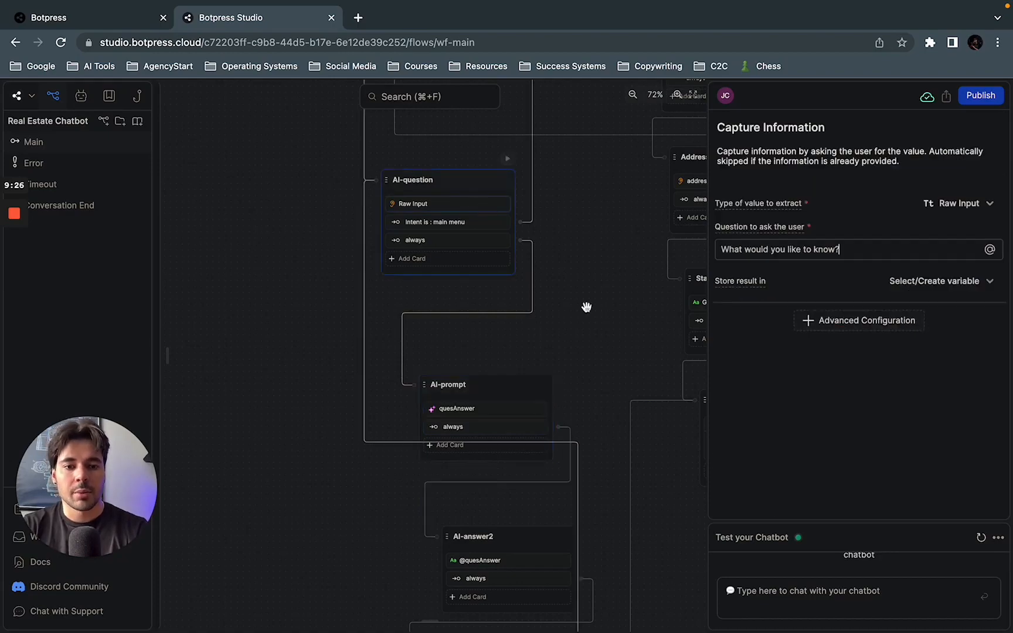
click(500, 395)
click(486, 409)
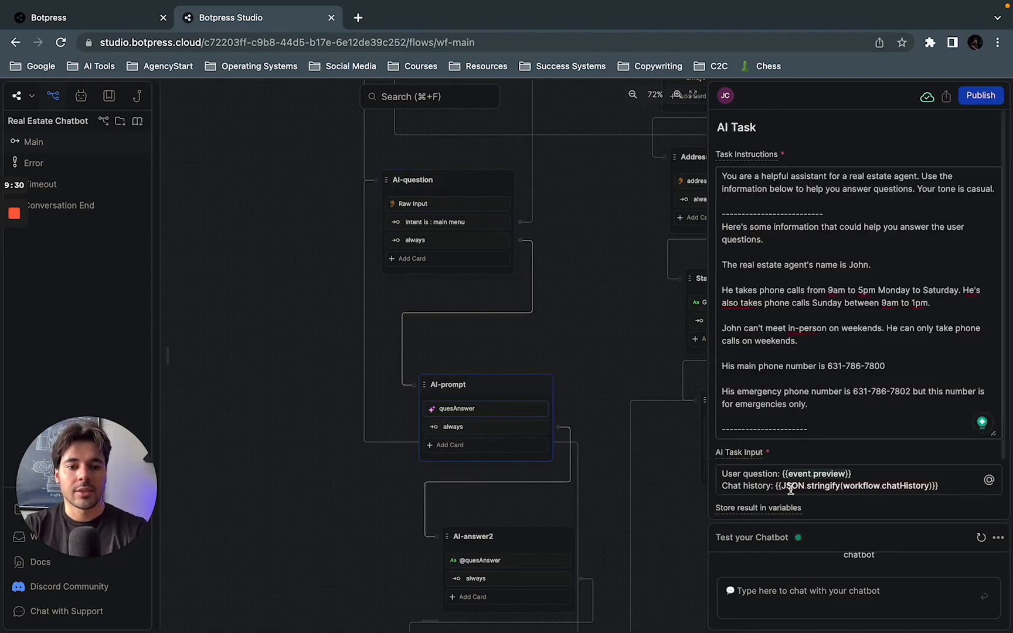
scroll(791, 494, down, 2)
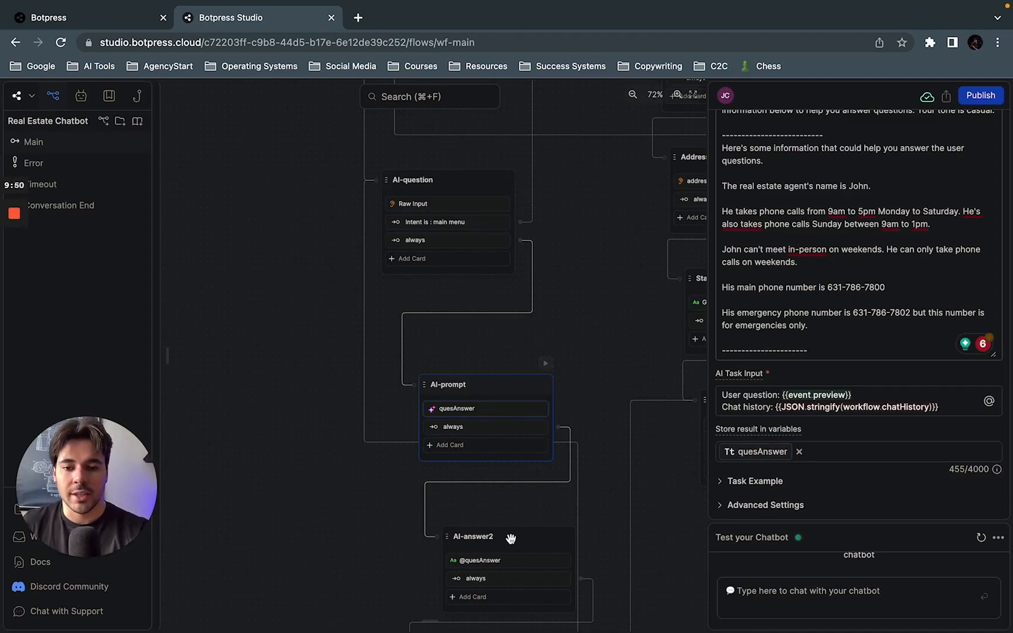
drag(512, 500, 509, 421)
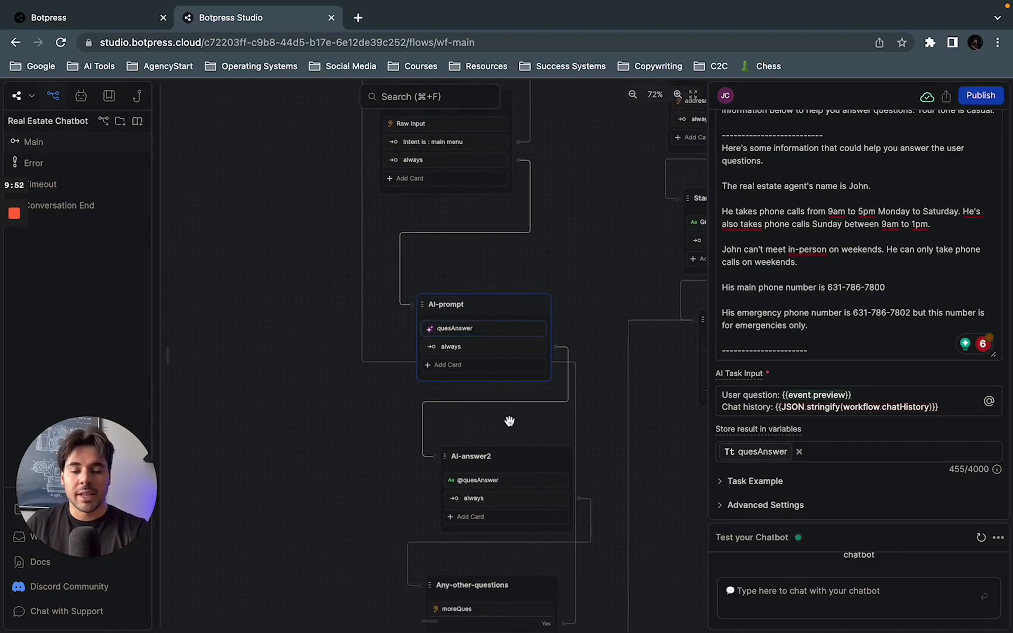
click(528, 464)
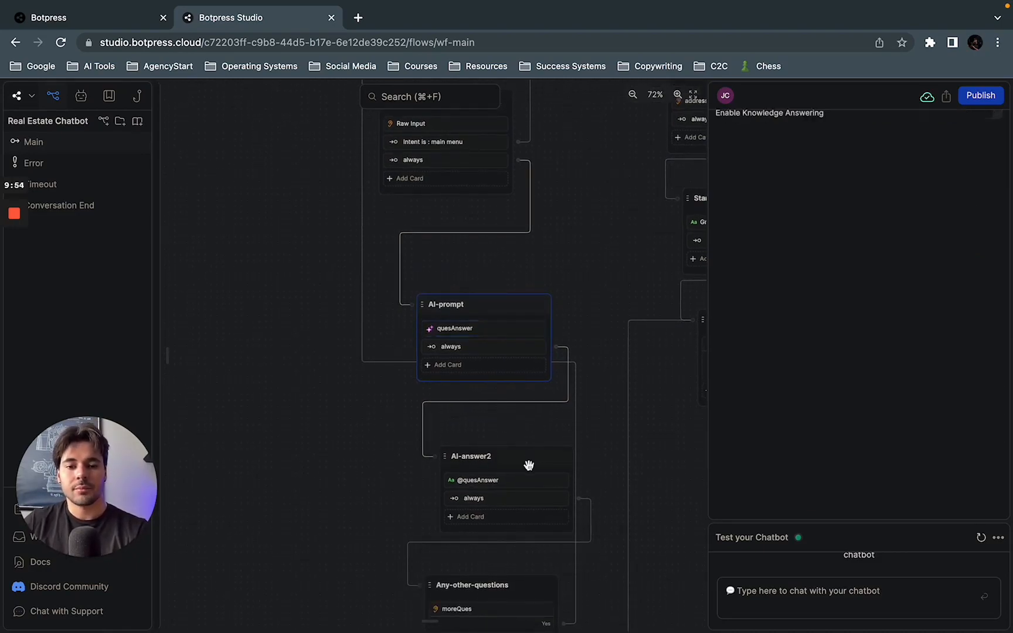
click(501, 479)
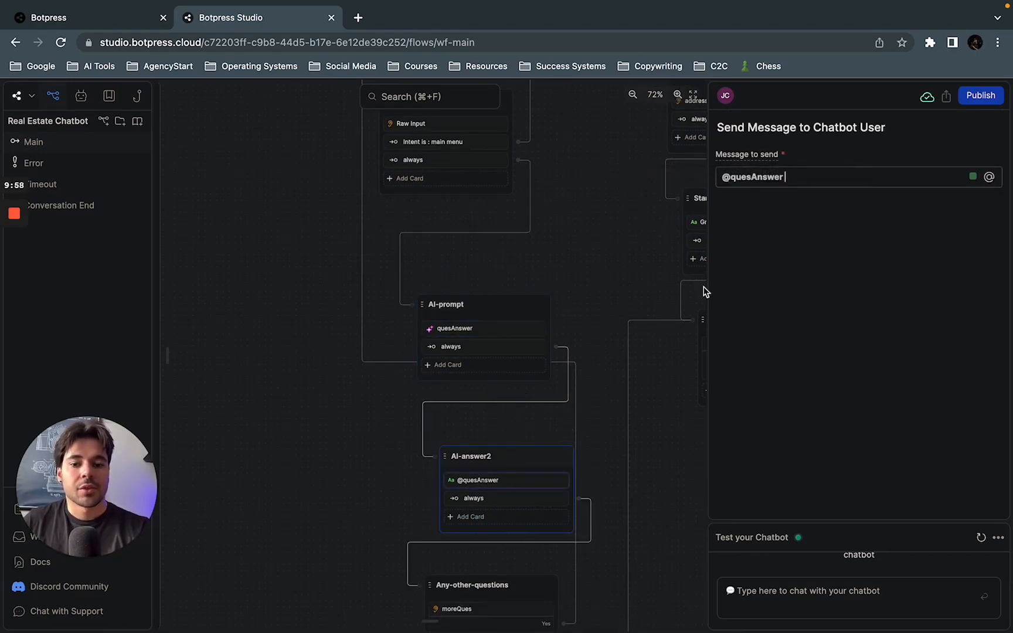
Step: Add a trial Text message card to the AI-answer2 node and delete it
click(463, 524)
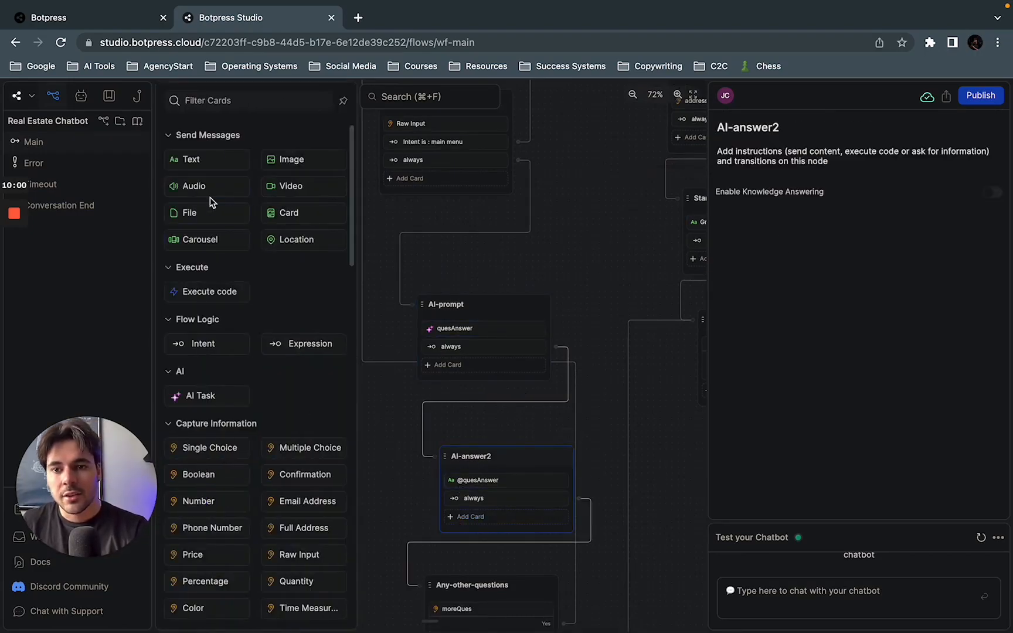
click(193, 160)
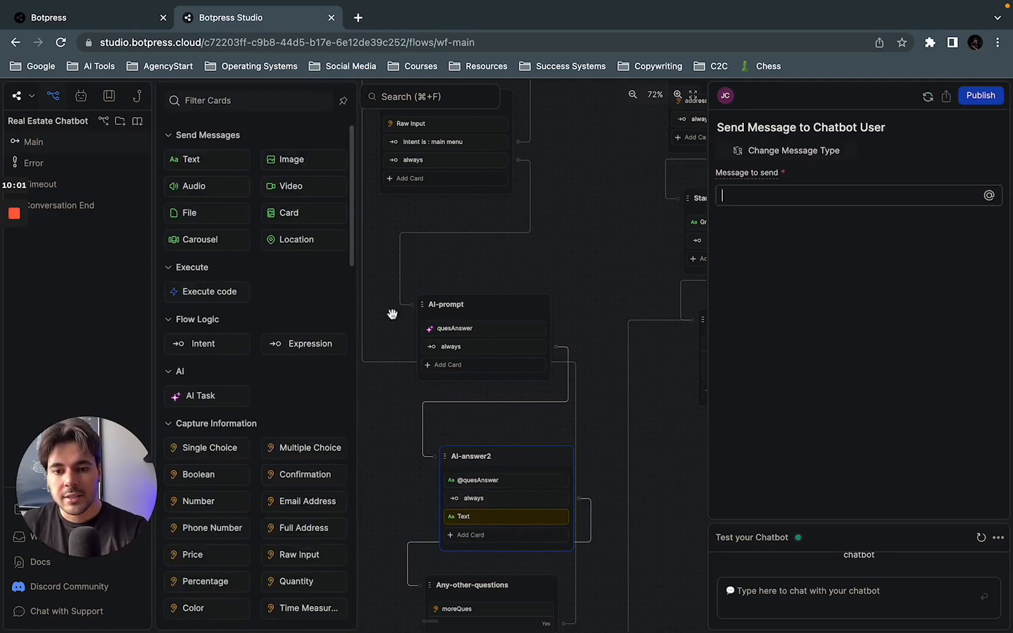
right_click(539, 519)
click(554, 563)
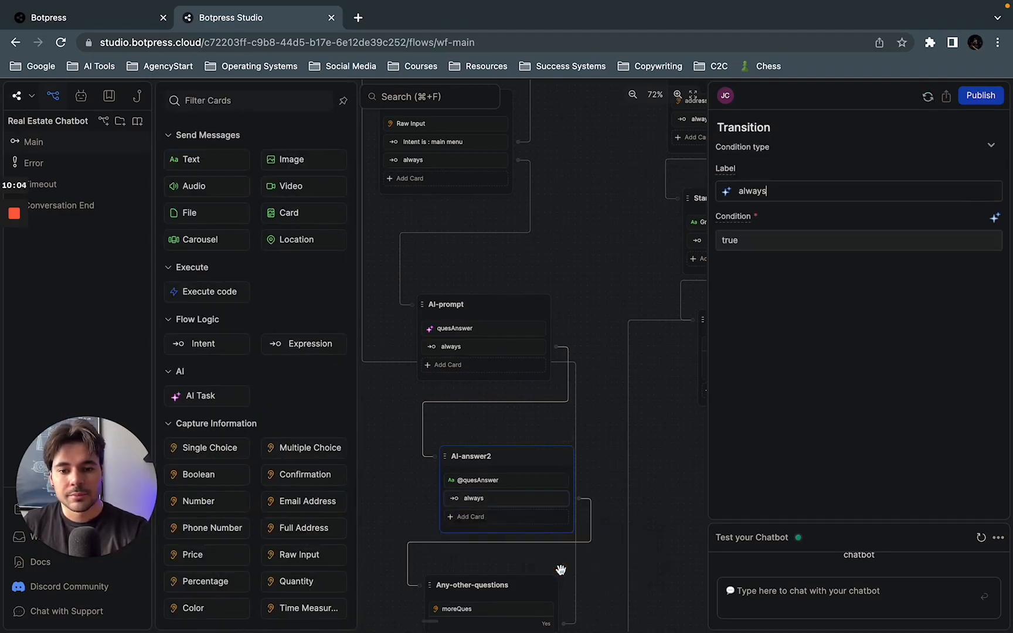
click(498, 479)
click(744, 174)
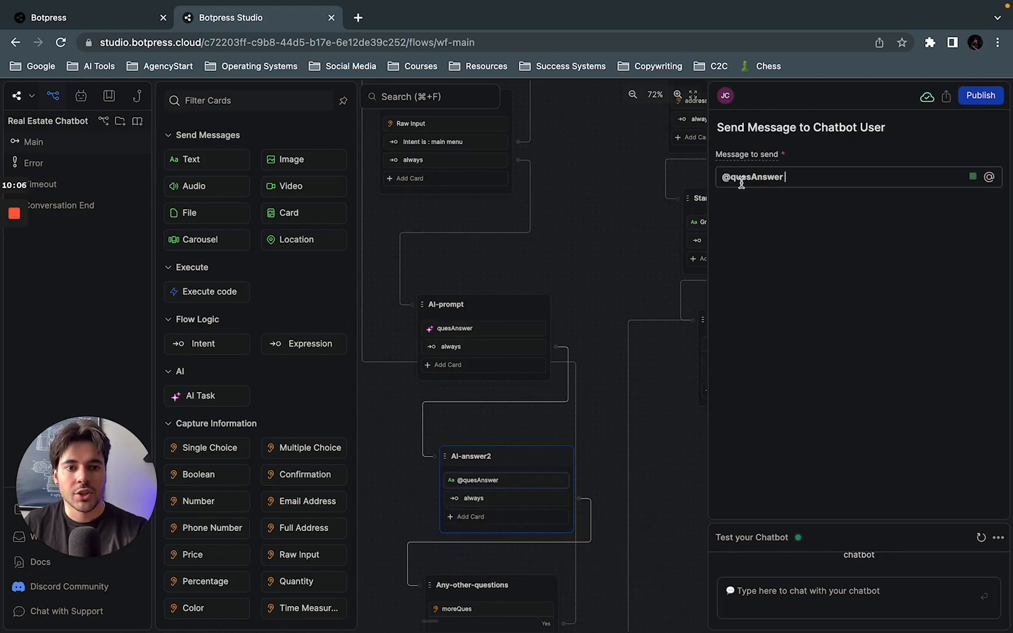
click(467, 327)
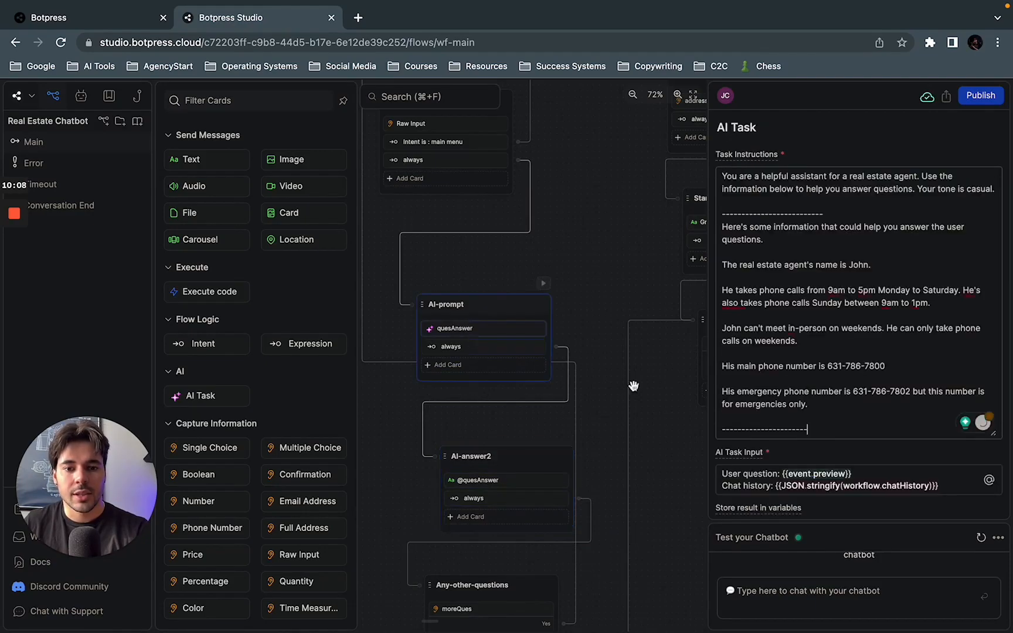
scroll(751, 466, down, 3)
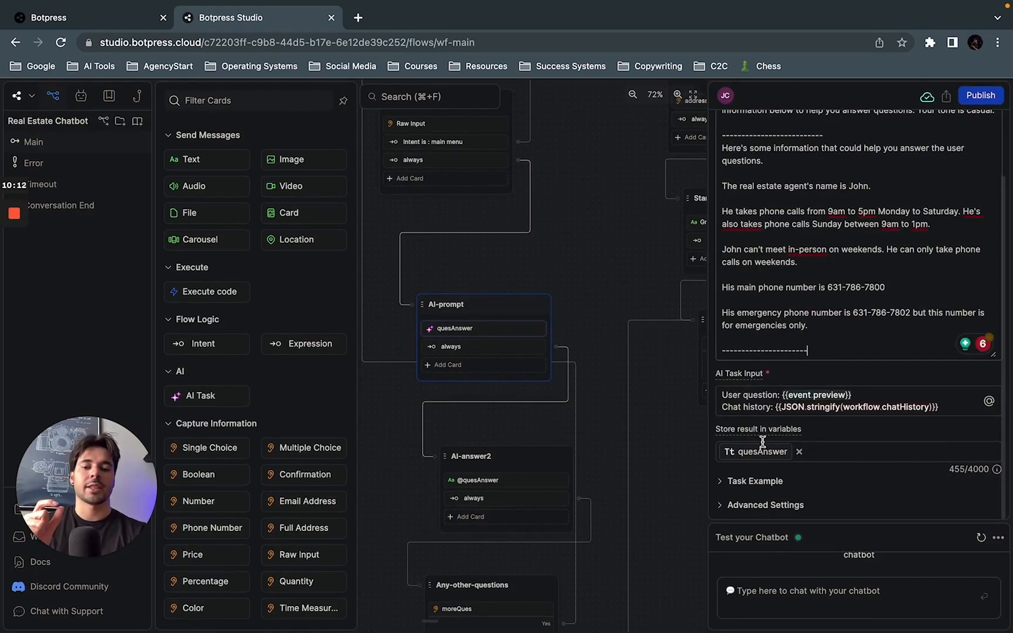
scroll(798, 302, up, 2)
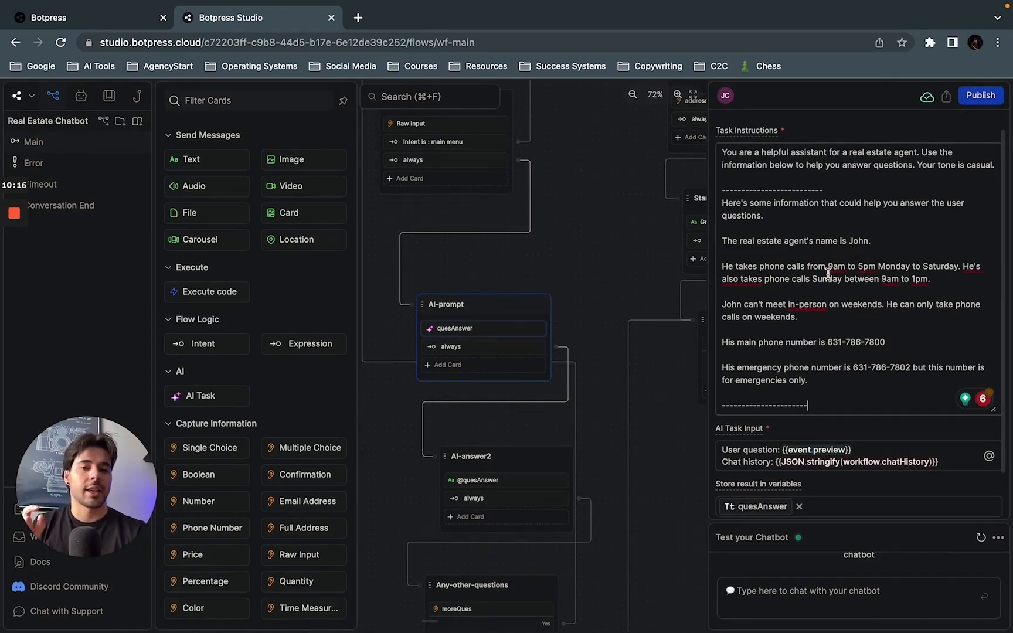
scroll(828, 273, up, 1)
scroll(828, 273, down, 3)
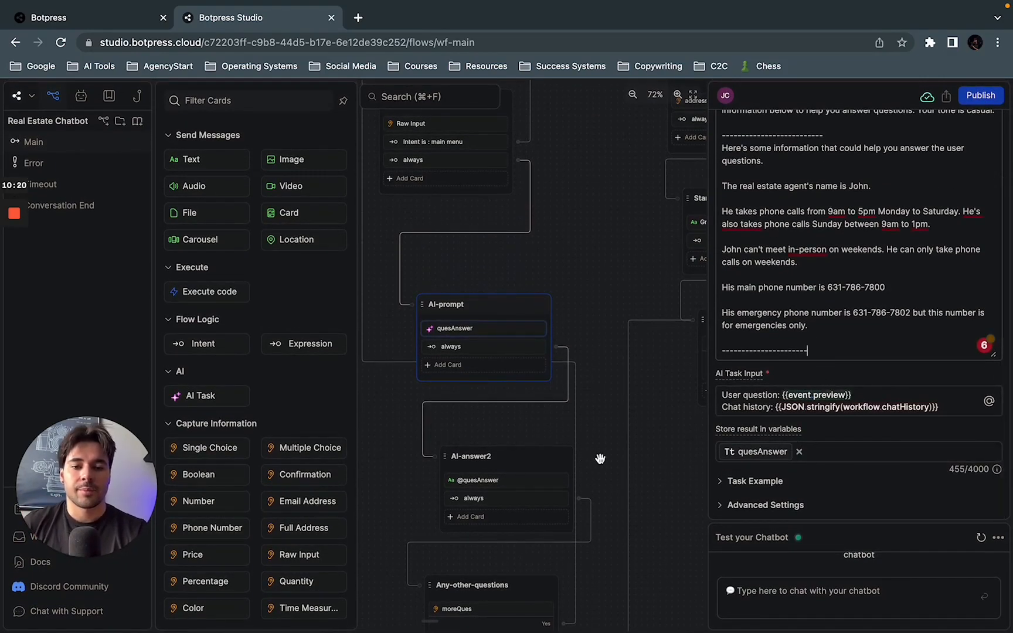
click(508, 457)
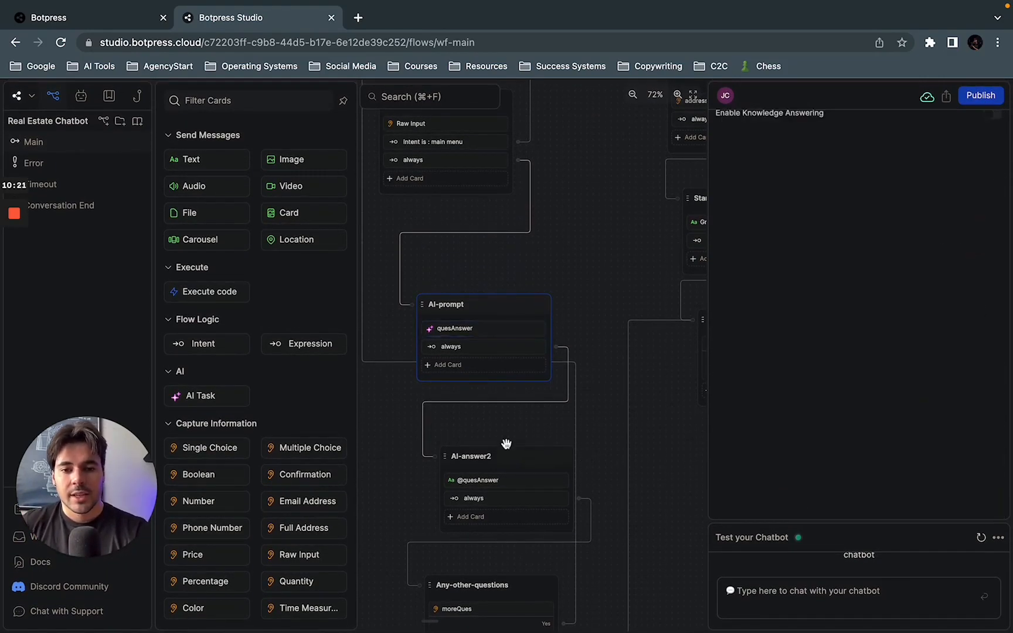
click(500, 496)
click(508, 481)
scroll(693, 431, down, 2)
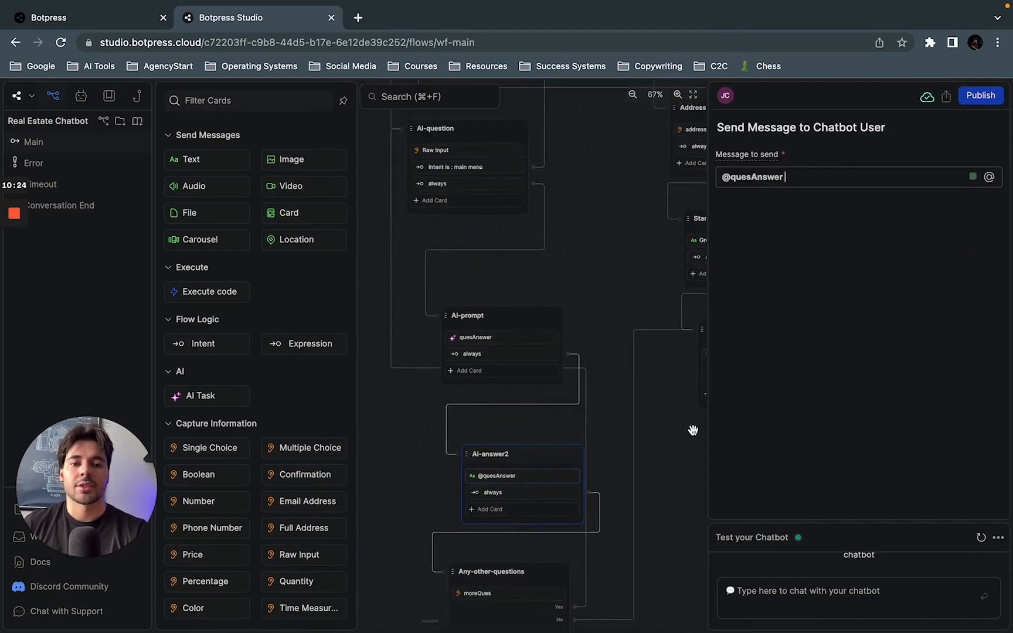
scroll(633, 466, down, 5)
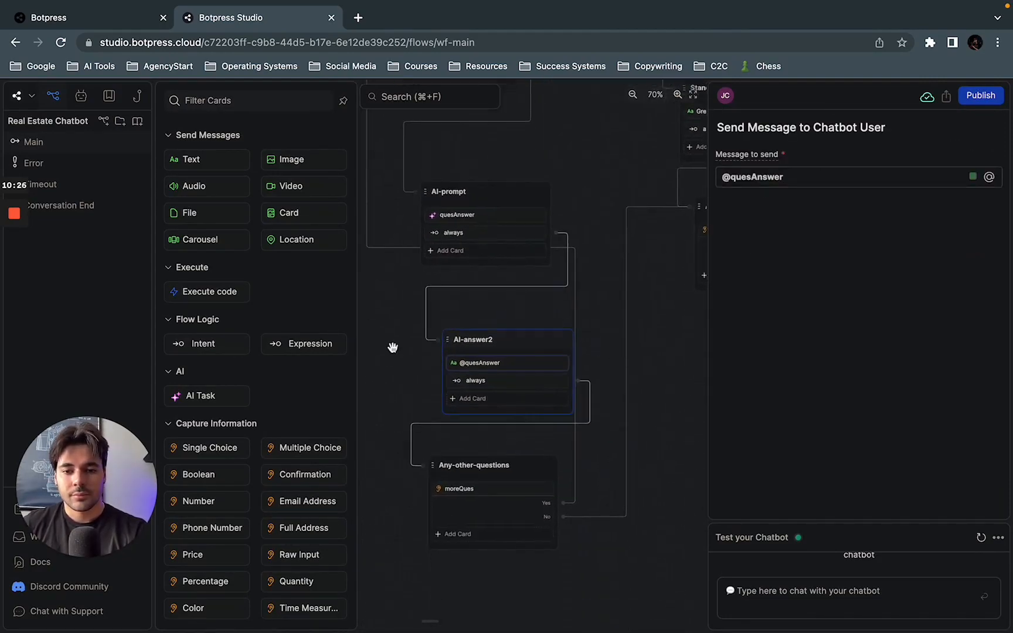
Step: Examine the Any-other-questions node's moreQues card and follow its Yes choice back to the AI-question node's Raw Input card
click(472, 444)
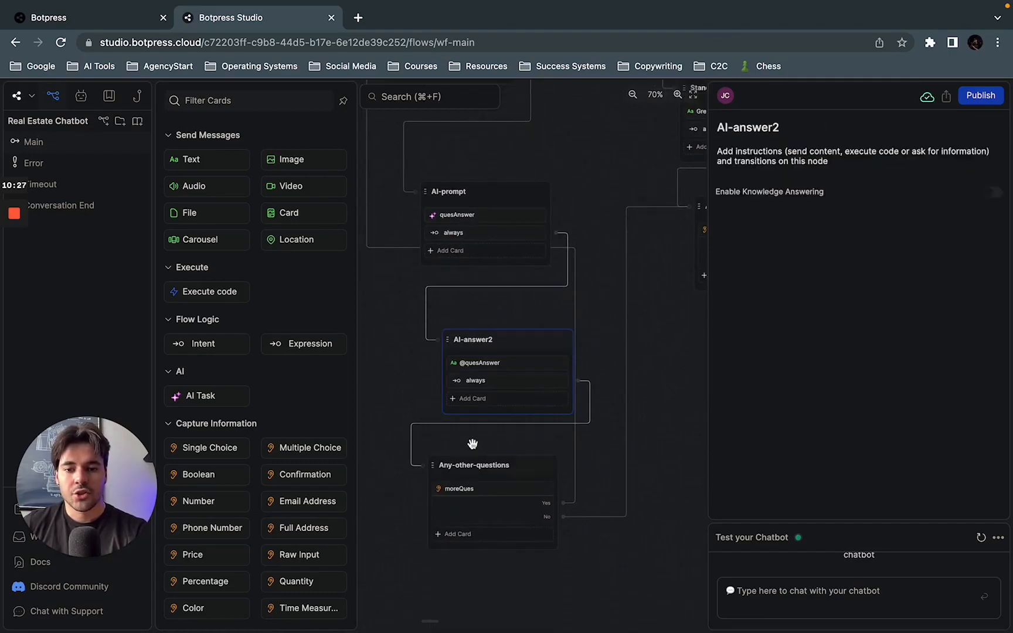
click(492, 503)
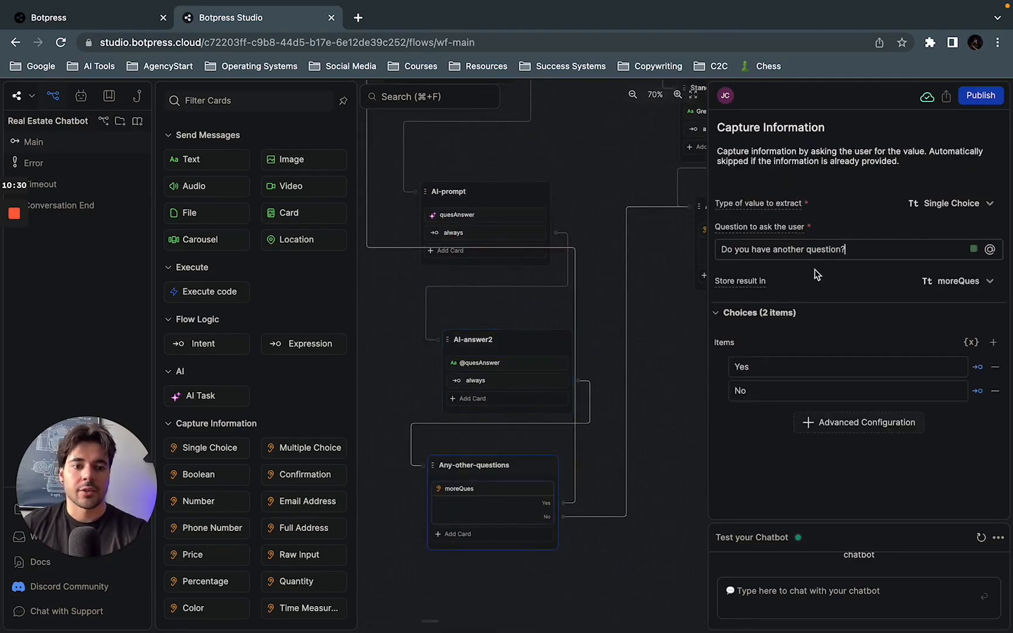
scroll(594, 411, up, 5)
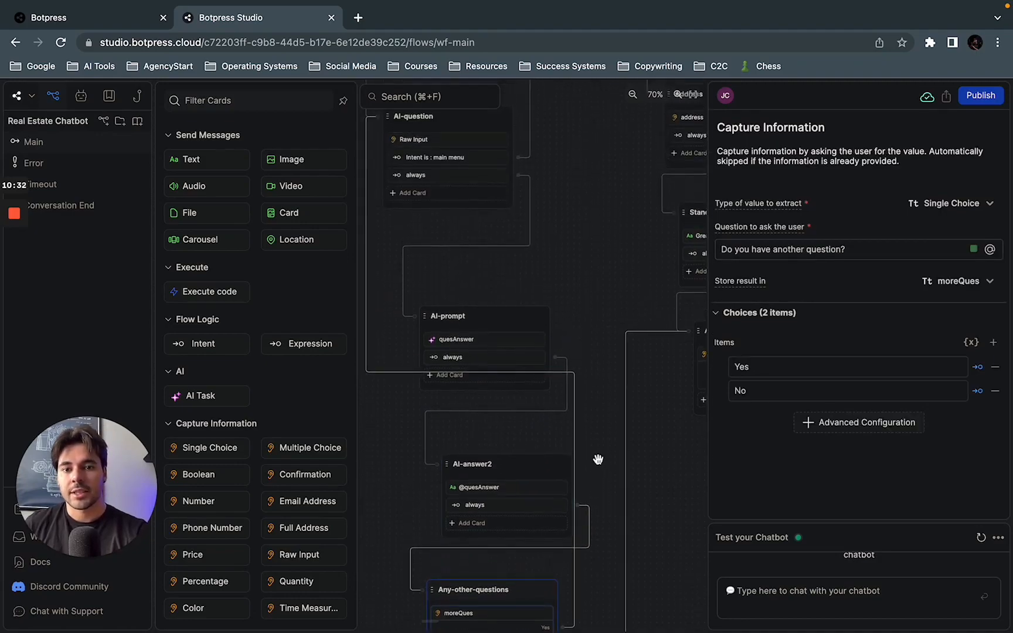
drag(581, 342, 612, 342)
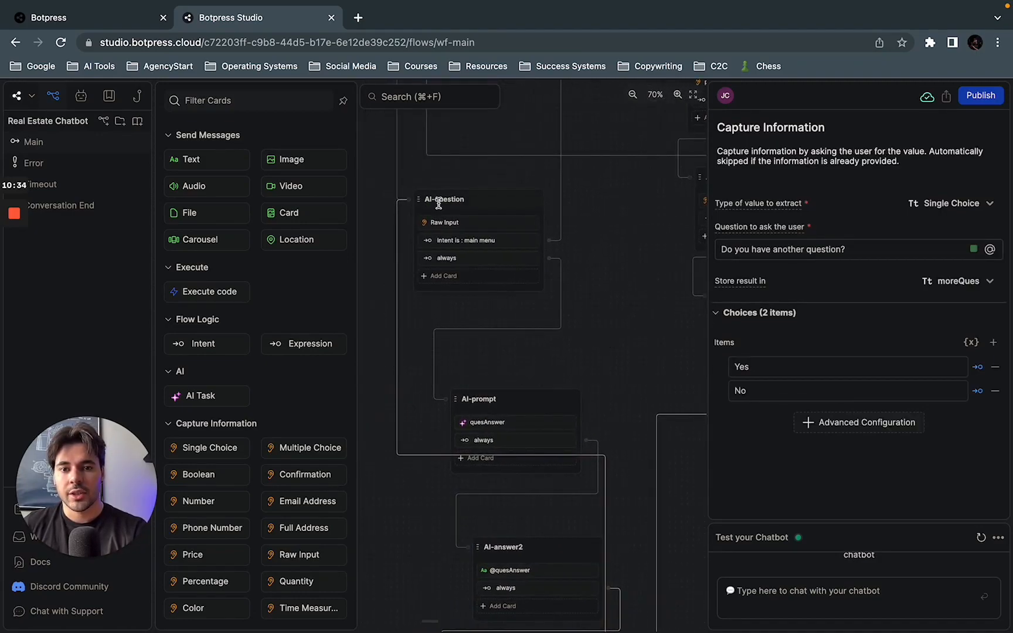
click(484, 203)
click(478, 224)
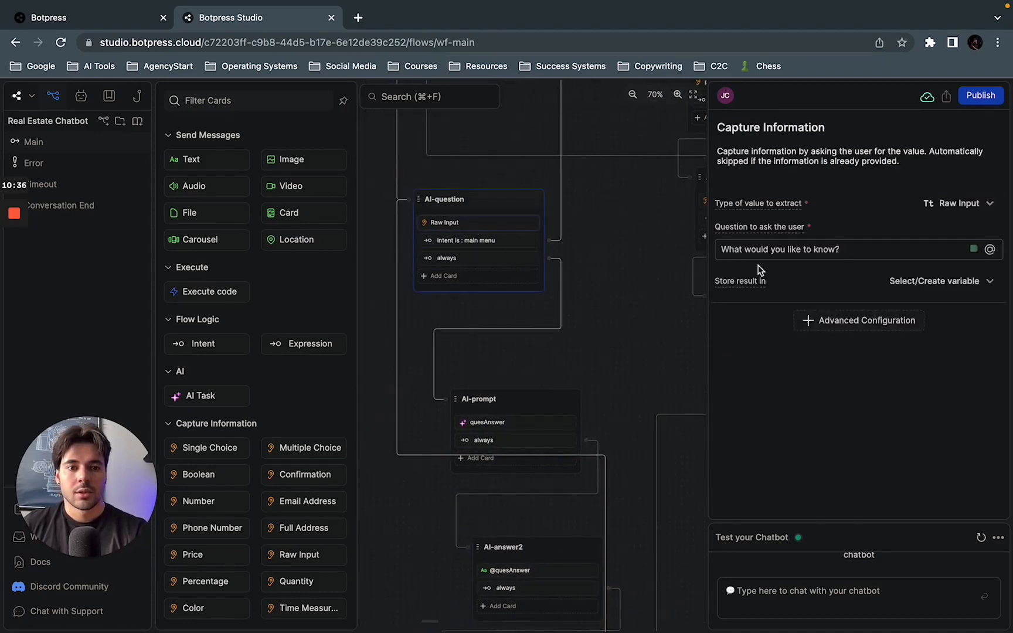
Step: Start a test conversation with the chatbot by sending the message "Hi"
click(806, 588)
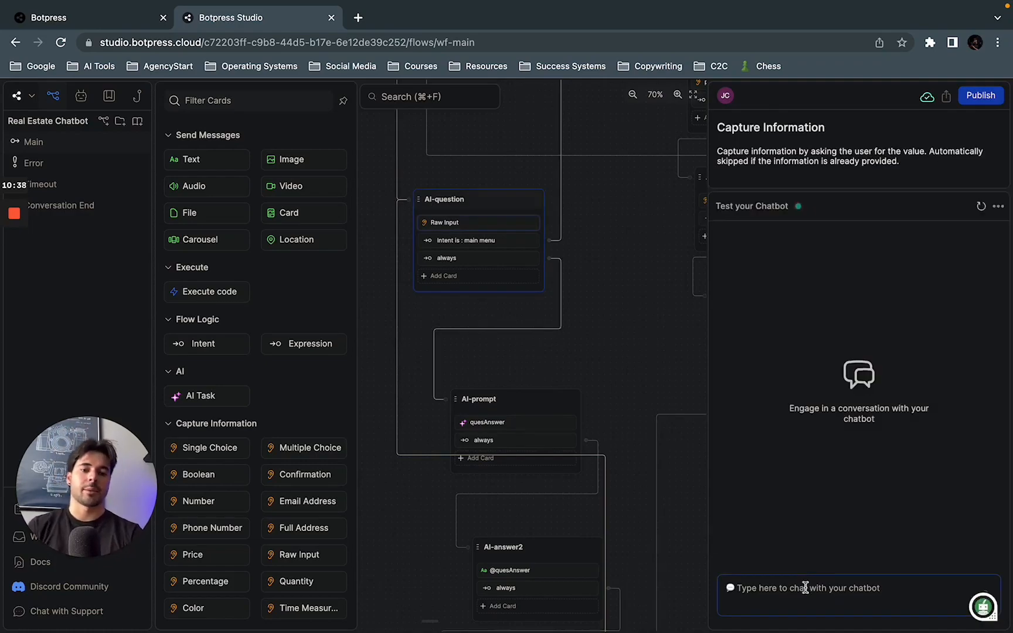
text(Hi)
key(Return)
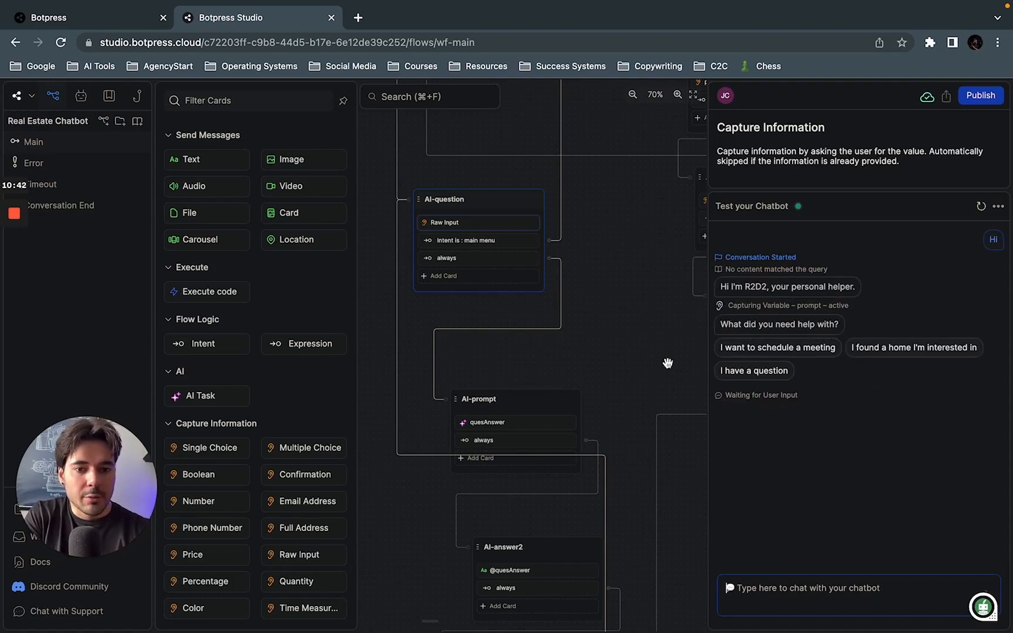
Step: Locate the active Standard1 node in the flow and answer the test chat with the "I have a question" choice
drag(622, 302, 622, 403)
click(779, 599)
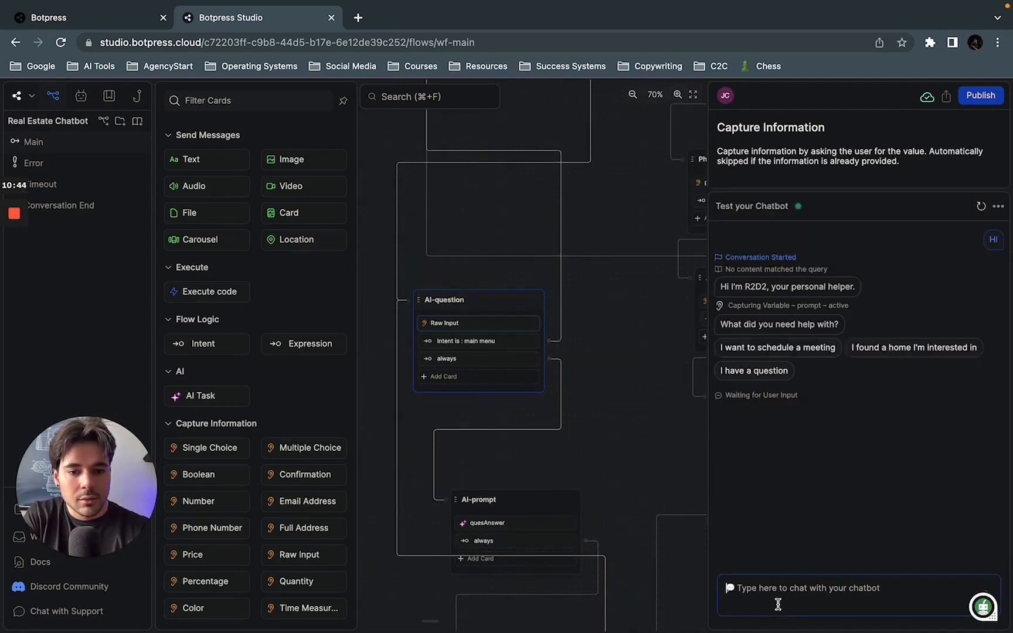
drag(652, 330, 628, 529)
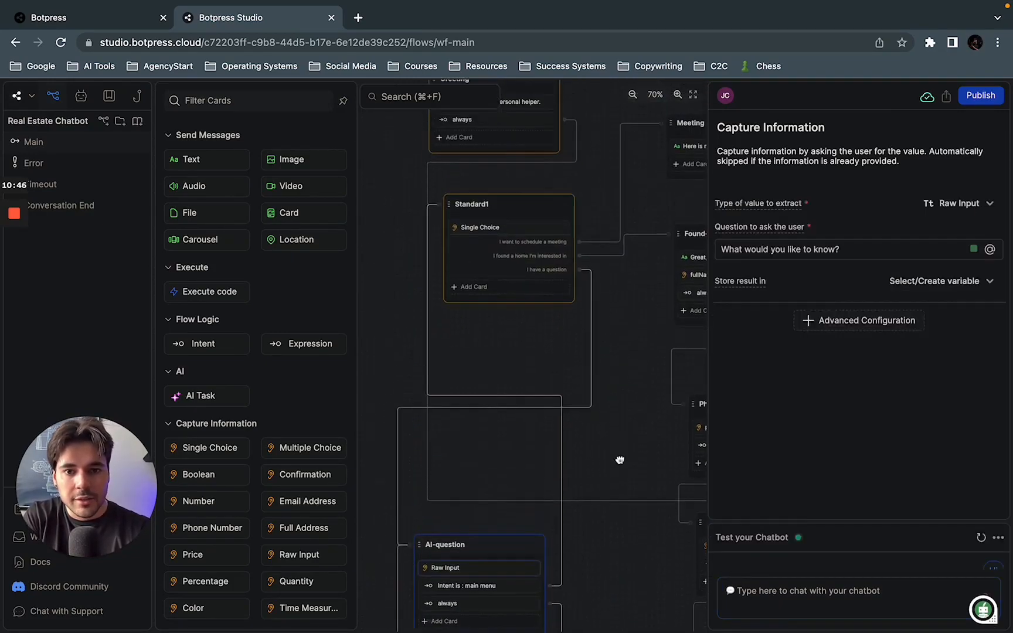
click(761, 584)
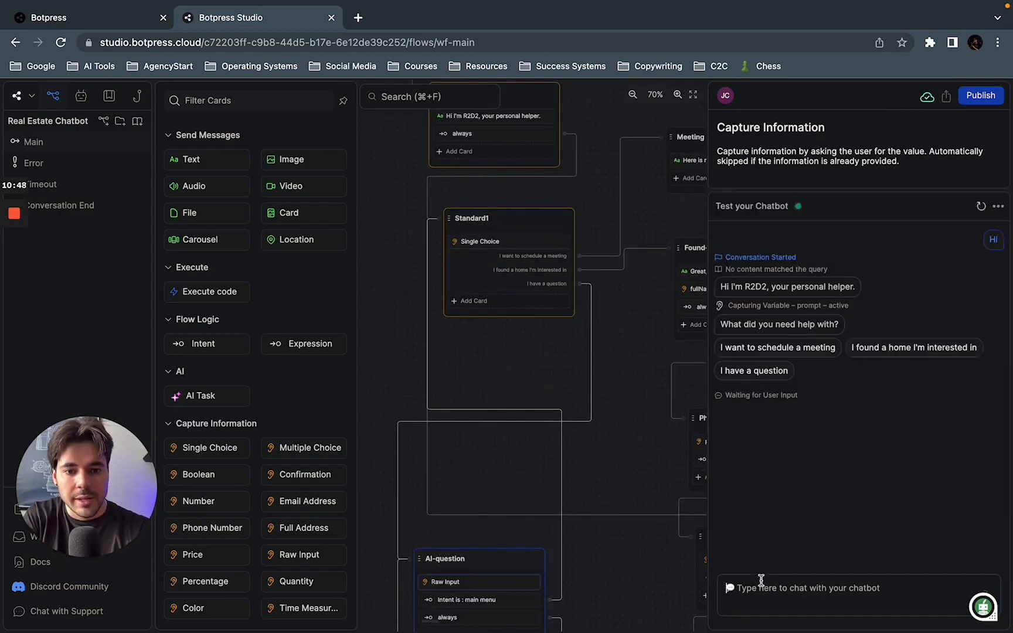
click(768, 371)
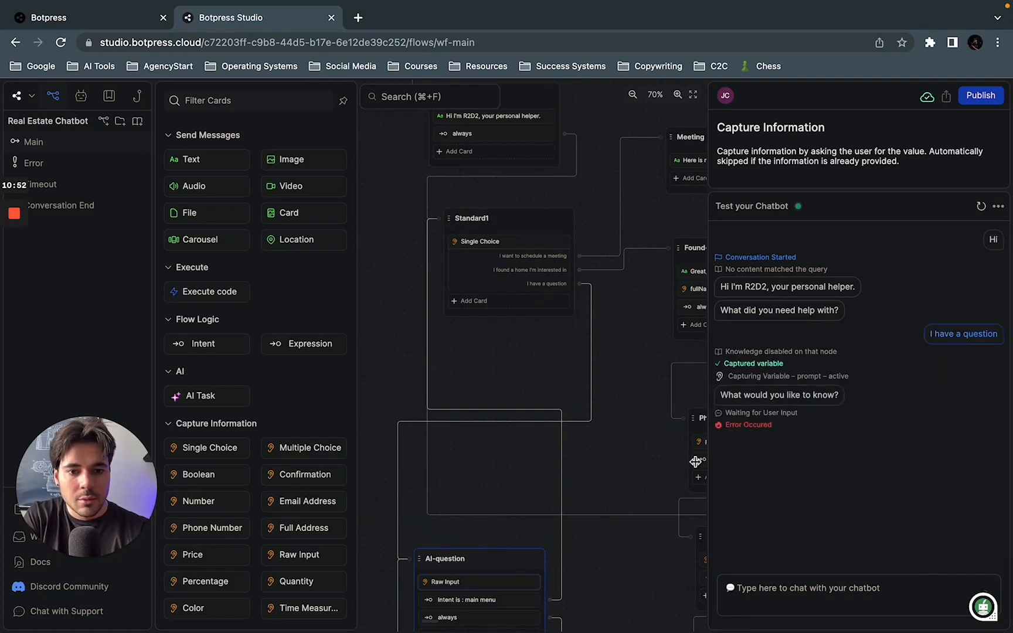
Step: Inspect the error entry in the test chat and locate the AI-question node the conversation has reached
drag(624, 497, 625, 420)
click(794, 586)
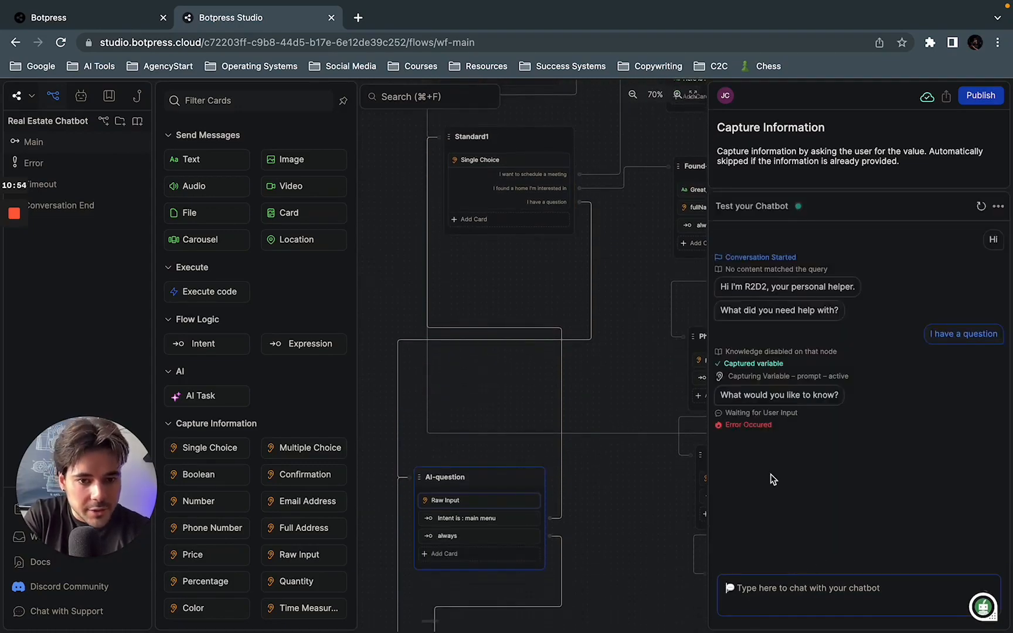
drag(774, 424, 746, 422)
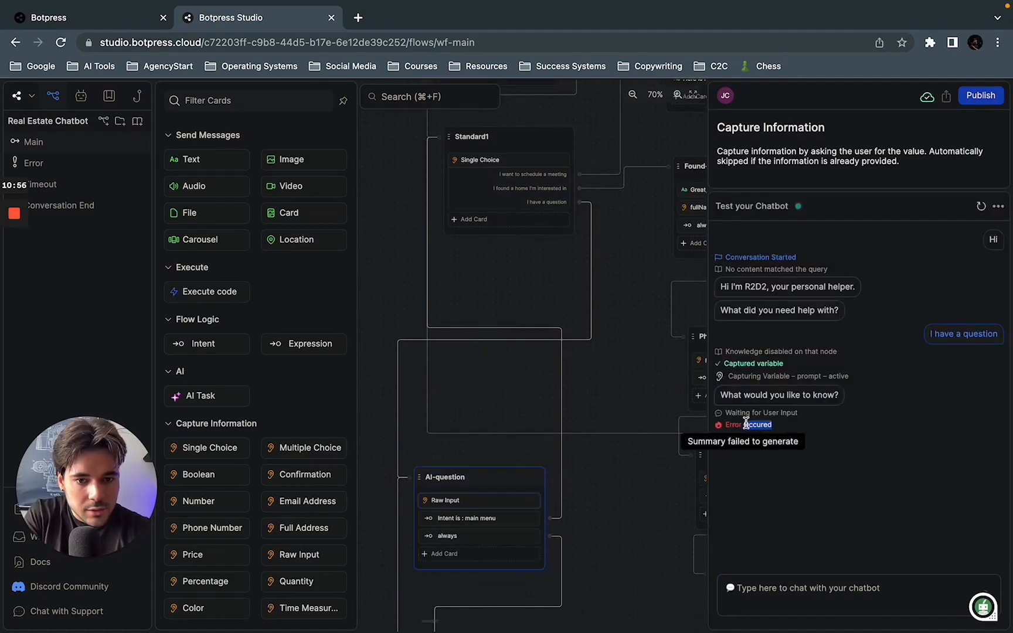
drag(654, 480, 627, 418)
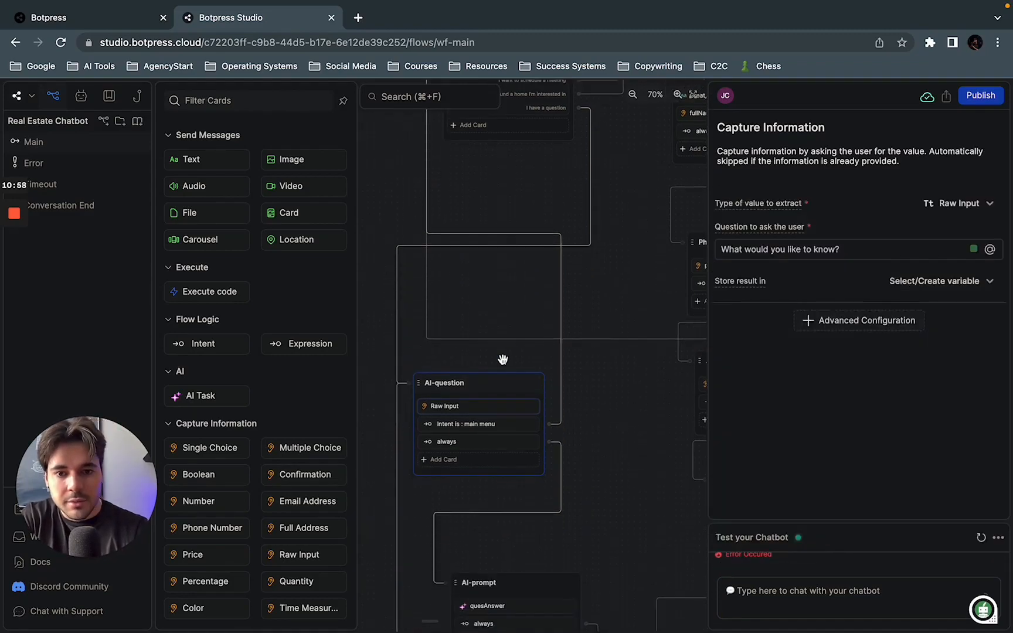
Step: Ask the test chatbot the question "What's the agent's name?"
click(796, 588)
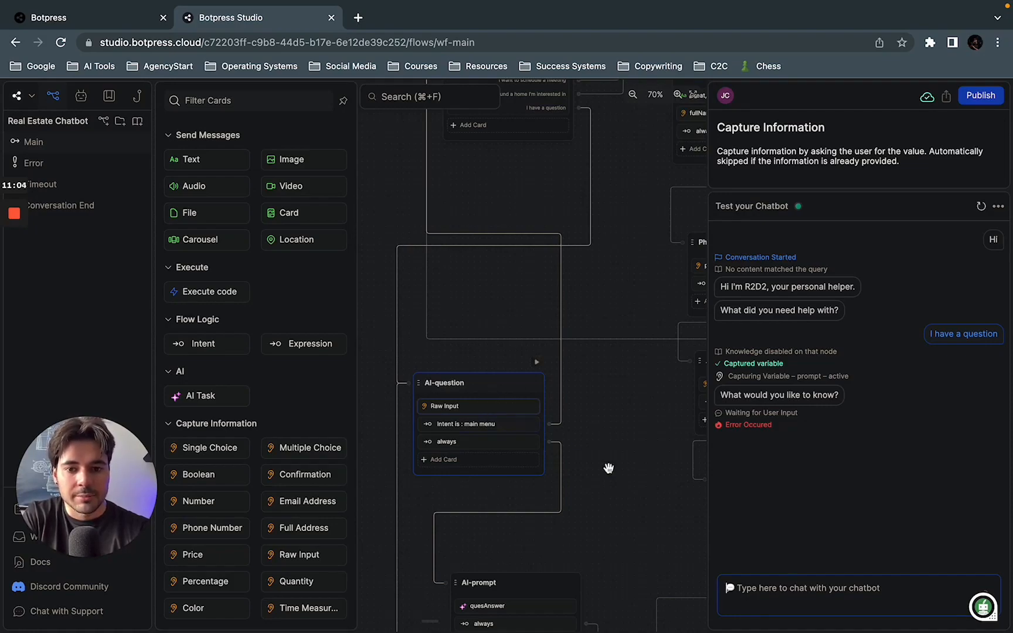
scroll(608, 467, down, 3)
click(809, 590)
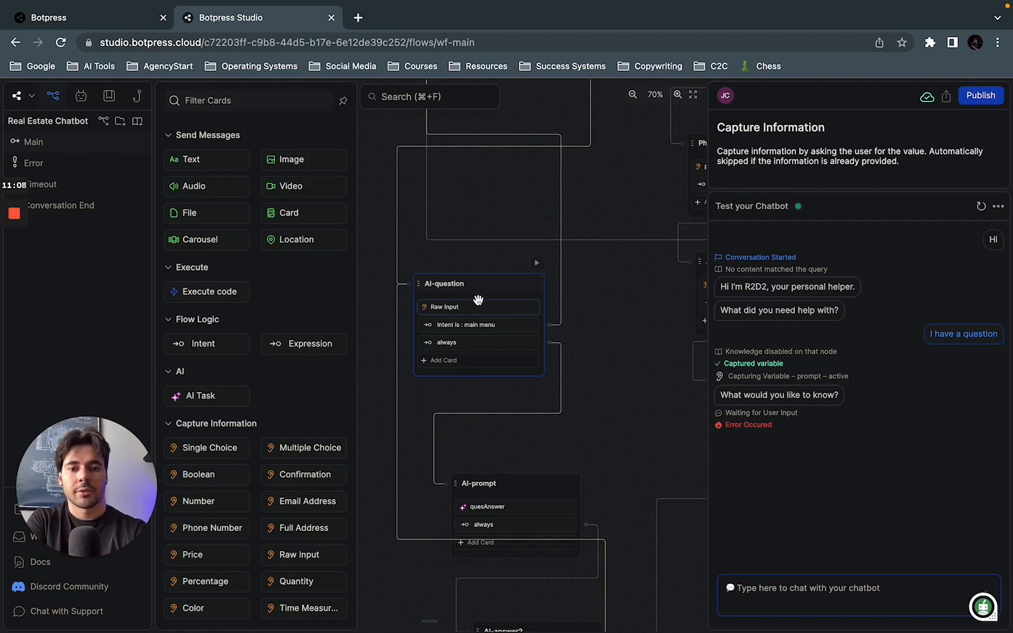
text(What's the age)
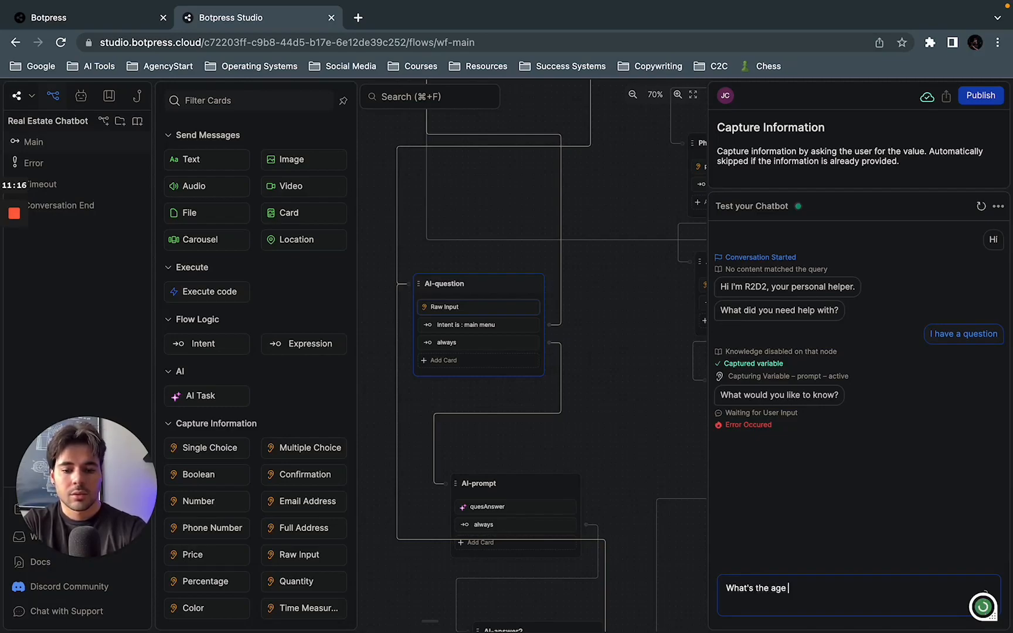
text(nt's name?)
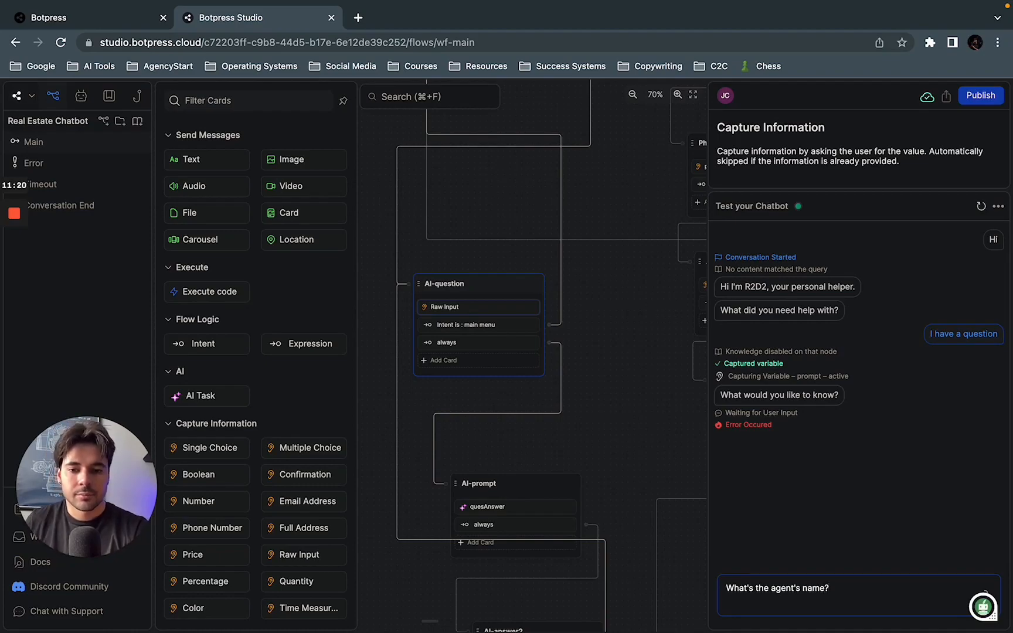
key(Return)
Step: Follow the conversation through the AI-prompt, AI-answer2 and Any-other-questions nodes and check the chatbot's reply in the test chat
drag(602, 441, 600, 374)
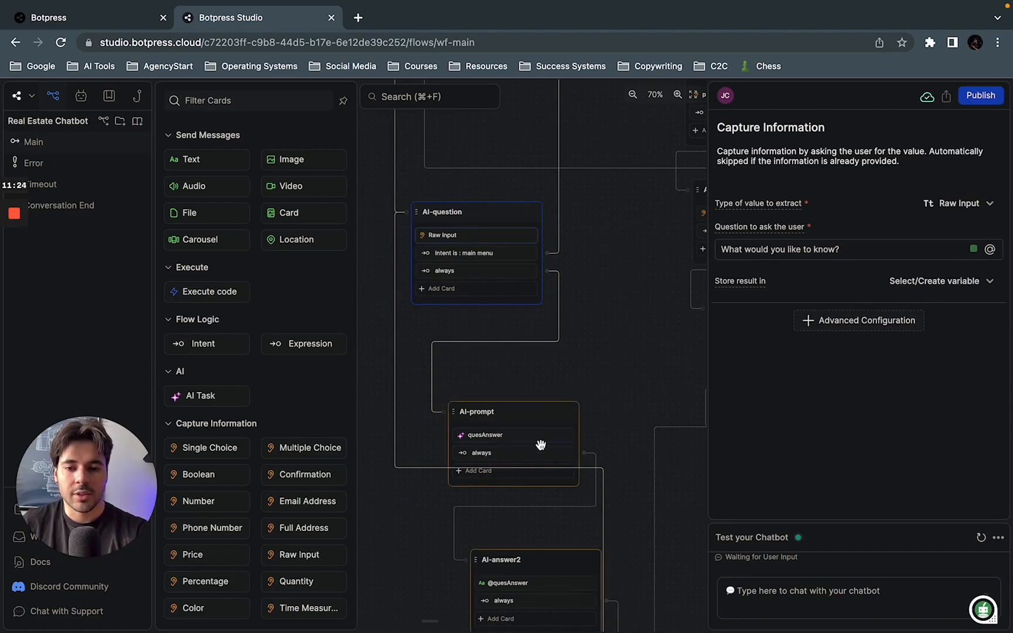
drag(612, 469, 621, 298)
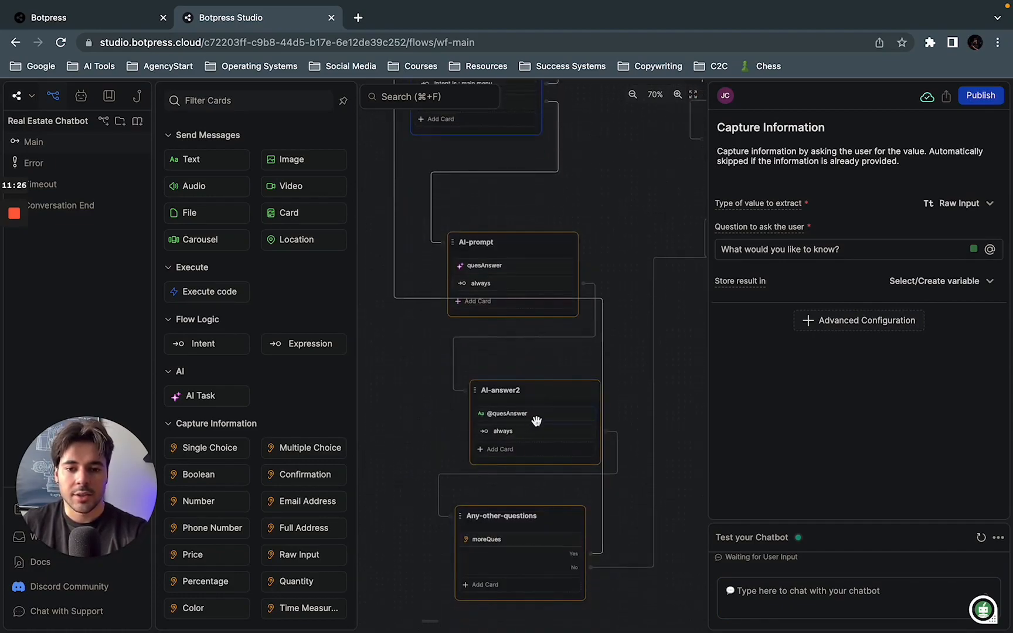
click(780, 589)
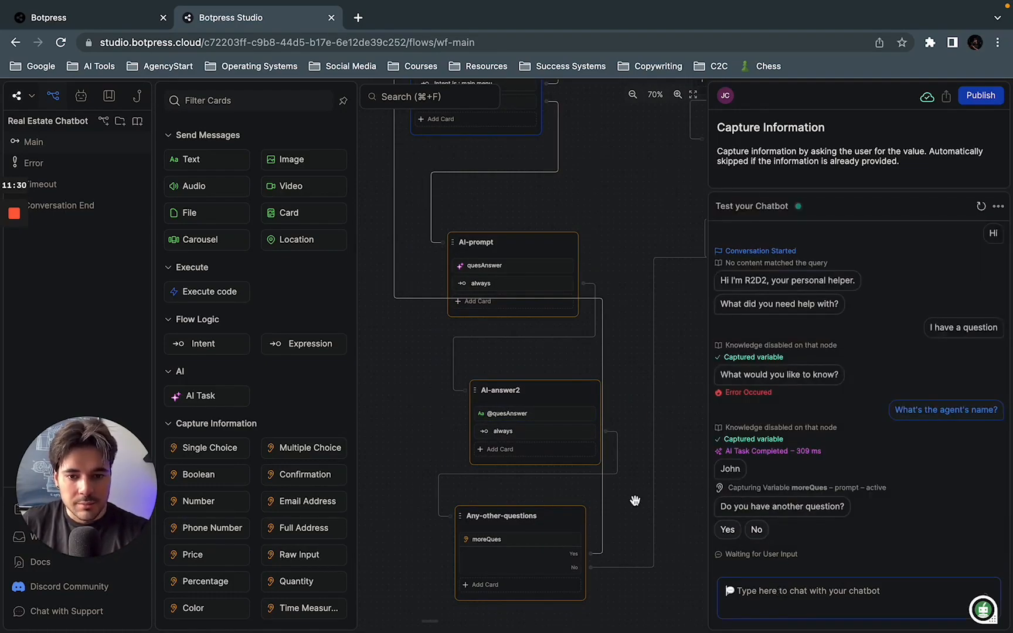
drag(635, 501, 628, 434)
Step: Answer Yes to the another-question prompt in the test chat and trace the flow back to the AI-question node
click(816, 603)
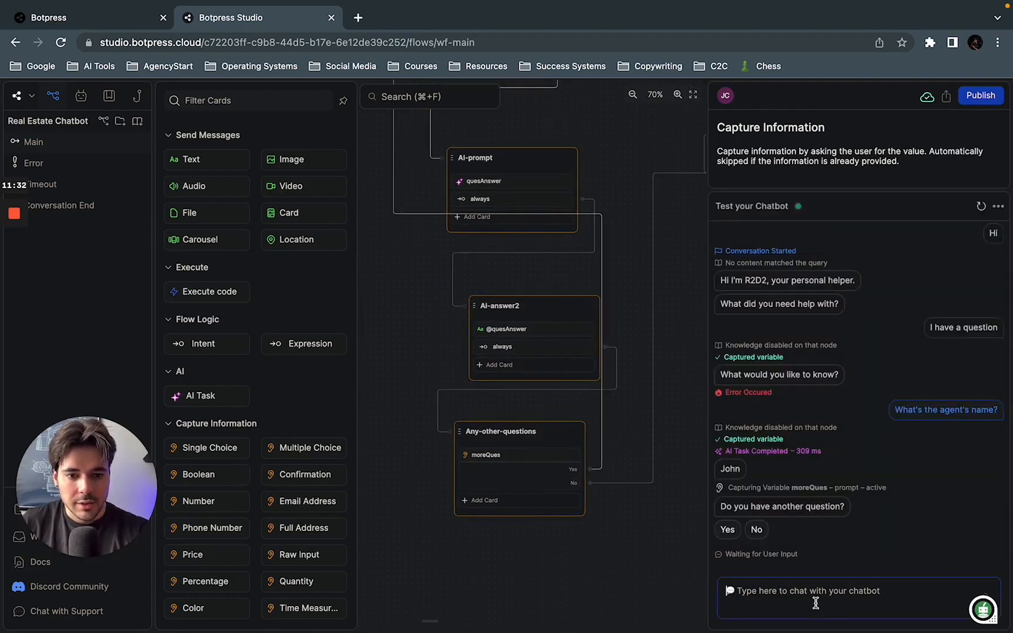
click(727, 529)
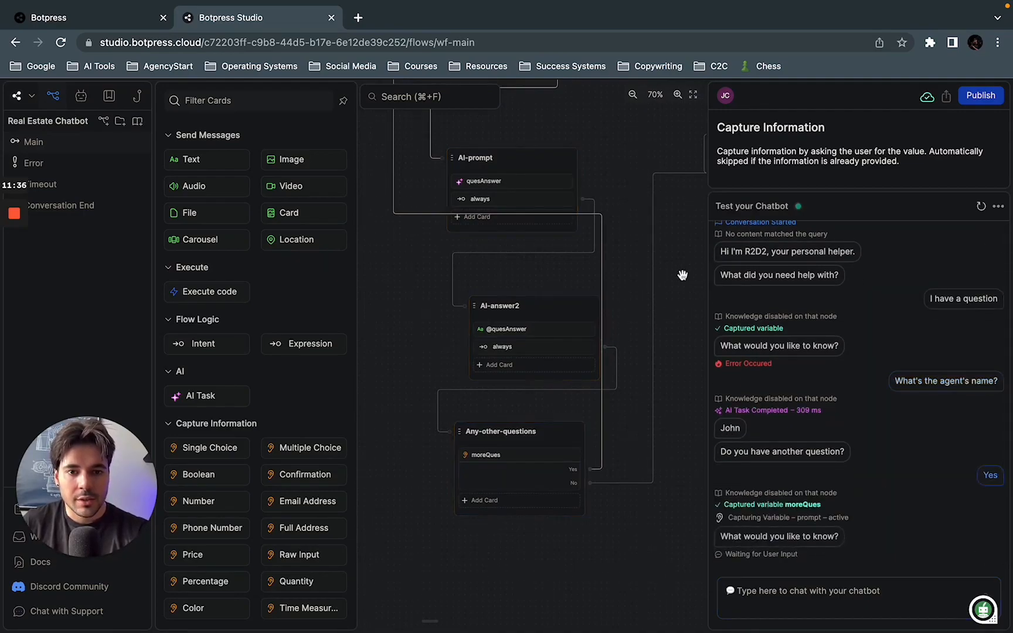
drag(667, 231, 665, 399)
drag(624, 259, 624, 360)
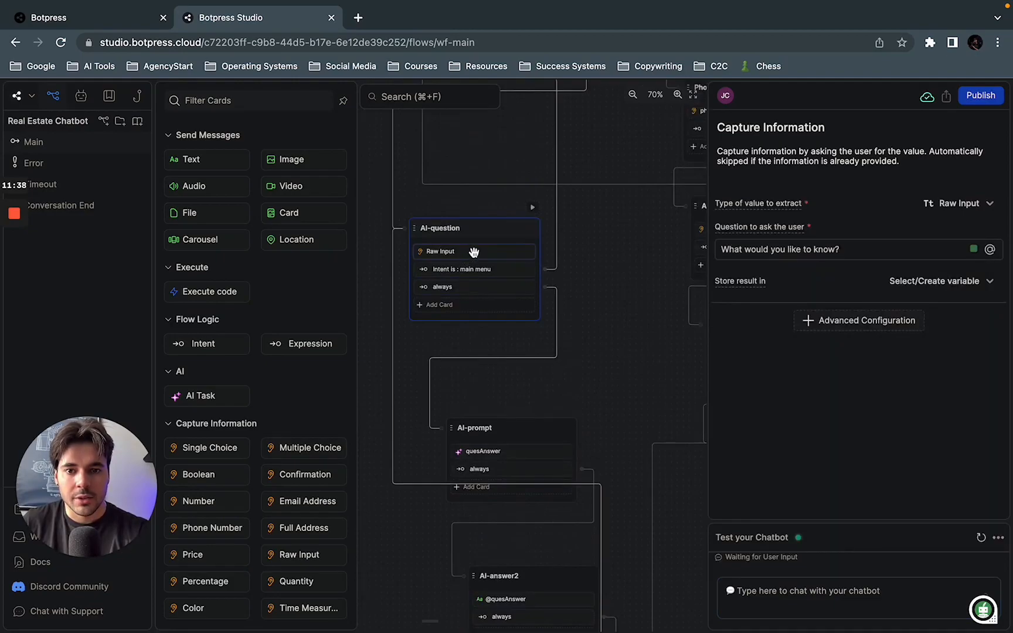
drag(654, 242, 649, 377)
drag(622, 229, 622, 362)
drag(610, 255, 608, 296)
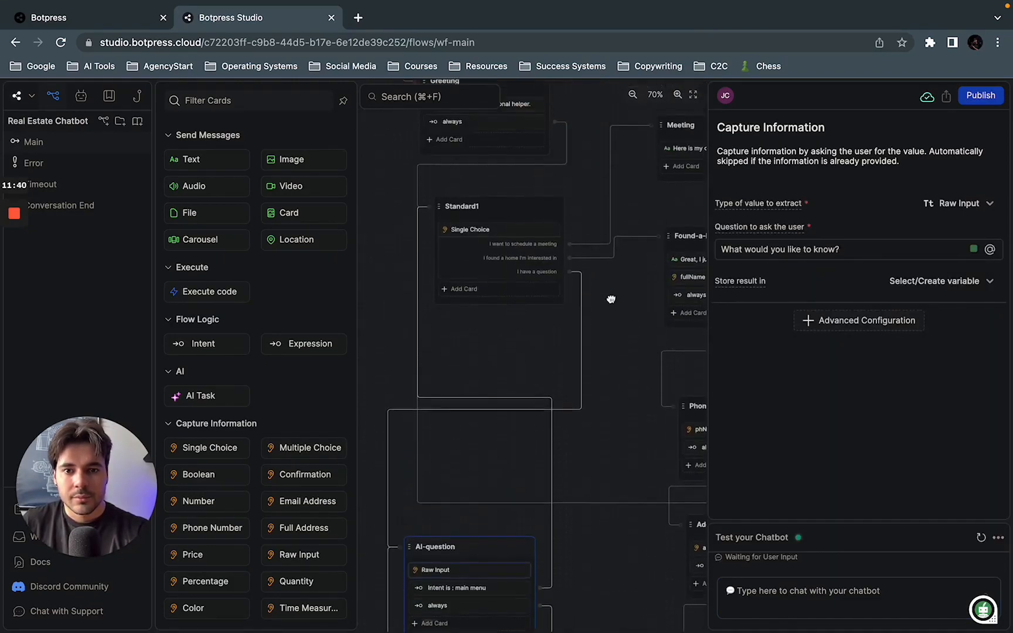
drag(607, 467, 602, 242)
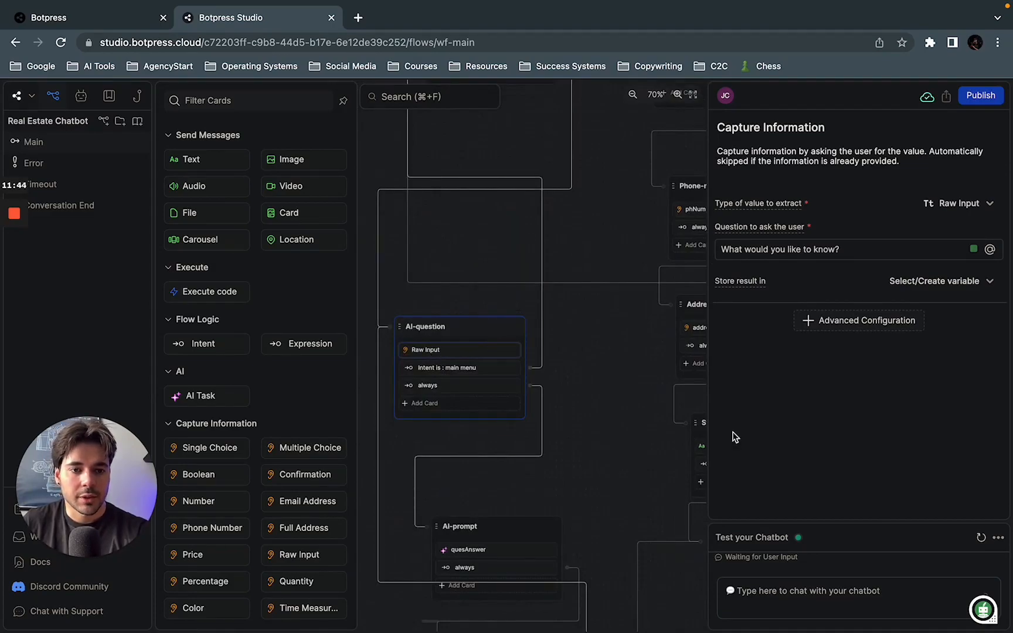
Step: Ask the test chatbot when the real estate agent can be called
click(840, 604)
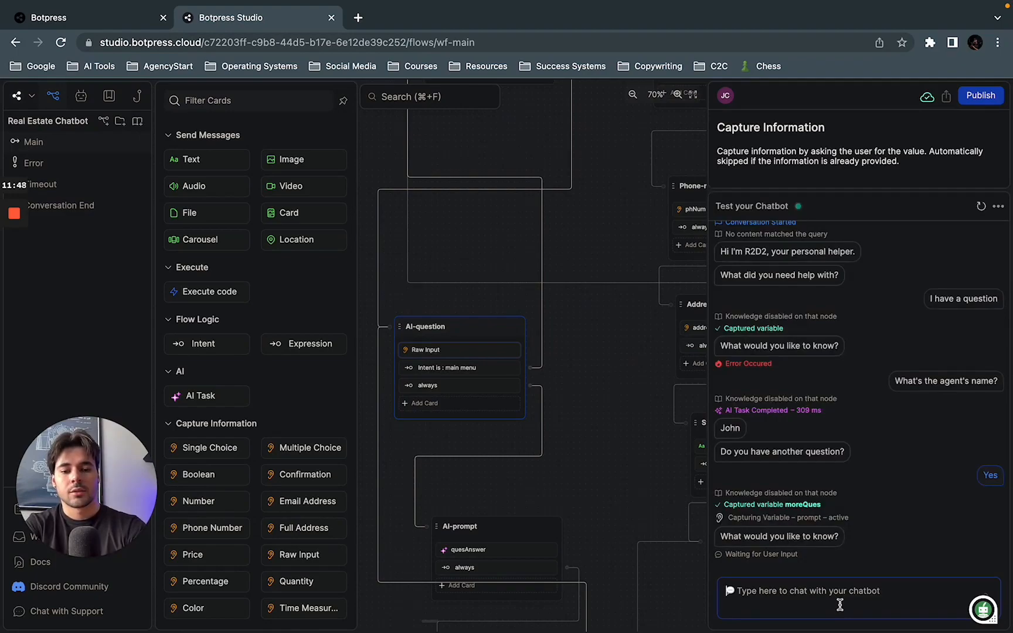
text(When can I)
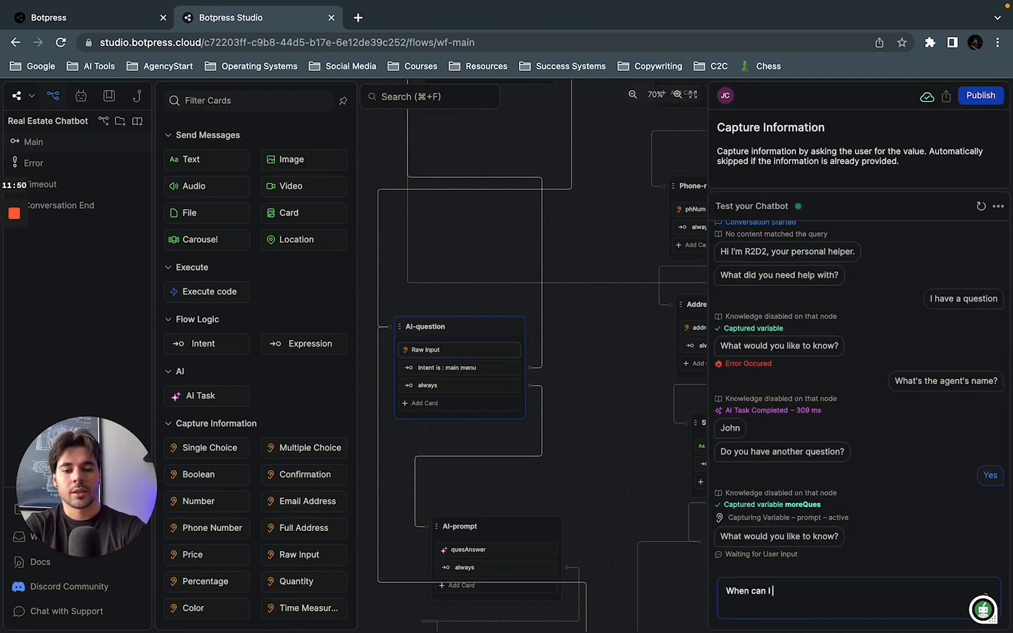
key(Return)
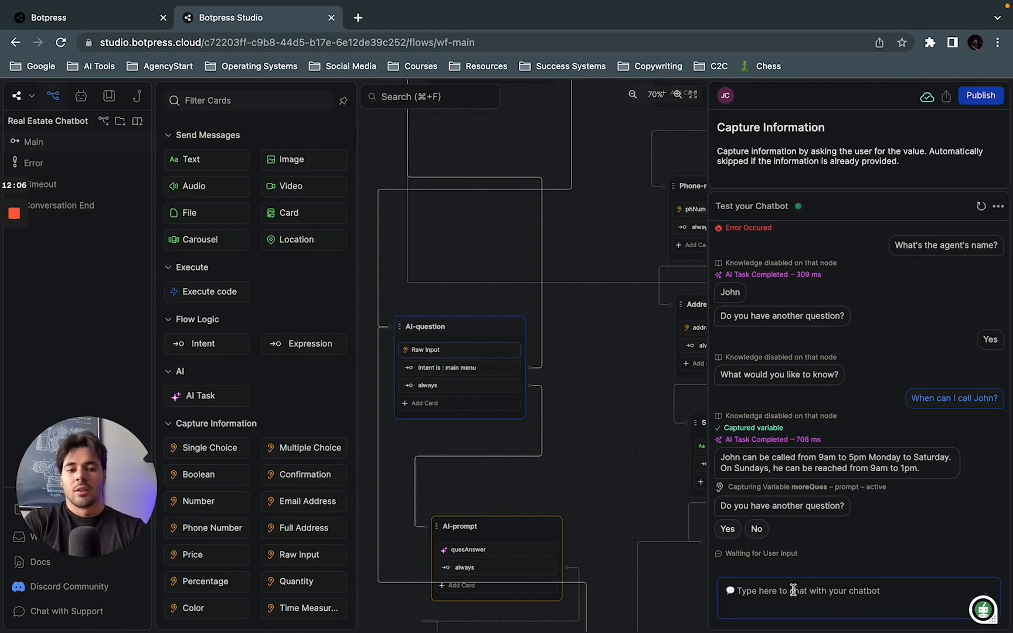
Step: Answer Yes to having another question and ask the test chatbot for the agent's favorite food
click(729, 534)
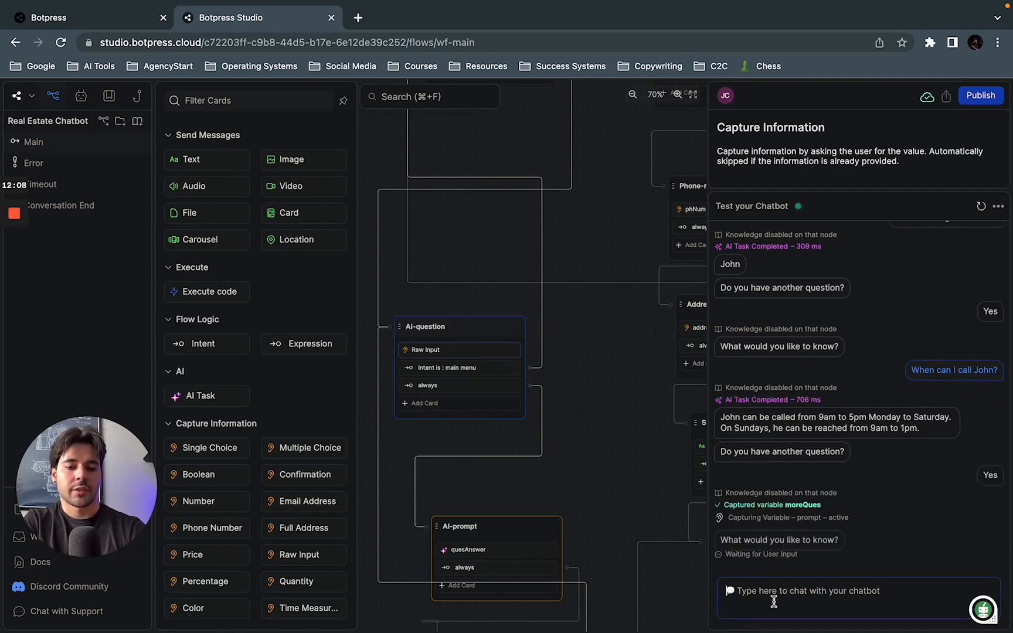
text(What's John's favor)
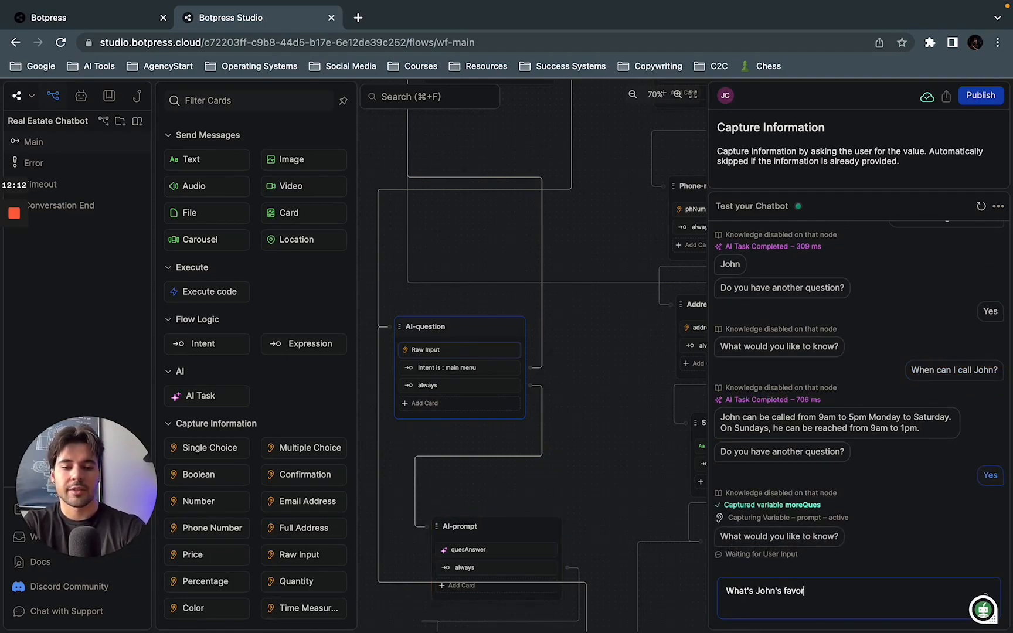
text(ite )
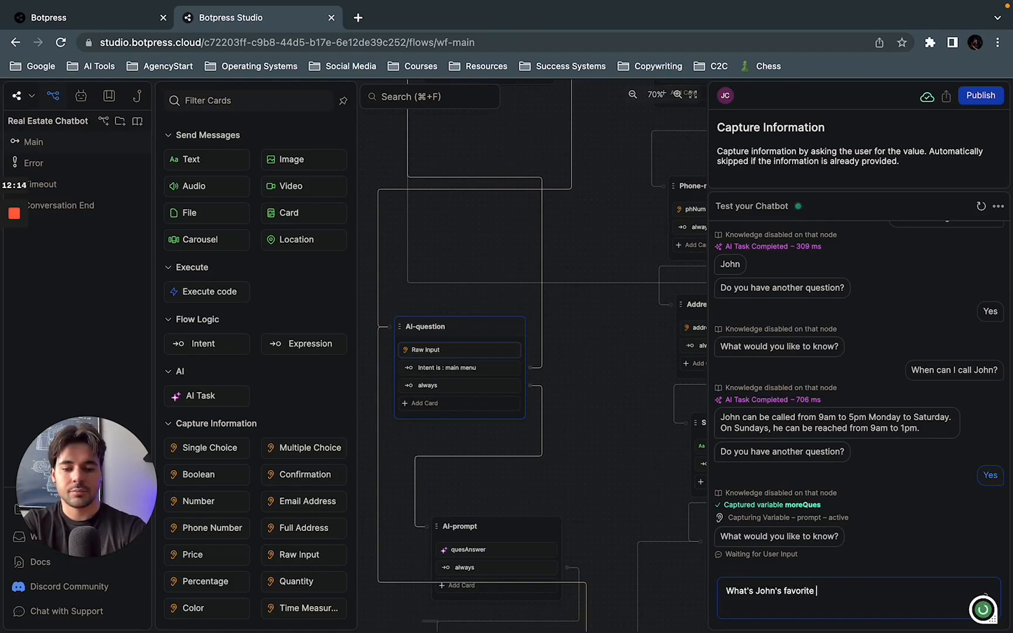
text(food?)
key(Return)
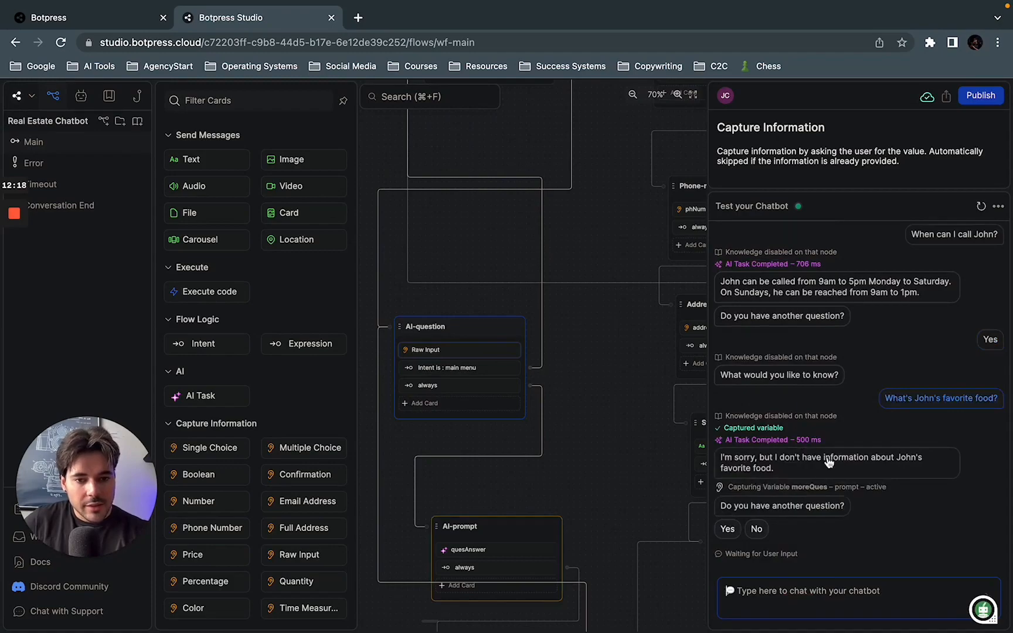
Step: In the AI-prompt's quesAnswer task, append "If you don't know the answer to a question, reply with 'I don't know the answer to that question.'"
drag(608, 419, 605, 342)
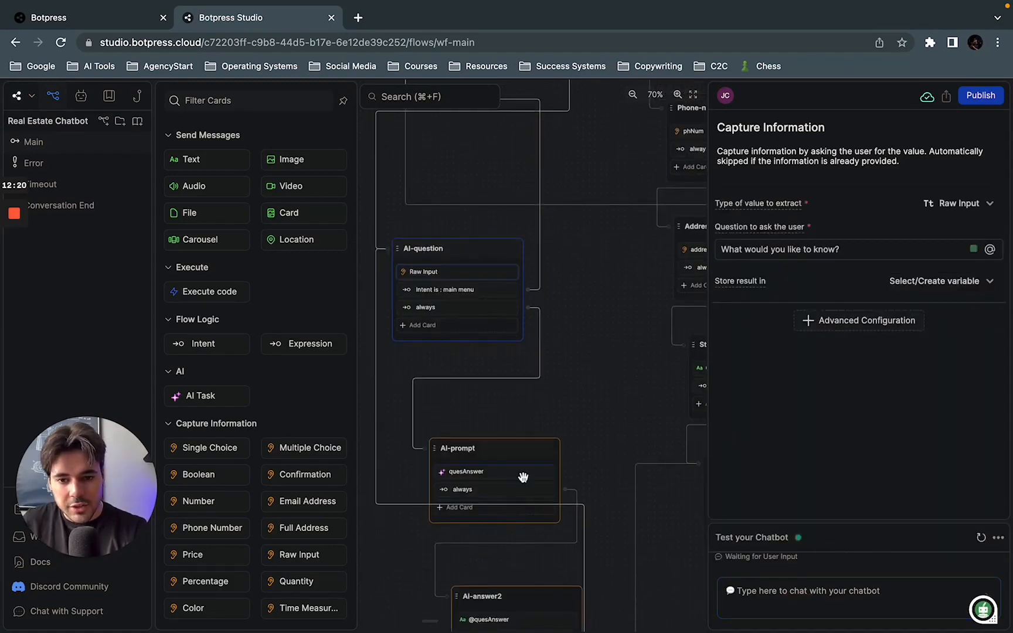
click(494, 472)
scroll(797, 323, down, 2)
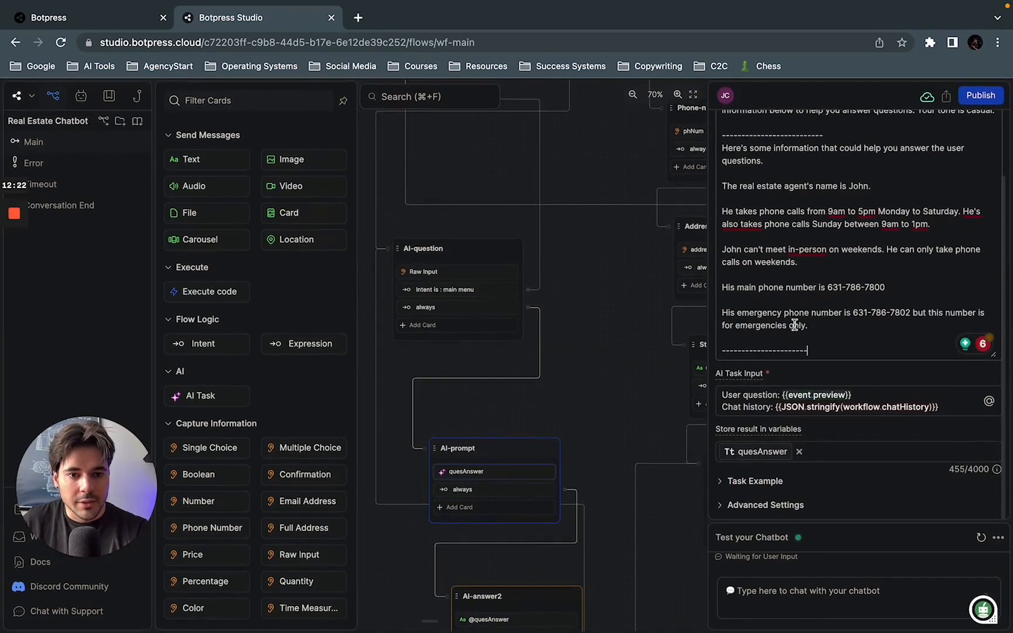
key(Return)
key(Return)
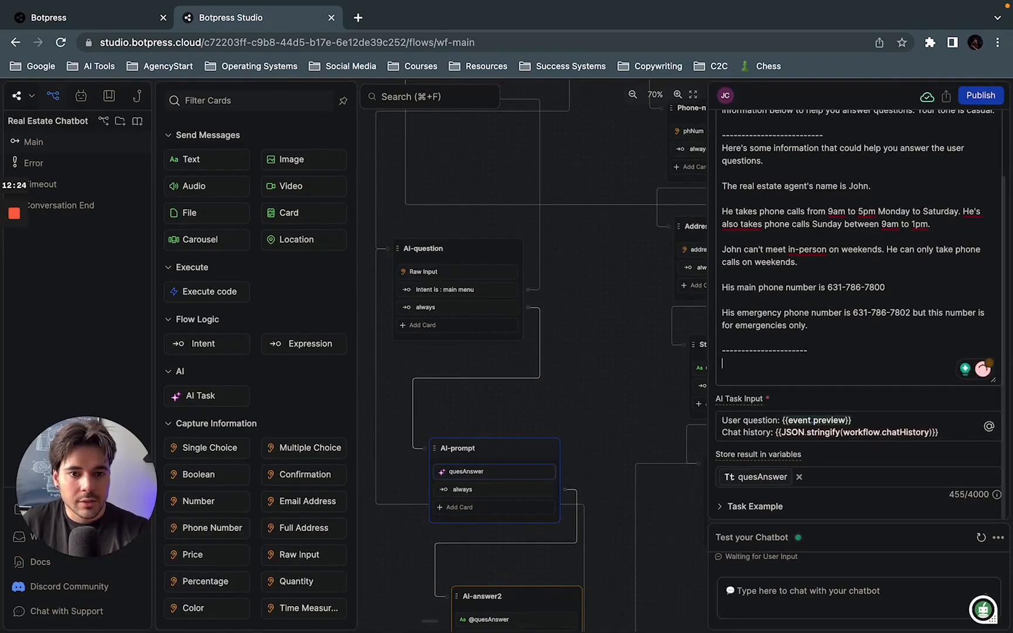
scroll(837, 351, up, 3)
scroll(830, 394, down, 4)
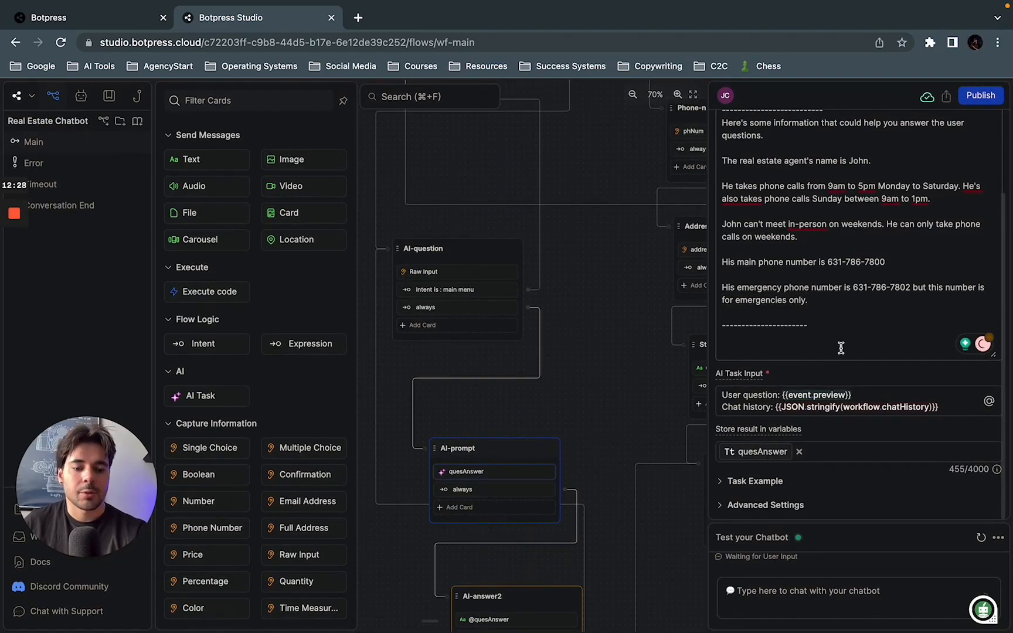
text(()
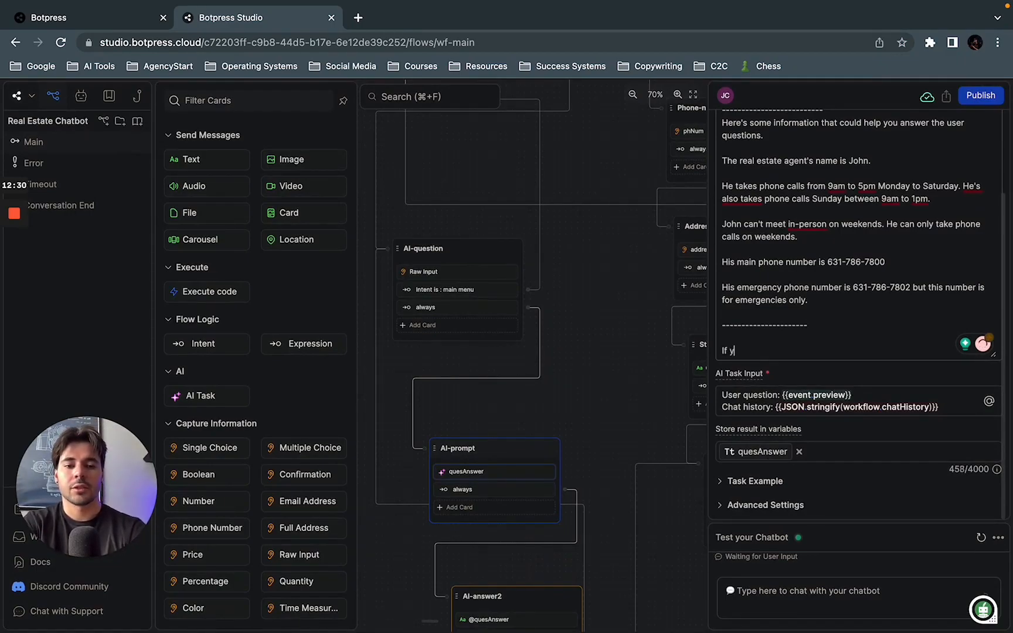
text(If you don)
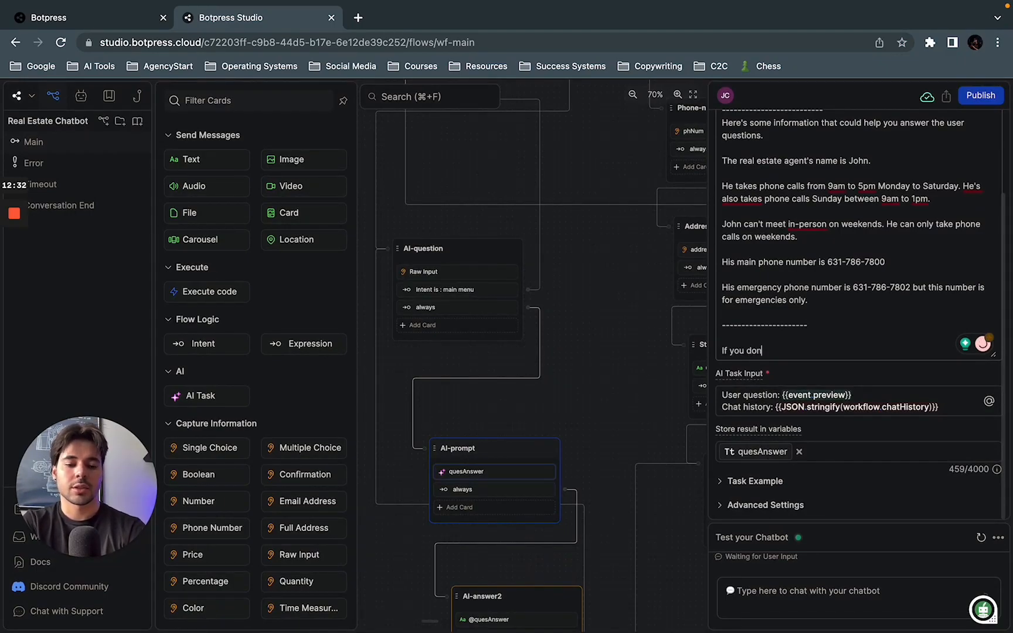
text('t )
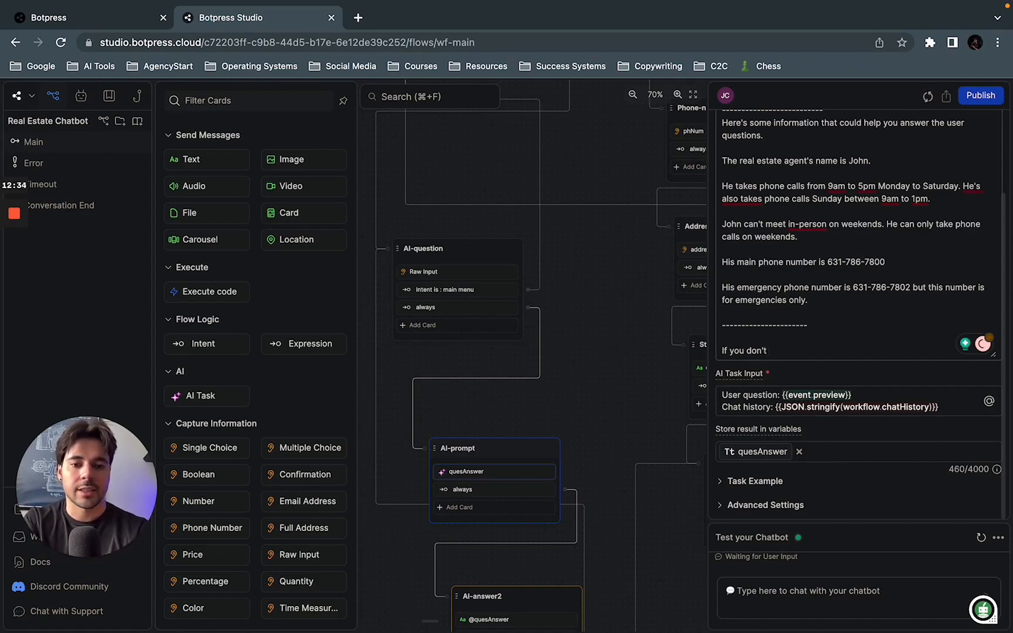
text(know the answer to a question, reply with)
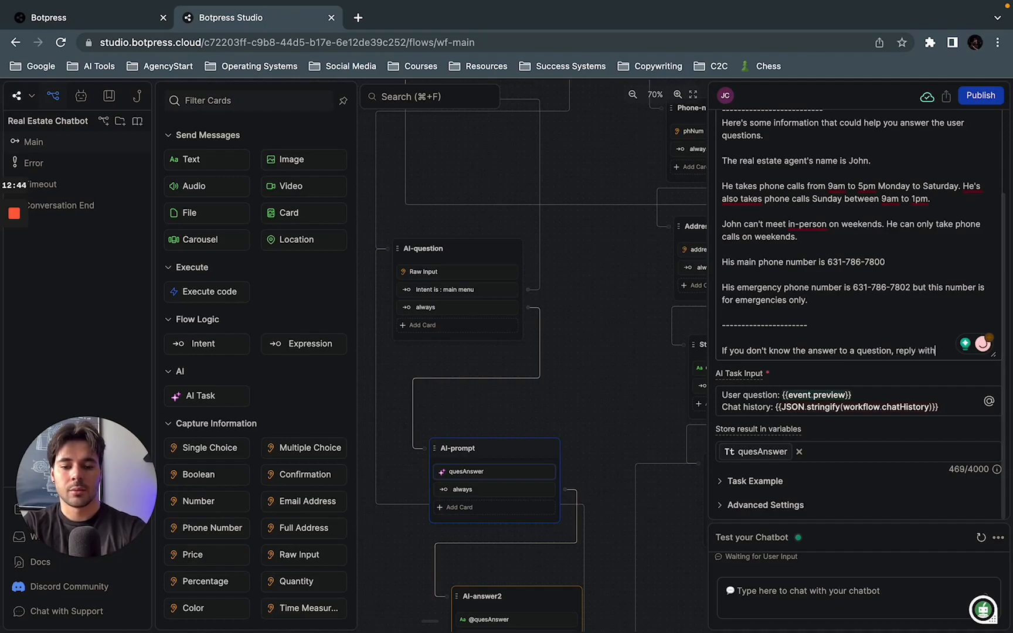
text(don)
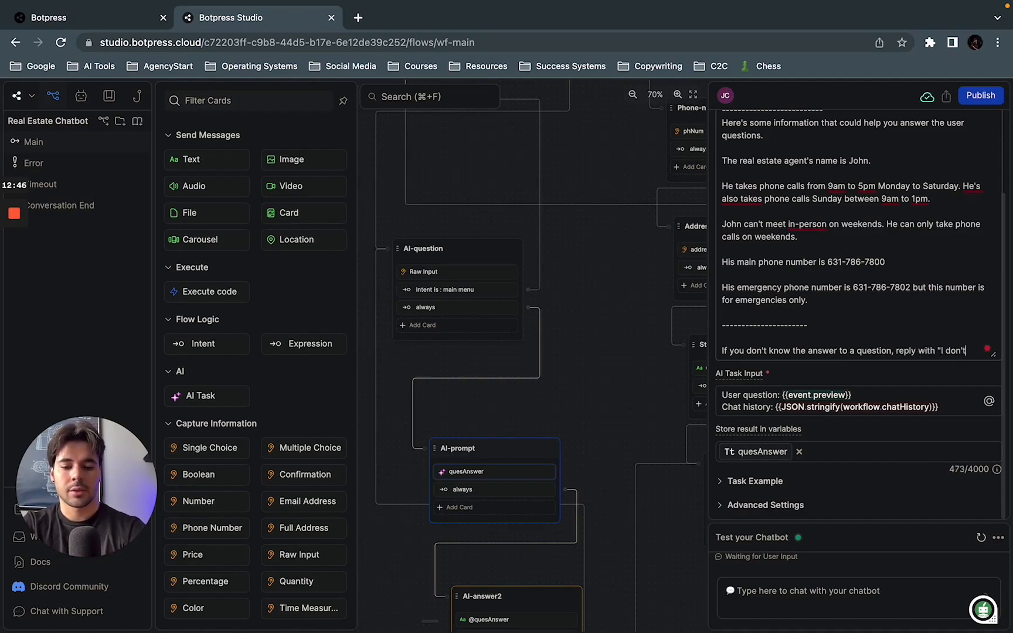
text('t)
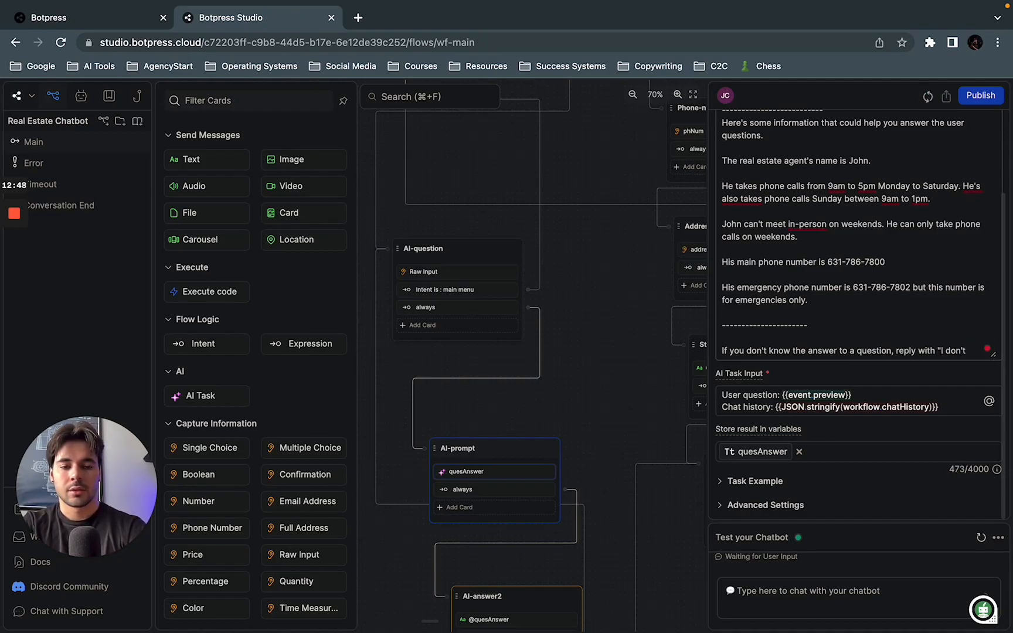
text( know the ans)
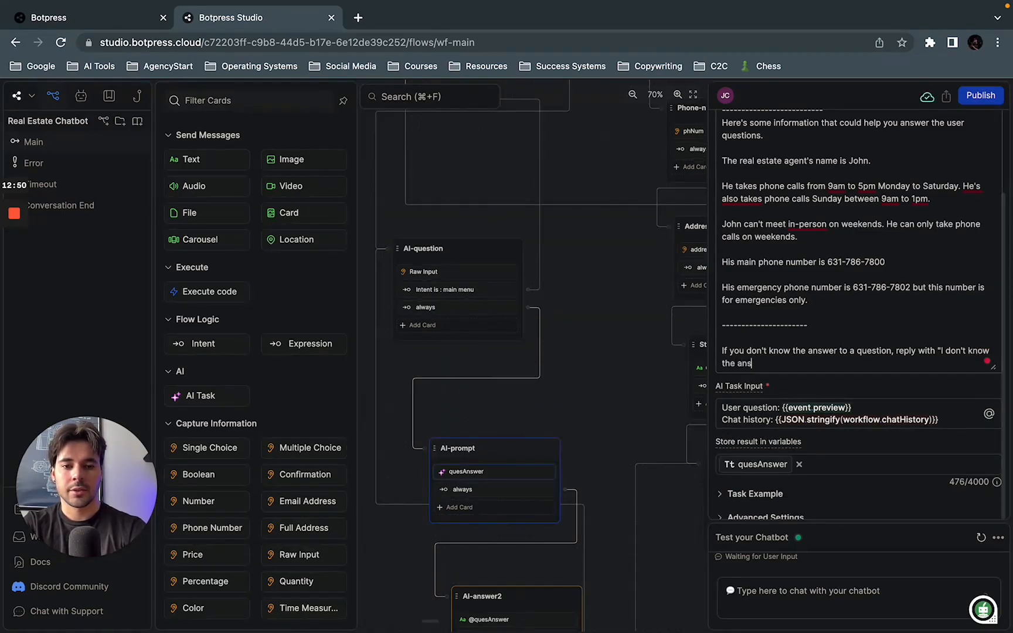
text(wer to that ques)
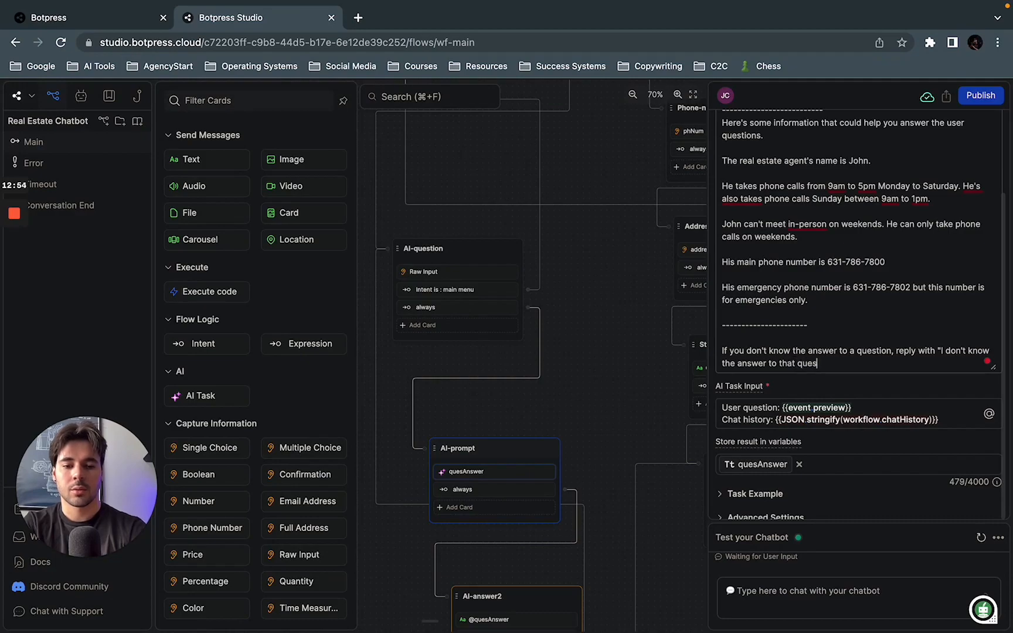
text(tion.")
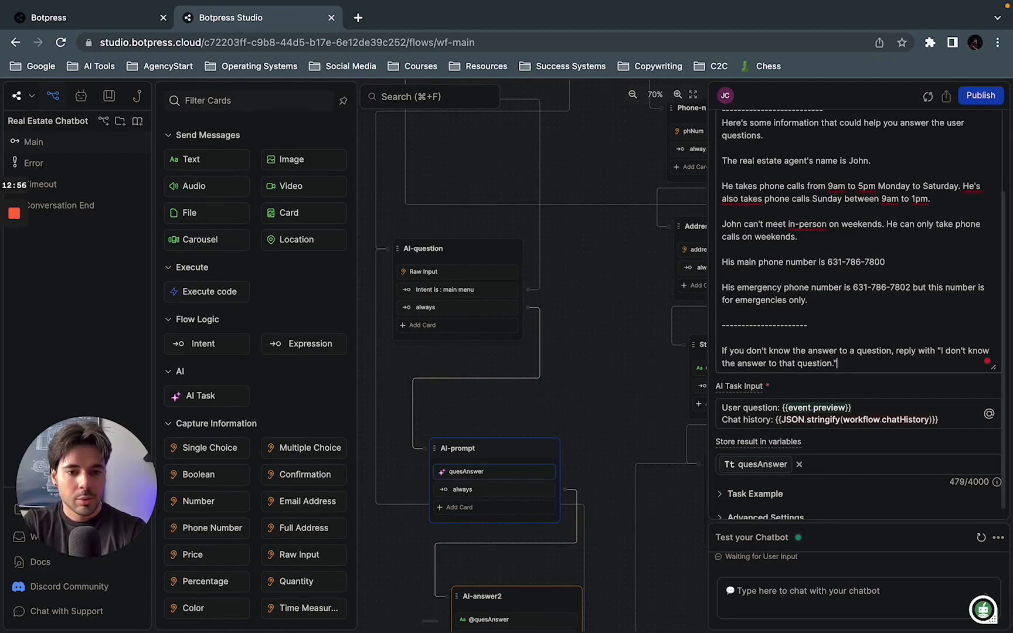
Step: Add a new line to the quesAnswer task instructions: "Reply with those words exactly when you don't know the answer."
key(Return)
key(Return)
text(Reply)
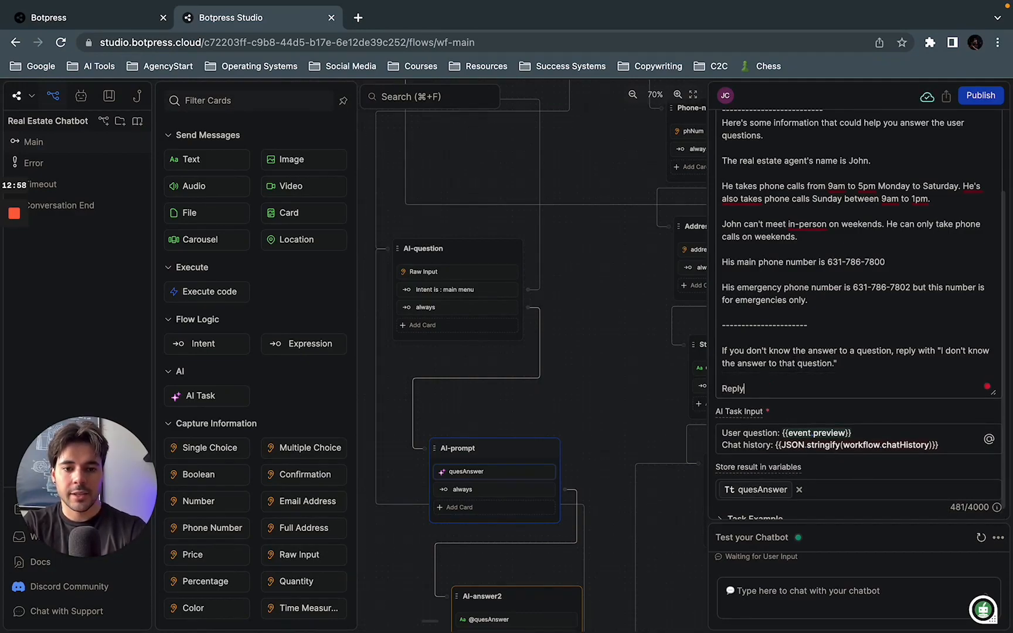
text( with those wo)
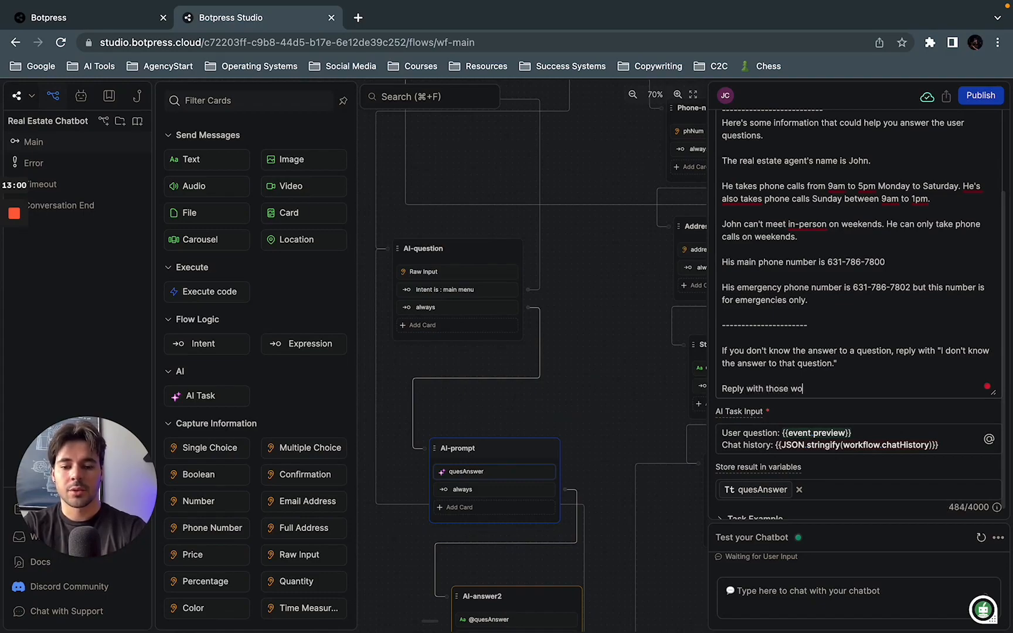
text(rds exact)
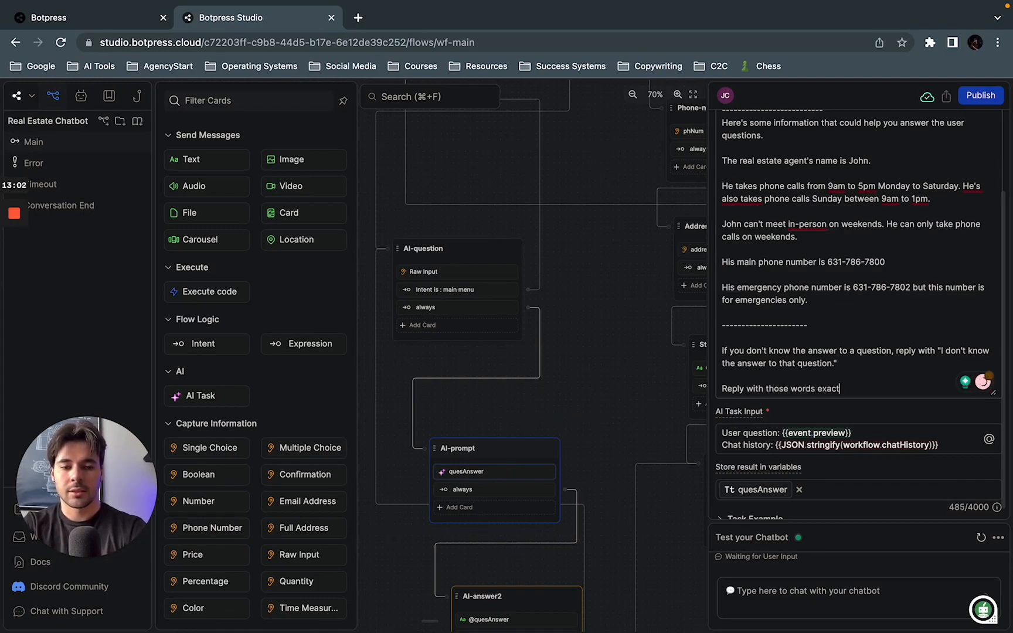
text(ly when you don)
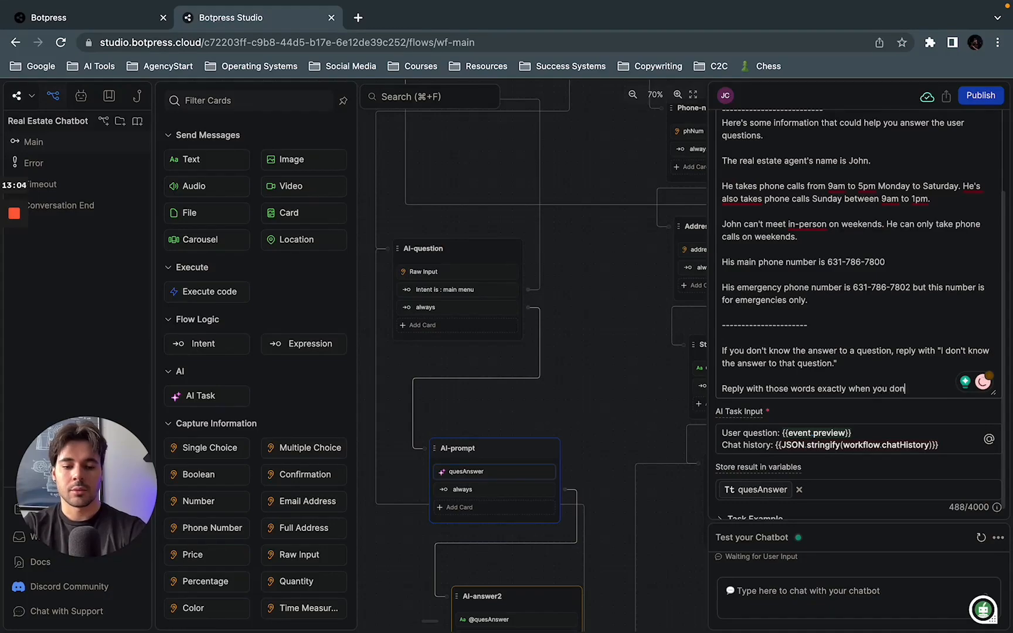
text('t know the answer.)
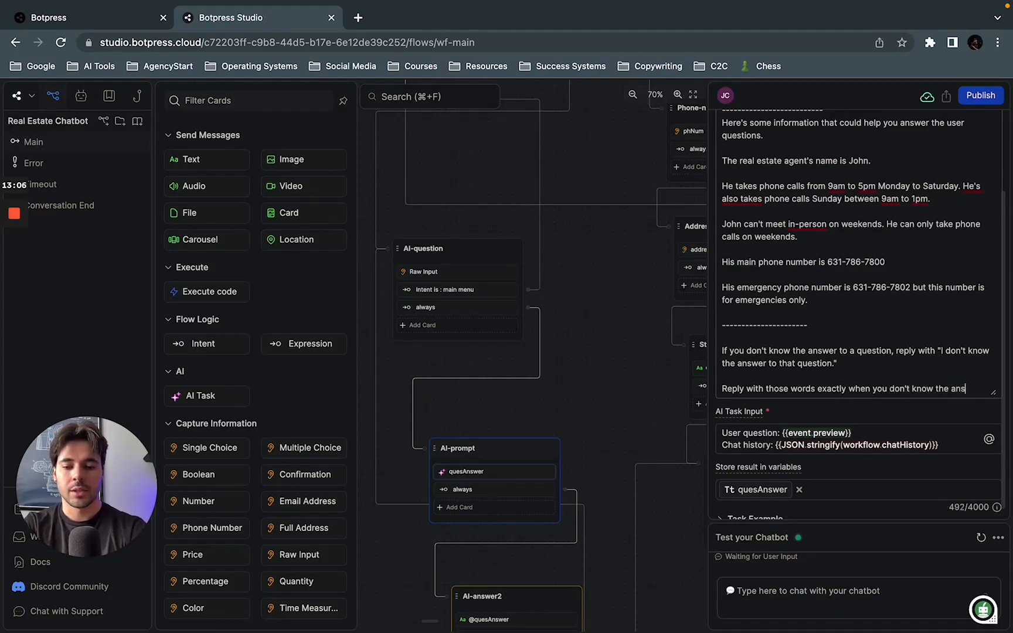
Step: Answer Yes to the another-question prompt and ask the test chatbot again about the agent's favorite food
click(818, 593)
click(724, 530)
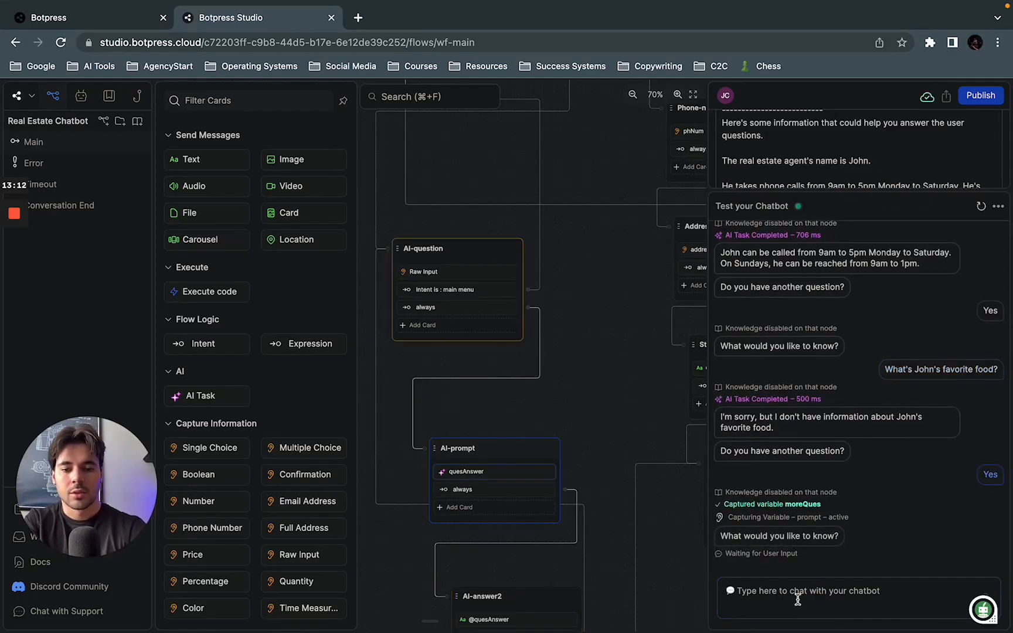
click(798, 599)
text(What's John's favorite food)
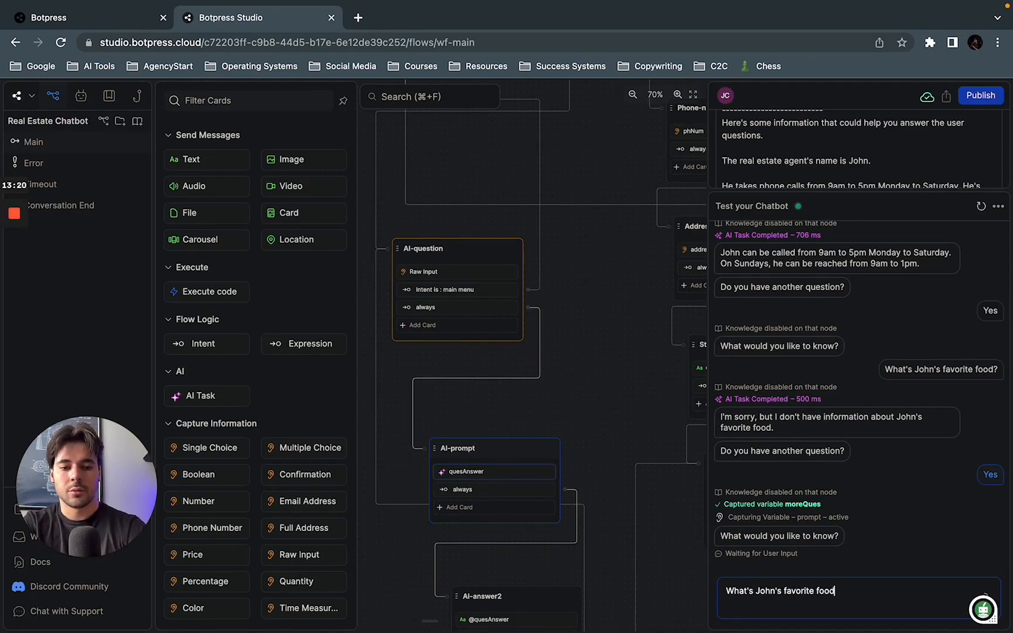
text(?)
key(Return)
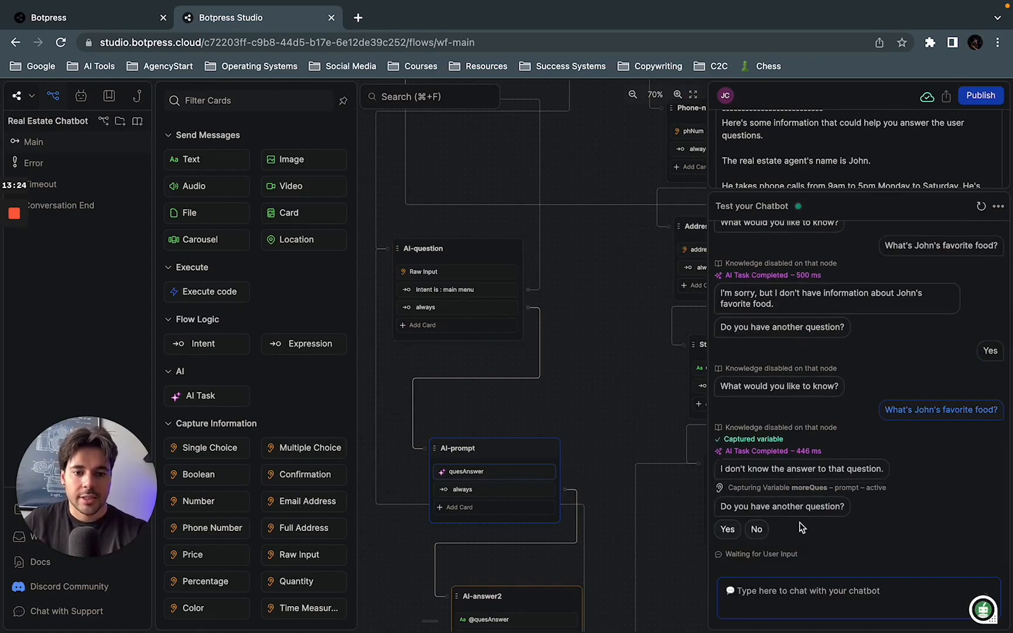
Step: Answer No to the another-question prompt and open the AI-question node's Raw Input card
click(759, 534)
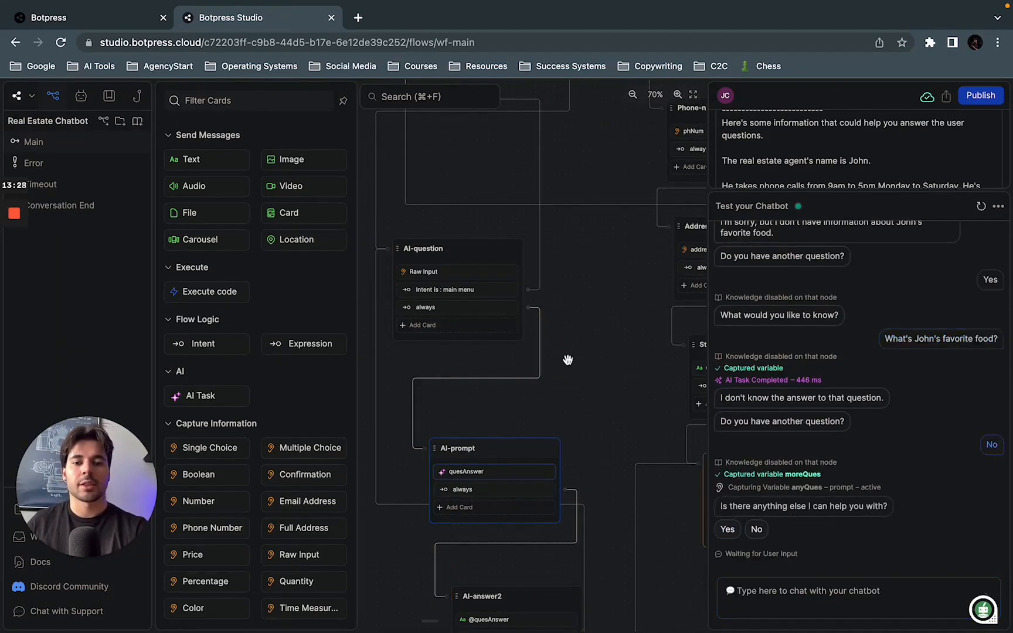
drag(612, 367, 673, 369)
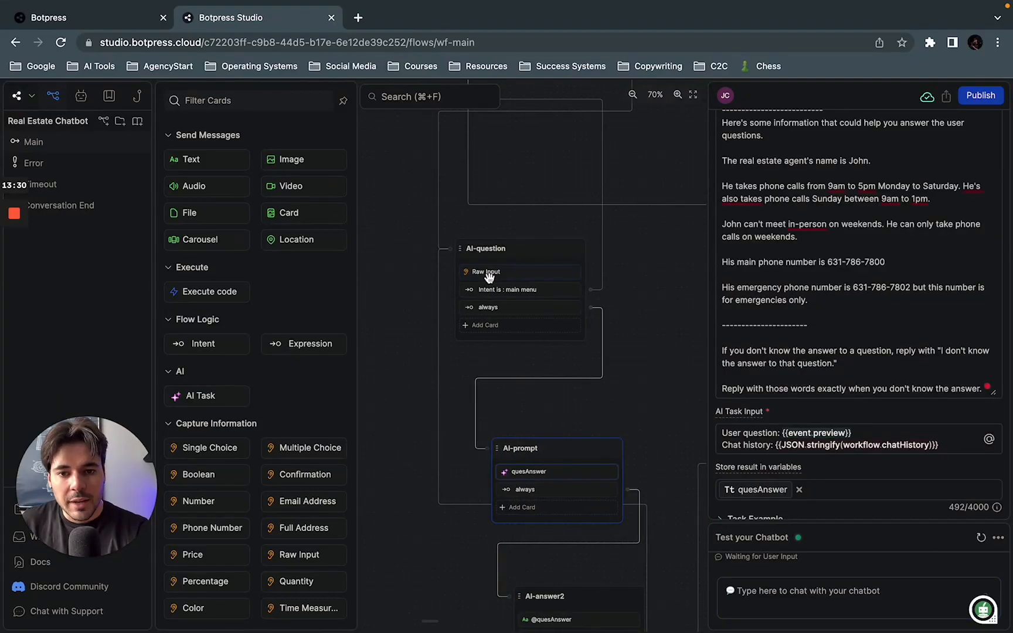
drag(631, 275, 628, 490)
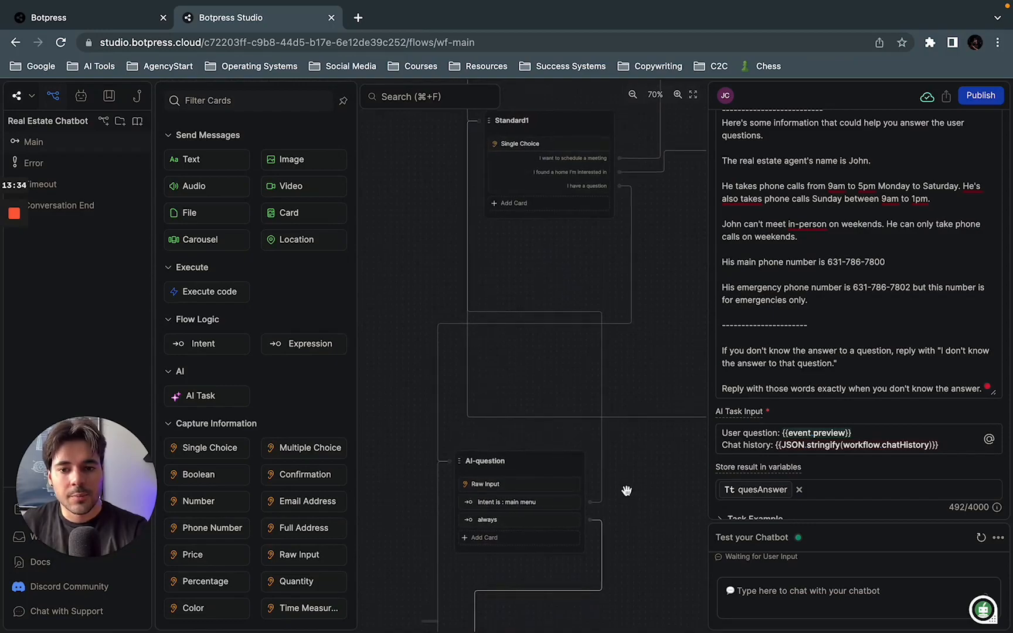
drag(651, 441, 662, 353)
drag(658, 288, 639, 428)
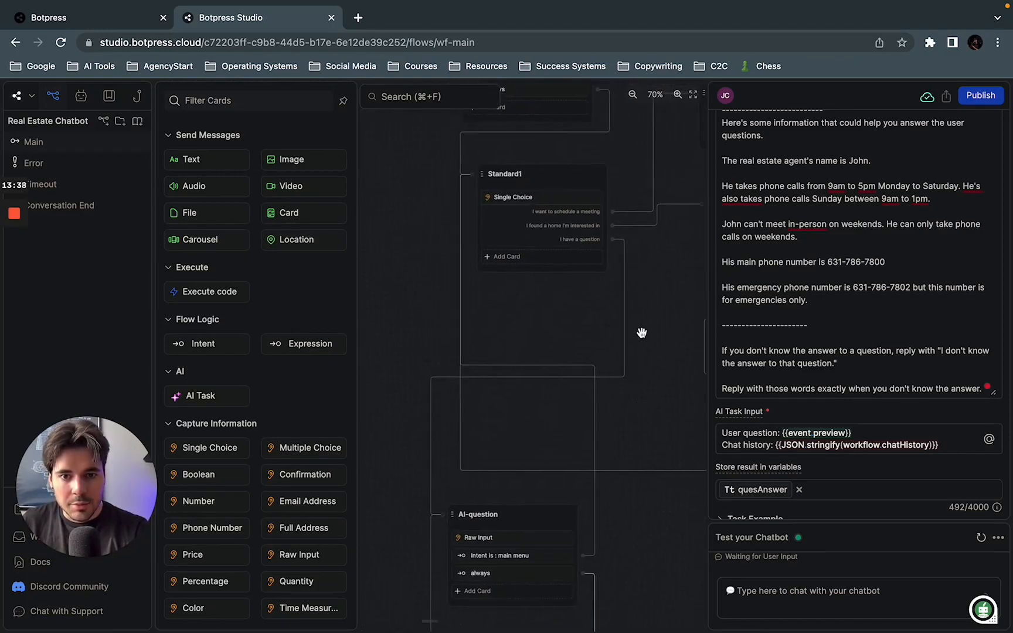
drag(641, 332, 641, 452)
drag(645, 509, 599, 266)
click(467, 417)
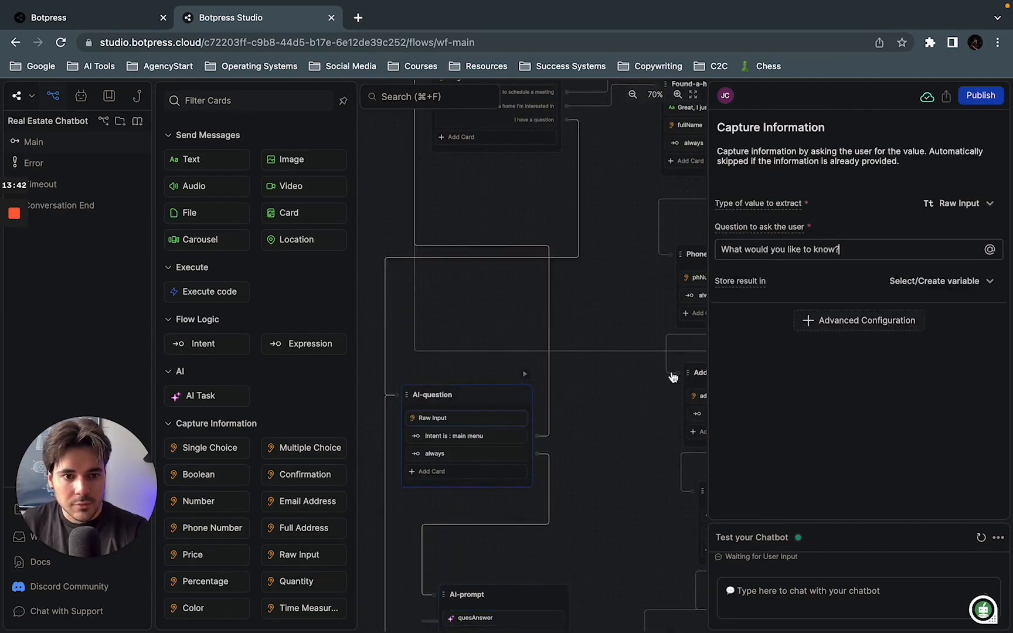
Step: Inspect the moreQues card in Any-other-questions and the anyQues card in the Anything-else node it leads to
drag(584, 335, 598, 140)
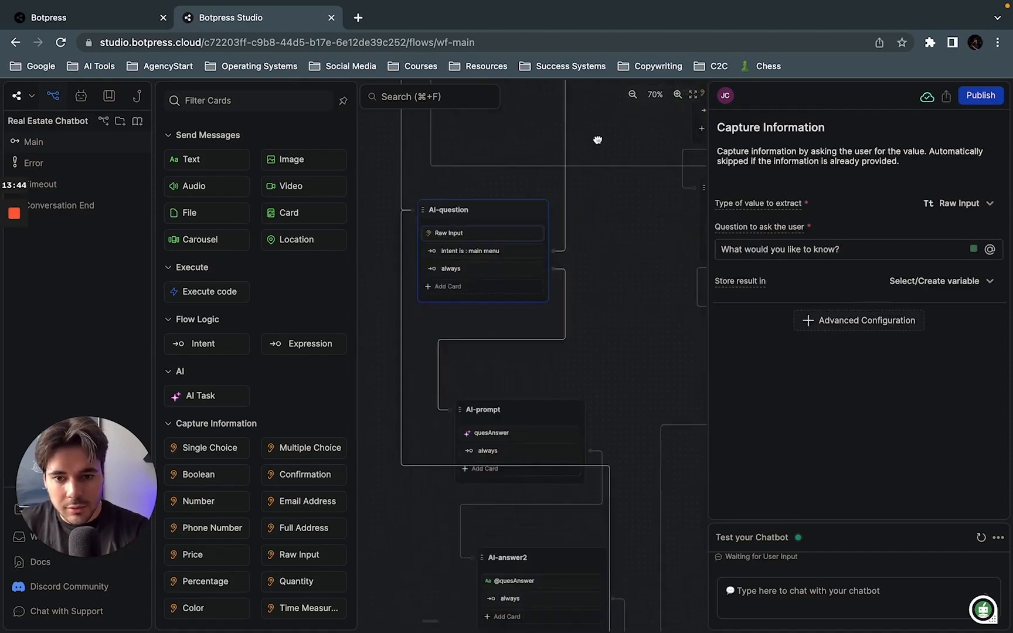
drag(608, 302, 578, 161)
drag(658, 482, 644, 254)
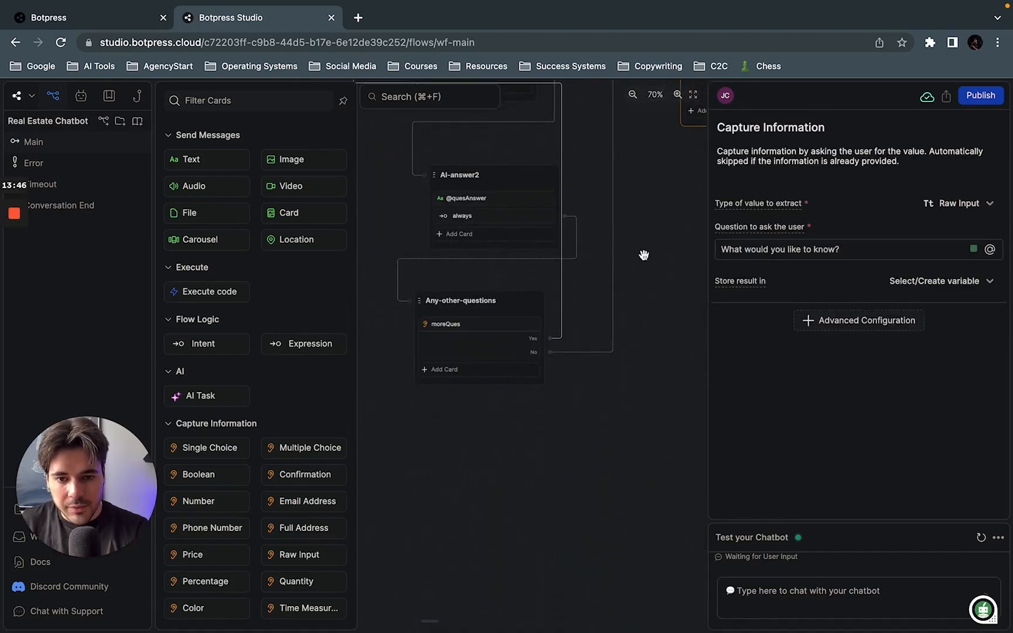
click(482, 328)
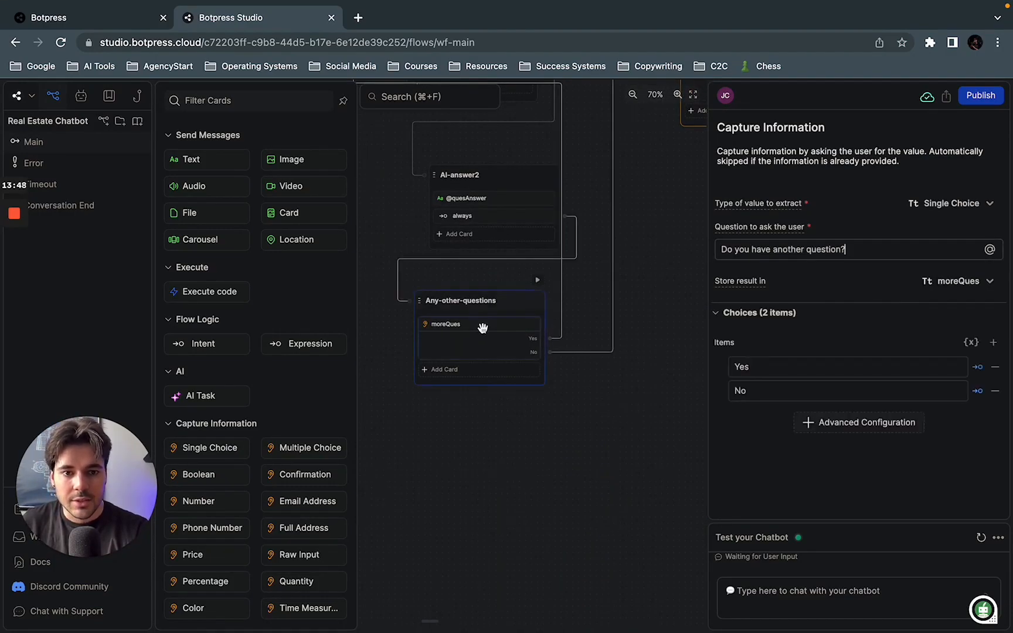
drag(629, 242, 629, 377)
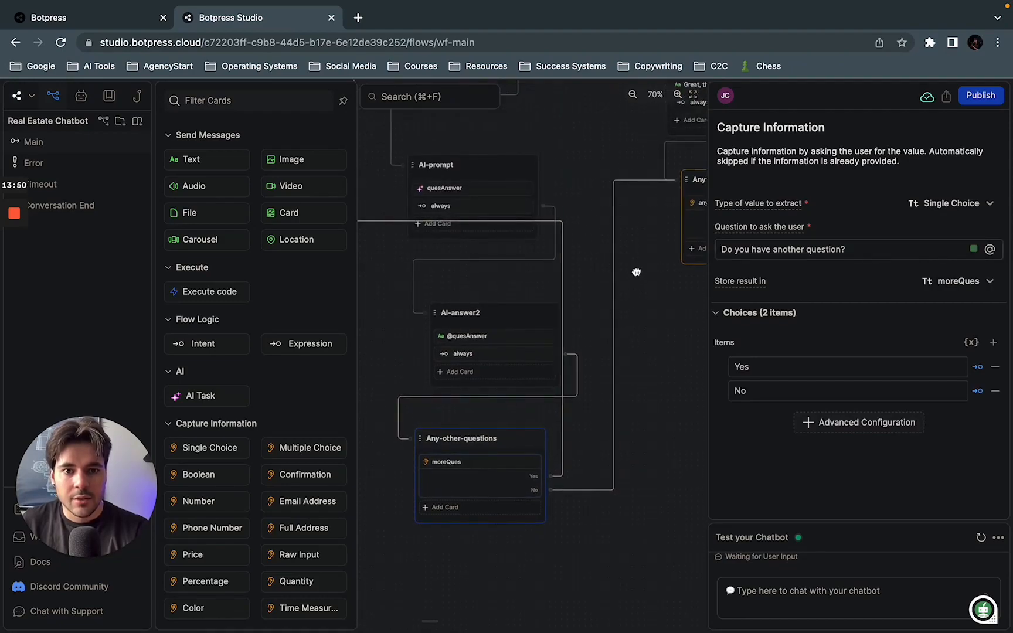
mouse_move(638, 271)
mouse_down()
mouse_move(612, 388)
mouse_move(554, 391)
mouse_up()
click(638, 333)
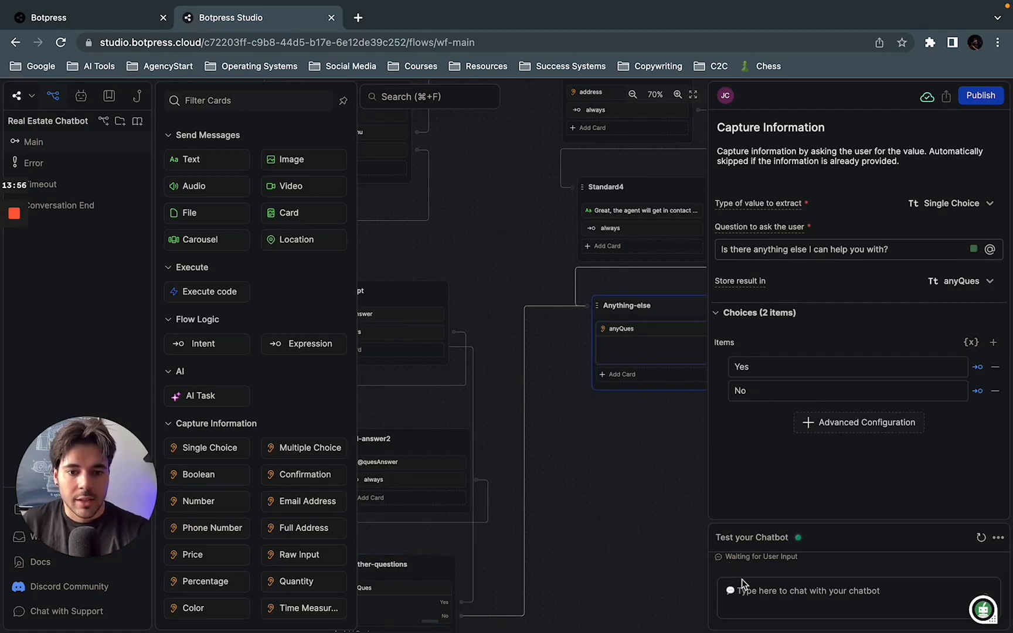
Step: Review the test conversation from its start, and trace the flow back up to the Standard1 node
click(758, 593)
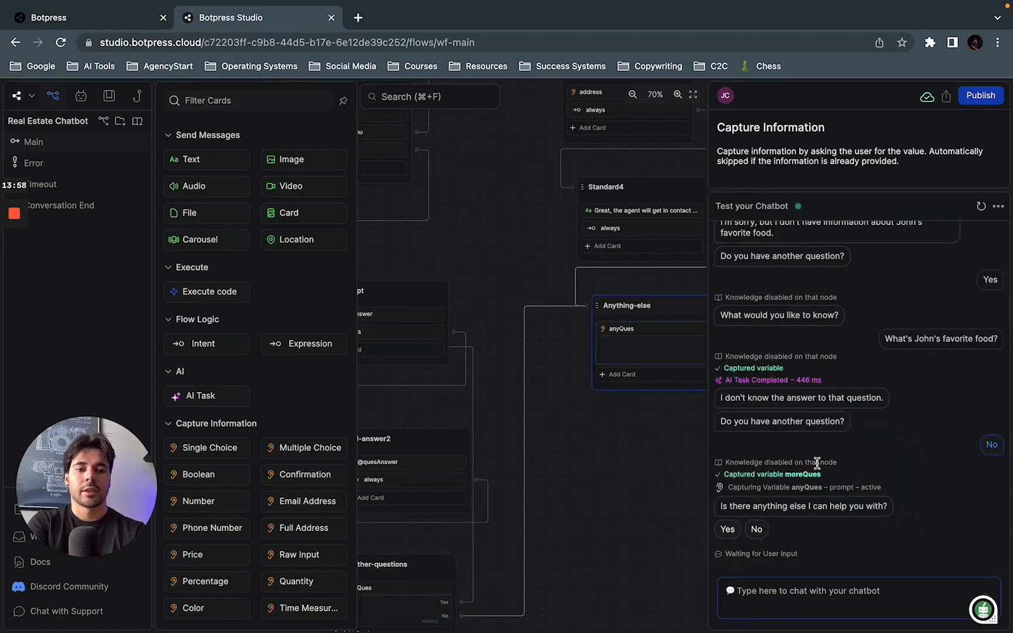
scroll(818, 468, up, 10)
scroll(827, 455, down, 3)
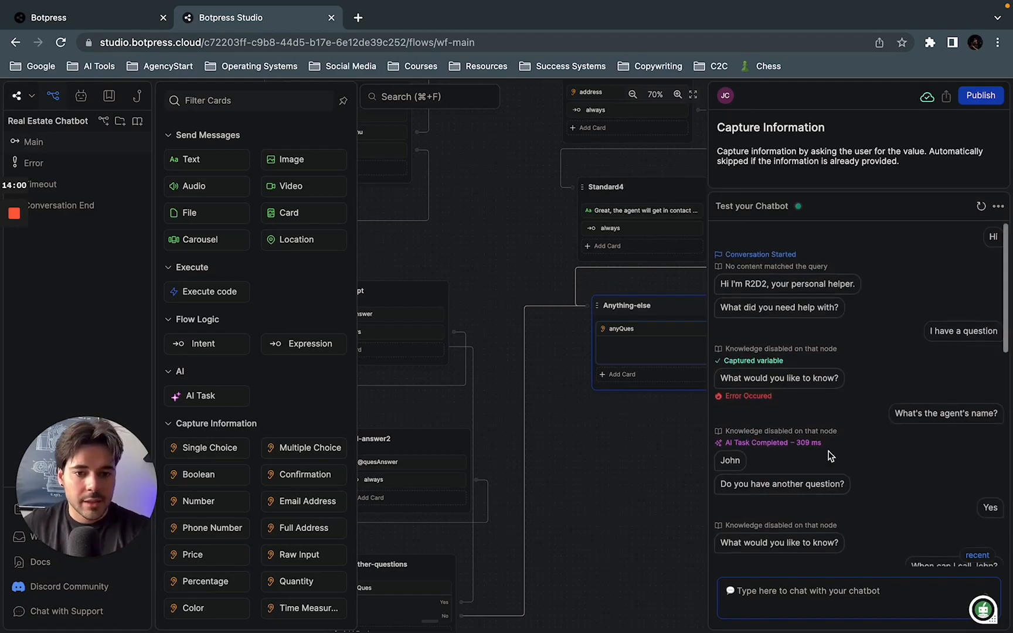
scroll(828, 451, up, 1)
scroll(828, 451, down, 5)
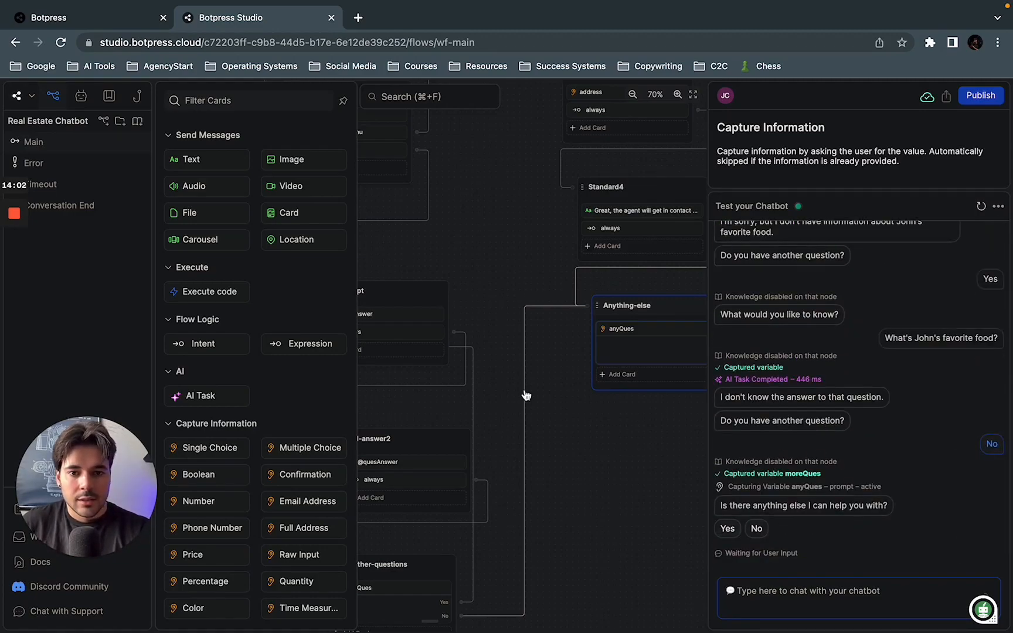
click(602, 502)
drag(603, 469, 660, 506)
drag(320, 261, 328, 500)
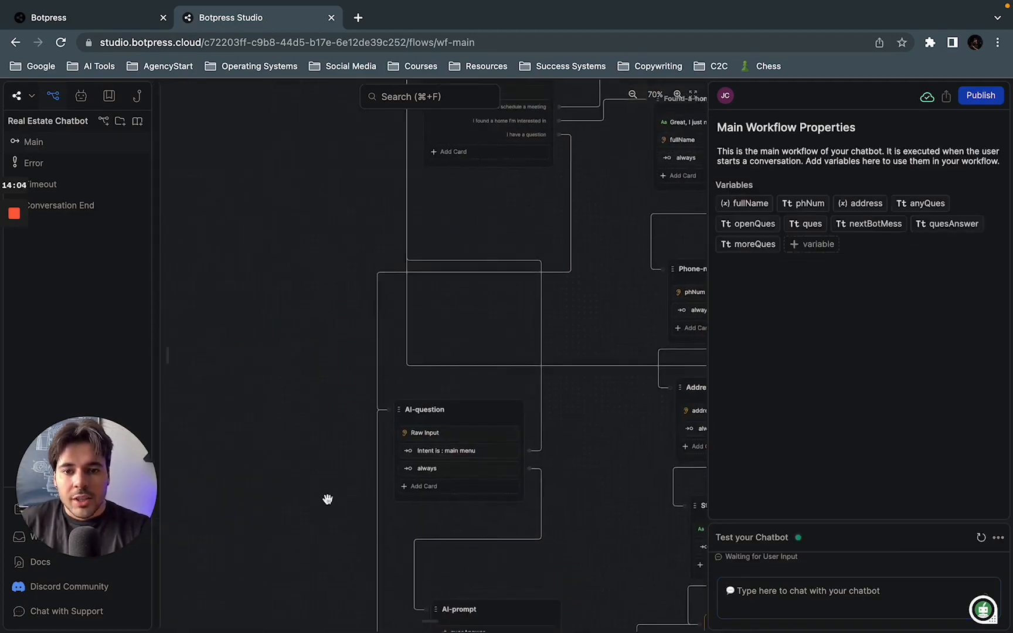
drag(317, 290, 309, 476)
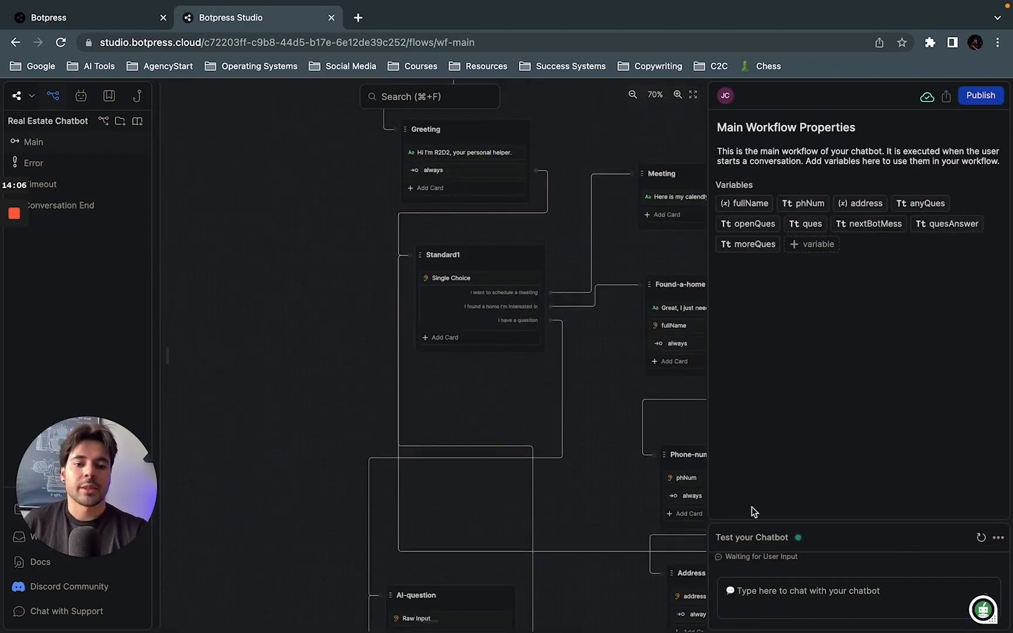
Step: Answer Yes to needing further help in the test chat and choose "I want to schedule a meeting"
click(796, 580)
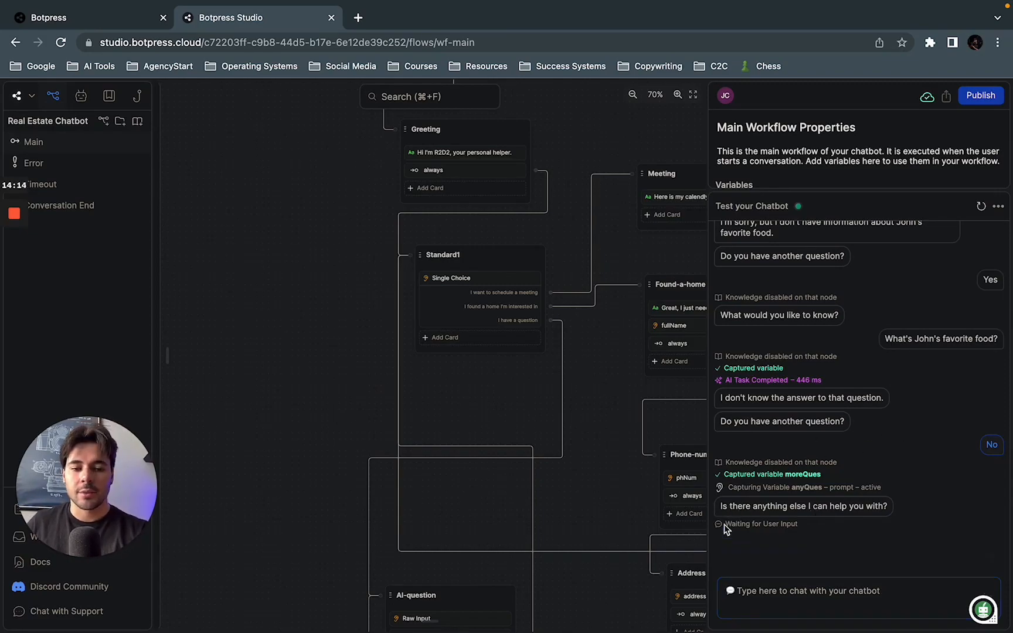
click(726, 524)
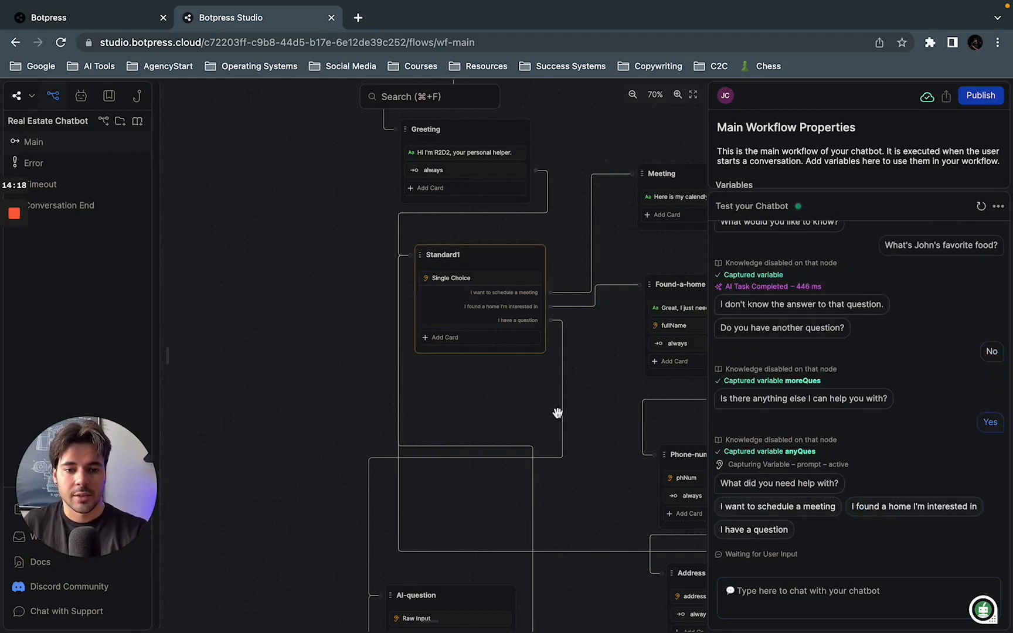
click(786, 507)
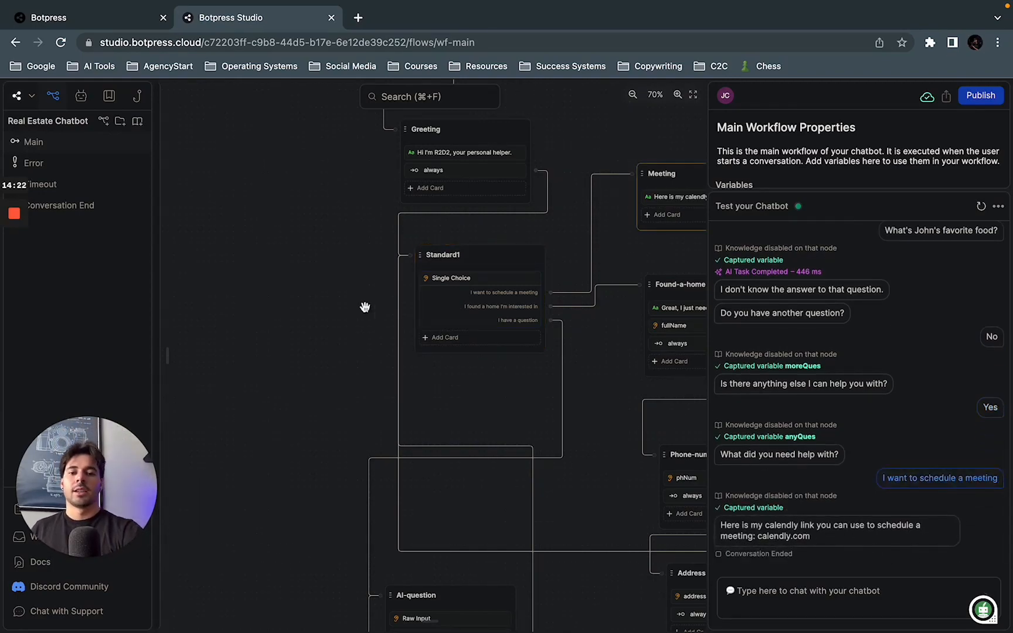
Step: Add an Expression transition to the Meeting node with the label "always" and the condition "true"
drag(320, 305, 225, 371)
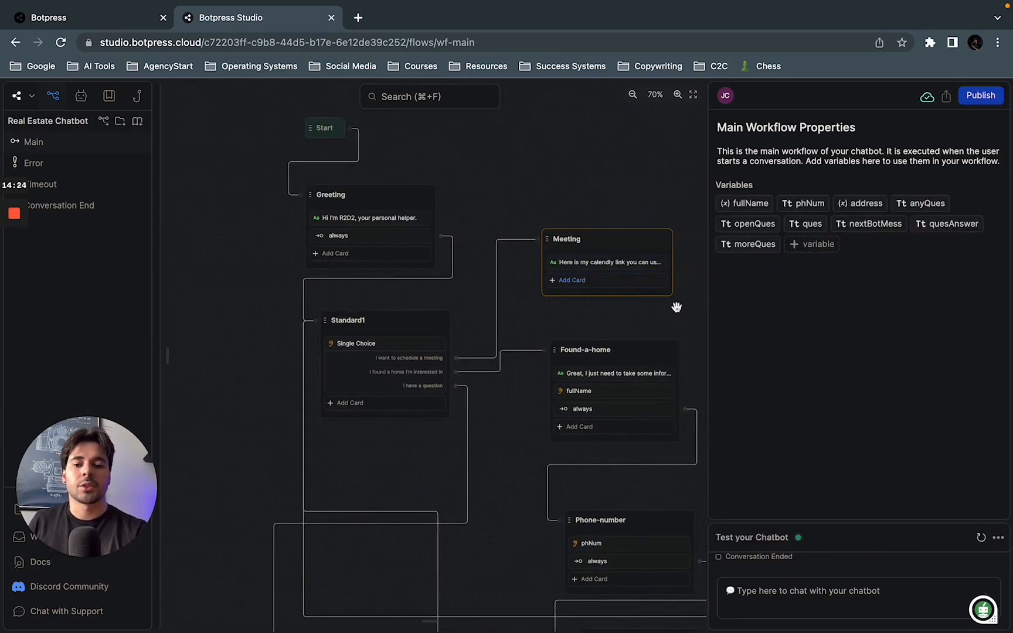
drag(510, 444, 506, 379)
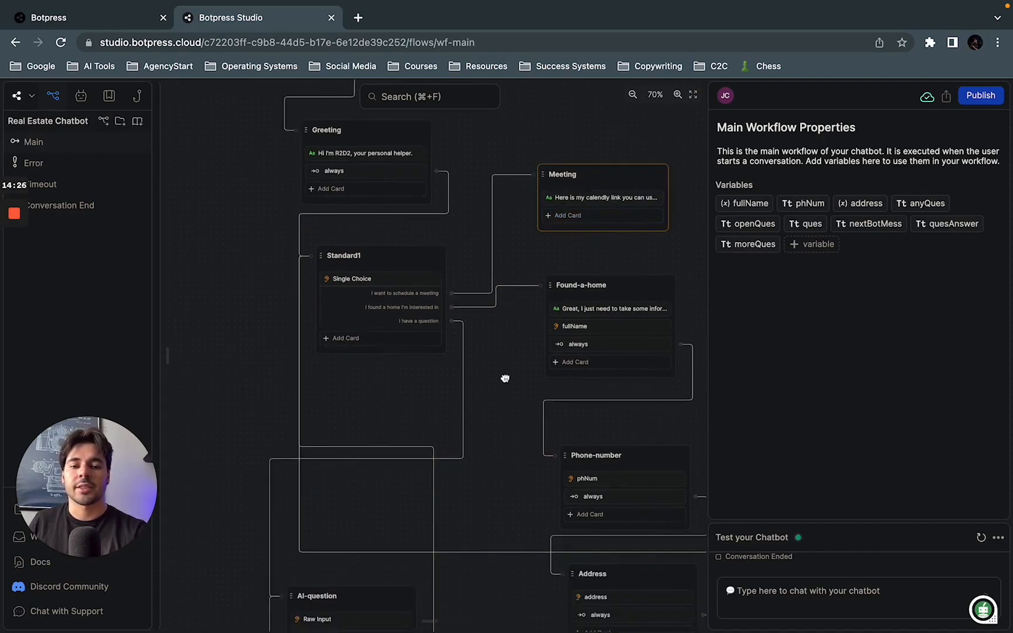
mouse_move(522, 623)
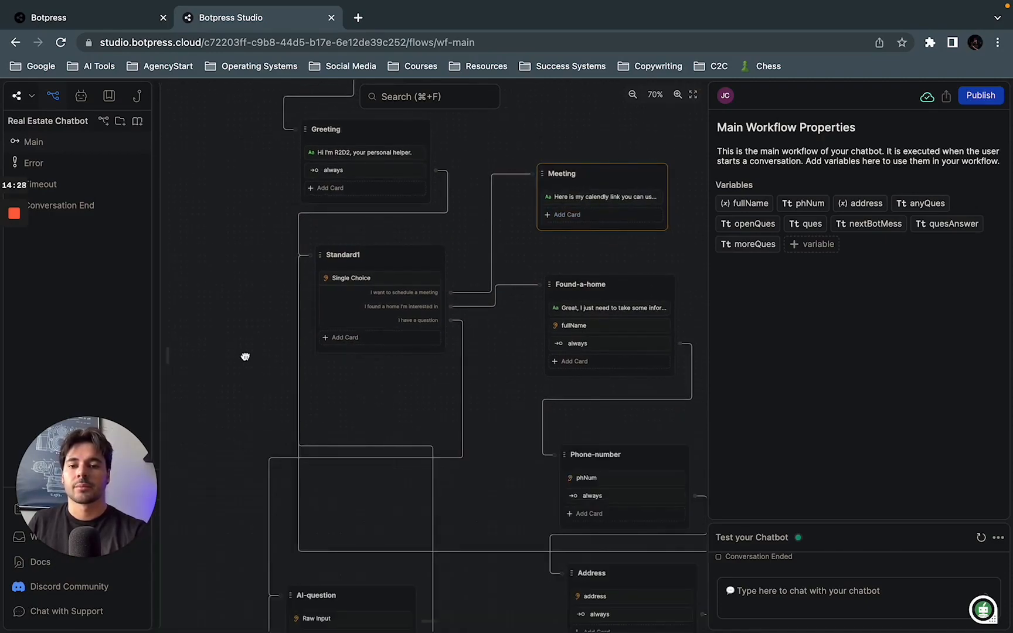
click(567, 215)
click(306, 343)
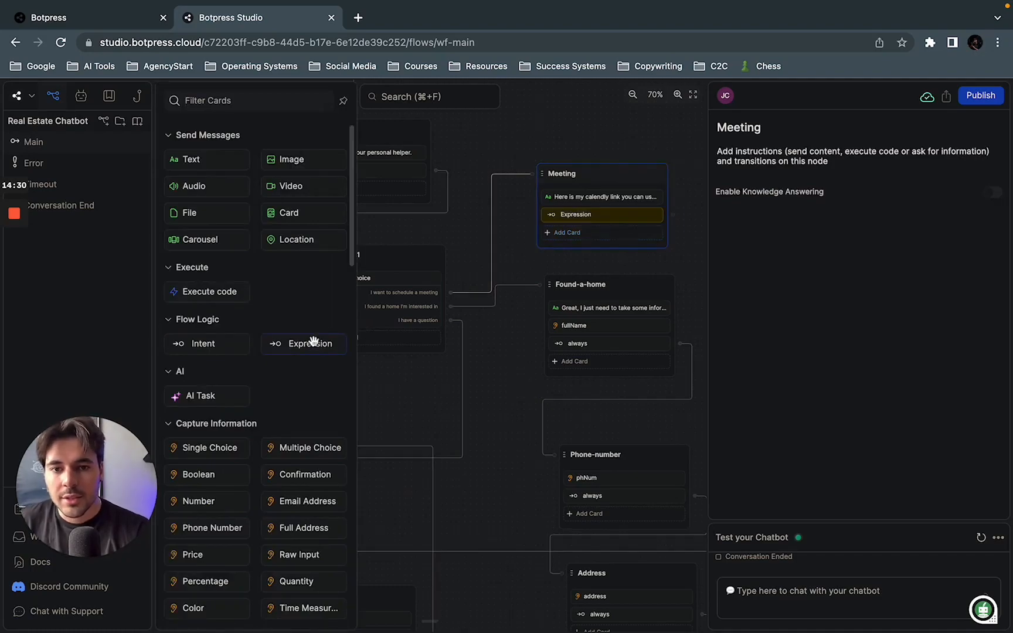
click(773, 199)
text(al)
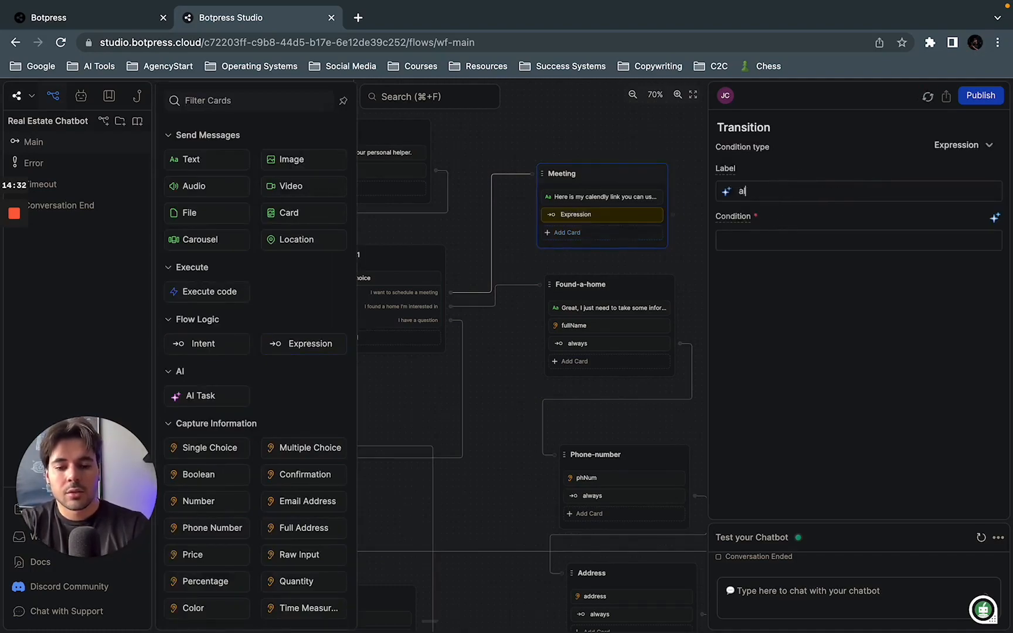
text(ways)
key(Tab)
text(true)
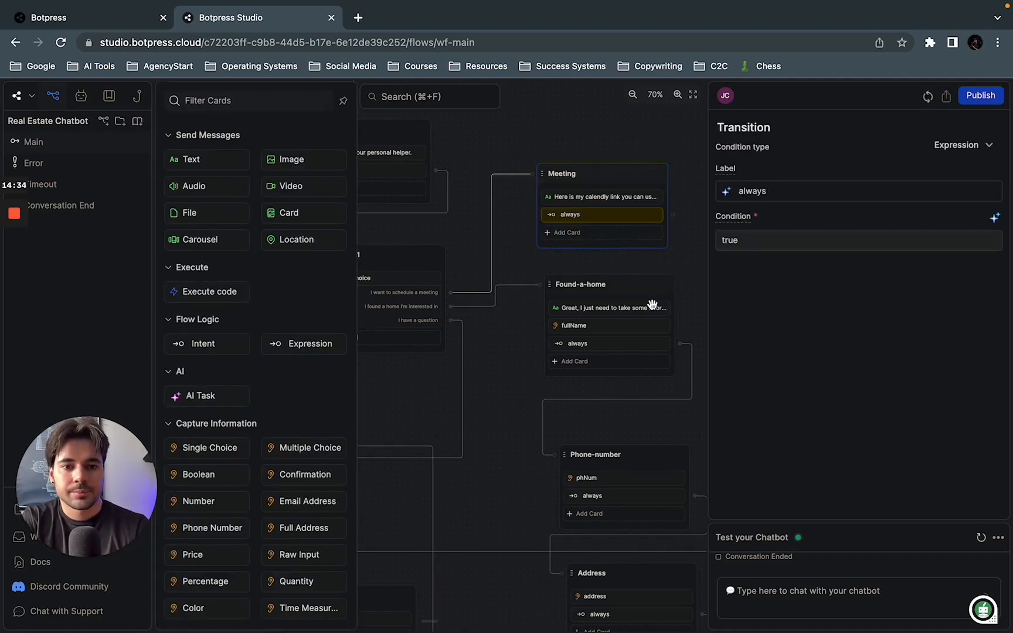
Step: Connect the Meeting node's always transition to the Anything-else node
scroll(686, 261, down, 2)
scroll(686, 261, down, 3)
scroll(686, 261, right, 2)
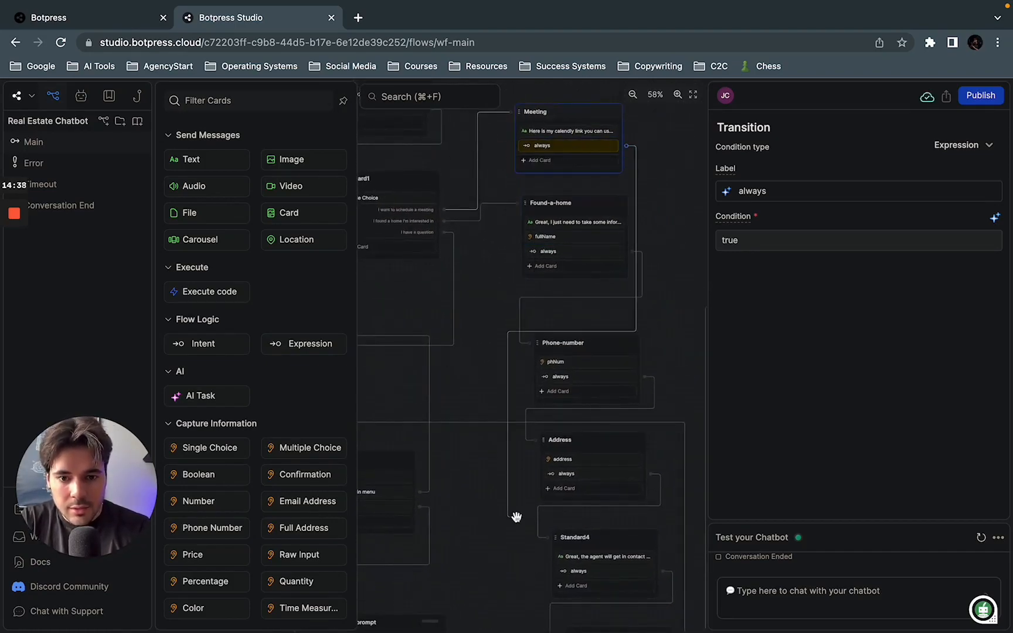
scroll(519, 513, down, 5)
drag(529, 495, 557, 452)
Step: Restart the test chat, send "Hi", choose "I want to schedule a meeting", and inspect the Calendly reply's event details
click(776, 593)
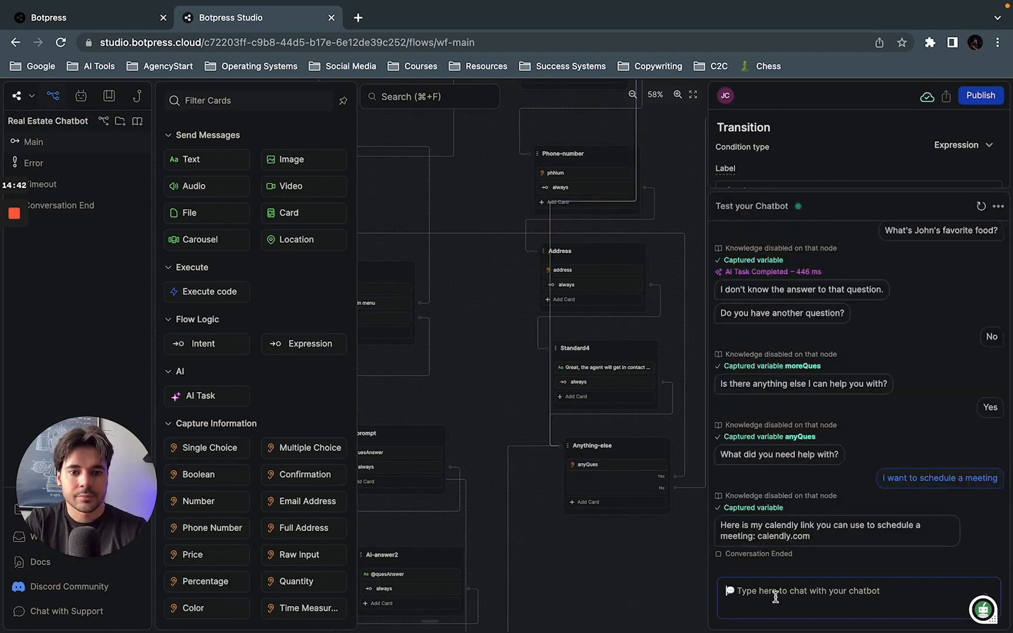
click(981, 206)
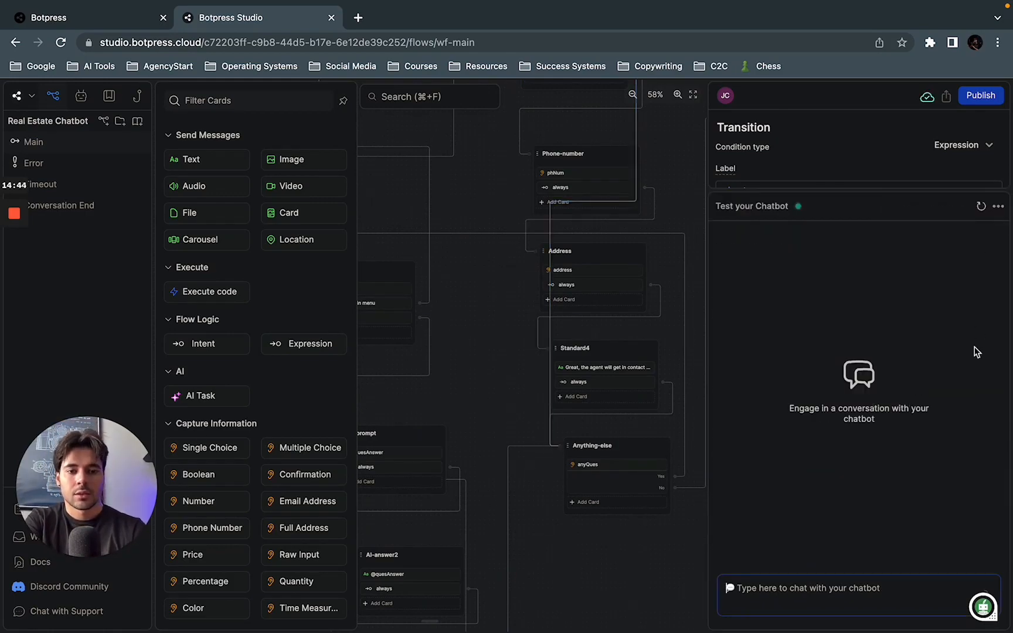
text(Hi)
key(Return)
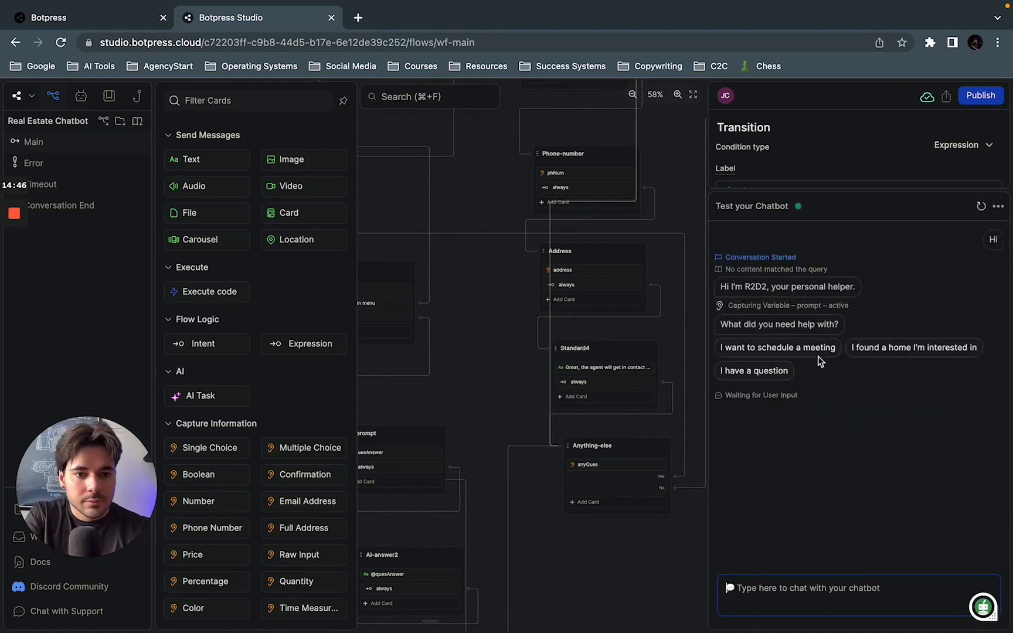
click(791, 348)
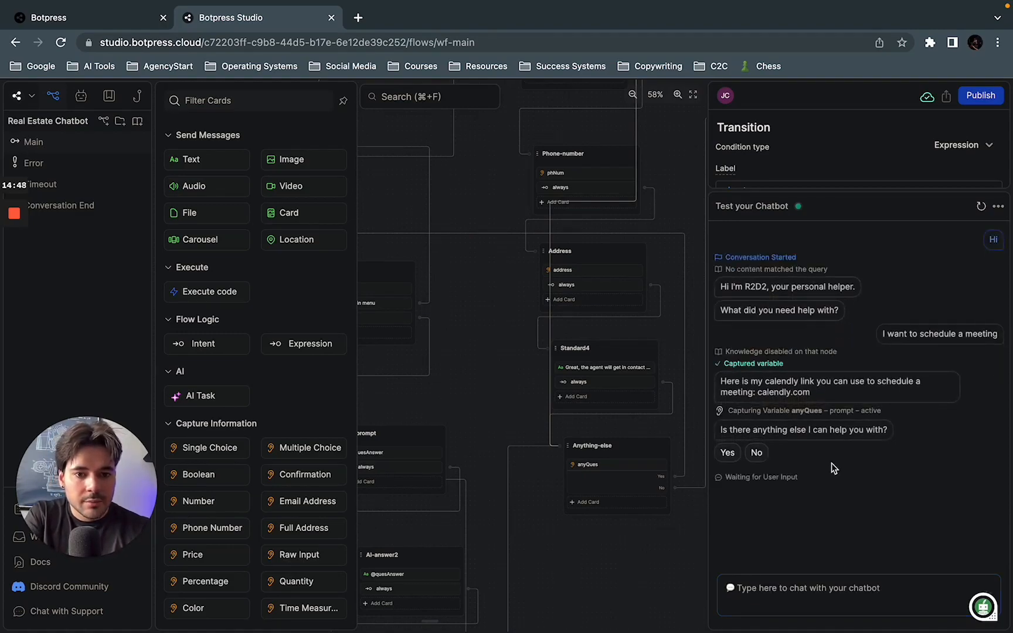
drag(753, 383, 834, 402)
click(809, 393)
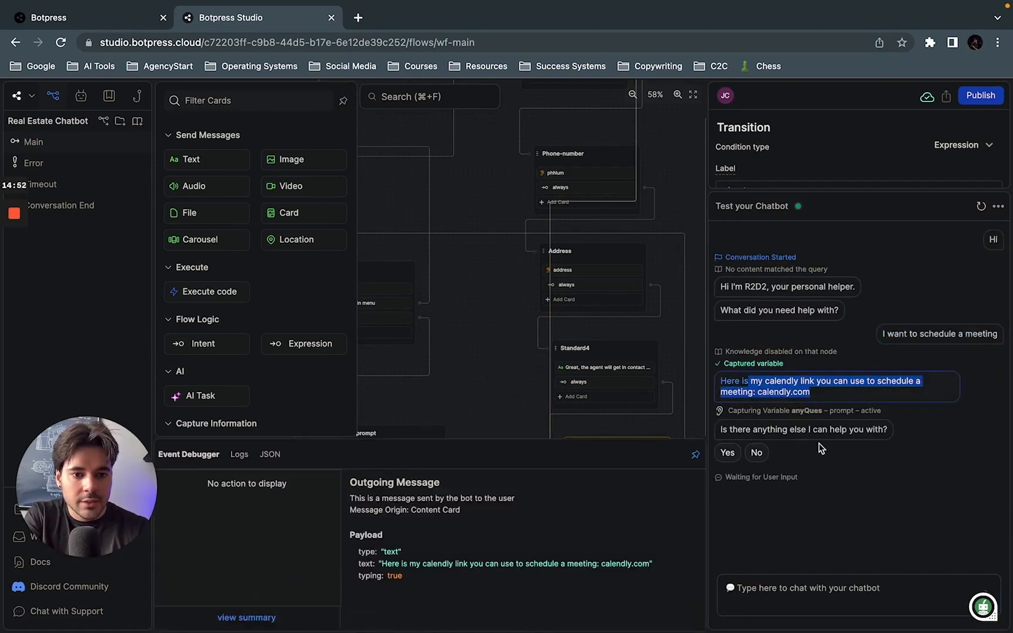
Step: Answer Yes to needing further help, choose "I found a home I'm interested in", and submit a name for the full-name question
click(726, 453)
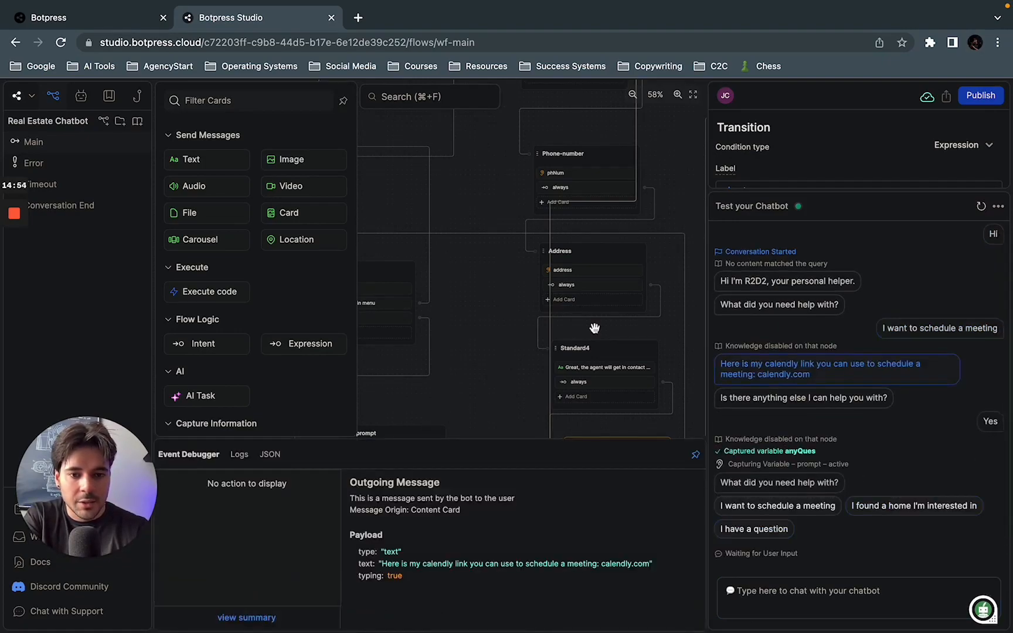
click(889, 506)
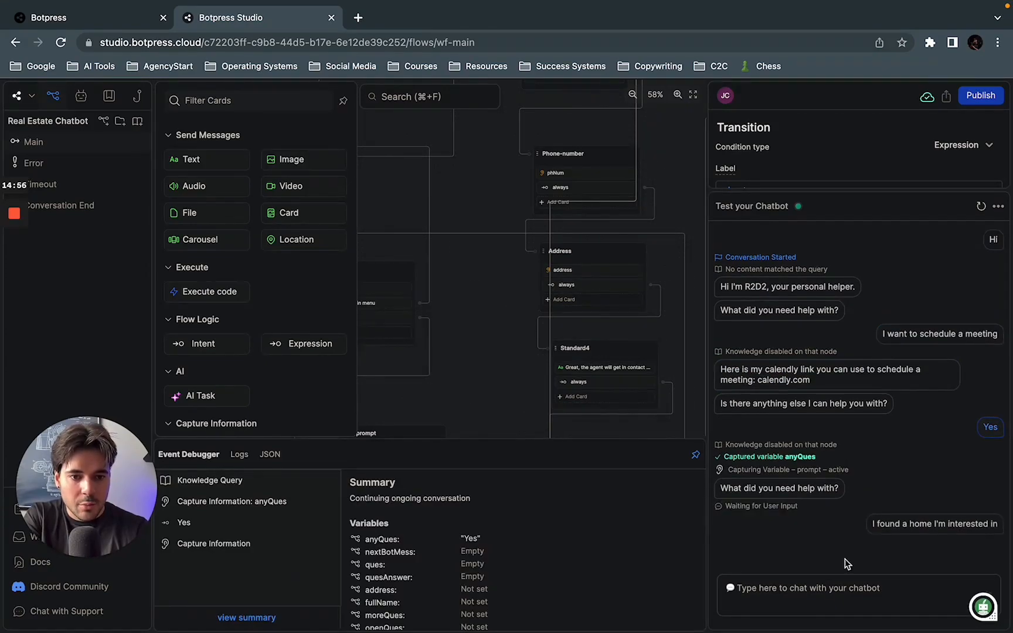
click(800, 594)
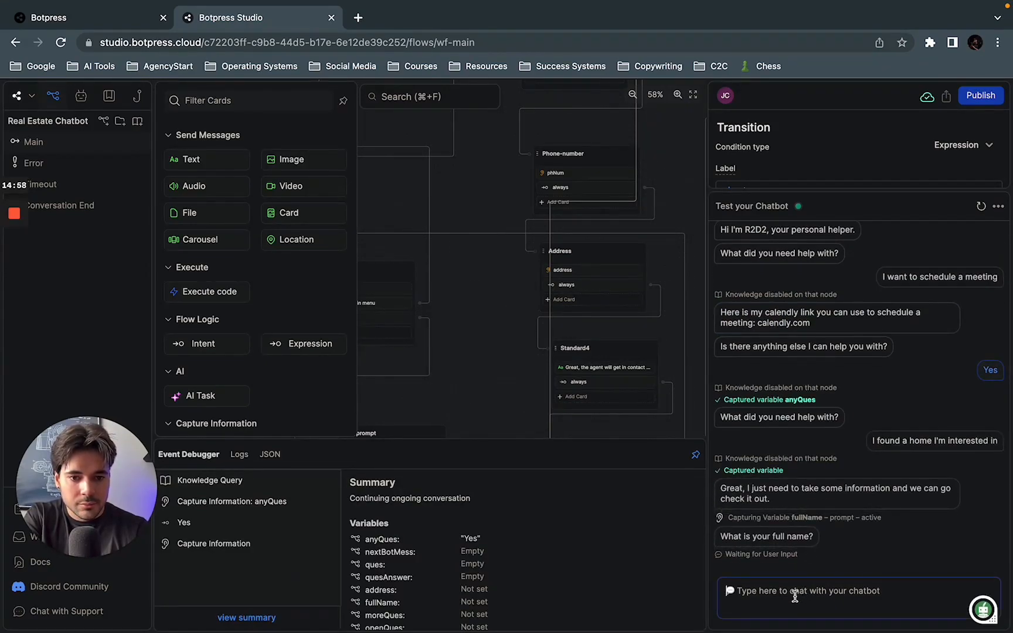
text(Jared)
key(Return)
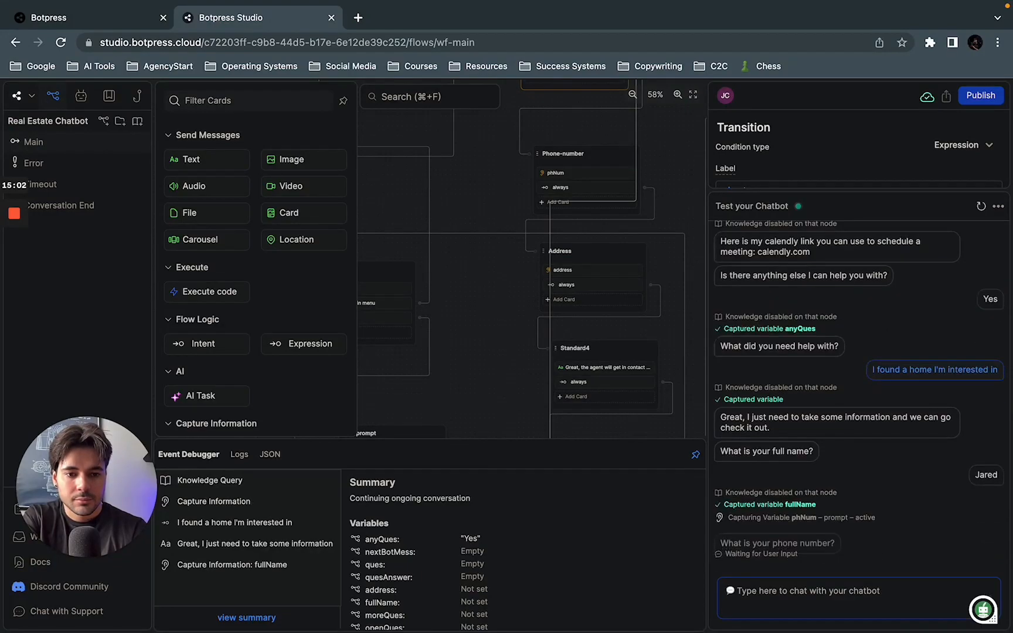
Step: Answer the test chat's phone number and property address questions with sample values
text(123)
key(Return)
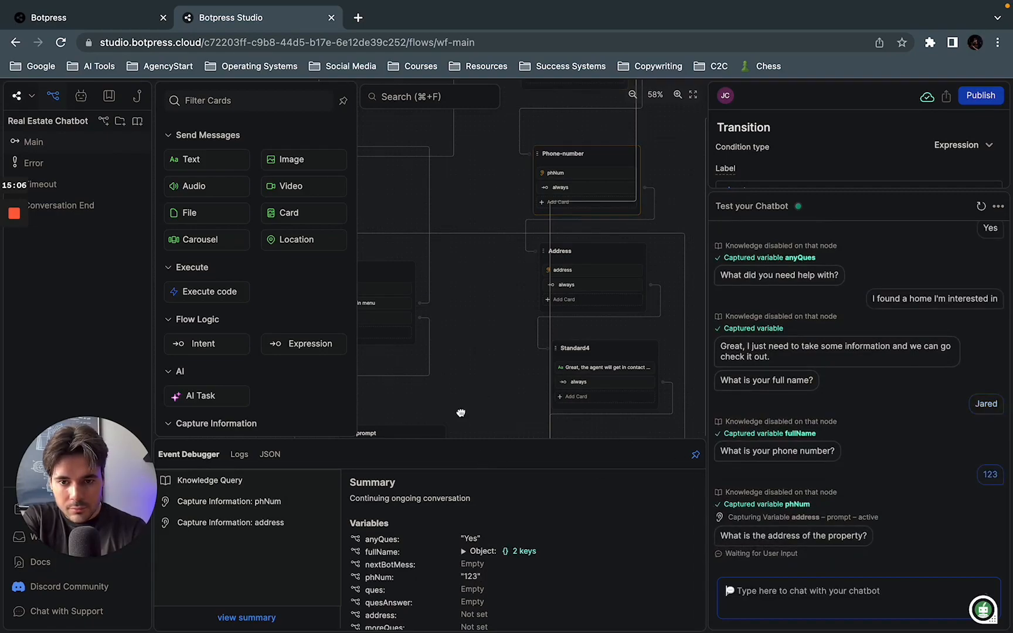
click(463, 387)
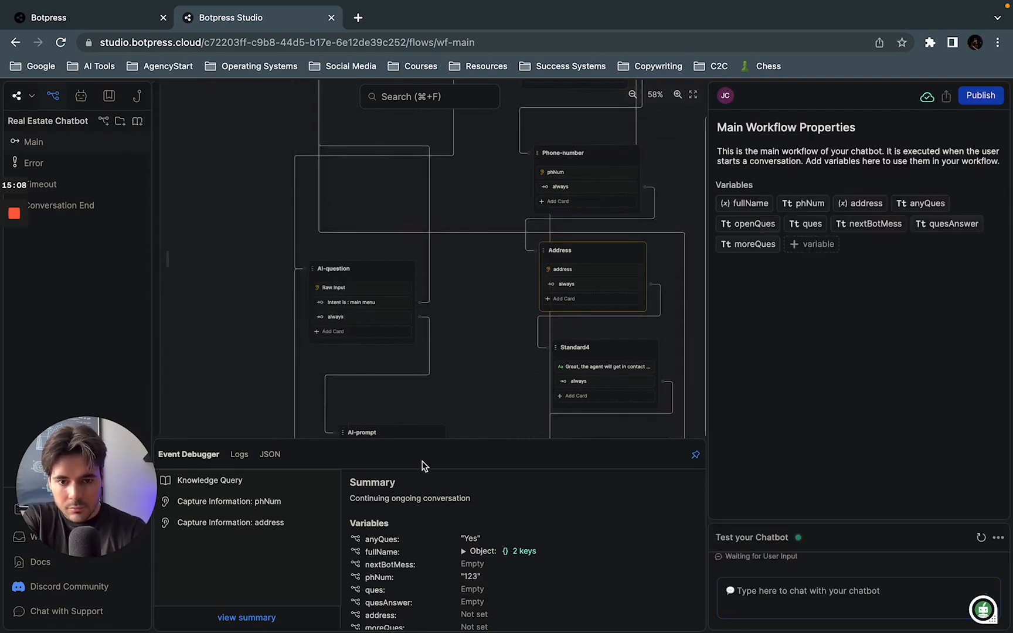
scroll(516, 410, down, 5)
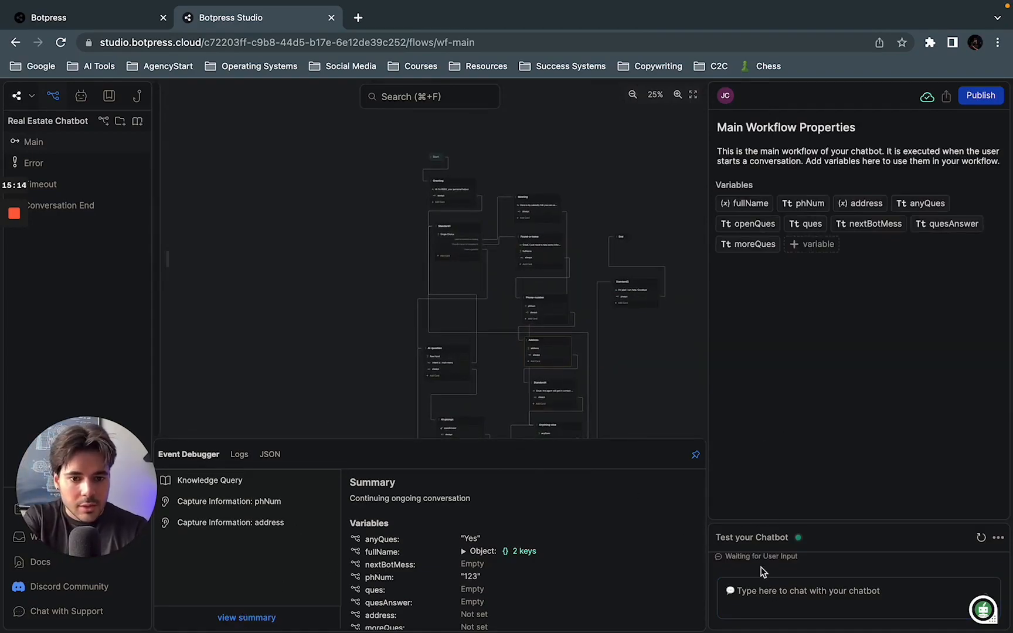
click(761, 589)
text(50)
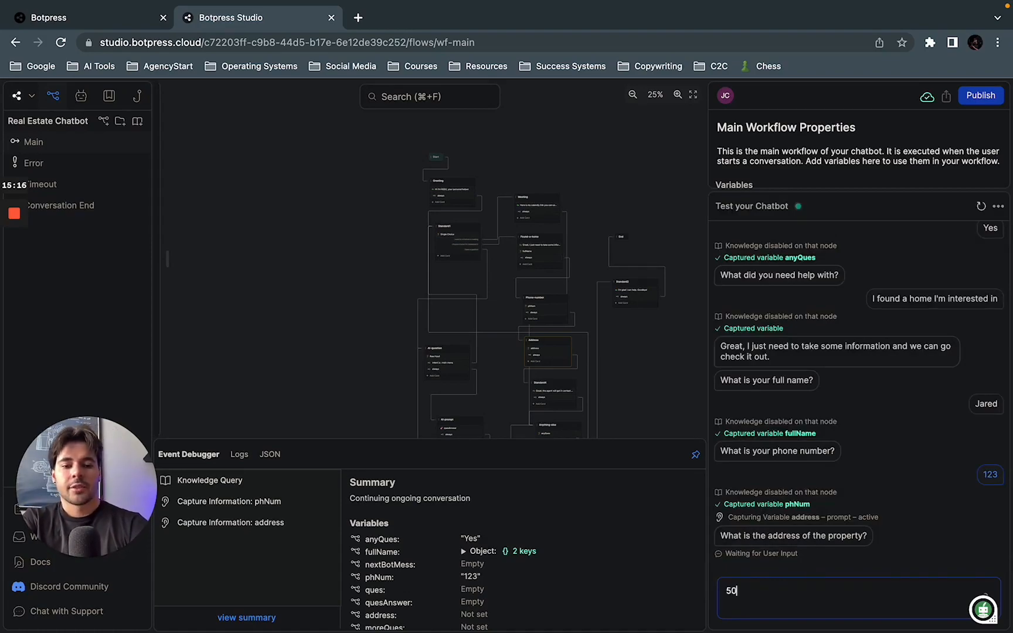
key(Return)
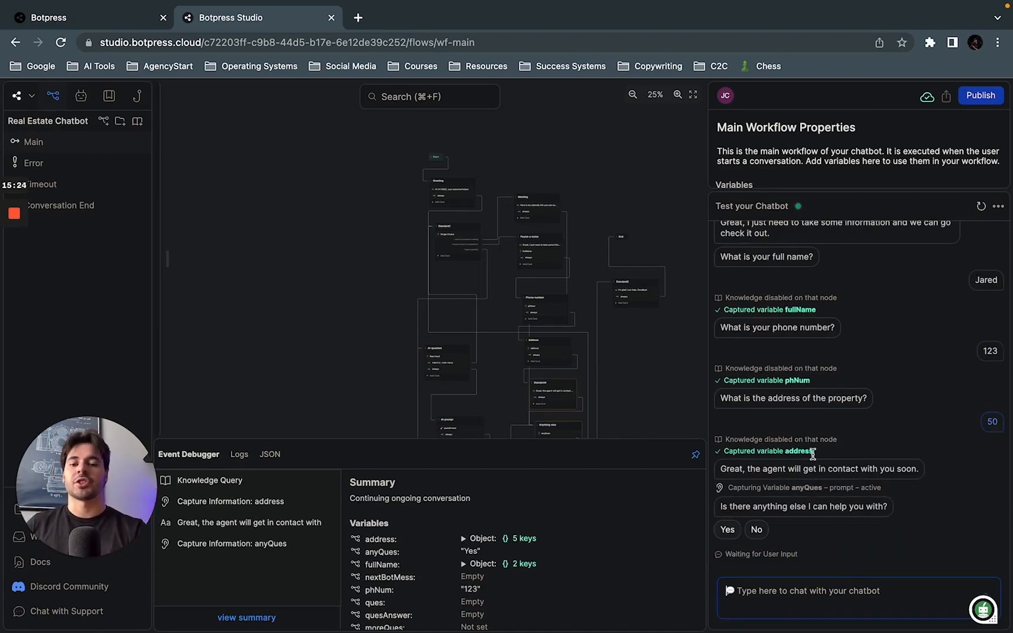
Step: Hide the workflow properties and test chat, shrink the Event Debugger, and look over the complete chatbot flow
click(332, 313)
scroll(331, 312, up, 3)
scroll(332, 312, down, 3)
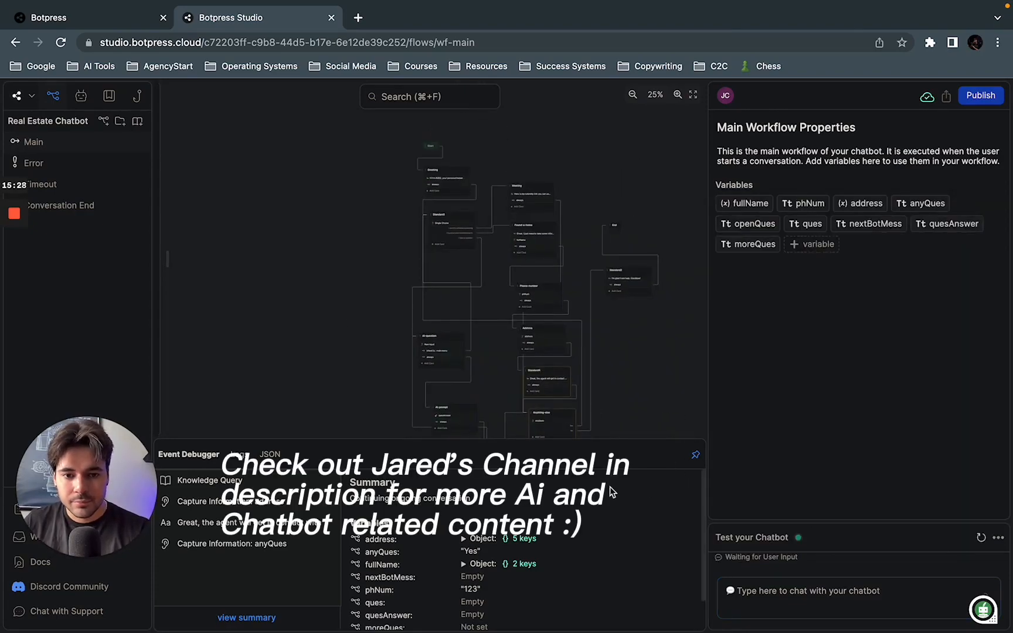
drag(706, 493, 968, 457)
drag(873, 436, 873, 615)
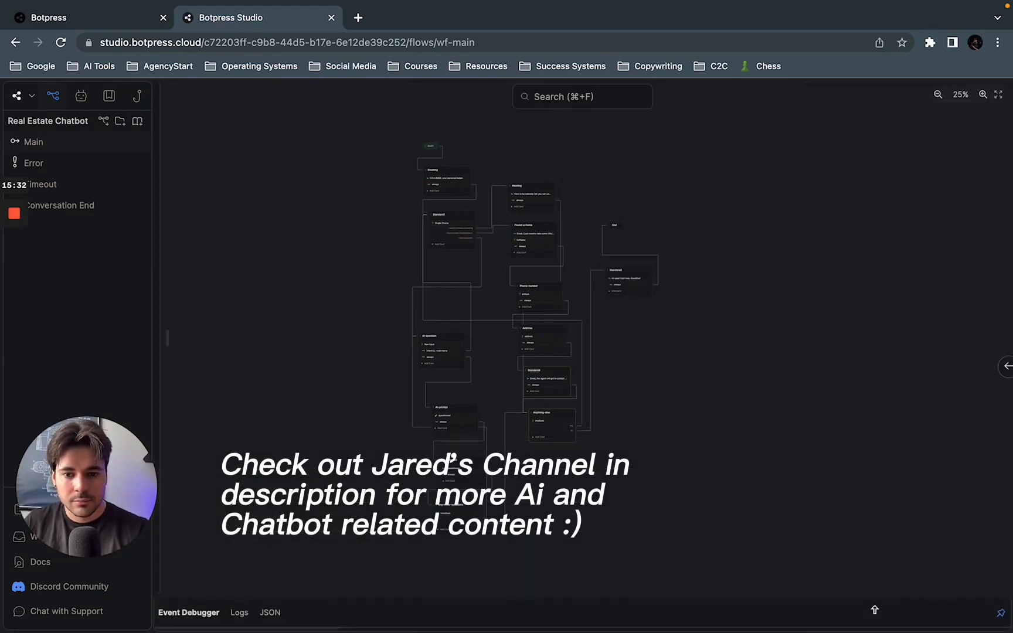
click(1005, 365)
scroll(622, 366, up, 3)
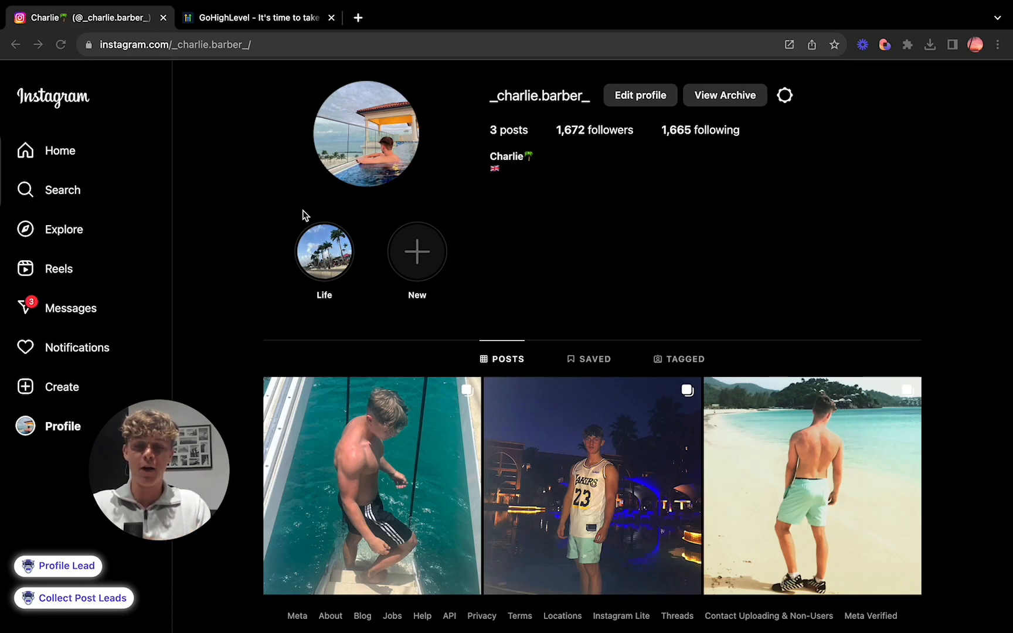
Step: Look at the GoHighLevel landing page alongside the open Instagram profile, finishing on the Instagram profile
click(241, 17)
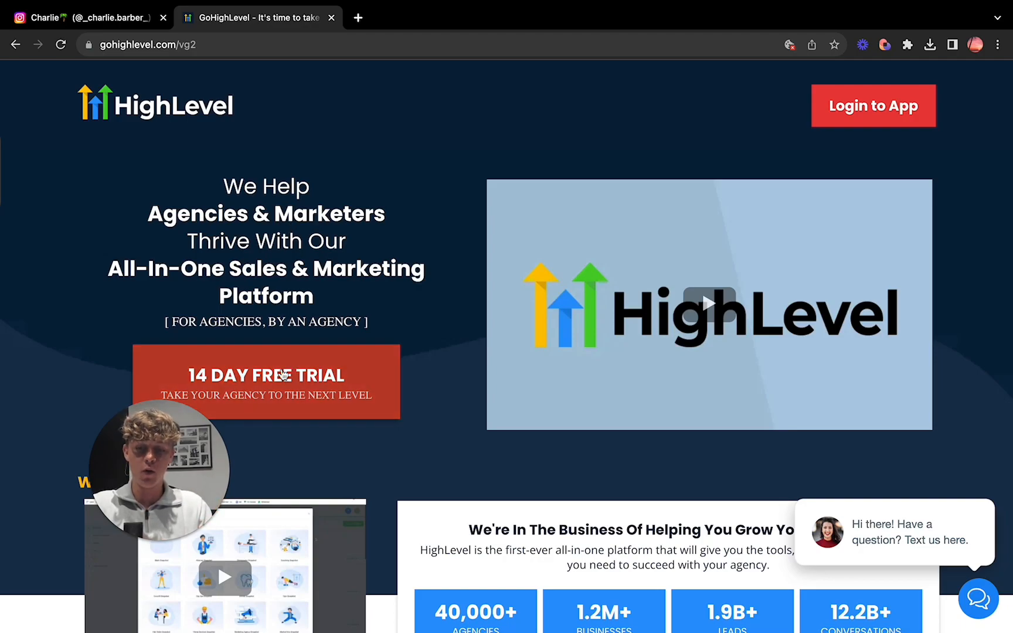
click(86, 15)
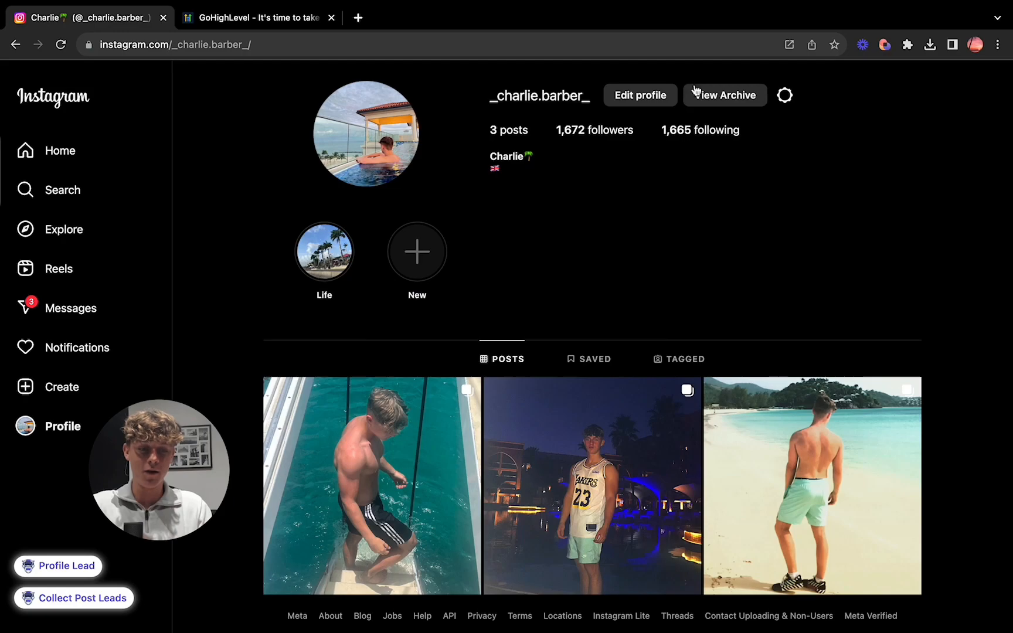
click(233, 15)
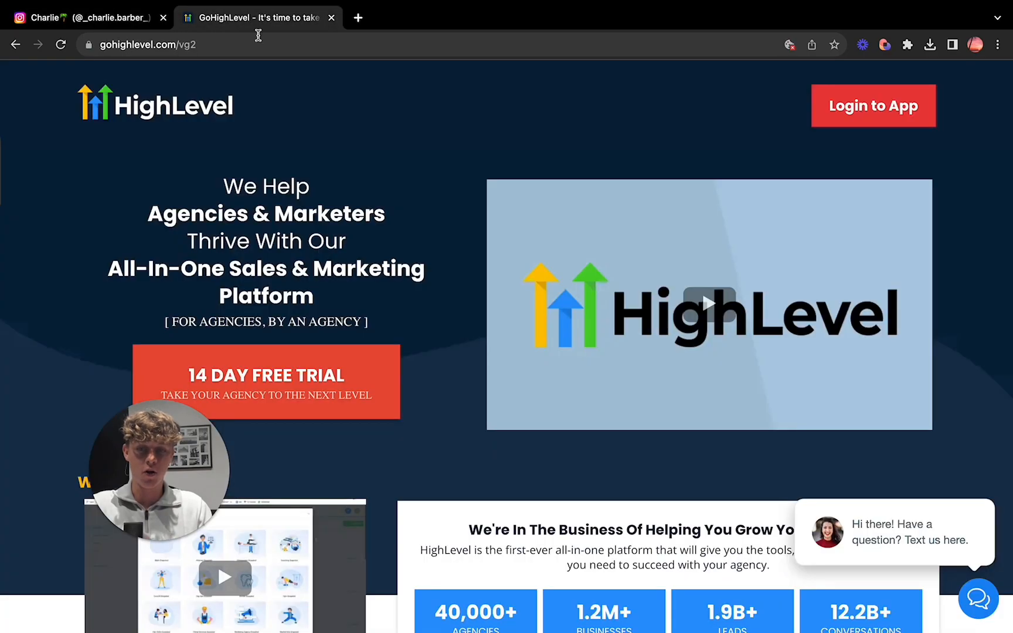
click(103, 20)
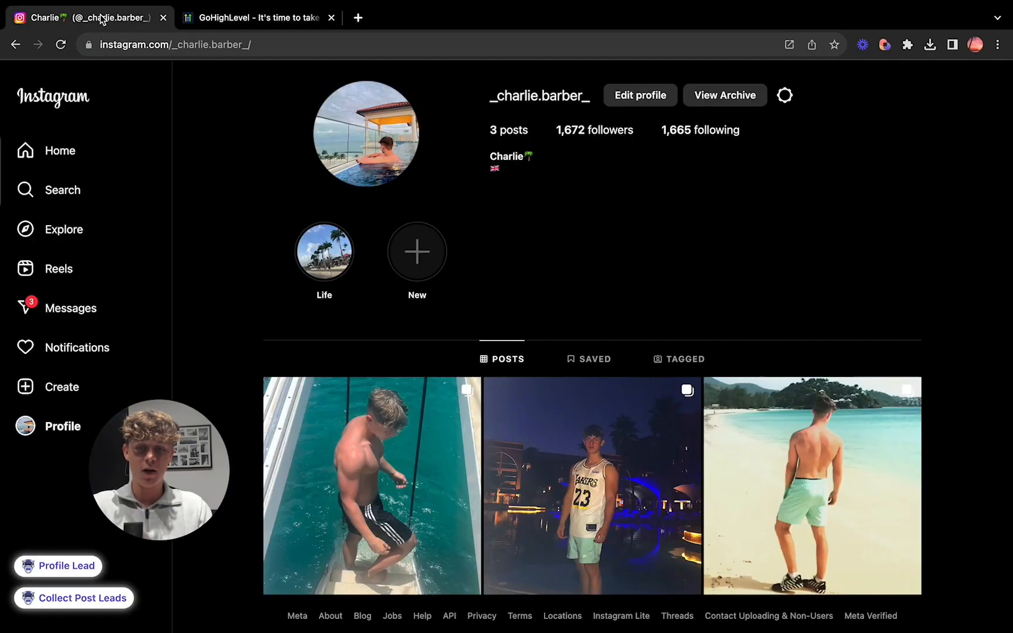